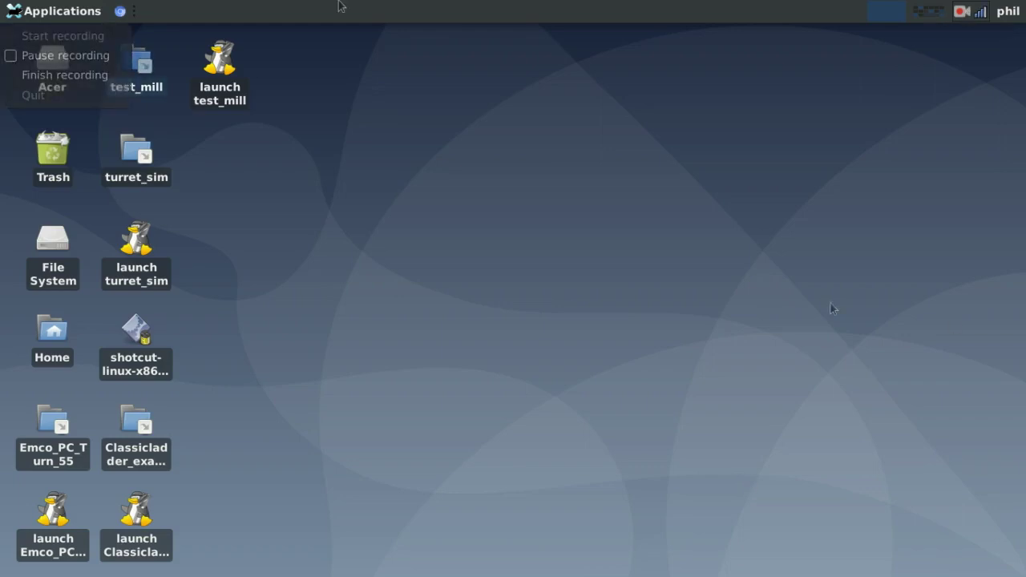
Launch the Pncconf Wizard from the CNC applications and proceed past its introduction
click(32, 11)
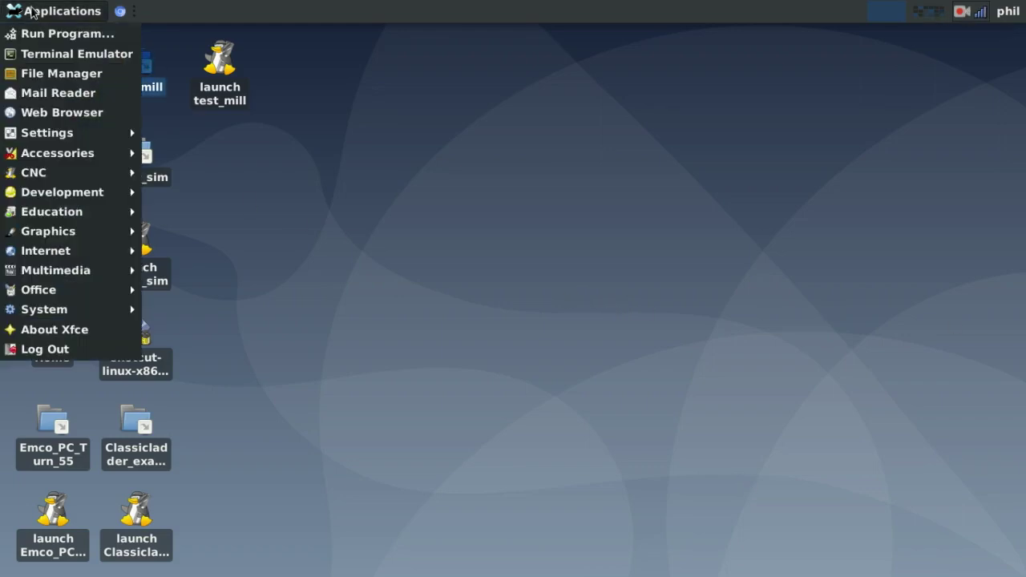
mouse_move(45, 173)
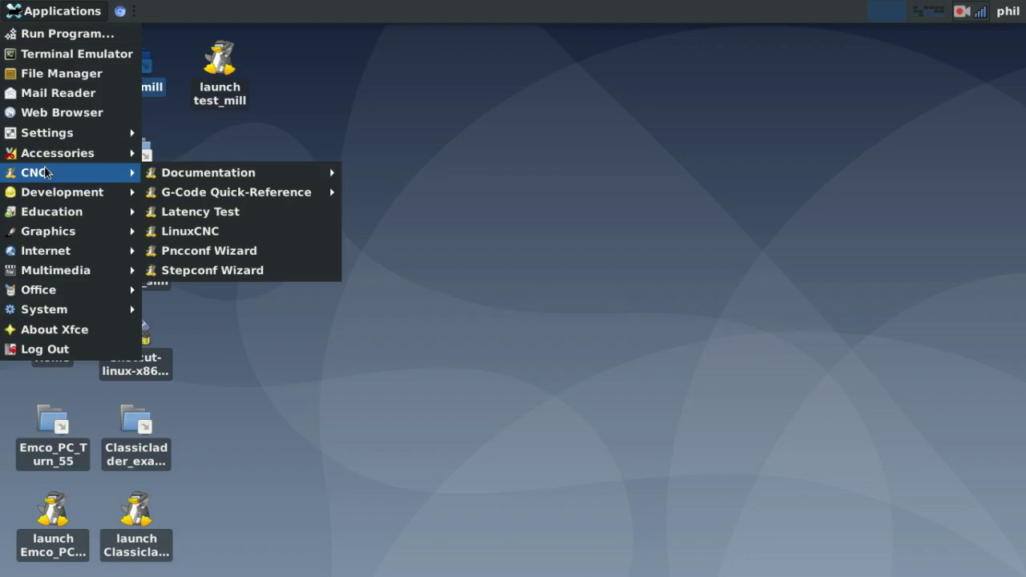
click(225, 251)
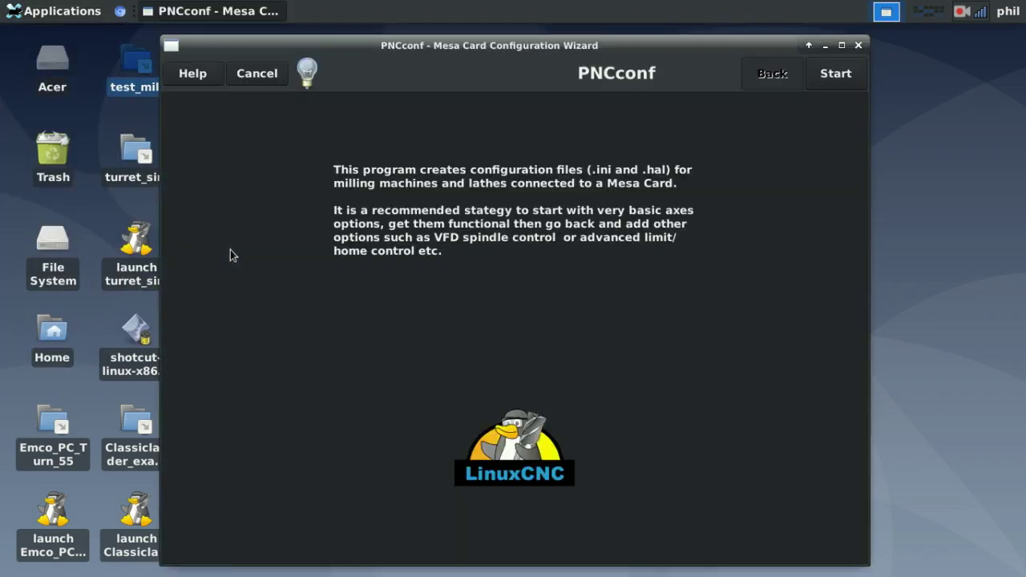
click(835, 76)
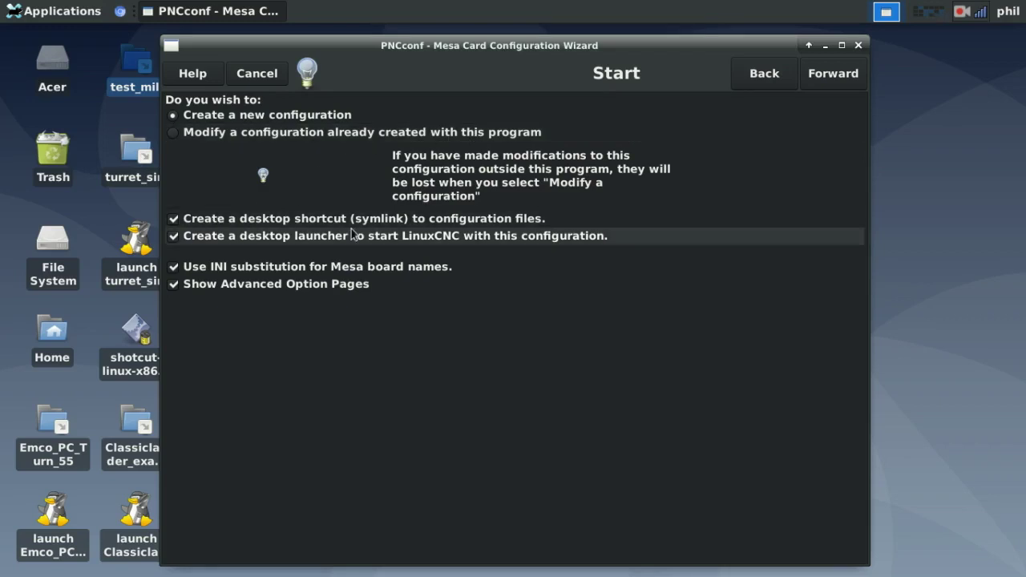
Accept creating a new configuration with a desktop shortcut, launcher and advanced option pages, and continue to the base information
click(137, 149)
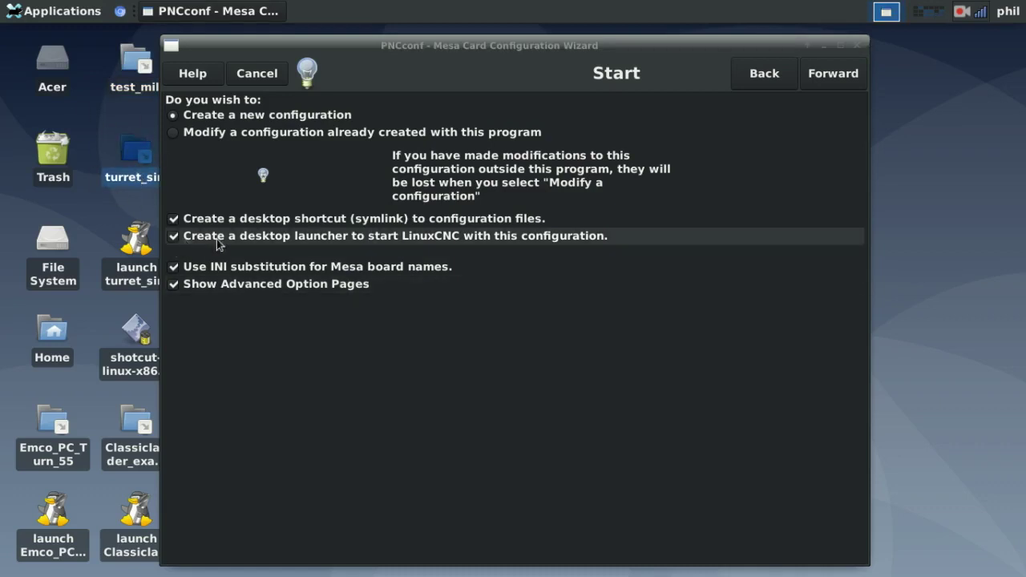
click(115, 259)
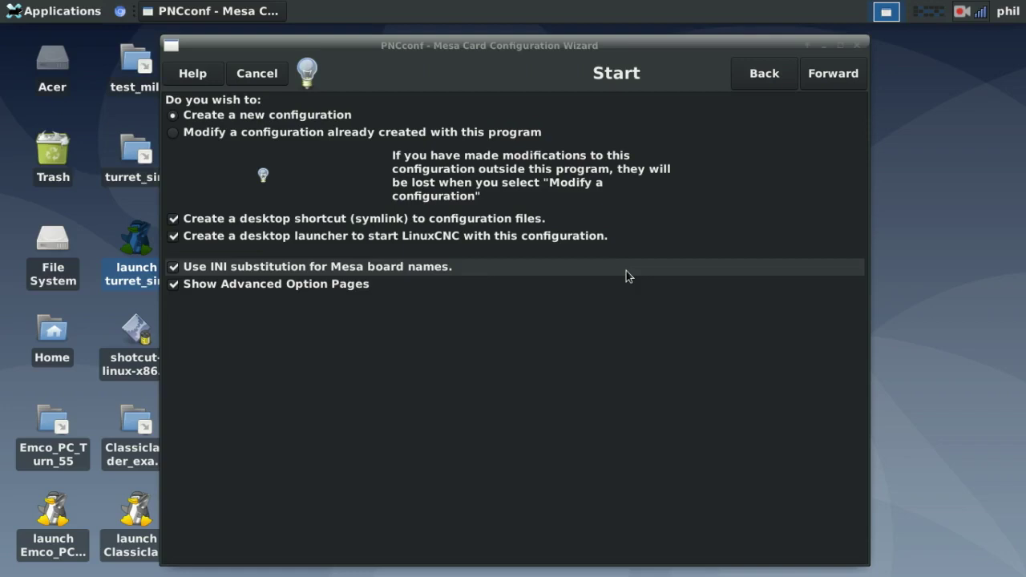
click(530, 410)
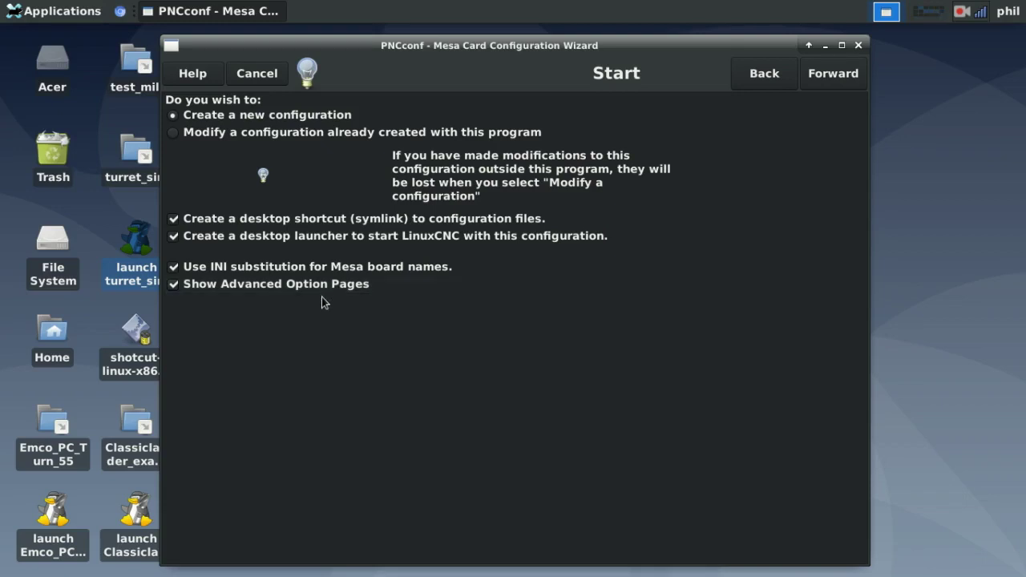
click(834, 80)
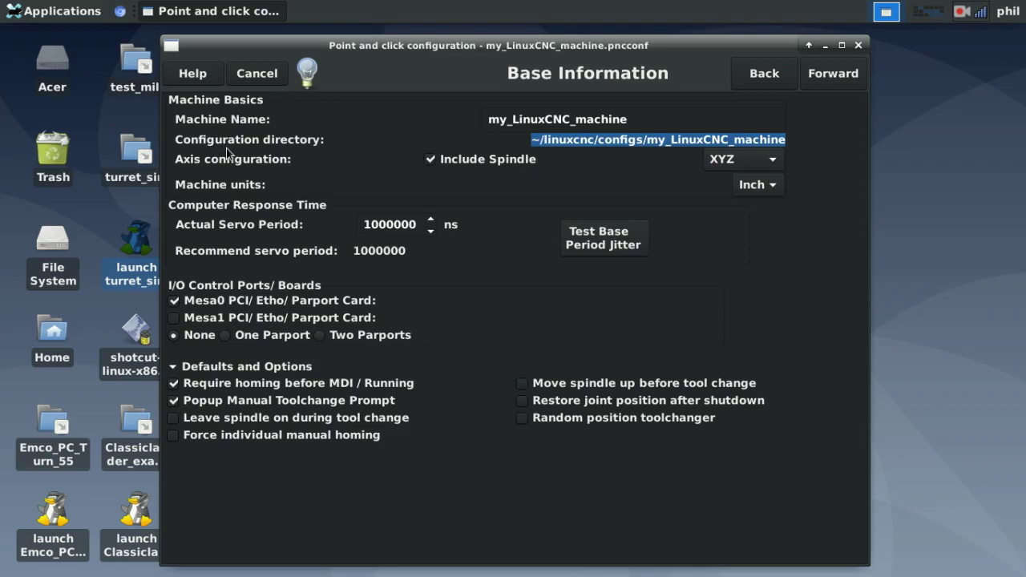
Name the machine "test mill pnc"
click(645, 119)
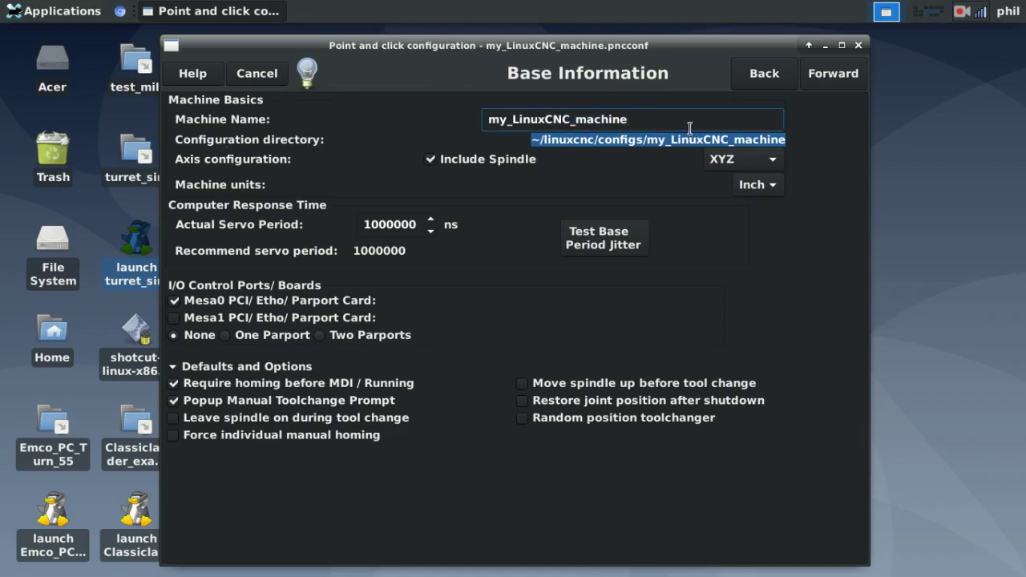
double_click(645, 119)
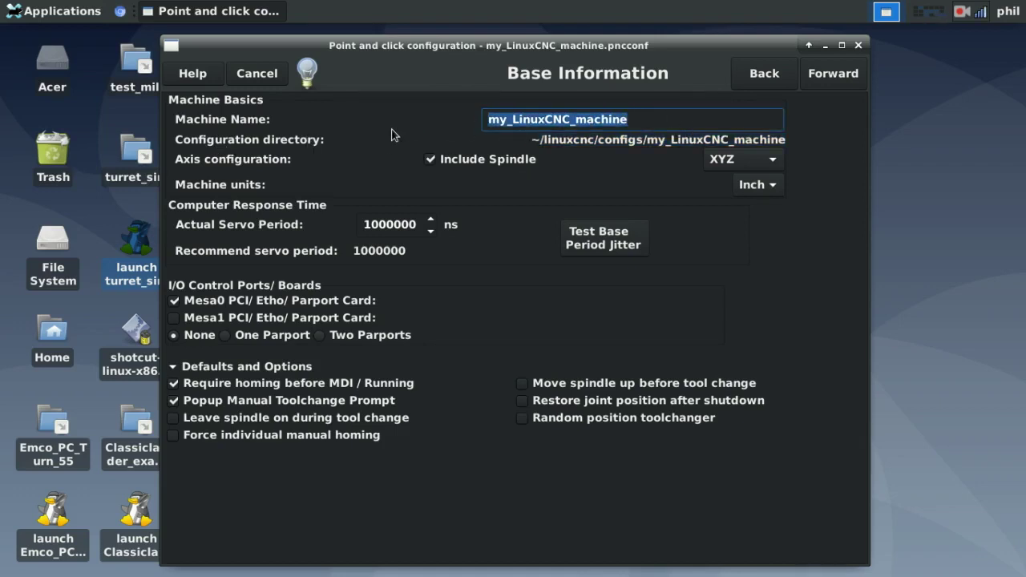
text(test mill )
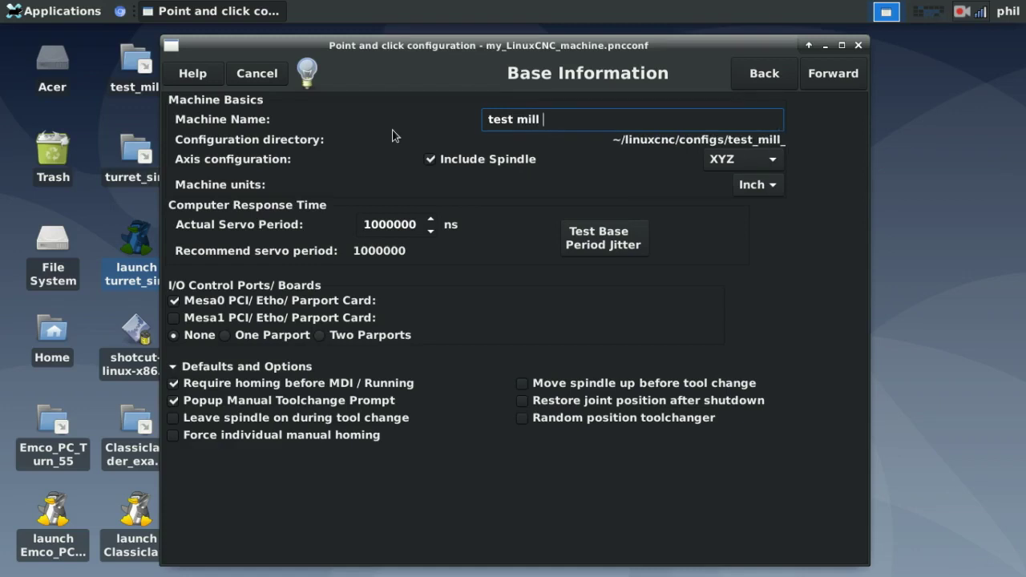
text(pnc)
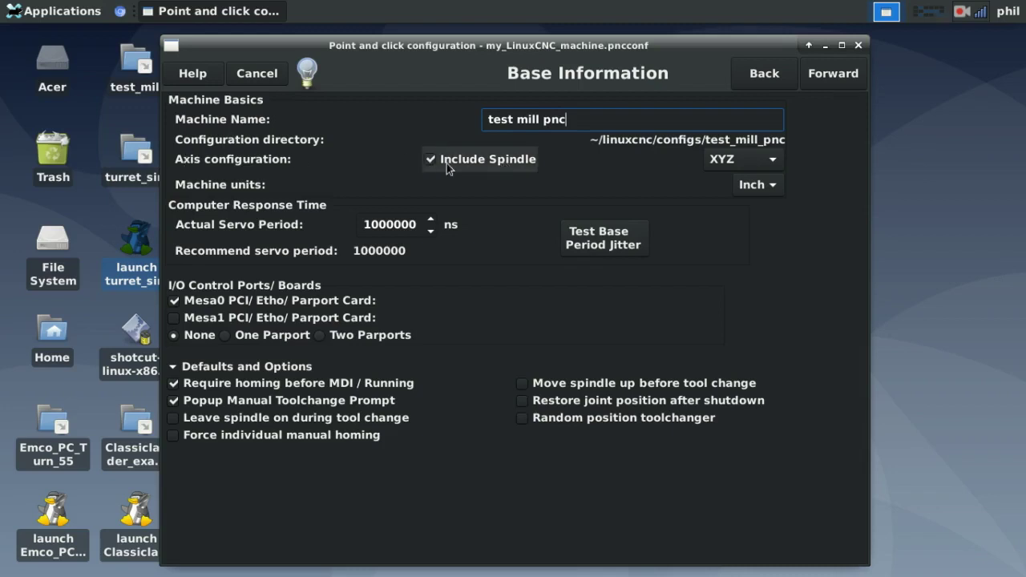
Set the machine to an XYZ axis configuration with spindle included and inch units
click(494, 163)
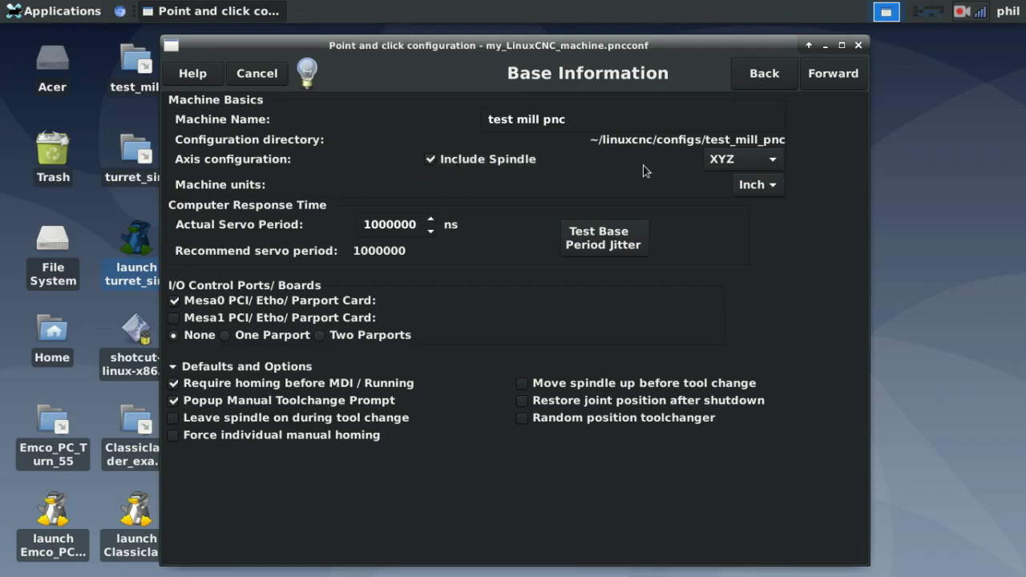
click(747, 160)
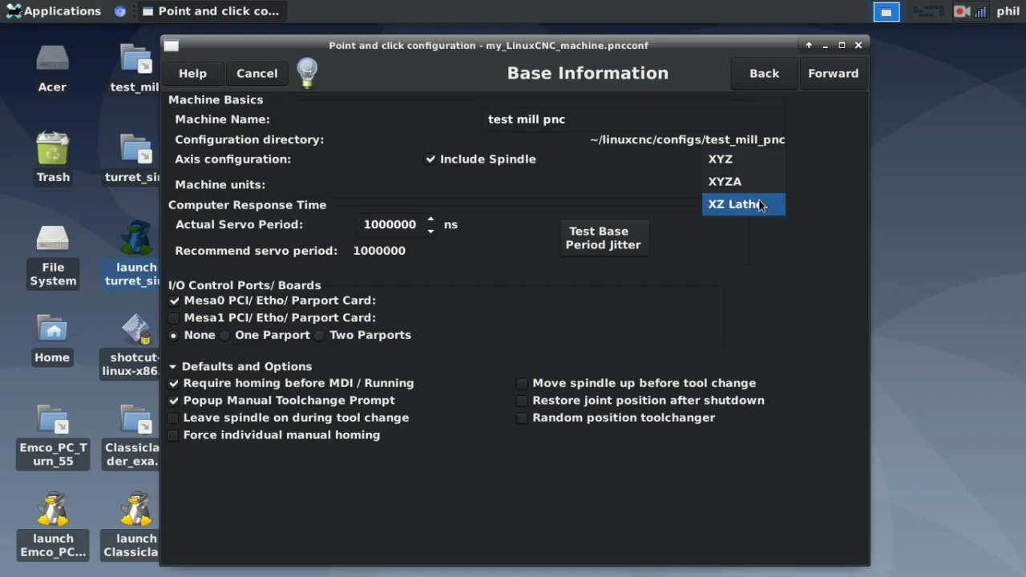
click(741, 159)
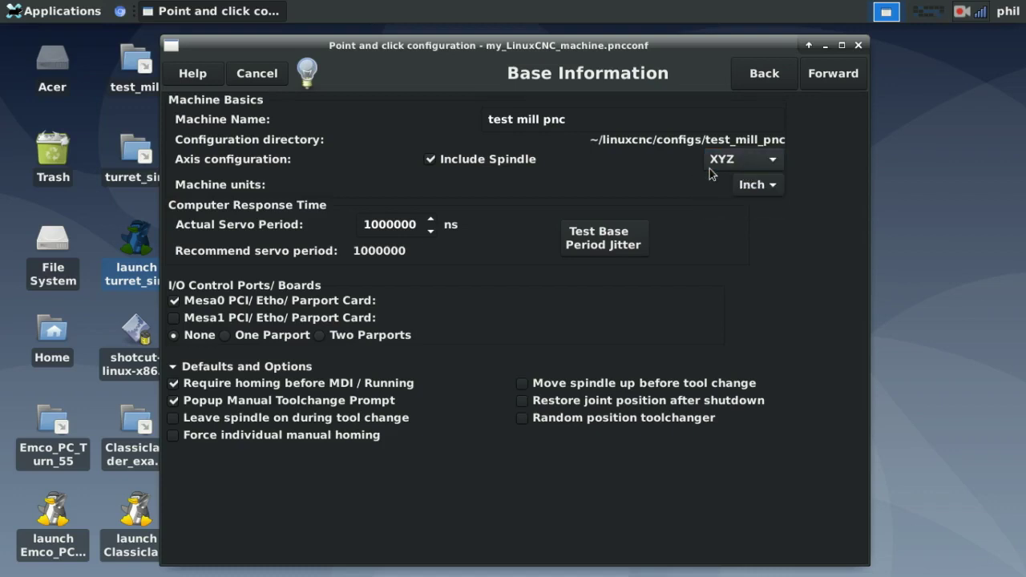
click(770, 186)
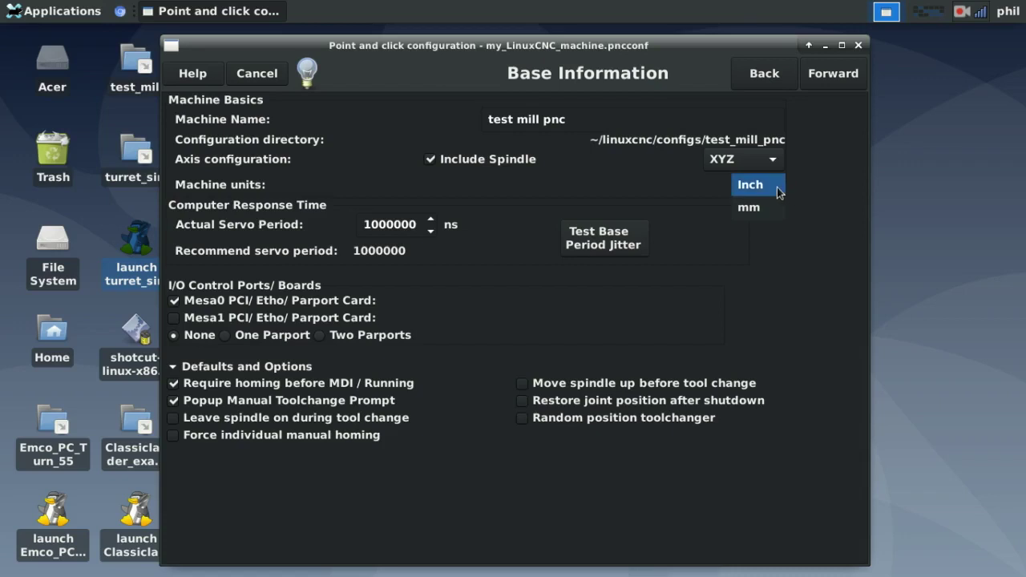
click(660, 194)
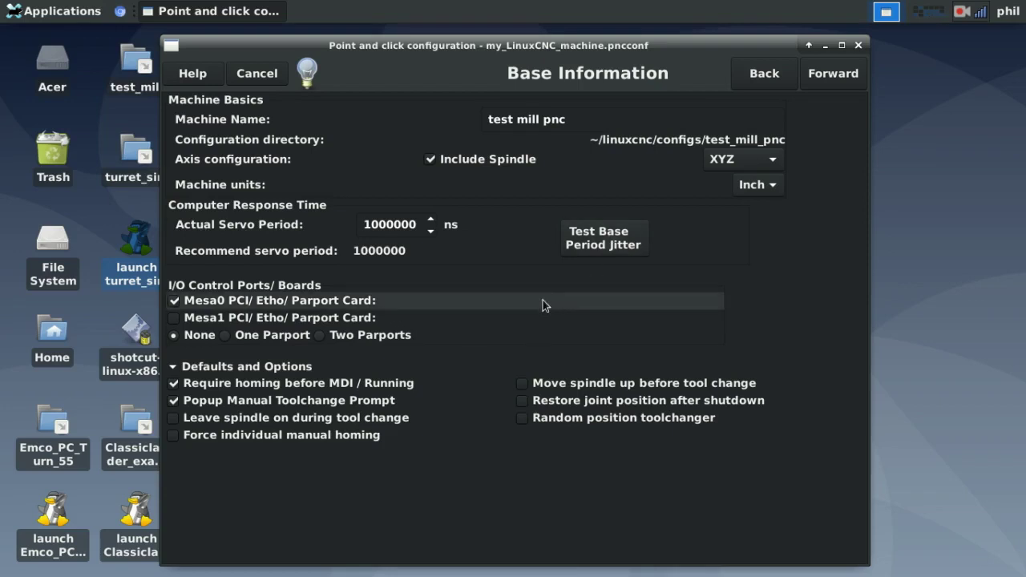
Start the base period jitter test and run glxgears alongside it to load the computer
click(586, 240)
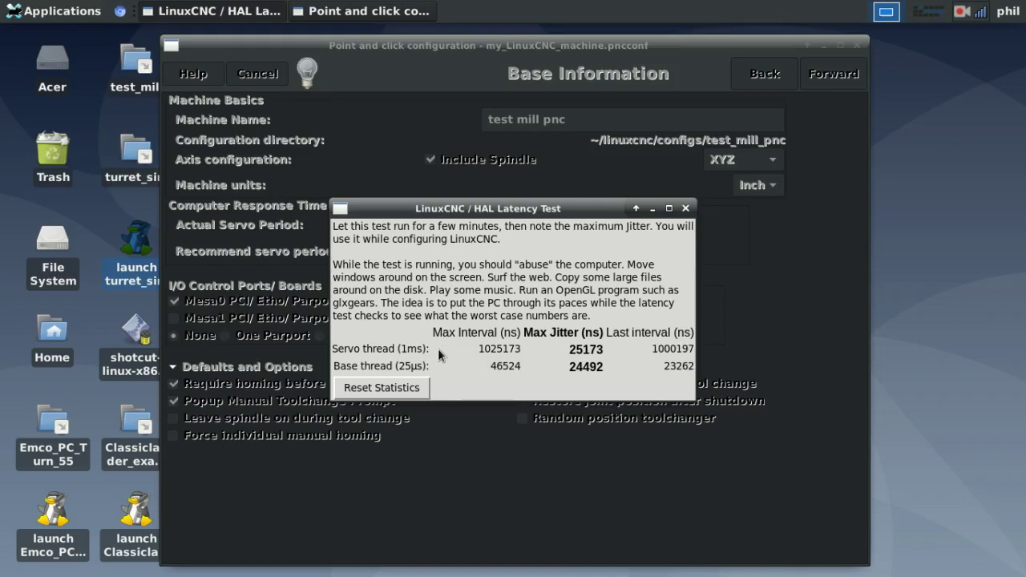
click(44, 13)
click(57, 34)
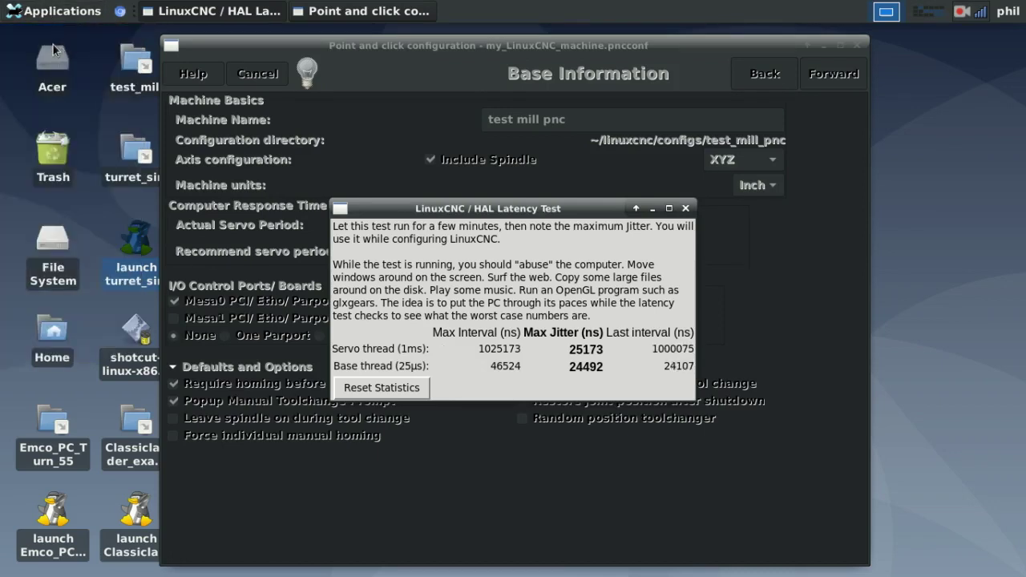
text(glxgears)
key(Return)
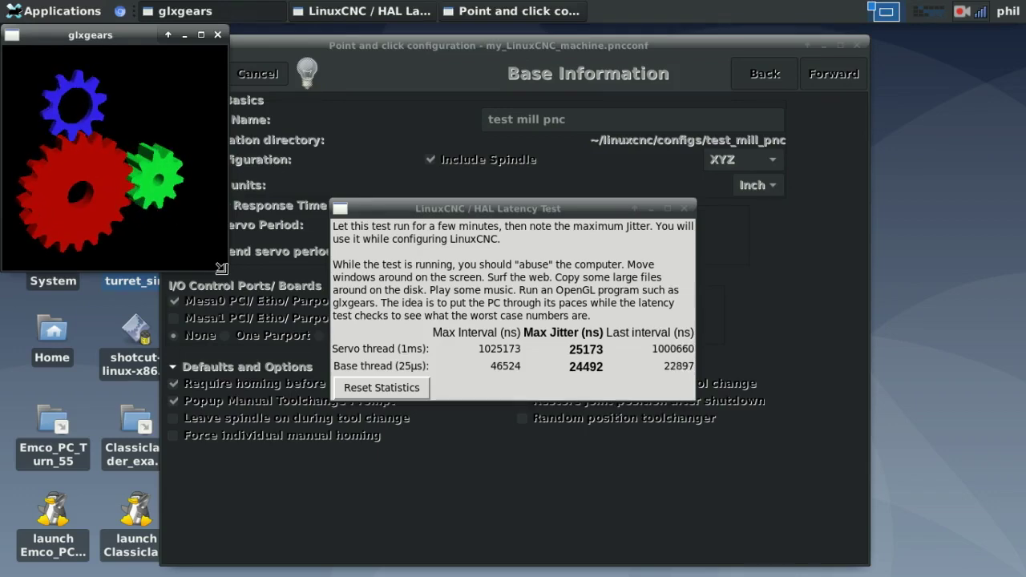
Enlarge the glxgears window while checking the maximum jitter, and close both glxgears and the latency test
drag(226, 270, 911, 575)
drag(181, 274, 241, 298)
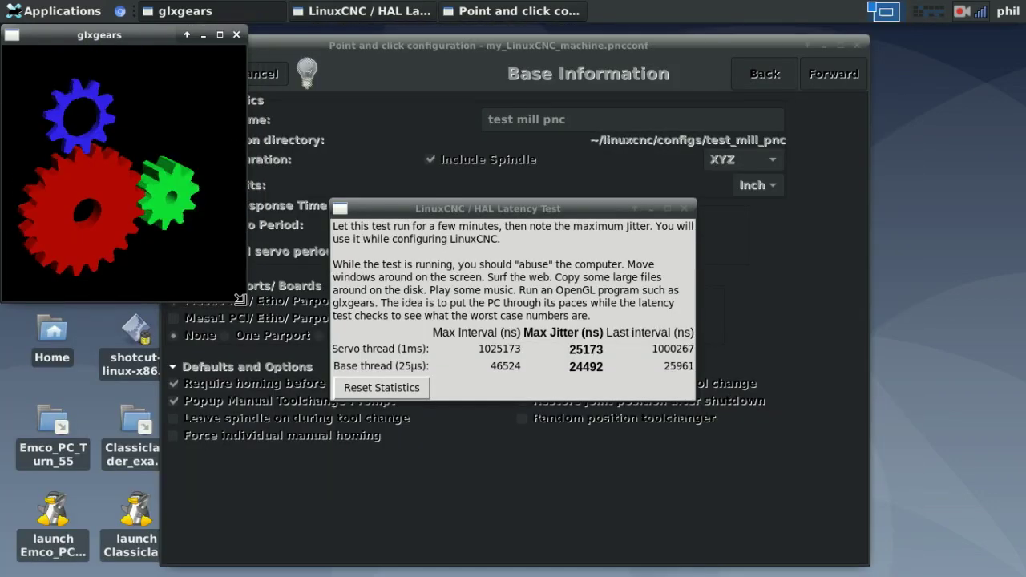
click(236, 35)
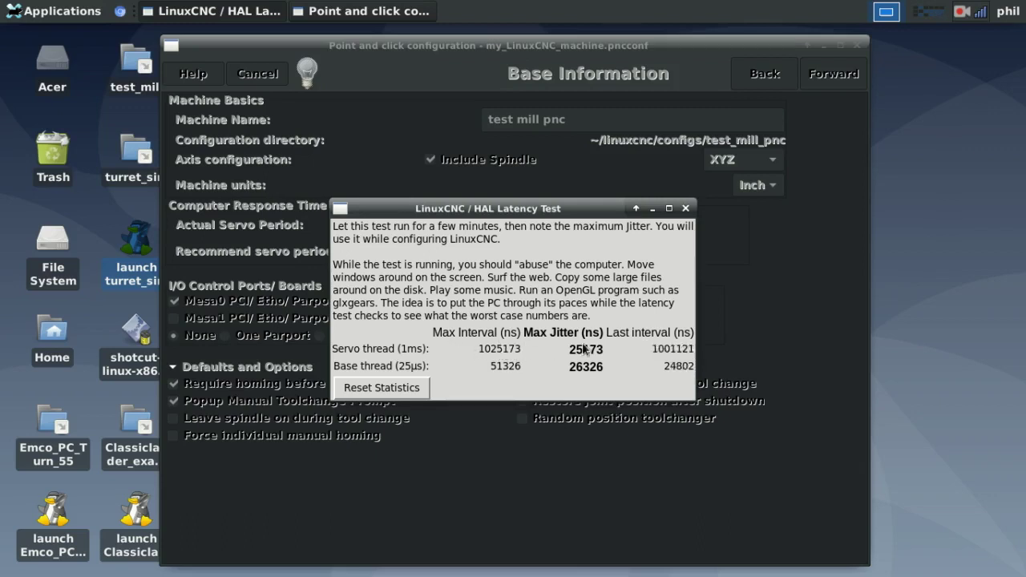
click(686, 209)
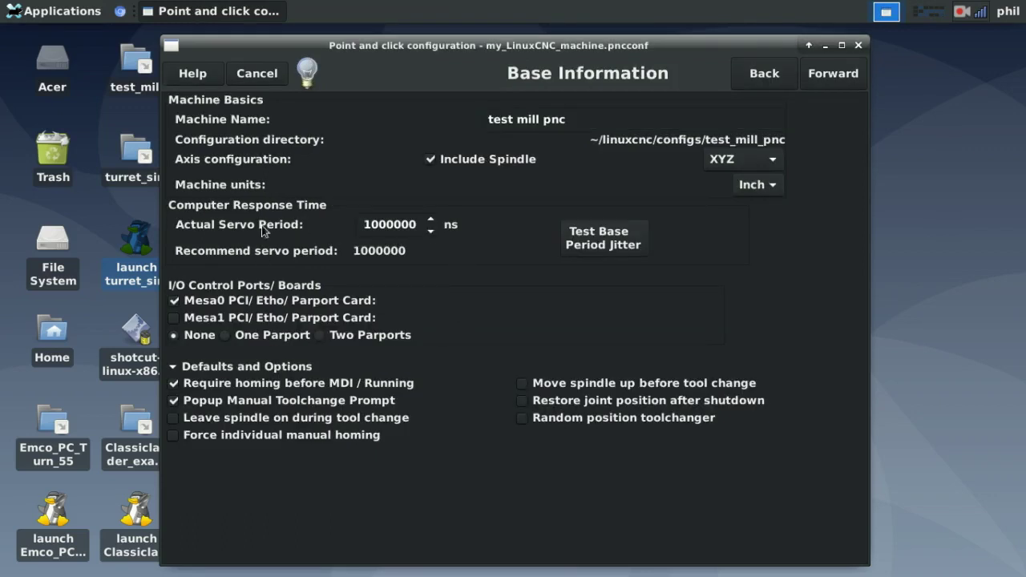
Rerun the base period jitter test twice to compare the servo and base thread jitter, closing it each time
drag(413, 226, 311, 234)
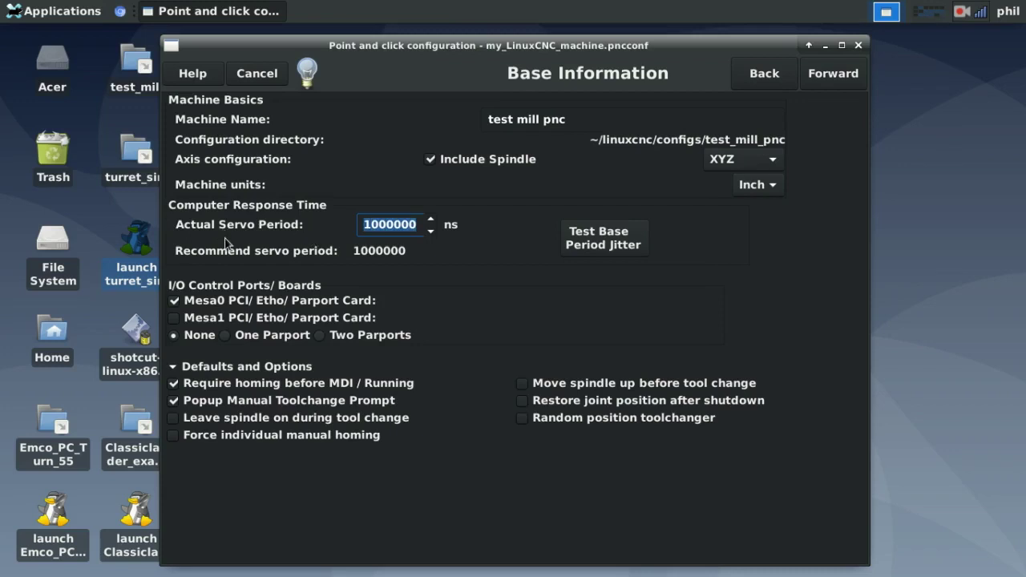
click(600, 234)
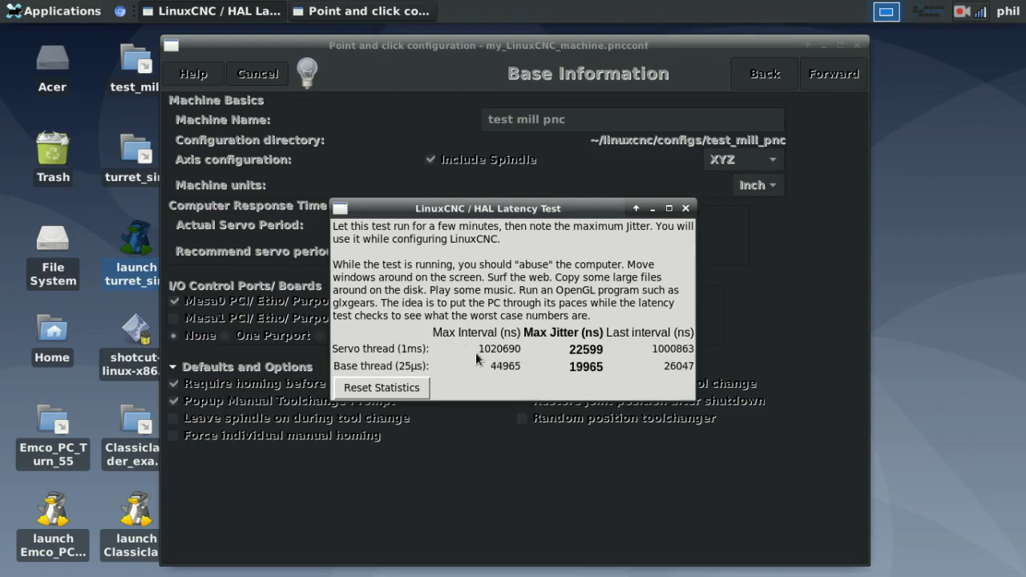
click(686, 207)
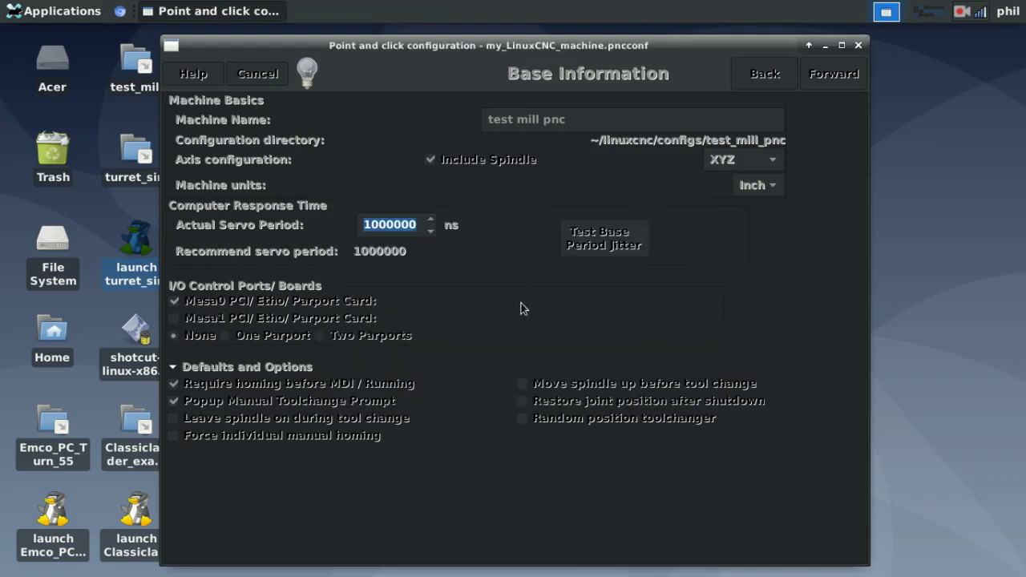
click(594, 240)
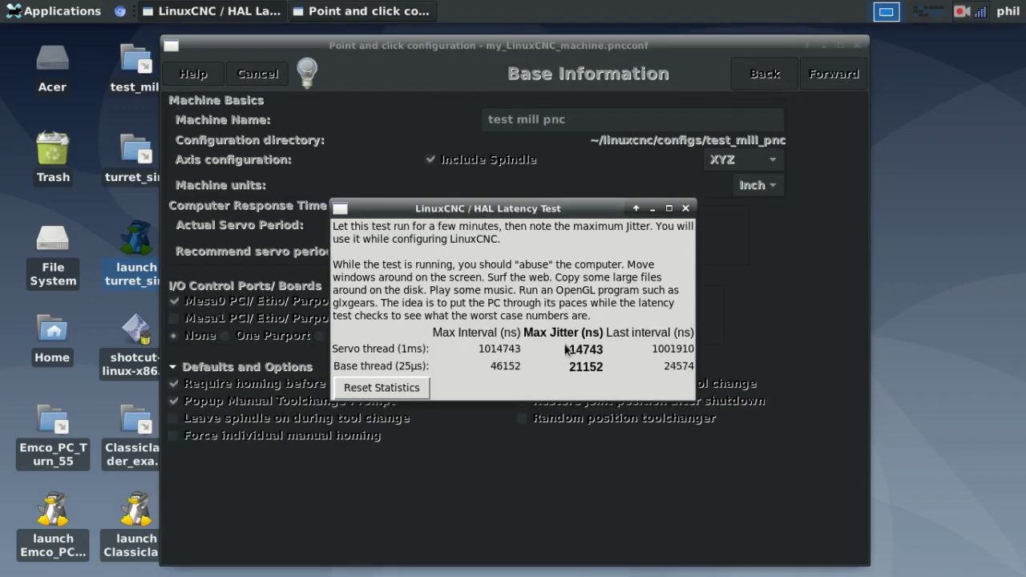
click(685, 208)
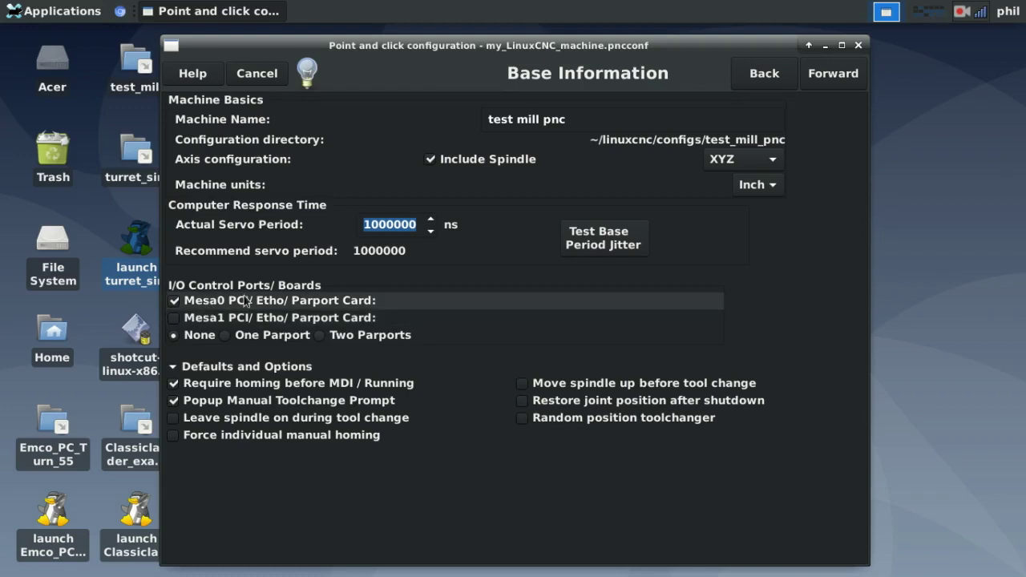
Try enabling the Mesa1 card and the One Parport and Two Parports options, and restore Mesa0 only with no parports
click(200, 319)
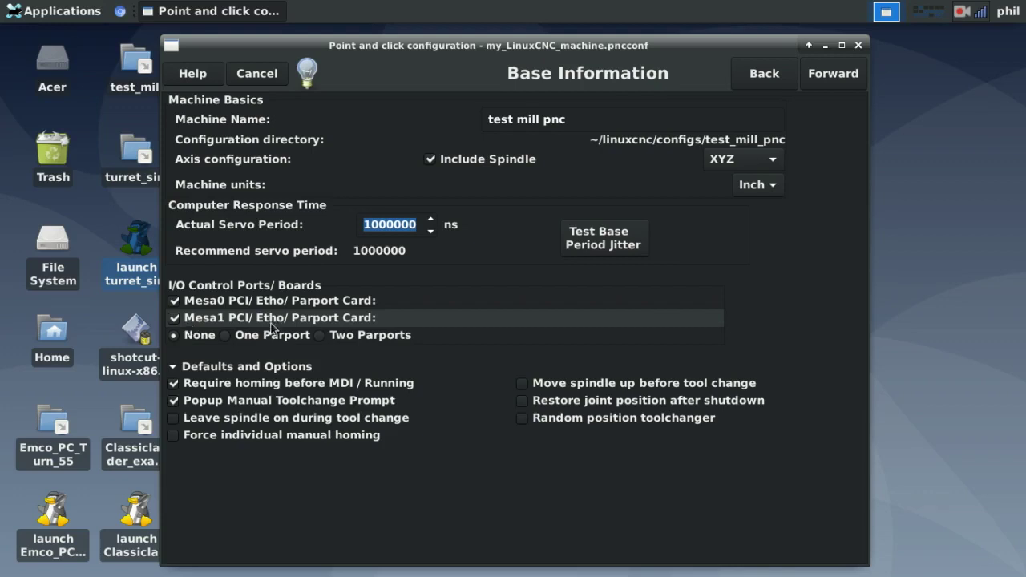
click(225, 325)
click(267, 339)
click(323, 339)
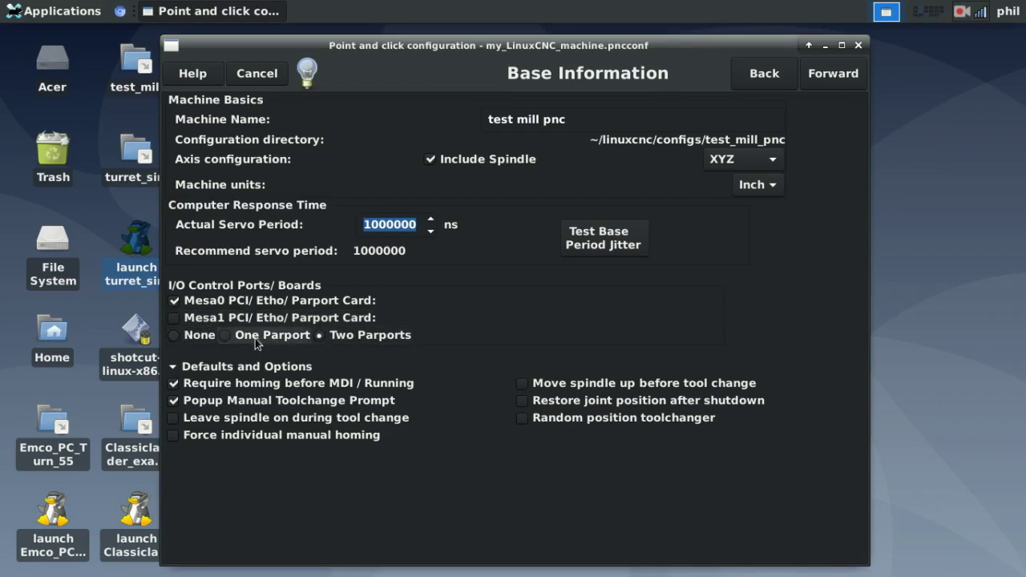
click(193, 341)
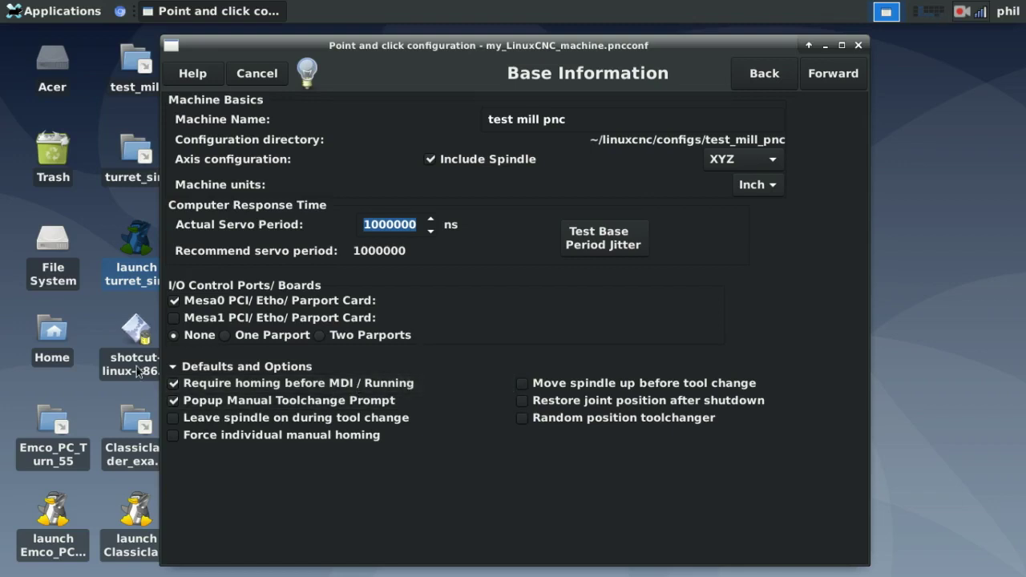
Turn off the requirement for homing before MDI / Running in the default options
click(174, 384)
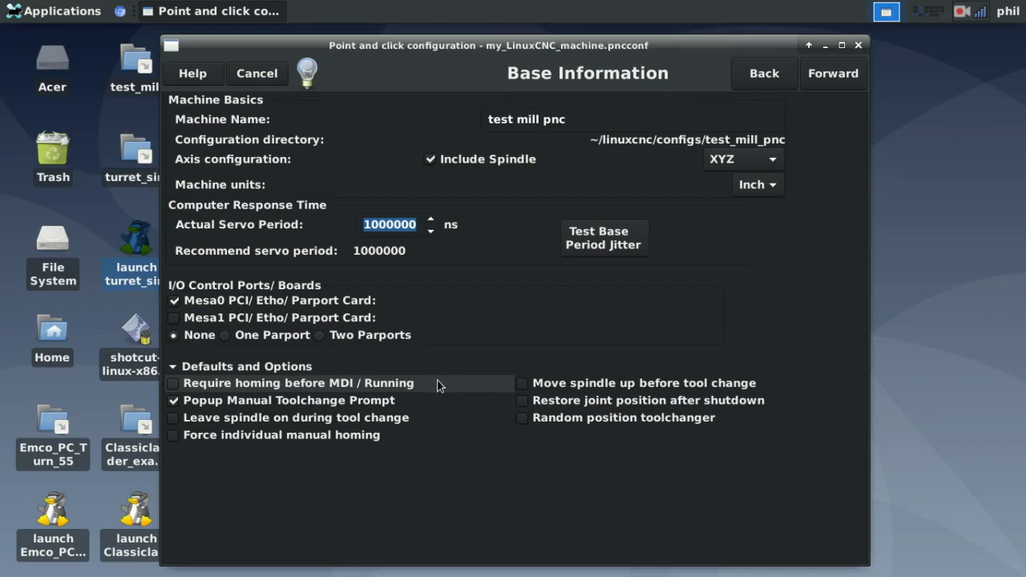
click(194, 425)
click(194, 424)
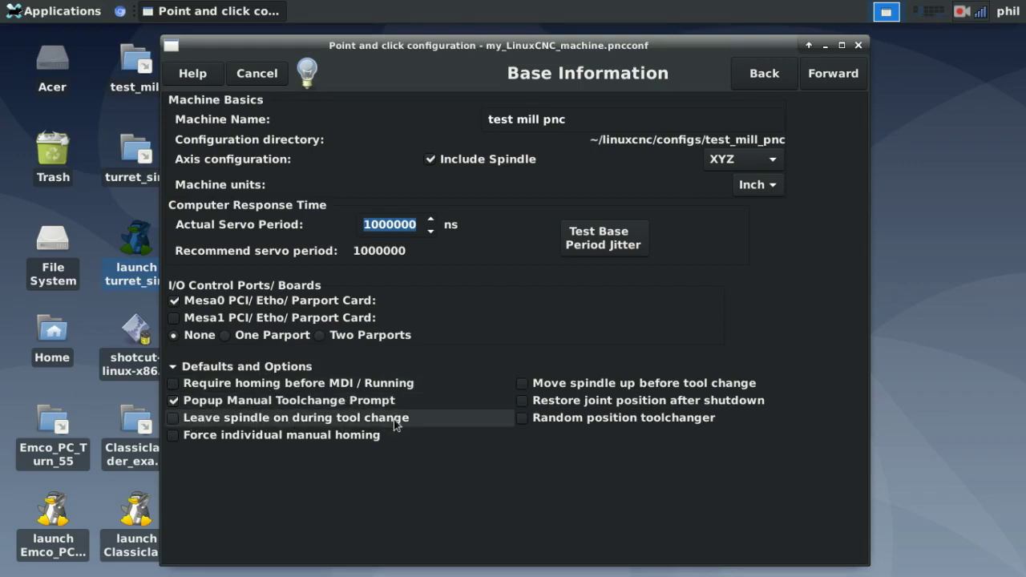
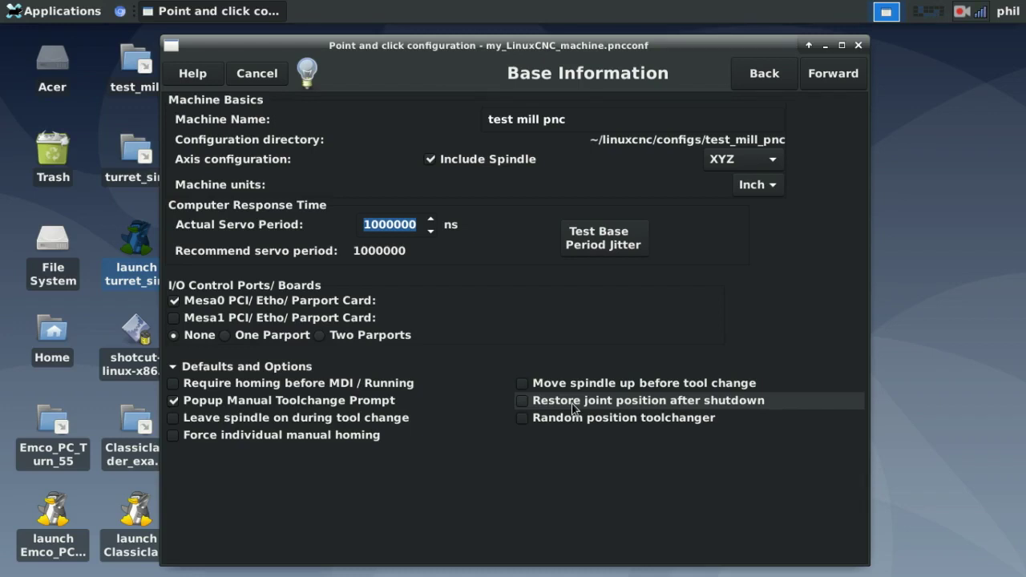
click(535, 426)
click(608, 424)
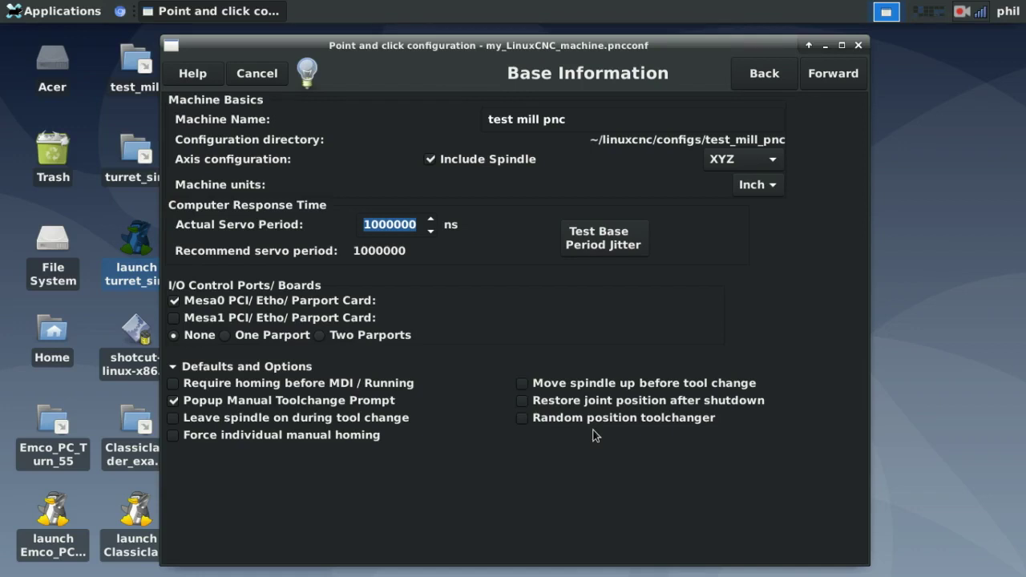
click(962, 12)
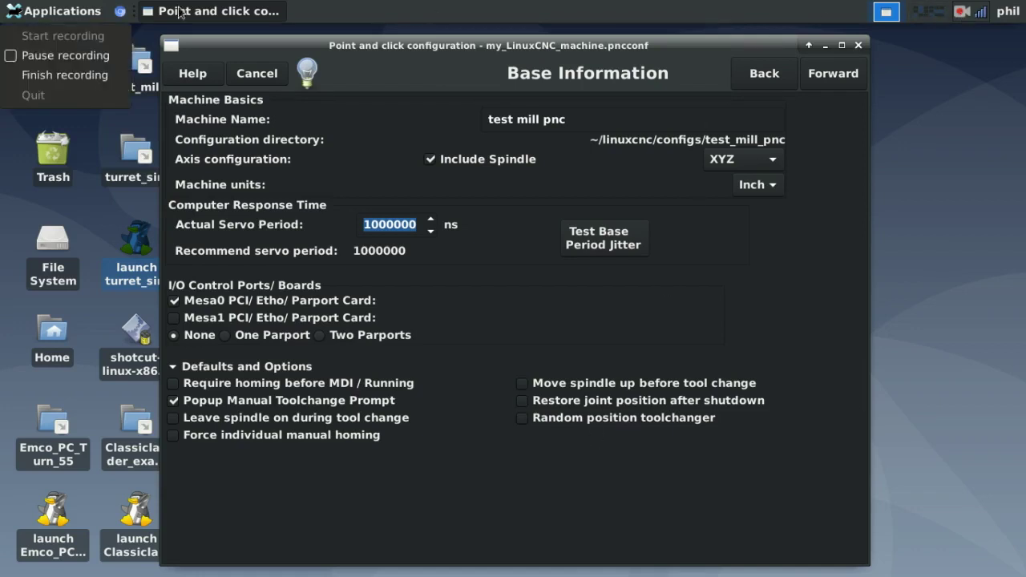
click(95, 55)
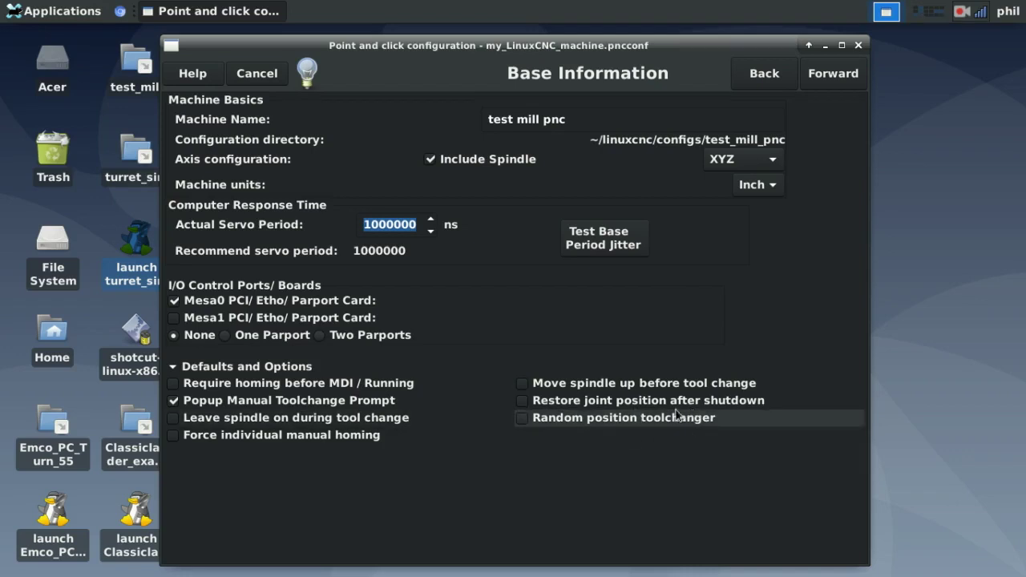
Accept the base information and select Gmoccapy as the GUI screen
click(825, 77)
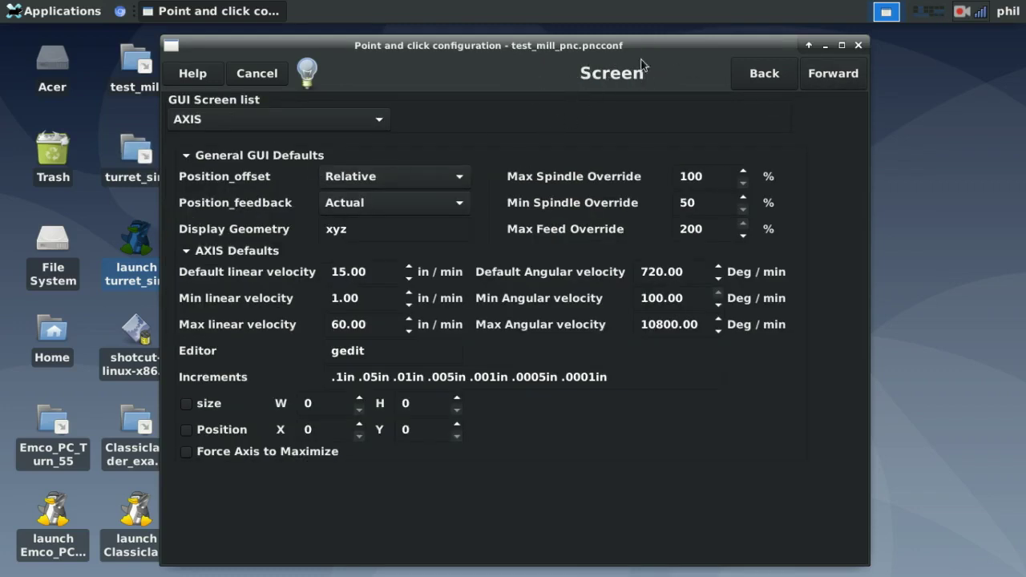
click(379, 120)
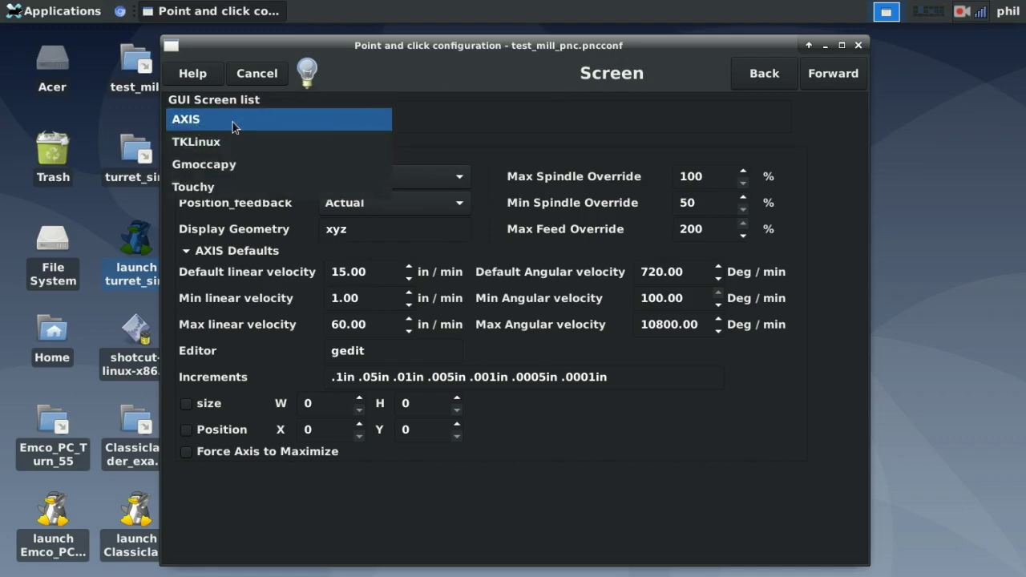
click(252, 164)
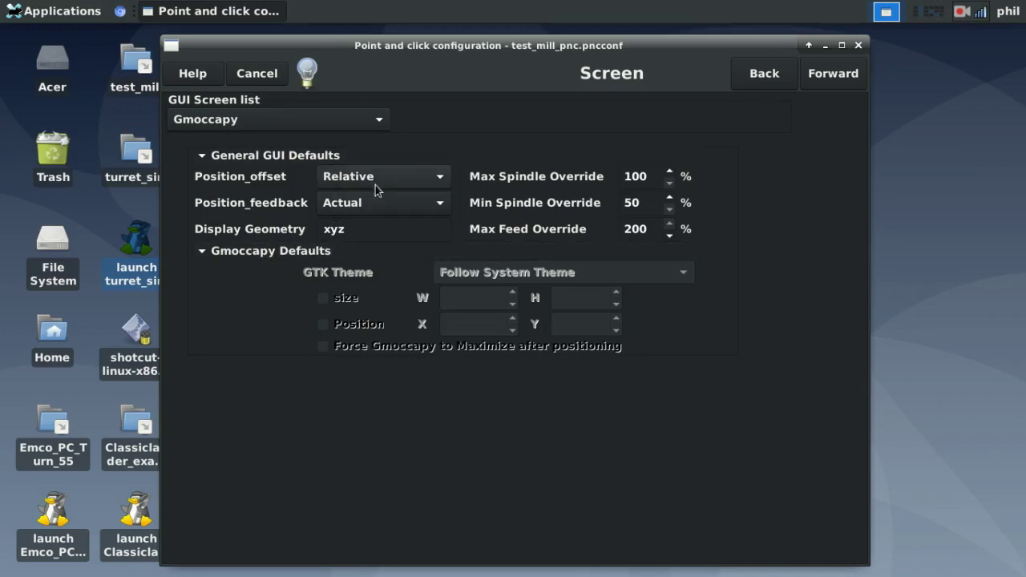
Set the maximum spindle override to 200 %, keep the position offset Relative, and continue to the virtual control panel page
click(670, 171)
click(641, 176)
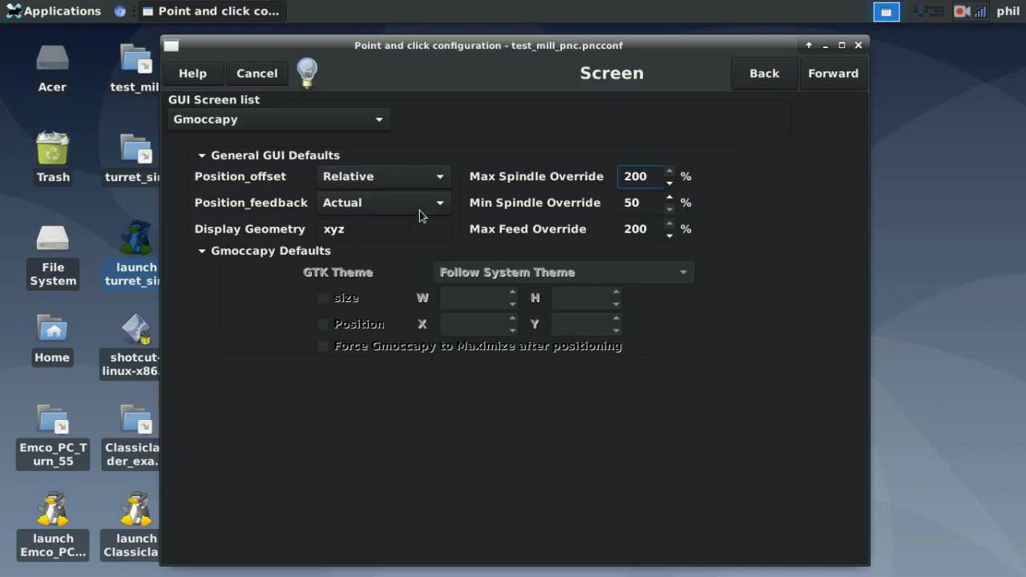
click(376, 186)
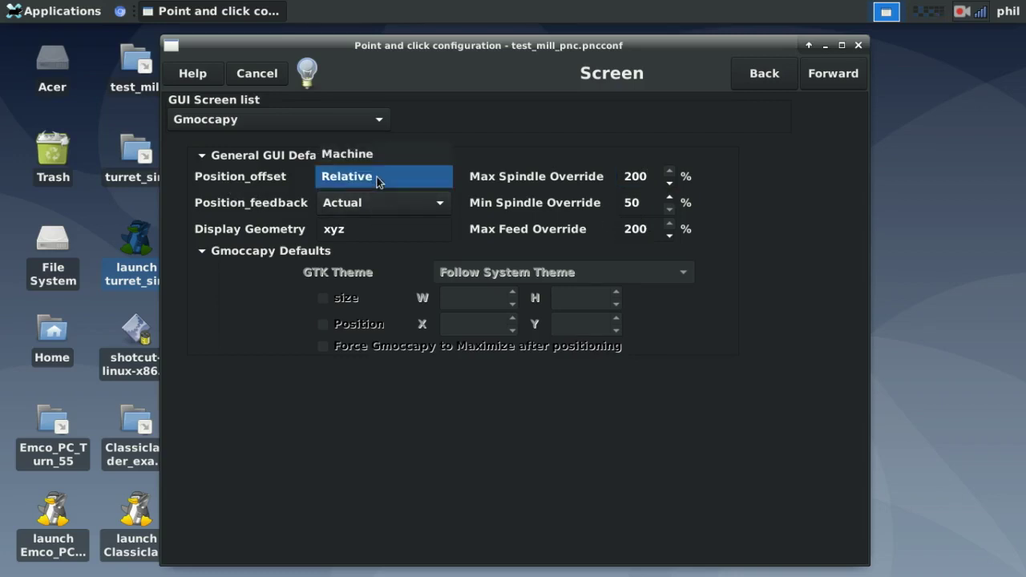
click(379, 179)
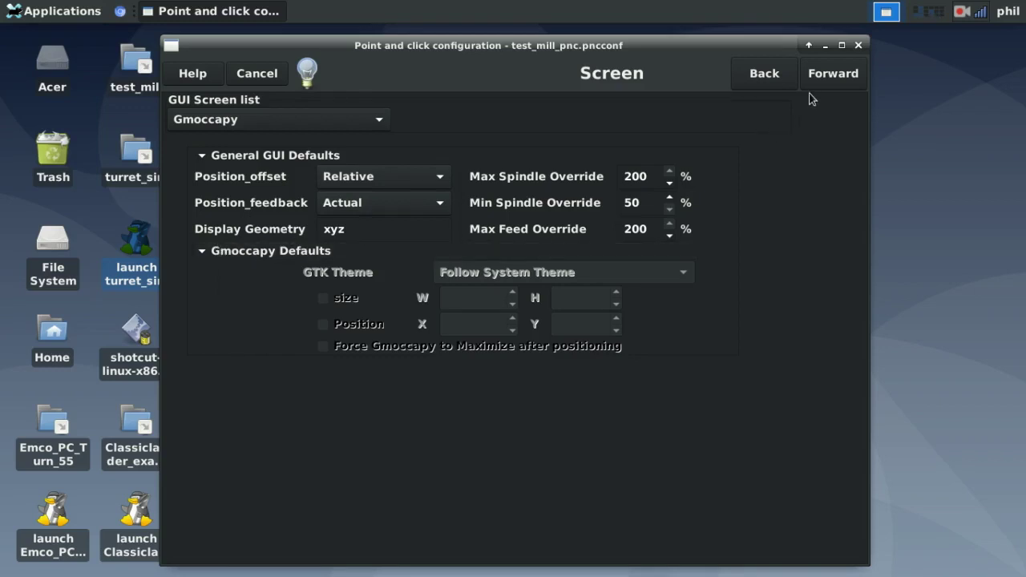
click(245, 252)
click(246, 251)
click(850, 81)
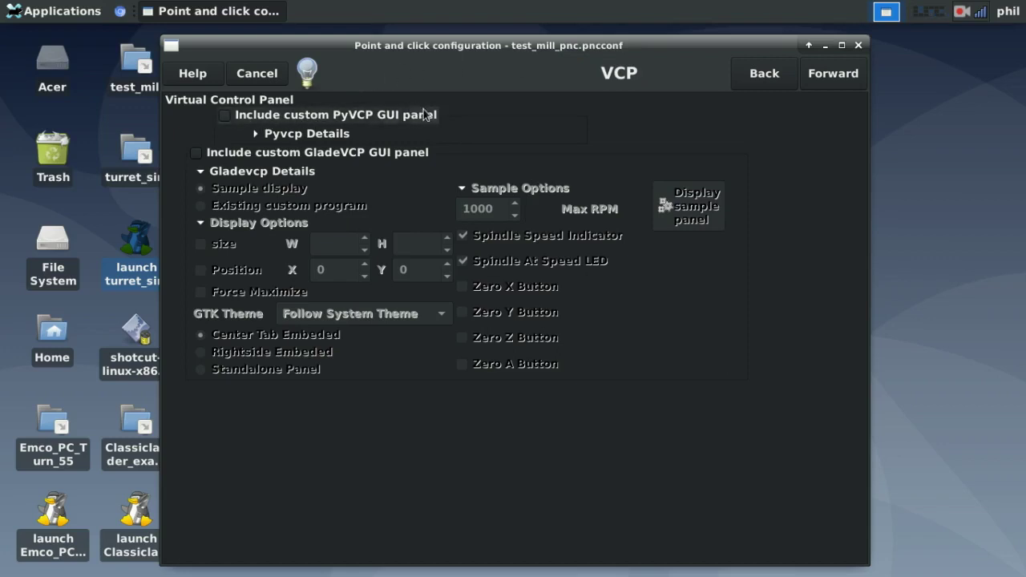
Try the custom PyVCP panel by previewing its spindle speed display sample, then restore Blank program and exclude the panel
click(234, 117)
click(255, 118)
click(256, 135)
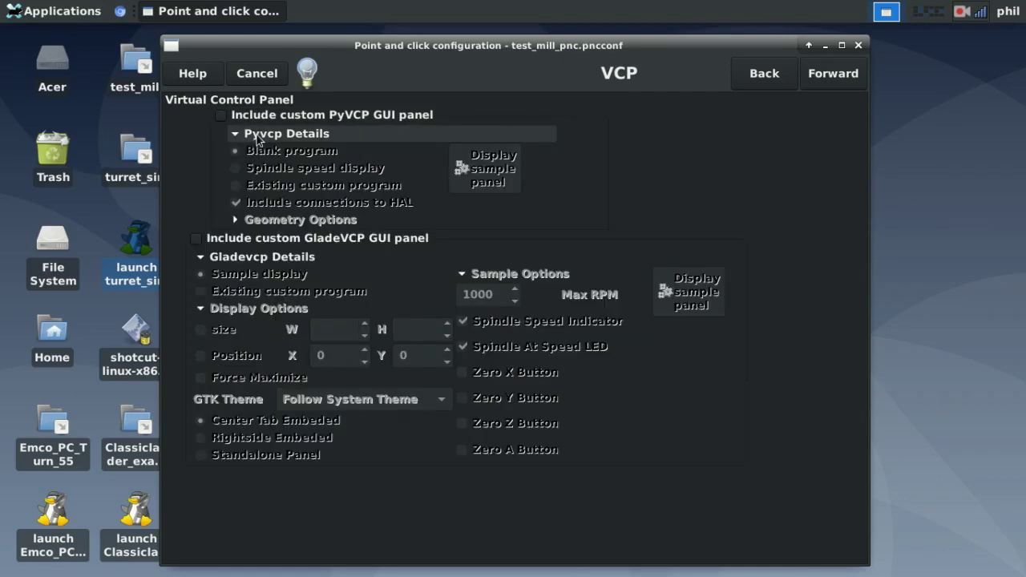
click(253, 119)
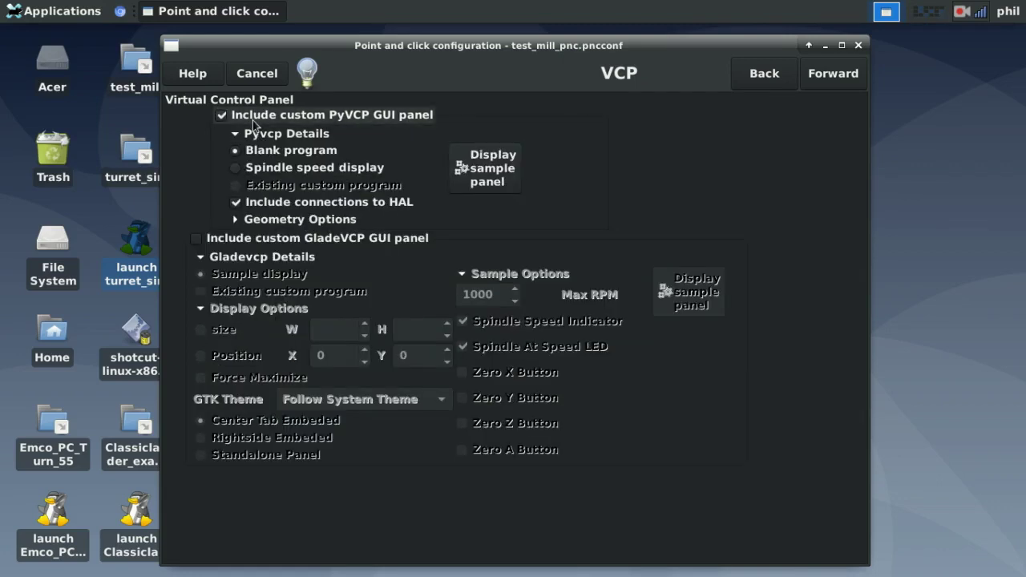
click(237, 169)
click(477, 179)
drag(94, 41, 793, 122)
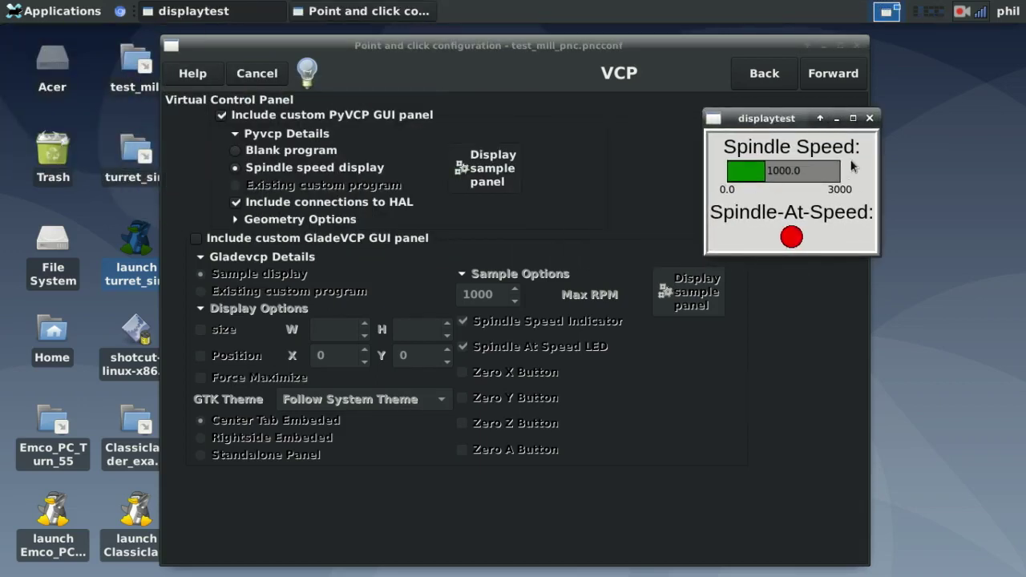
click(870, 119)
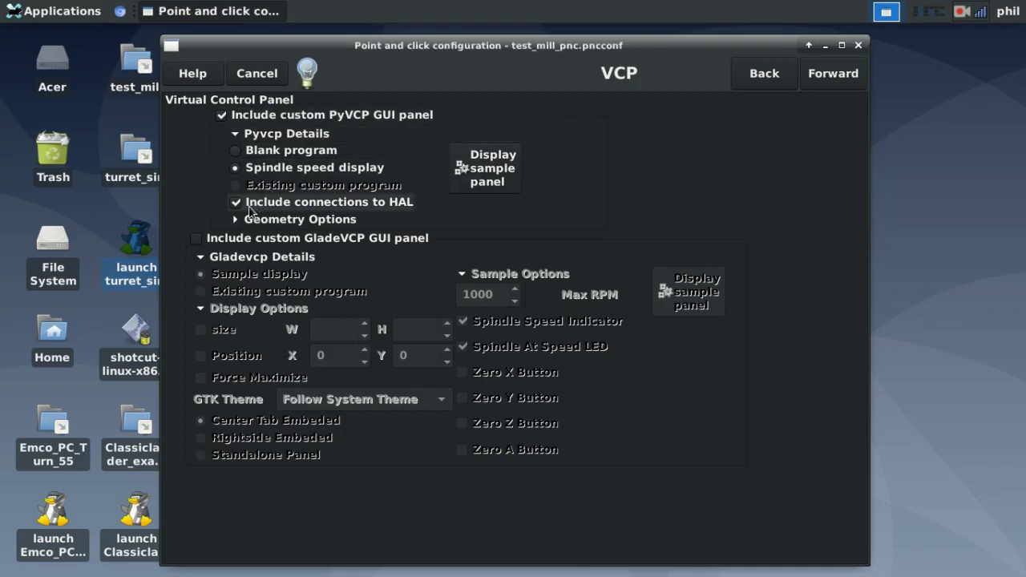
click(235, 150)
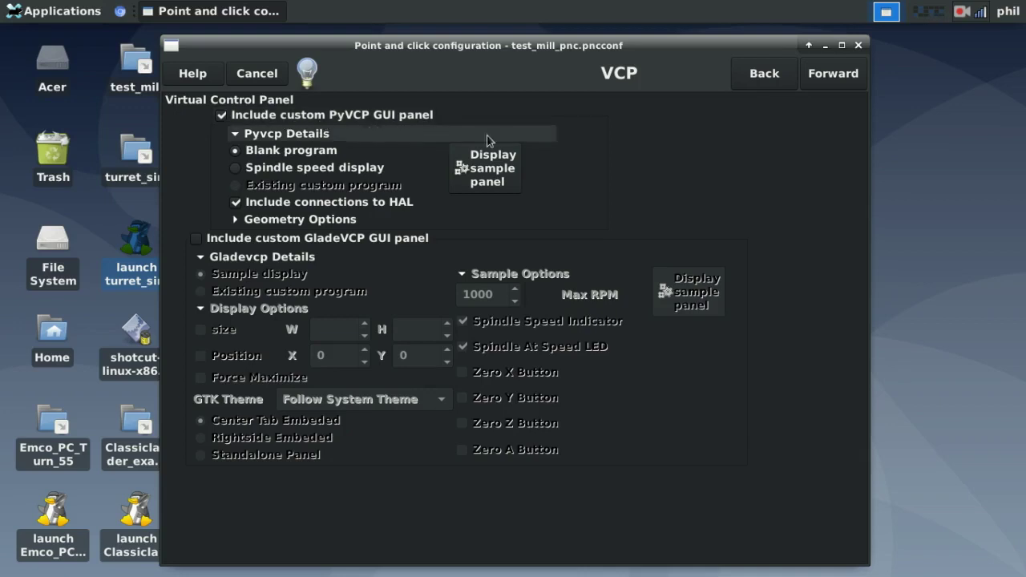
click(221, 117)
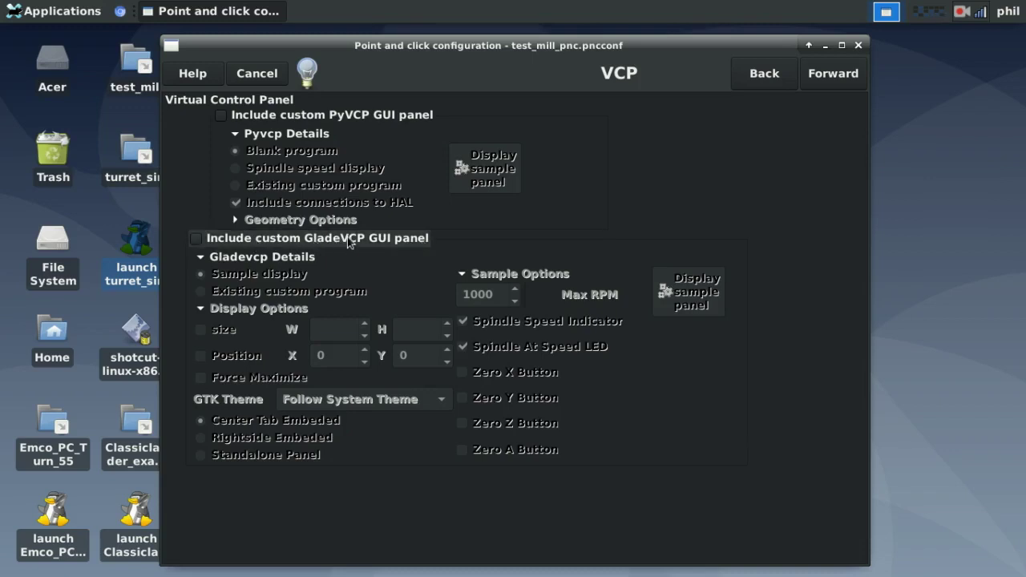
Include the custom GladeVCP panel, preview its sample display, and close the preview
click(199, 239)
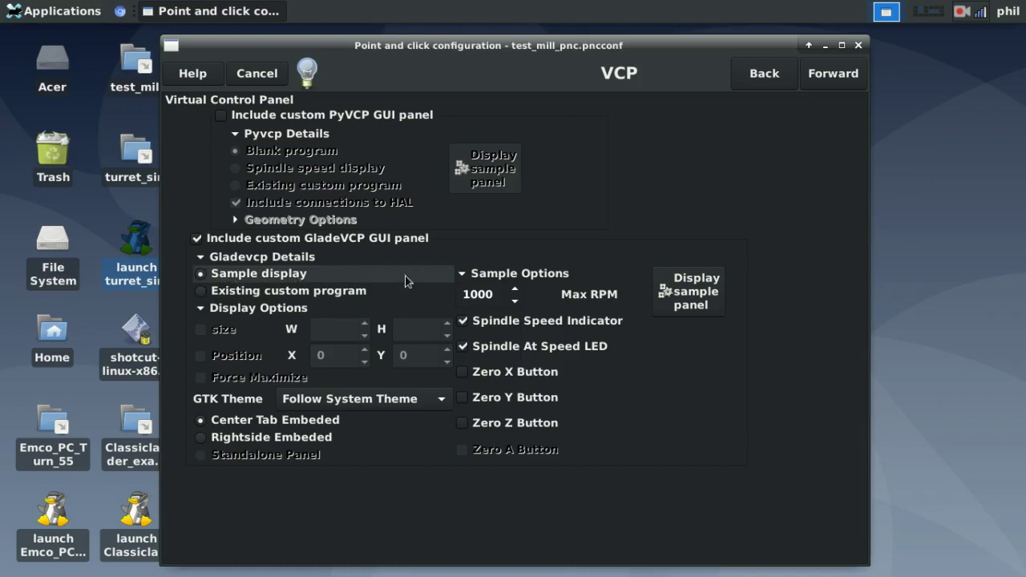
click(685, 294)
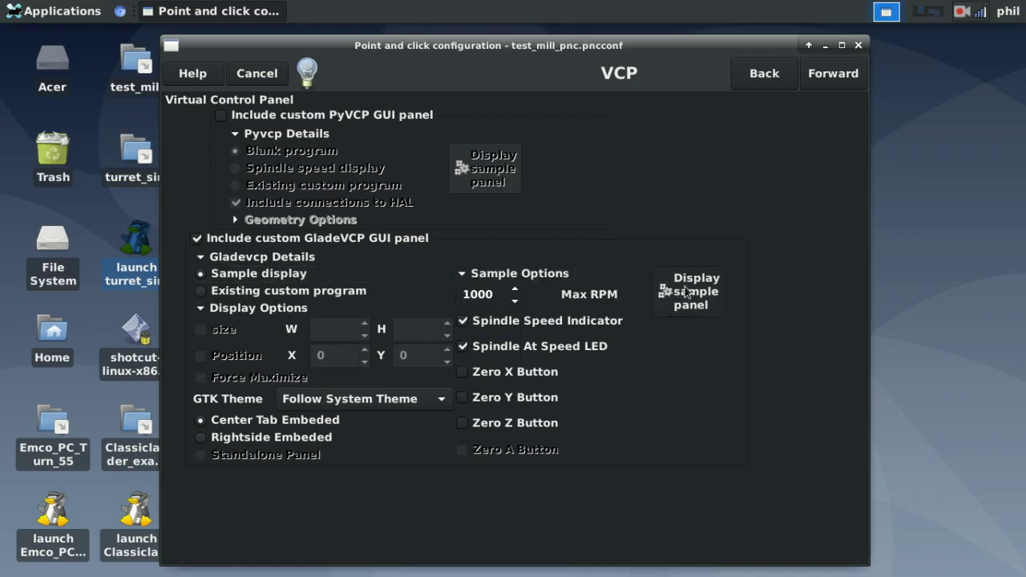
drag(82, 37, 692, 207)
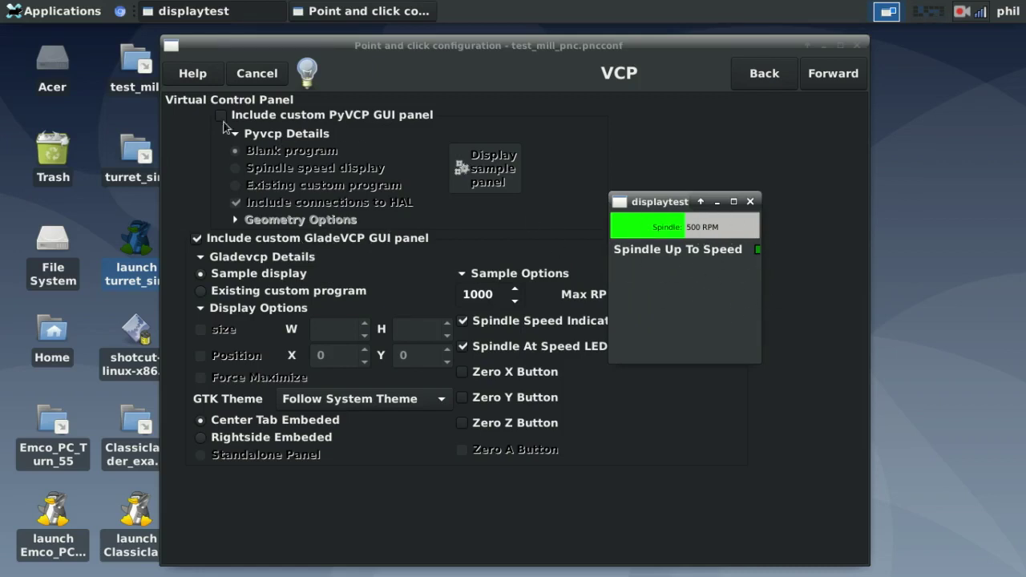
click(750, 201)
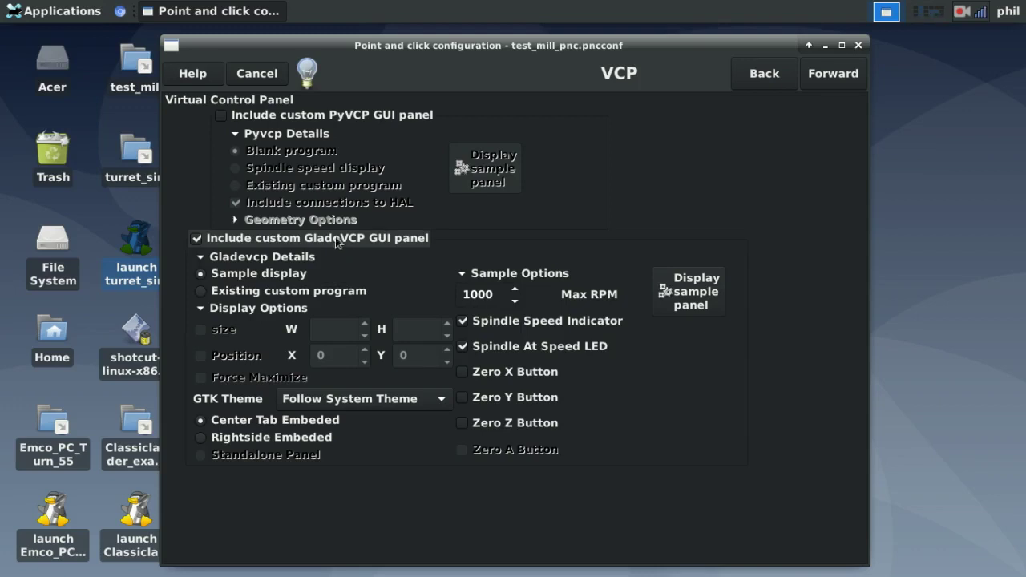
Switch to Glade, create a top-level window, and place a HAL button from the HAL Python widgets in it
click(50, 11)
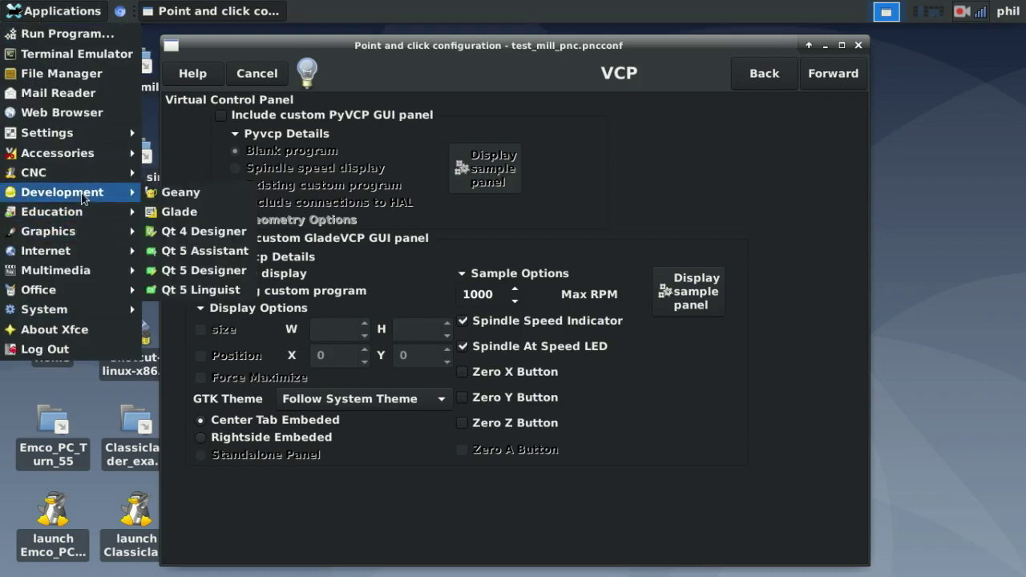
click(178, 208)
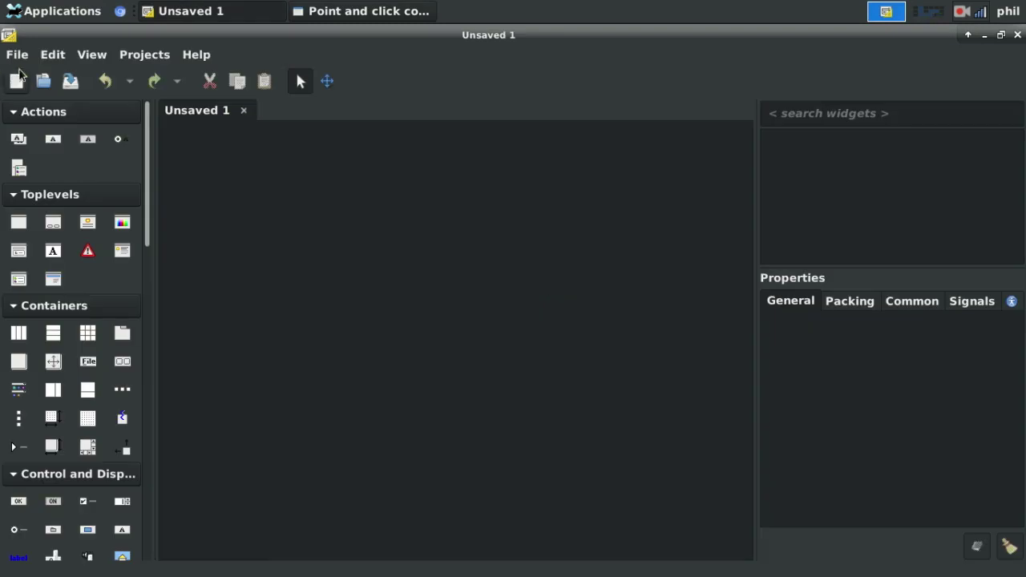
click(18, 224)
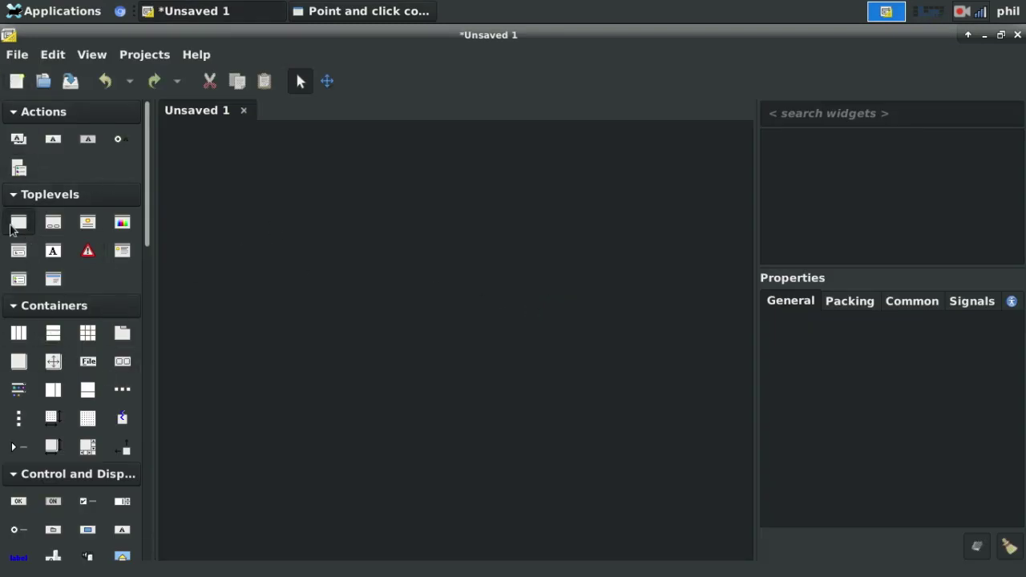
scroll(88, 370, down, 20)
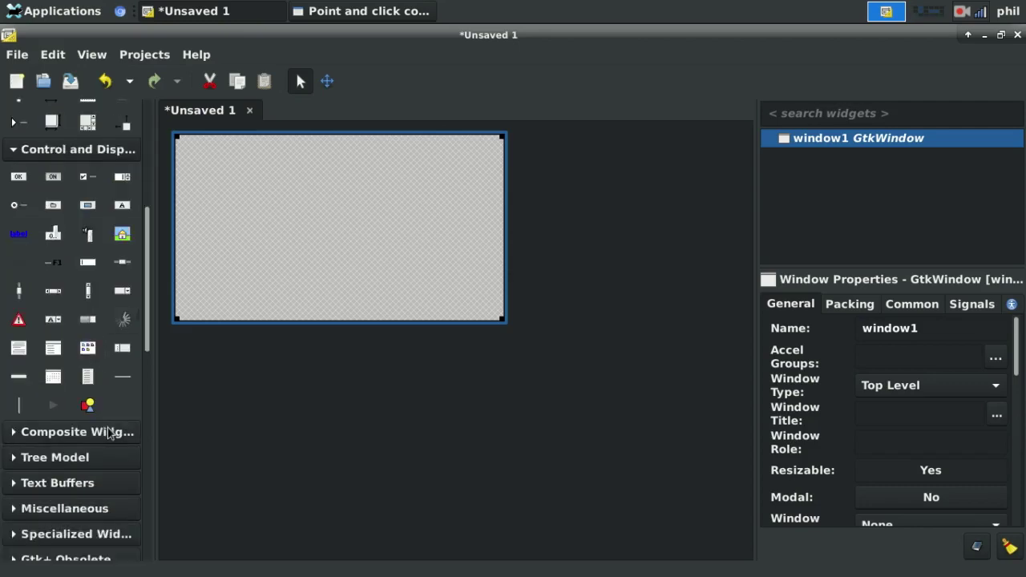
scroll(128, 305, down, 3)
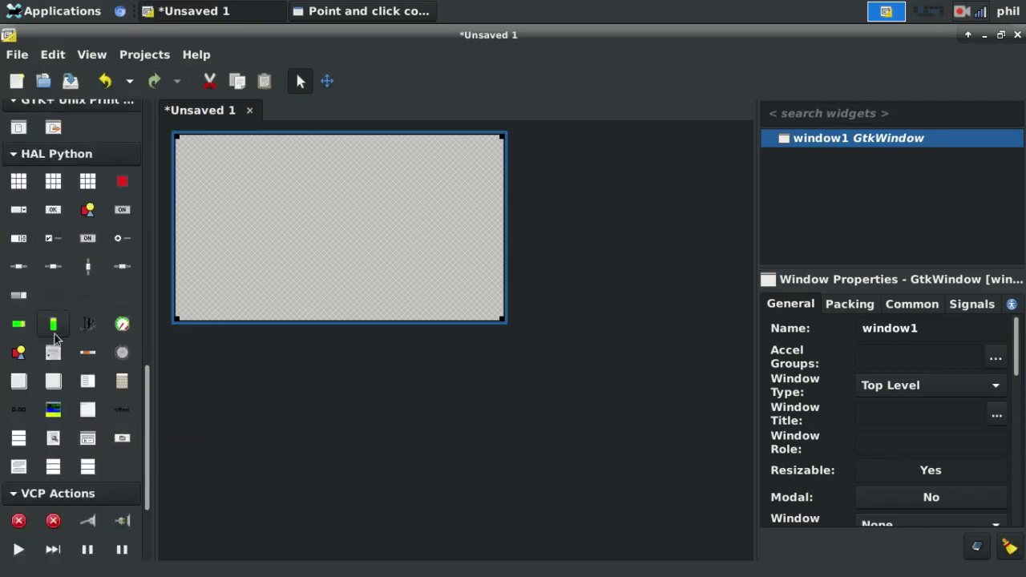
click(53, 210)
click(251, 224)
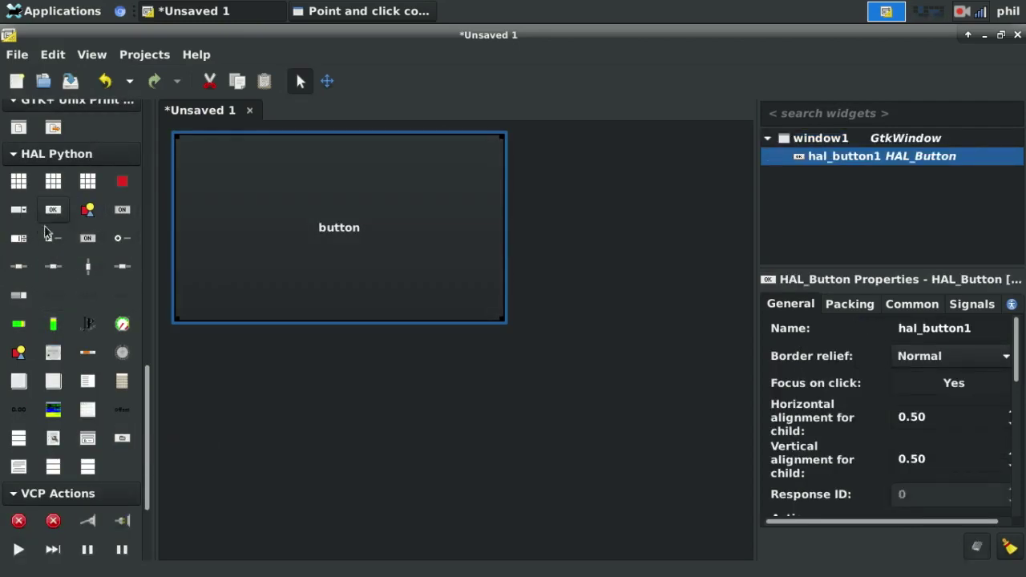
Close Glade without saving the trial panel project
click(1016, 34)
click(542, 347)
click(1016, 35)
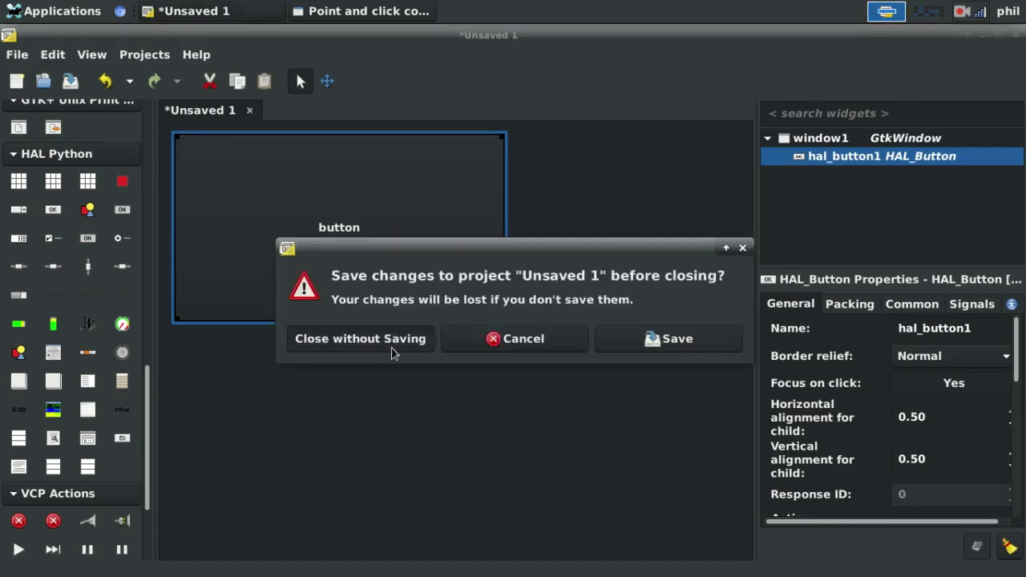
click(394, 349)
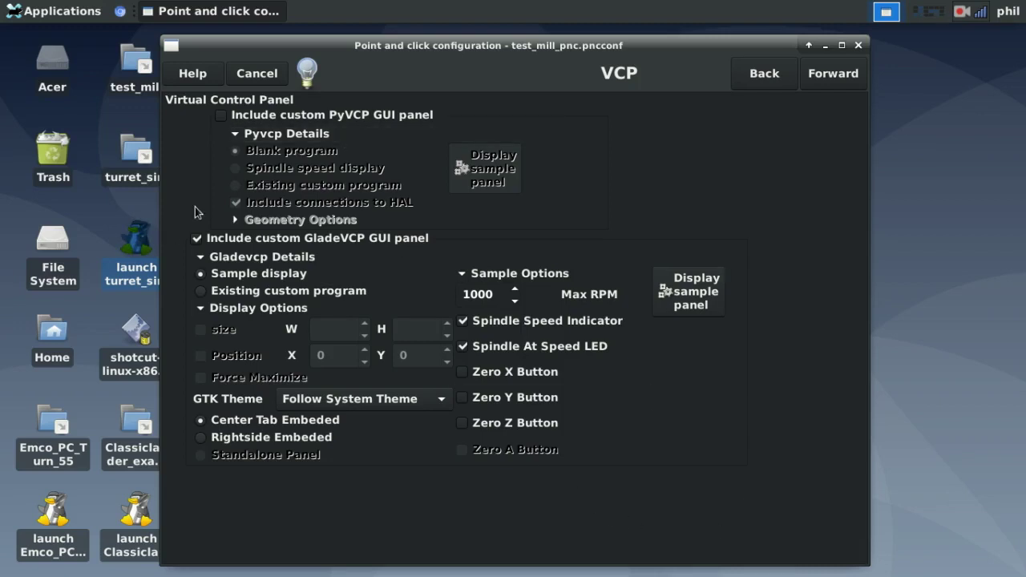
Exclude the custom GladeVCP panel and continue to the external controls page
click(197, 238)
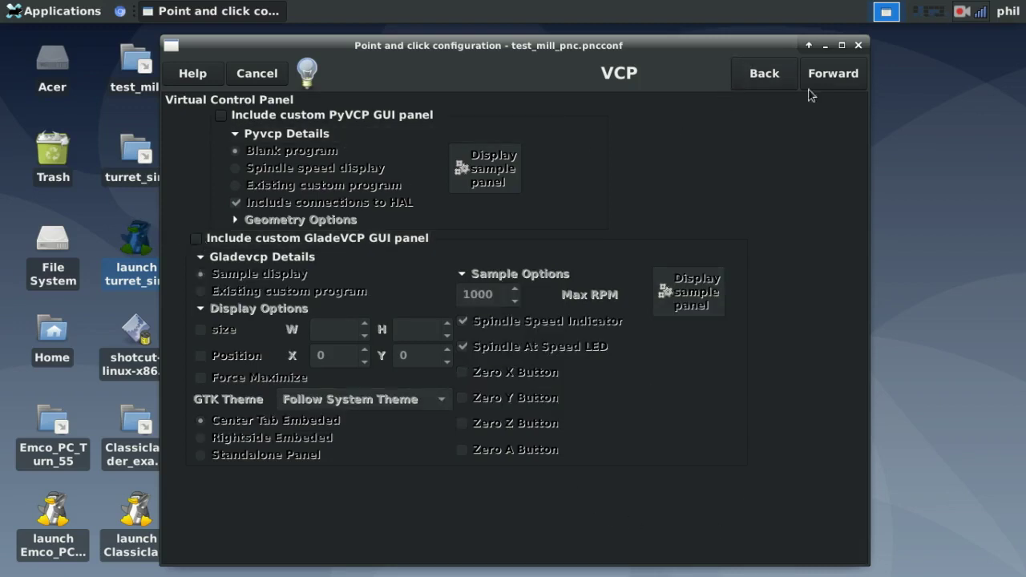
click(835, 73)
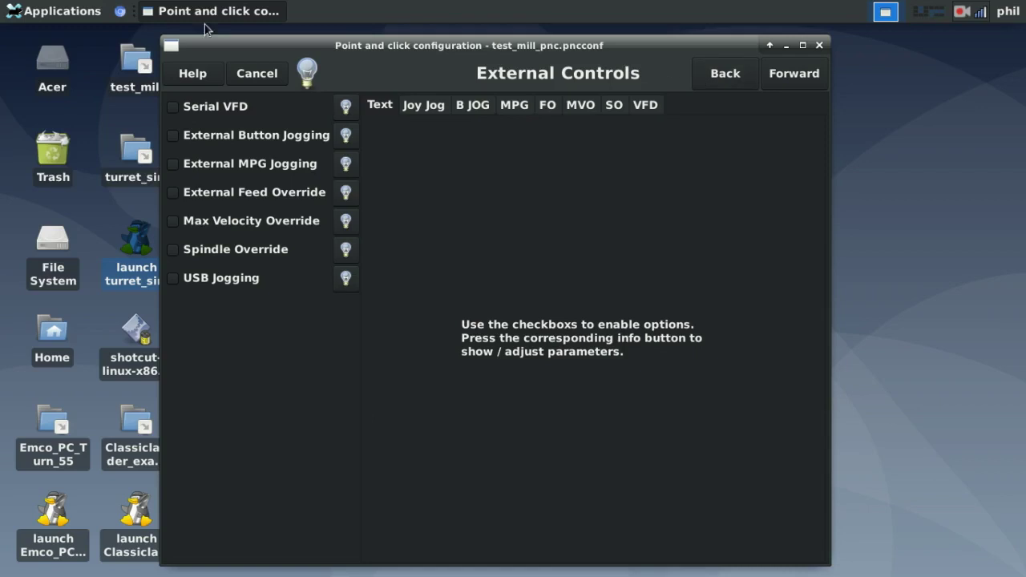
Try the Serial VFD, External Button Jogging, External MPG Jogging and External Feed Override options, turning each off again
click(232, 107)
click(232, 107)
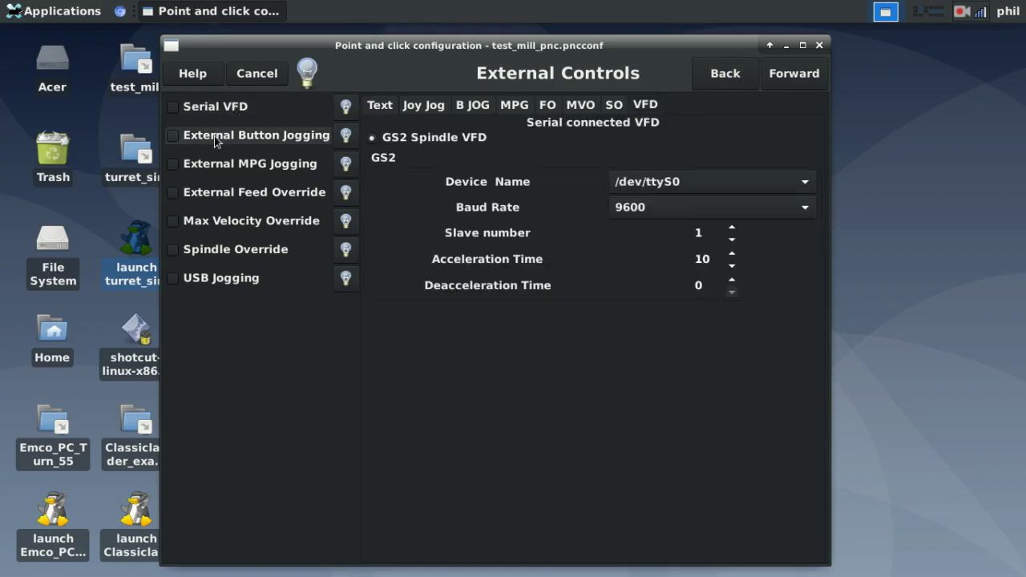
click(216, 142)
click(211, 139)
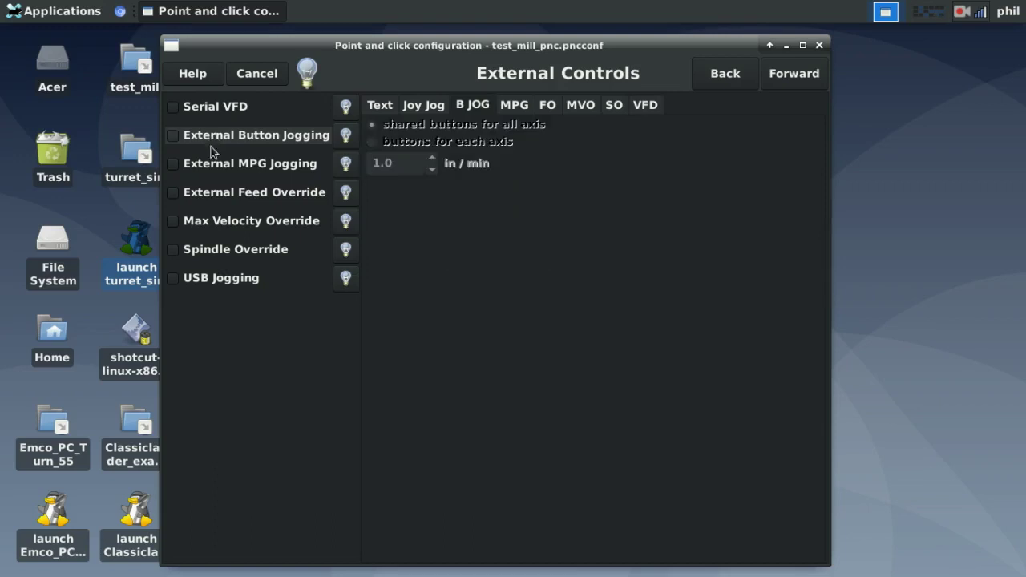
click(209, 165)
click(209, 166)
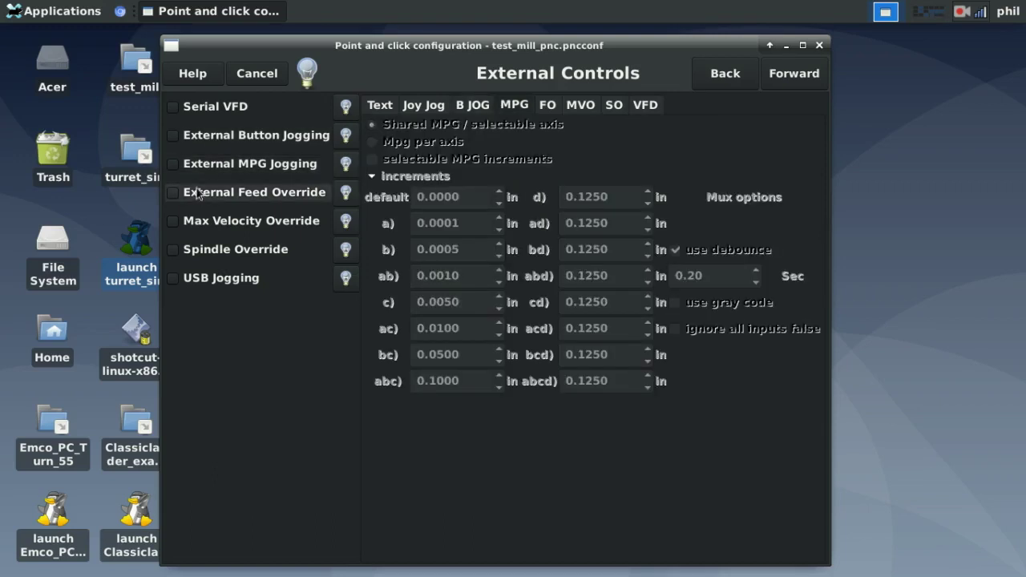
click(197, 192)
click(197, 193)
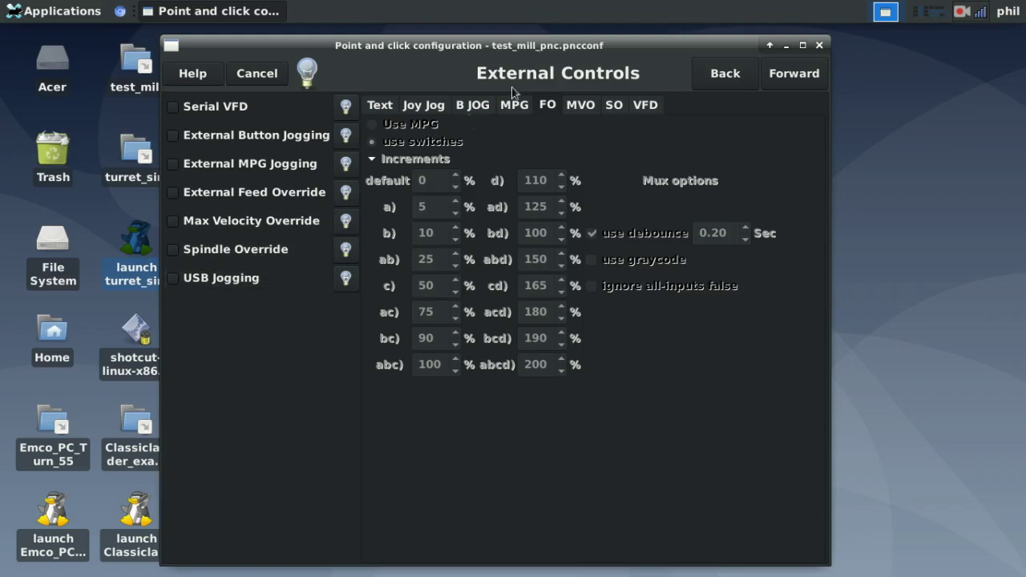
Enable USB Jogging in the external controls
click(195, 283)
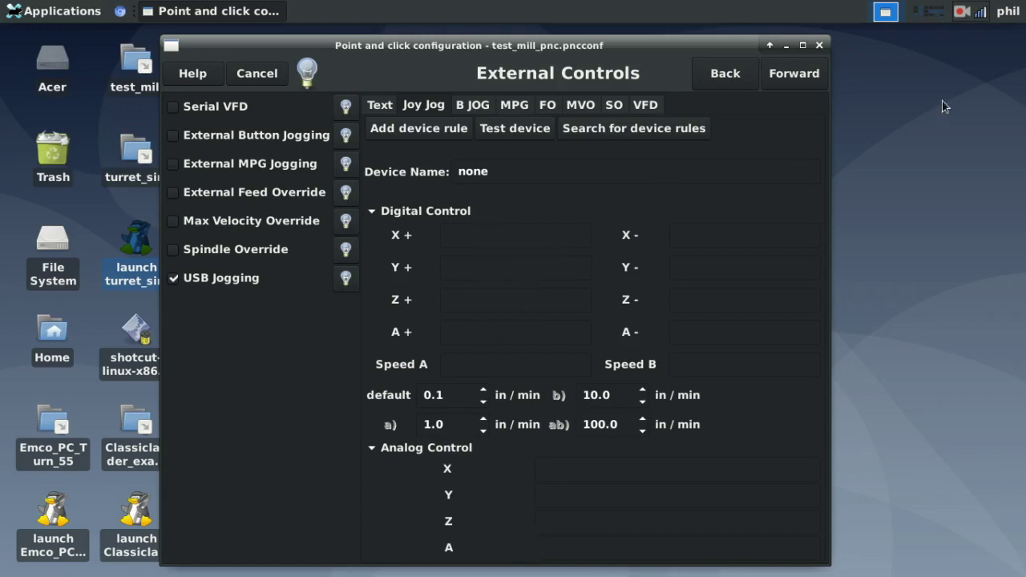
click(961, 12)
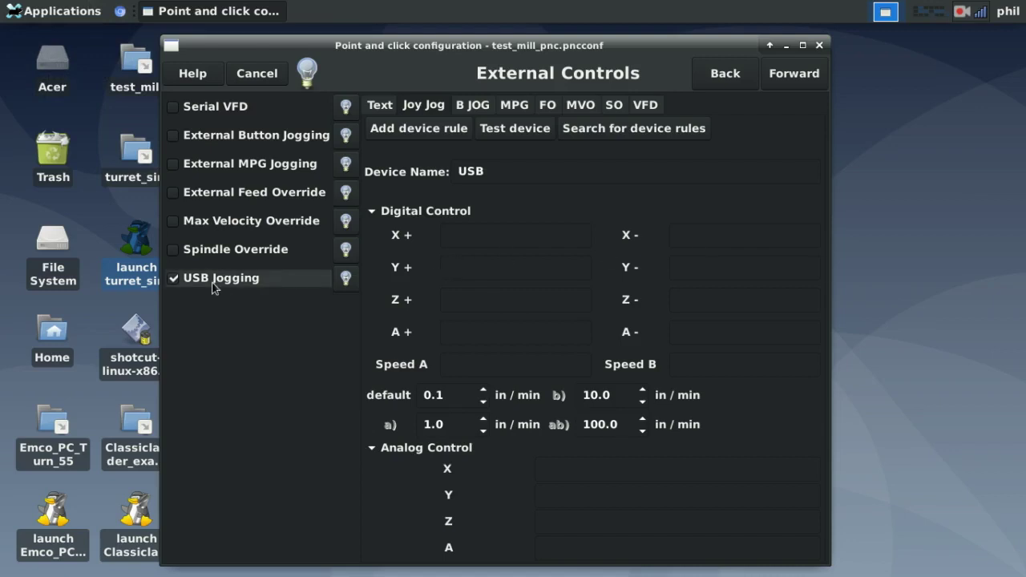
Add a device rule for the USB Controller, accepting the general and specific rules, and close the device information output
click(413, 131)
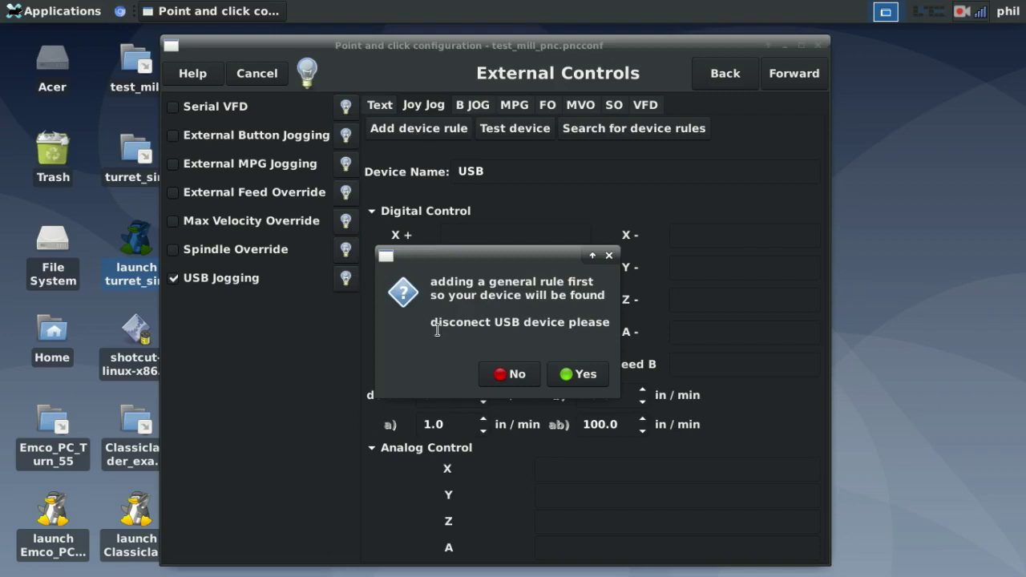
click(584, 374)
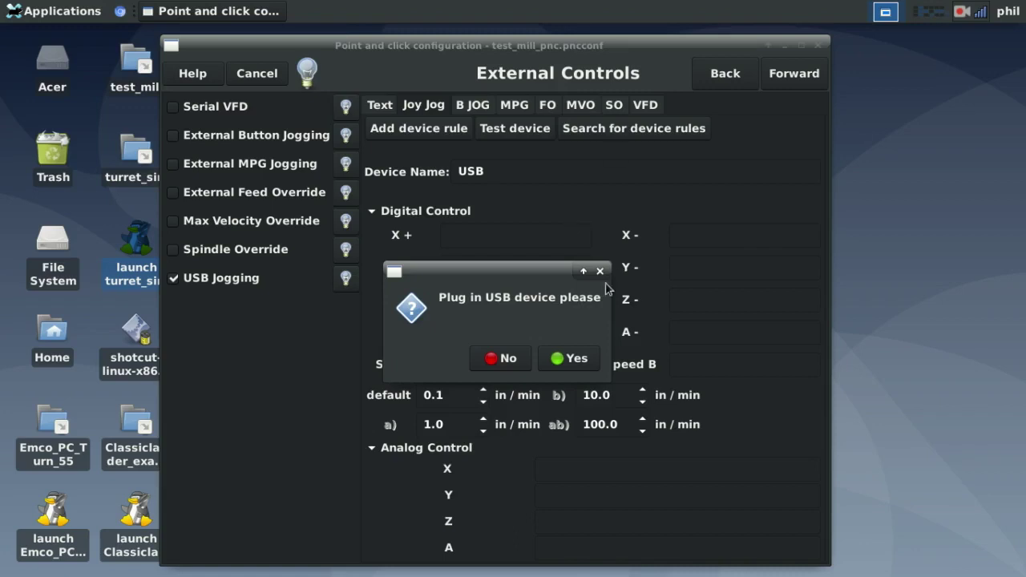
click(567, 361)
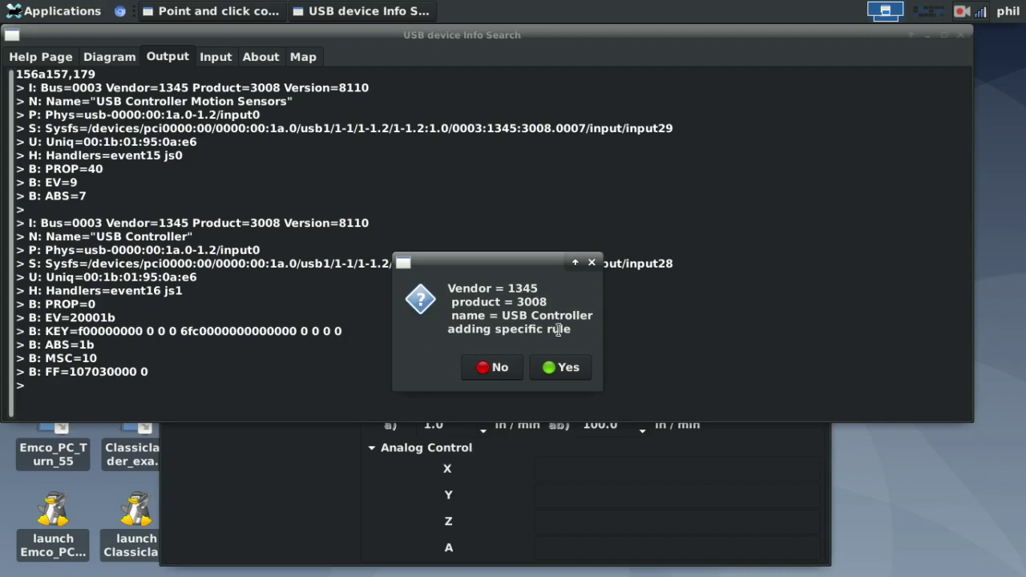
click(561, 373)
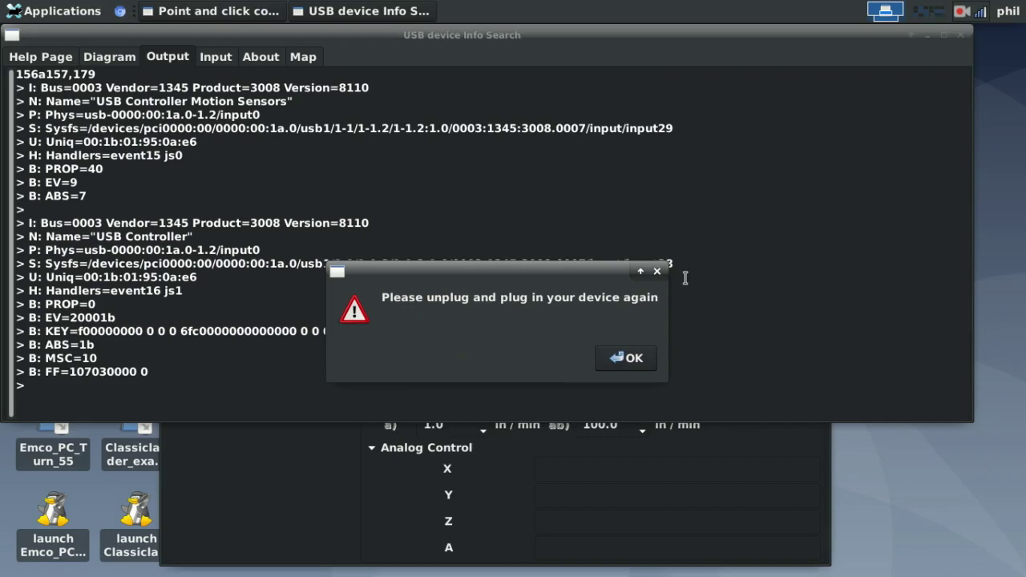
click(625, 357)
click(962, 34)
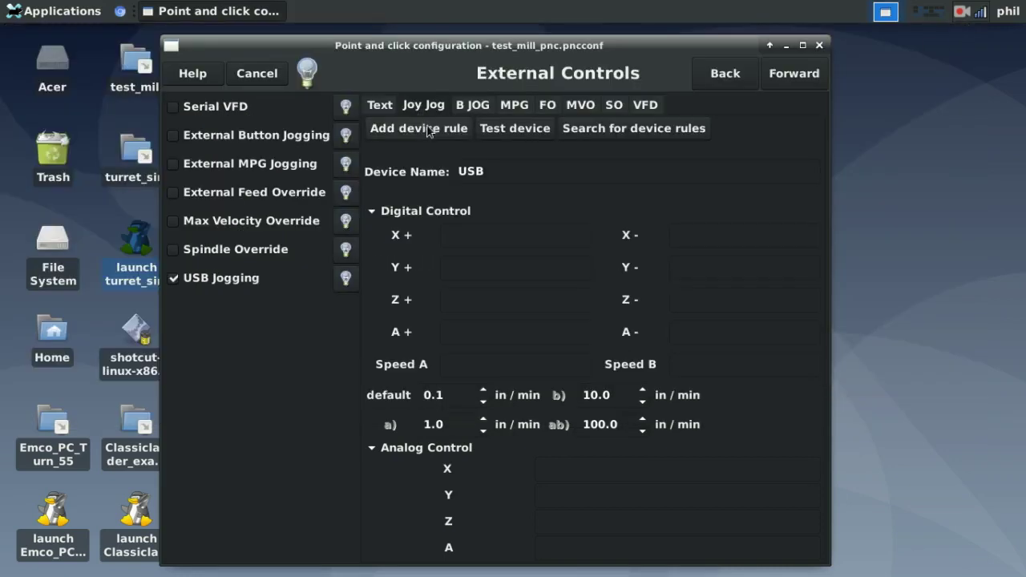
Start the device test and probe the input.0.abs-rx counts, flat, fuzz and is-neg pins, placing the Hal Meter beside the pin list
click(513, 130)
drag(511, 146, 542, 58)
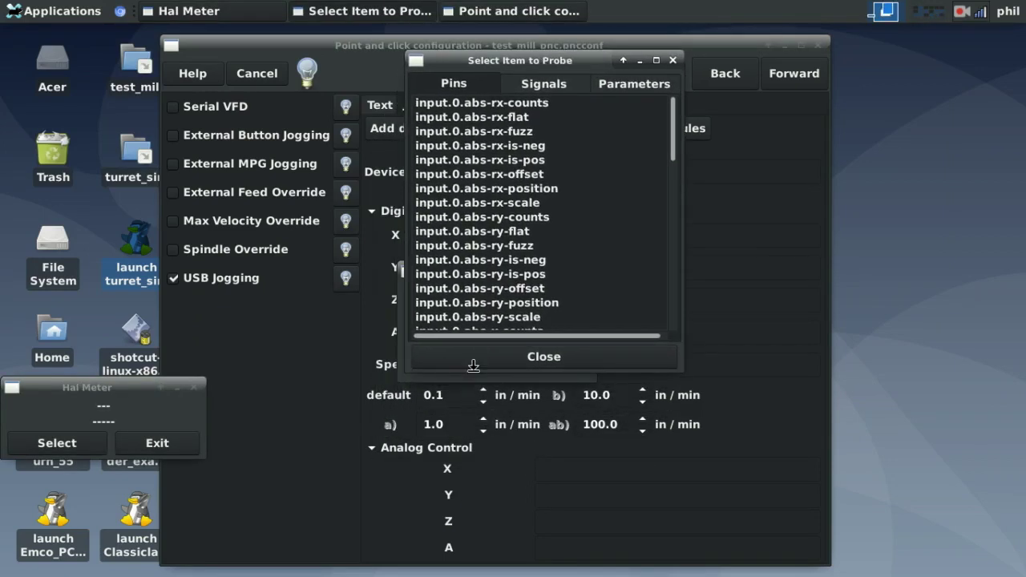
drag(474, 365, 474, 574)
scroll(487, 219, down, 5)
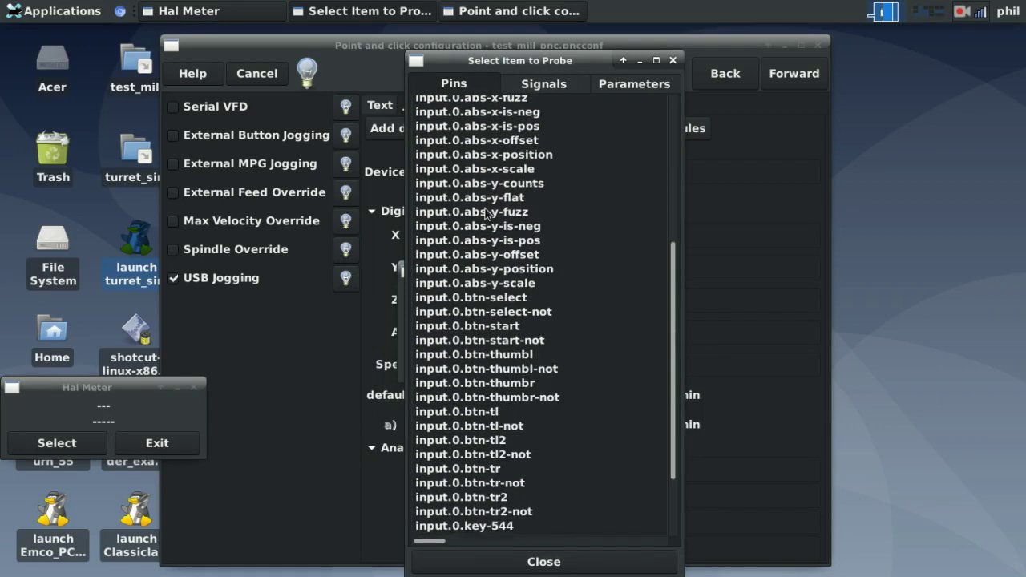
scroll(485, 216, up, 5)
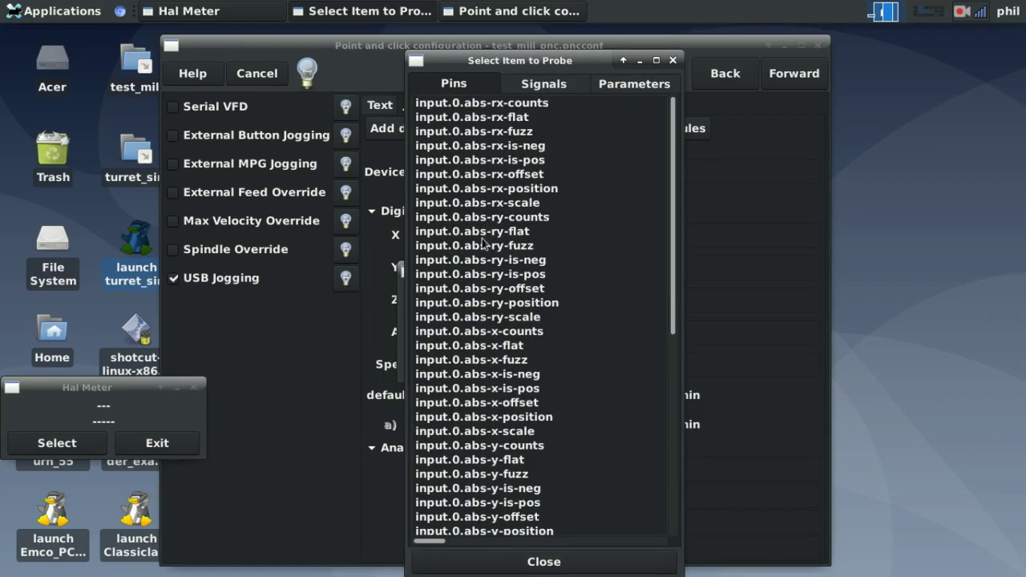
click(448, 105)
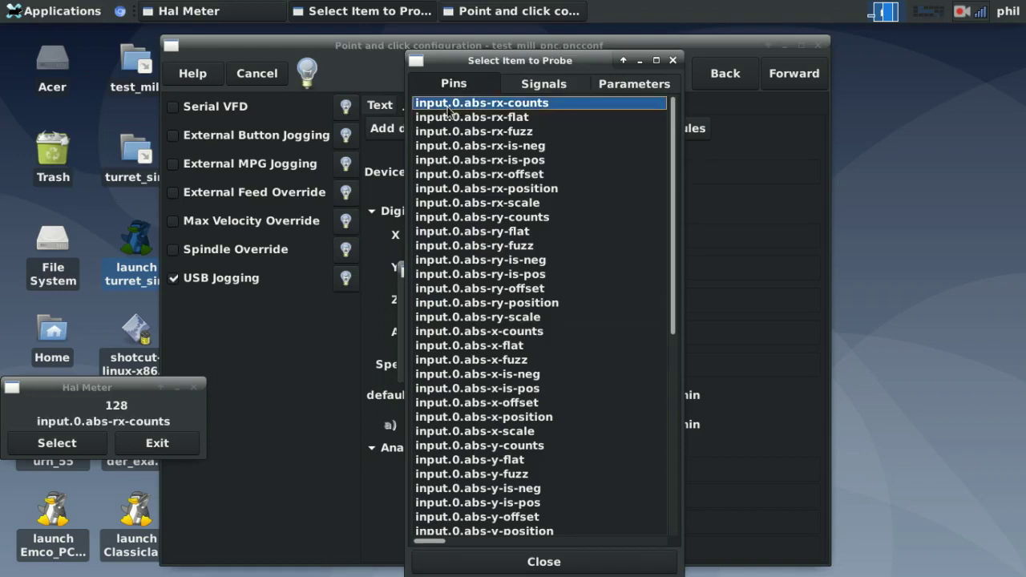
click(473, 119)
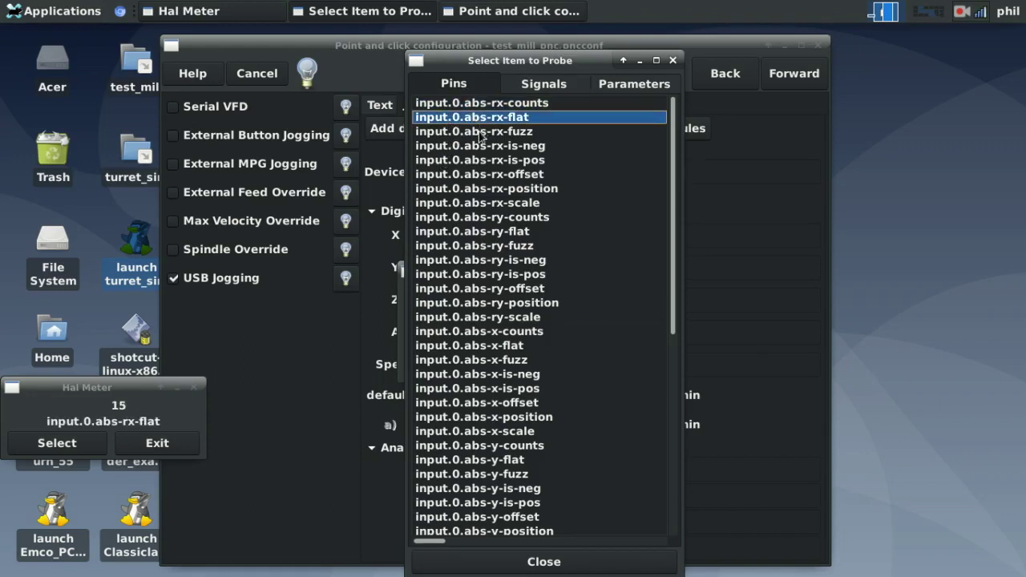
click(480, 133)
click(479, 147)
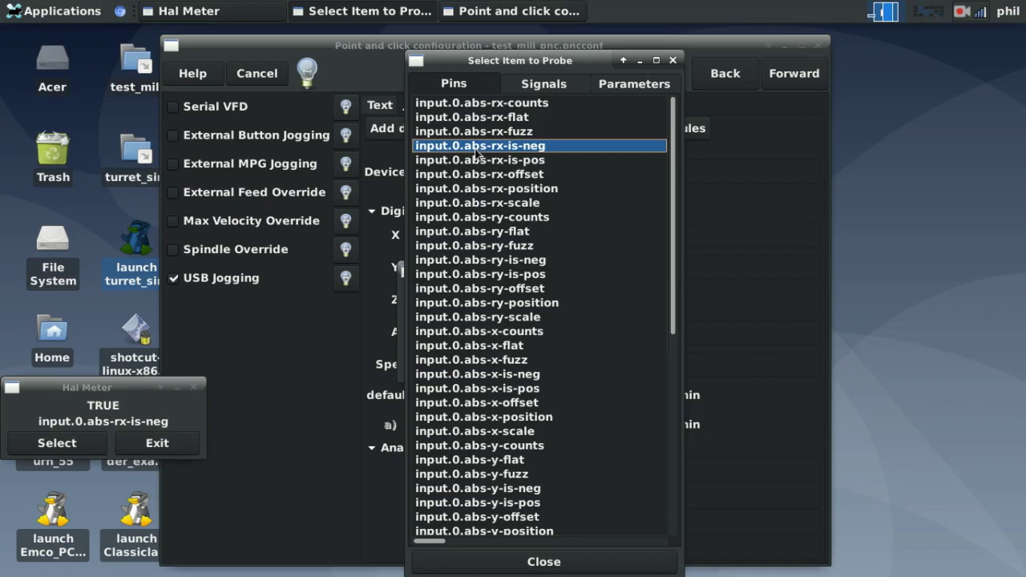
drag(122, 389, 321, 234)
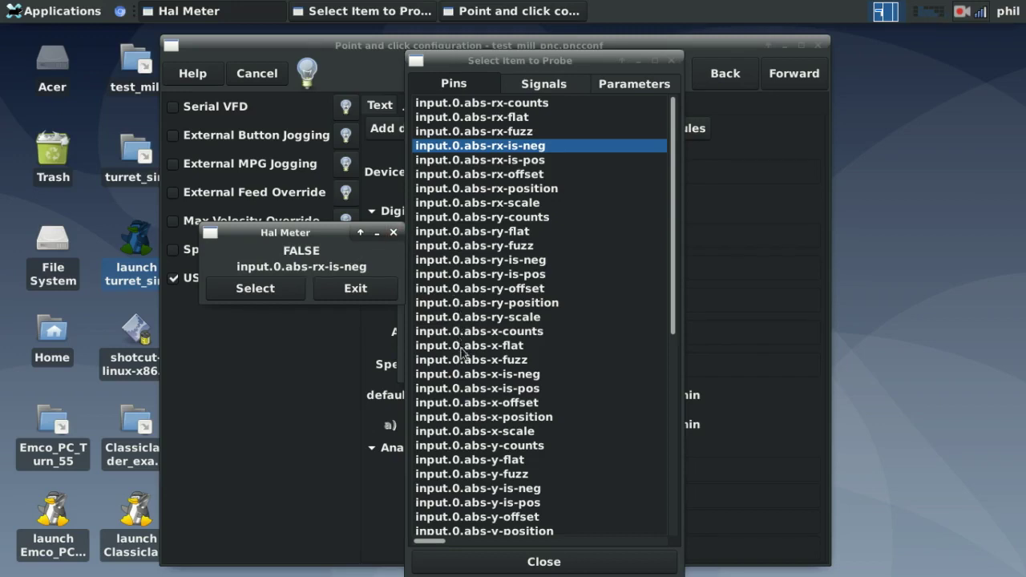
Probe the input.0.abs-x-is-neg and input.0.abs-x-is-pos pins with the Hal Meter and end the device test
click(463, 376)
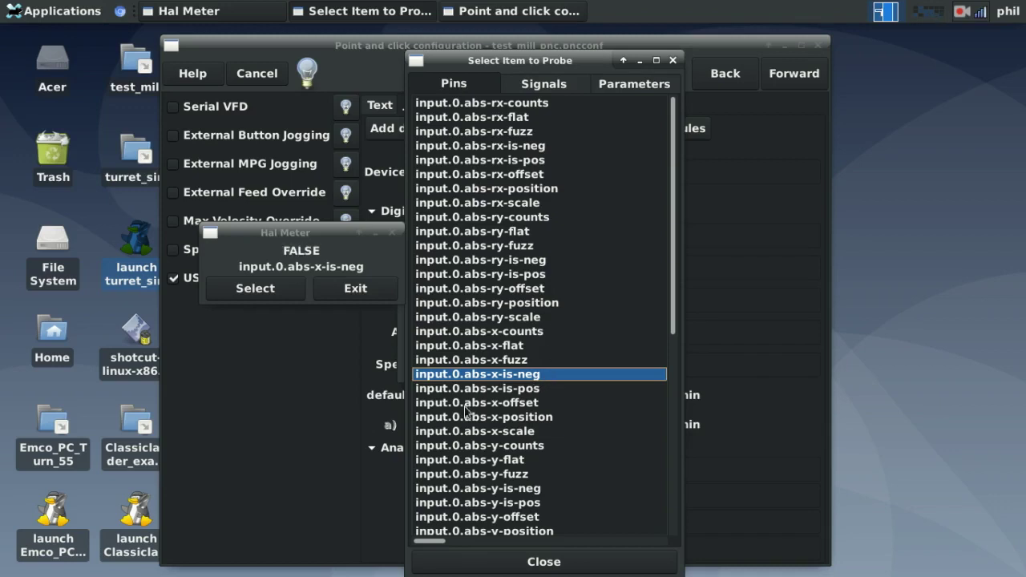
drag(677, 232, 669, 329)
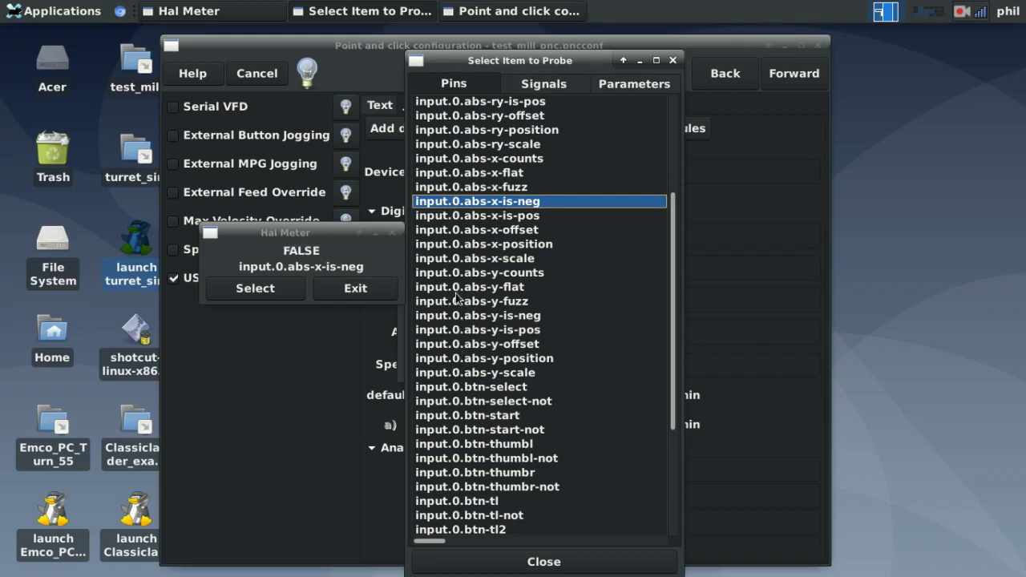
click(460, 219)
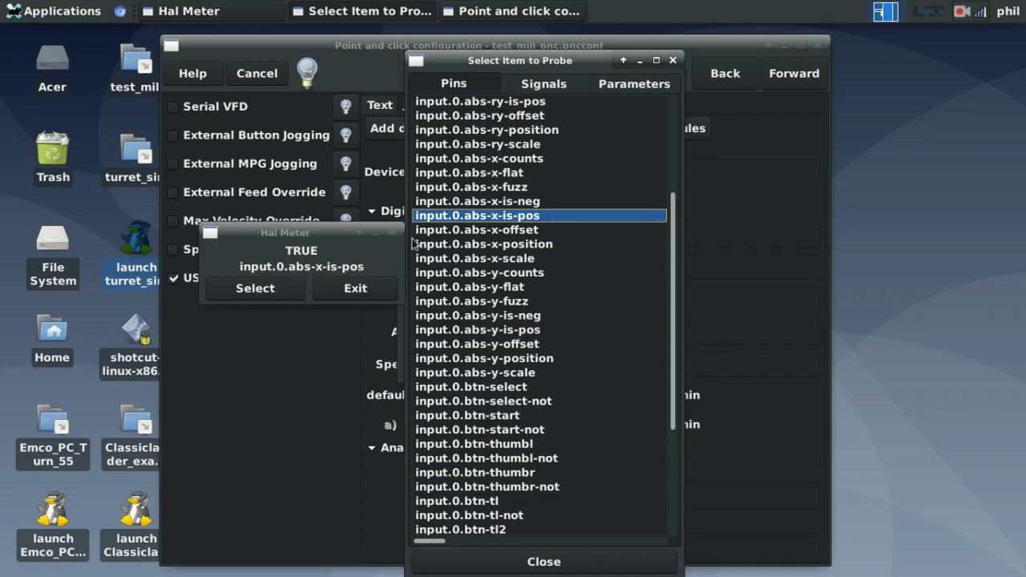
click(475, 202)
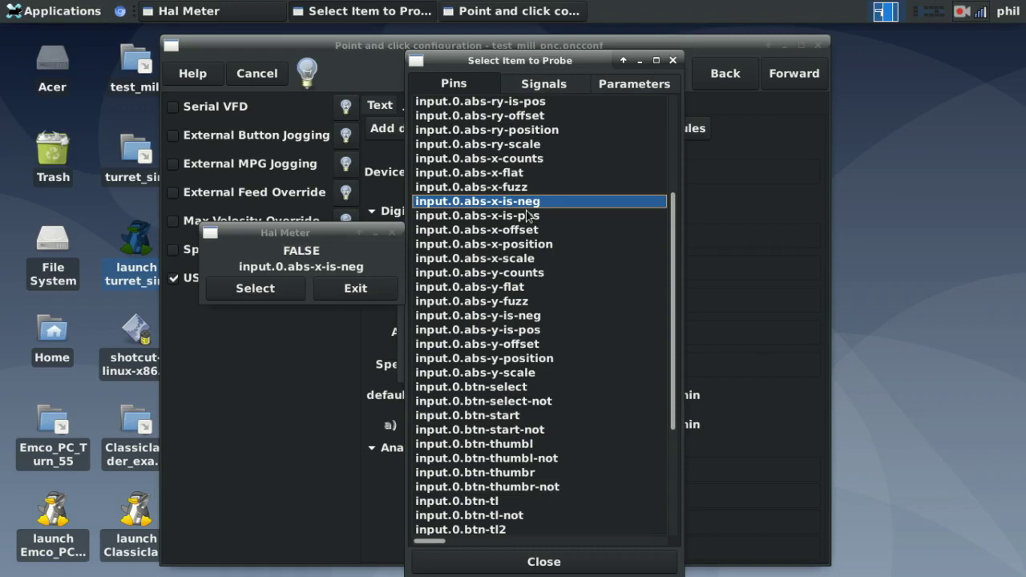
click(543, 562)
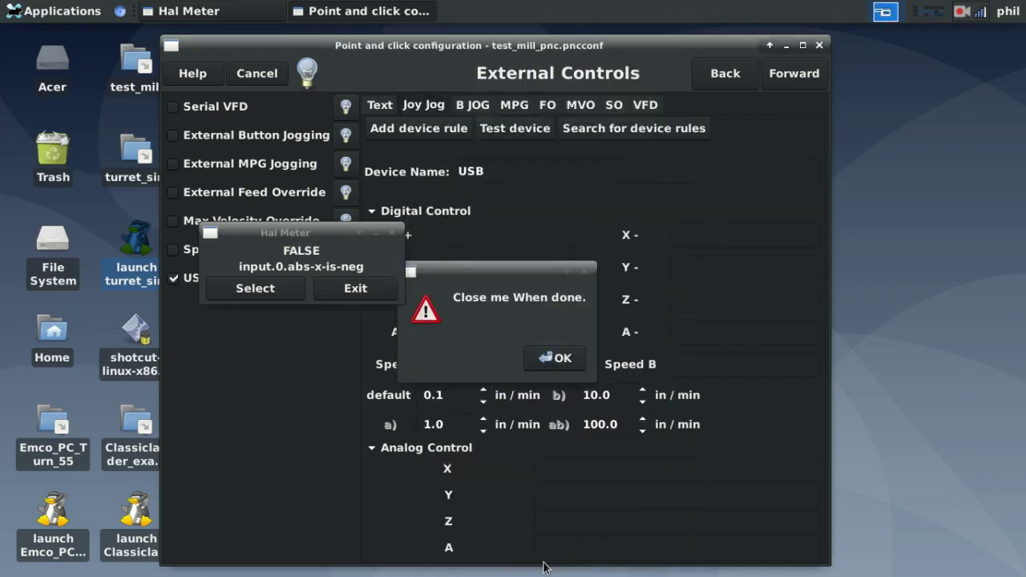
click(575, 359)
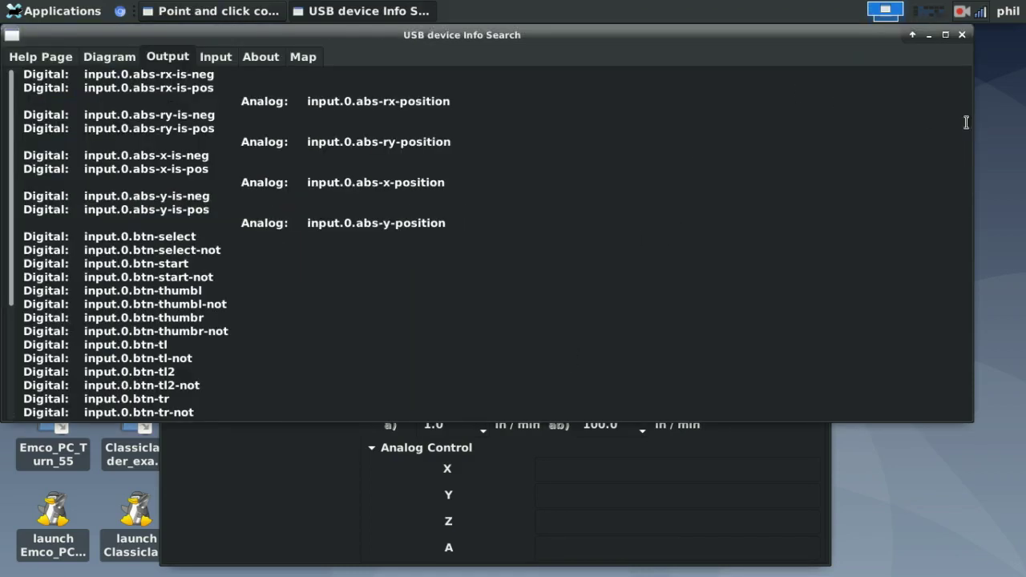
click(962, 35)
Assign input.0.abs-x-is-pos to X+ in the USB jogging digital controls
click(490, 234)
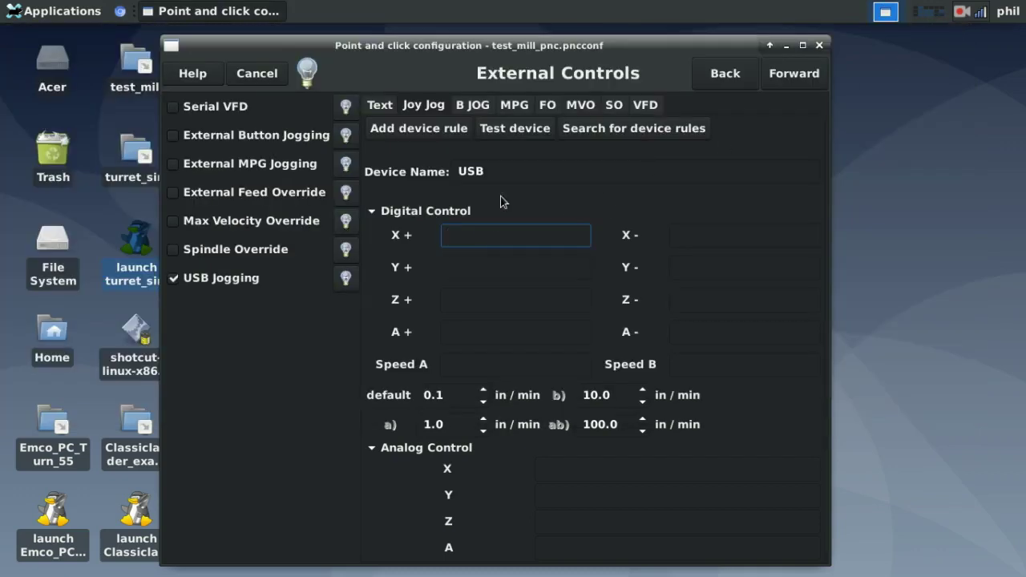
text(input.0.abs-x-)
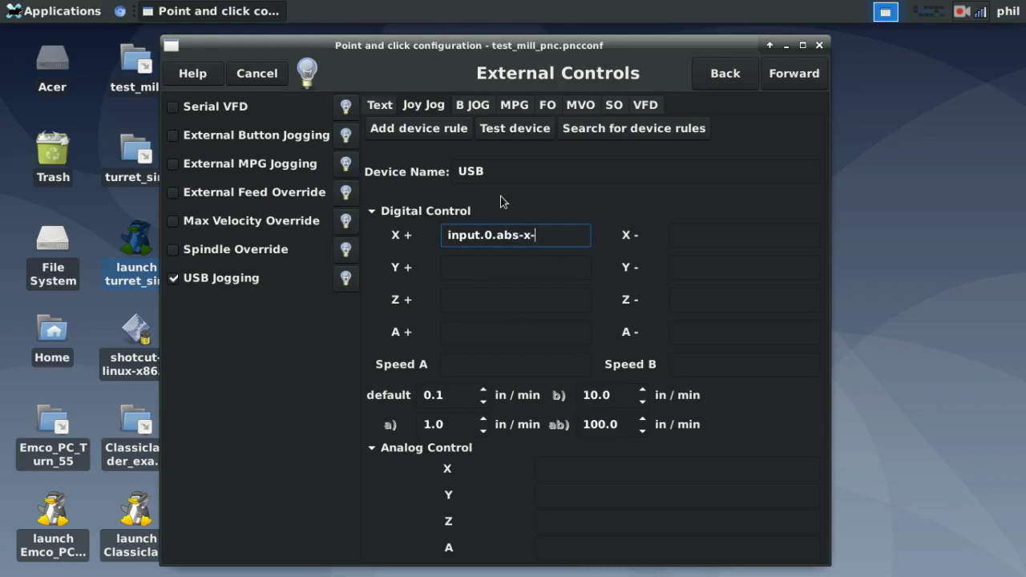
text(is-pos)
Reuse the X+ pin name for X- in the digital controls, changing it to input.0.abs-x-is-neg
drag(576, 237, 365, 246)
key(ctrl+c)
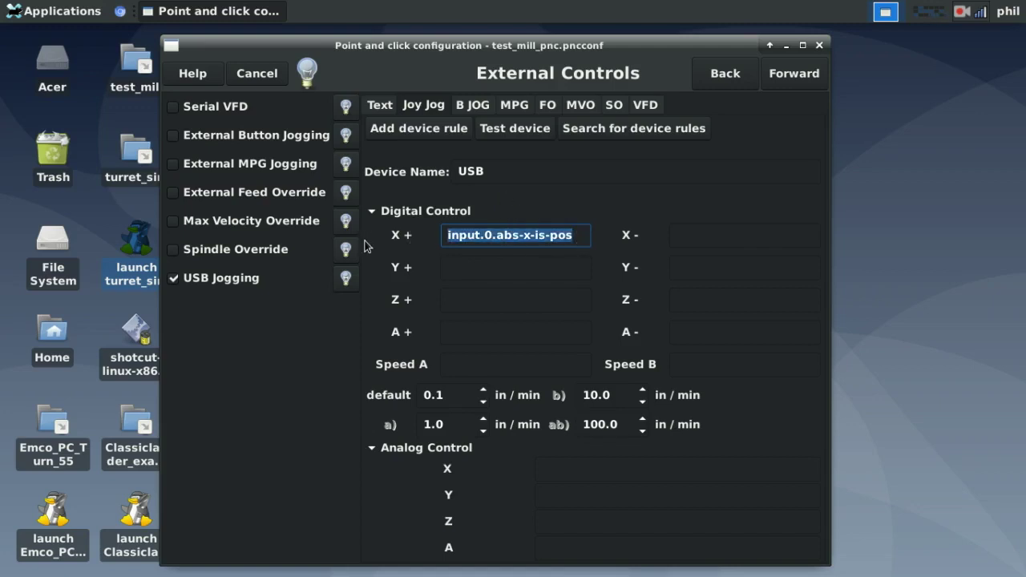
click(689, 234)
key(ctrl+v)
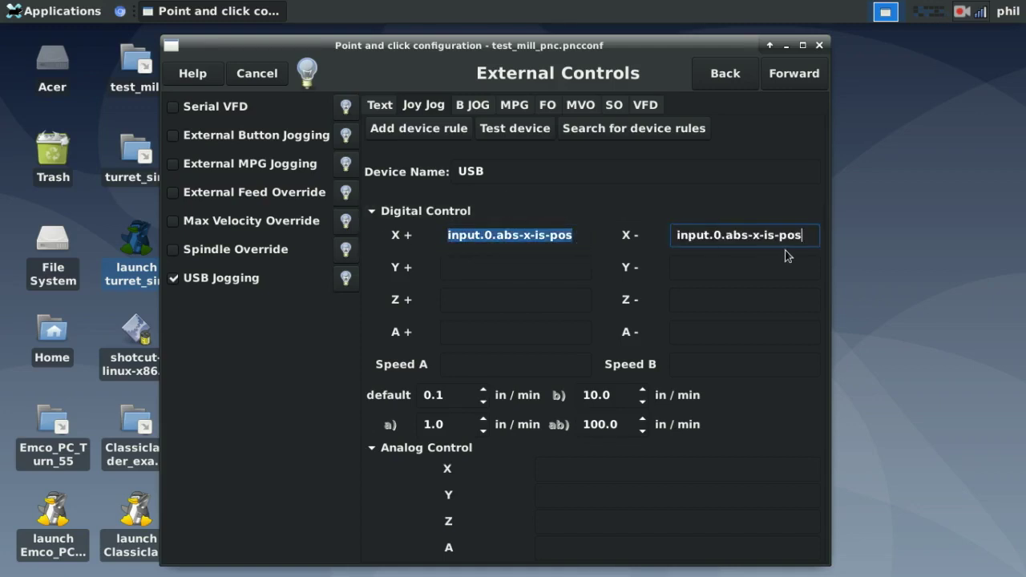
key(BackSpace)
key(BackSpace)
key(BackSpace)
text(ne)
Start the device test again and locate the input.0.abs-y pins in the probe list, with the Hal Meter placed beside it
click(491, 129)
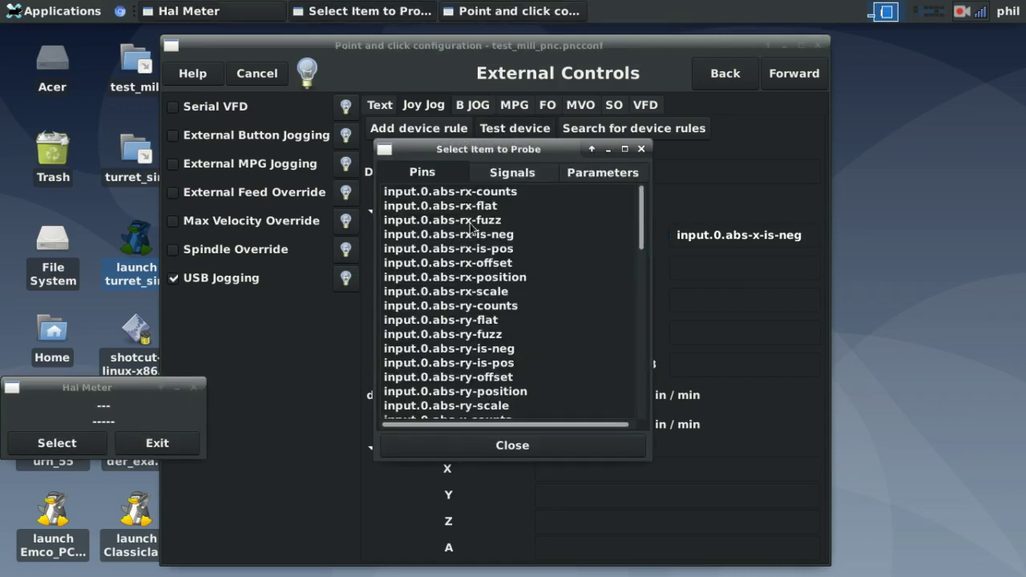
drag(468, 149, 271, 117)
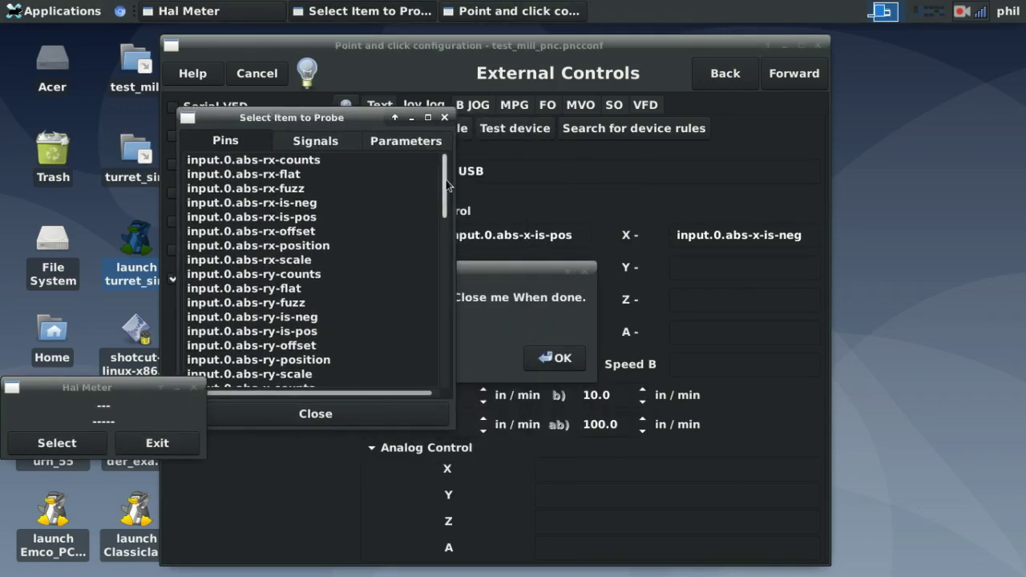
scroll(440, 206, down, 1)
scroll(440, 206, down, 4)
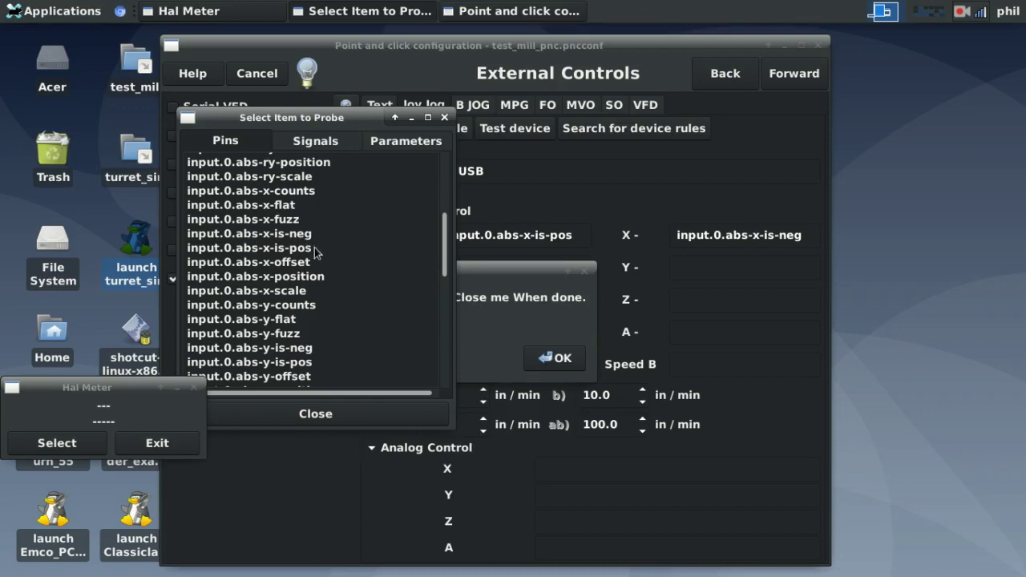
drag(443, 233, 443, 260)
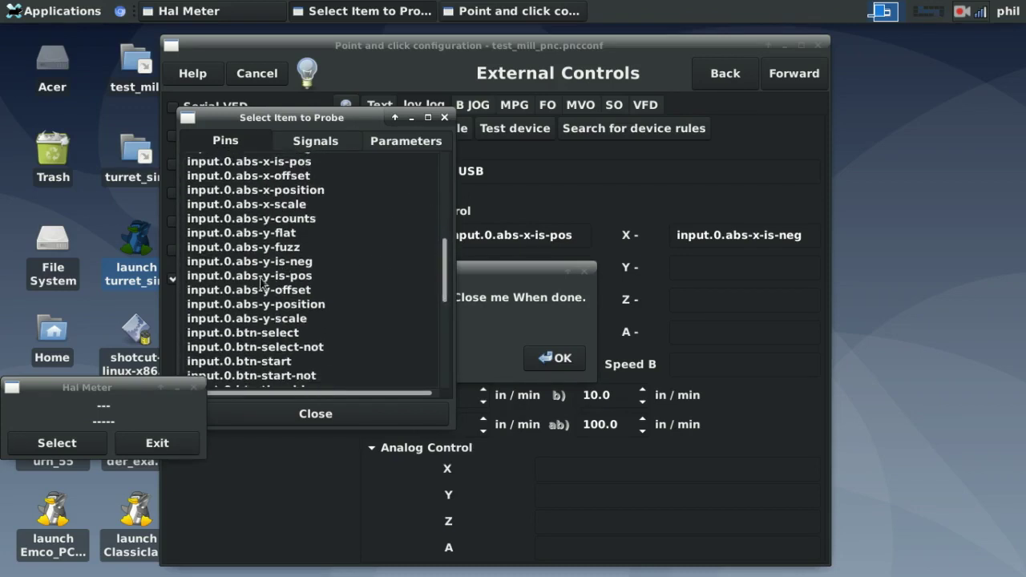
drag(123, 388, 590, 172)
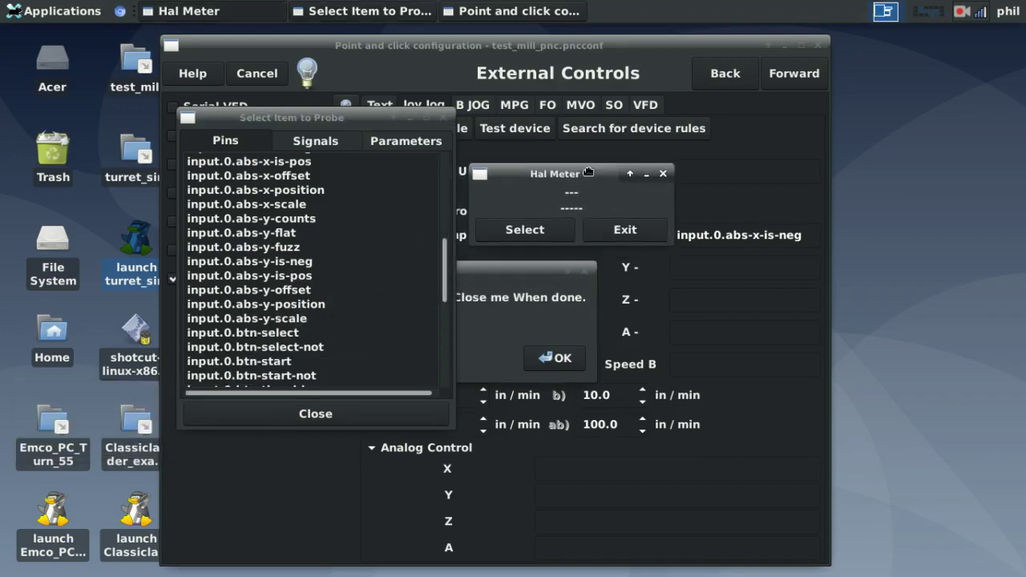
Compare the input.0.abs-y-is-neg and input.0.abs-y-is-pos pins in the Hal Meter, and close the test and its output
click(254, 264)
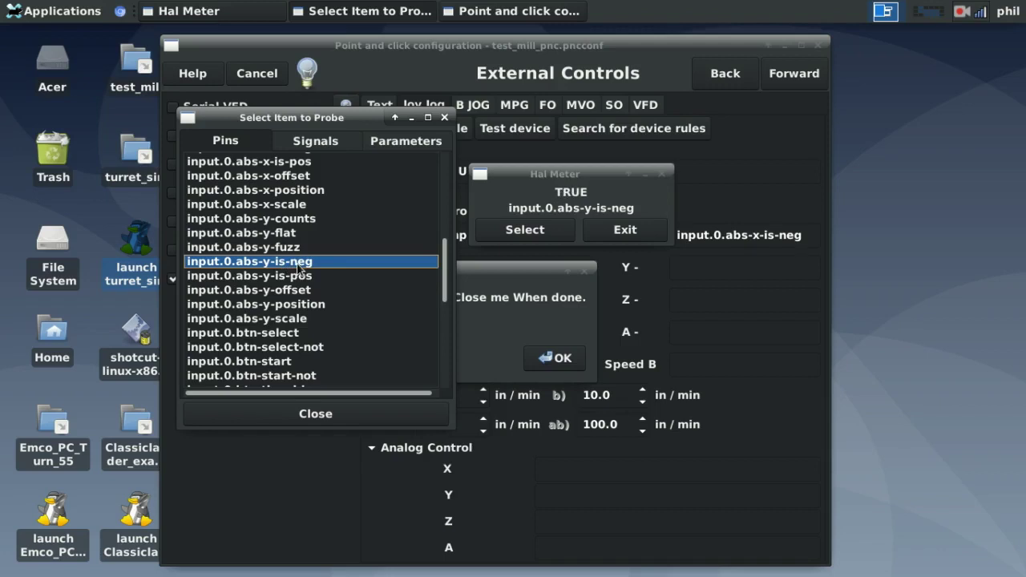
click(284, 278)
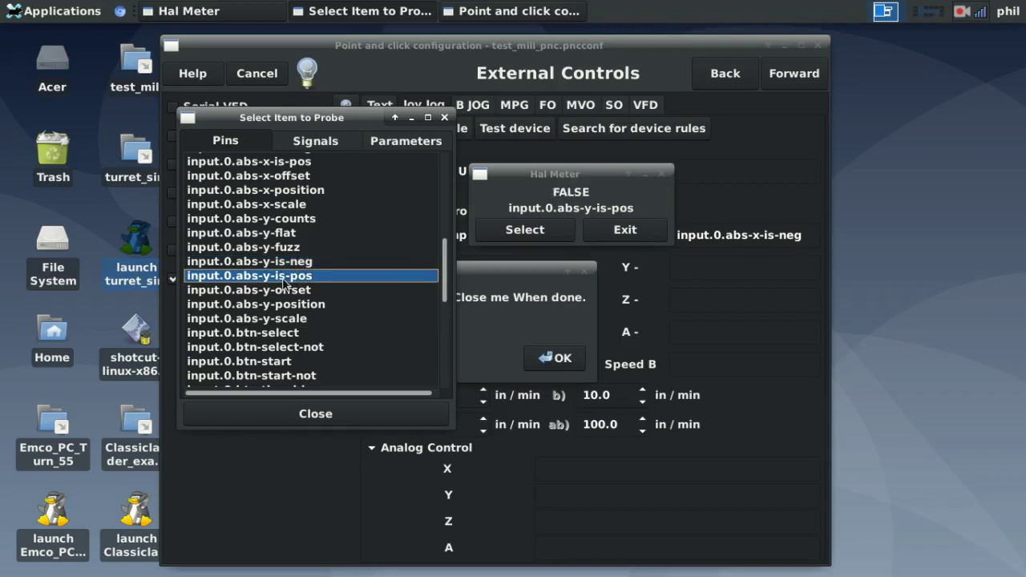
click(285, 269)
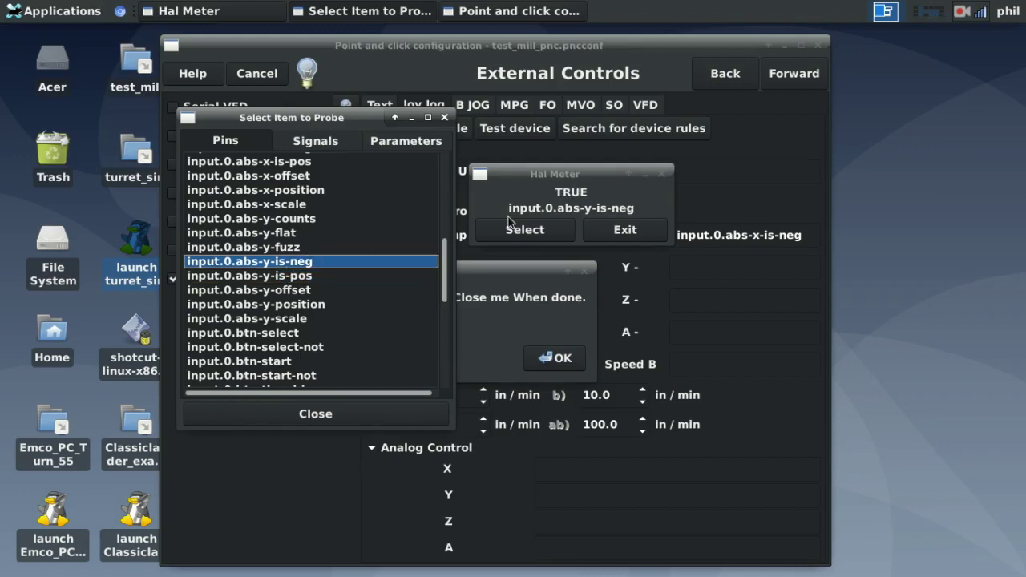
click(304, 277)
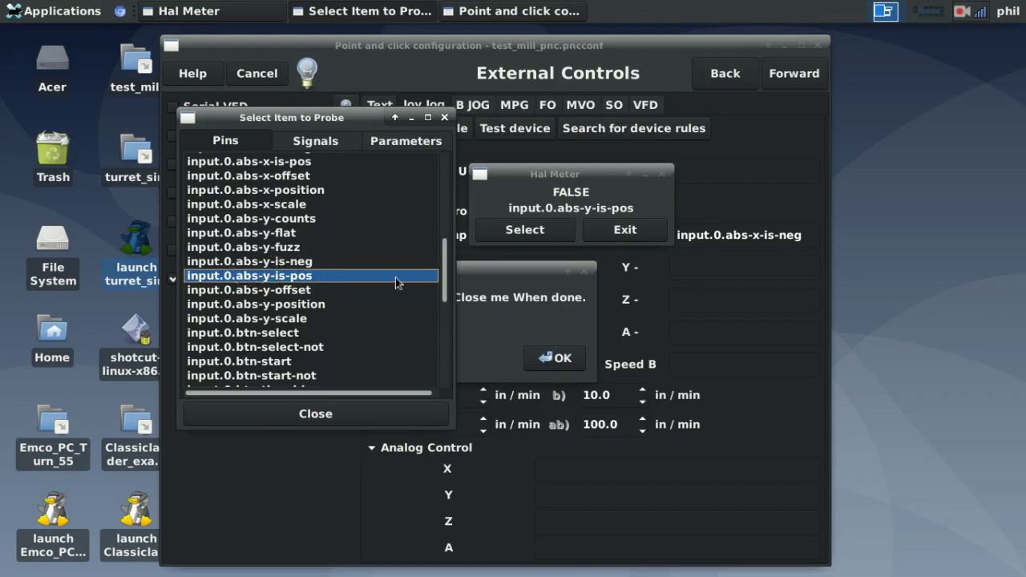
drag(507, 274, 511, 384)
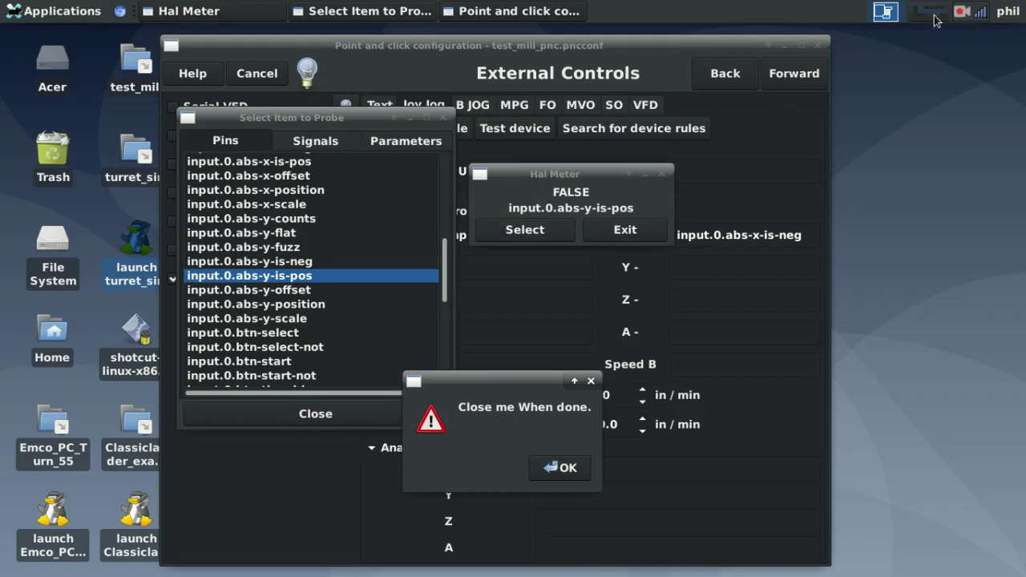
click(962, 11)
key(Escape)
click(568, 471)
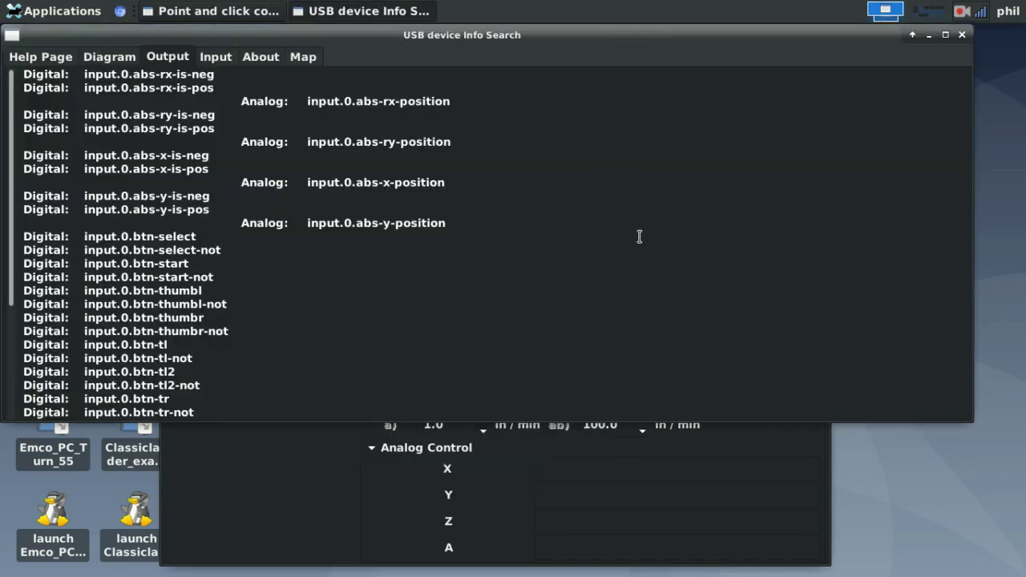
click(967, 35)
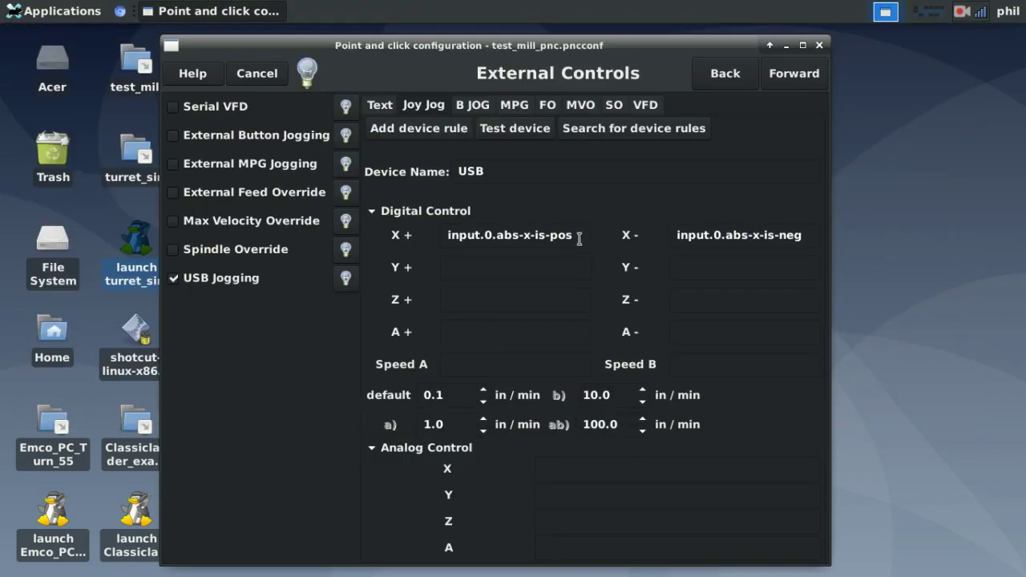
Reuse the X+ pin name for Y- in the digital controls, changing it to input.0.abs-y-is-pos
drag(577, 236, 303, 241)
key(ctrl+c)
click(717, 266)
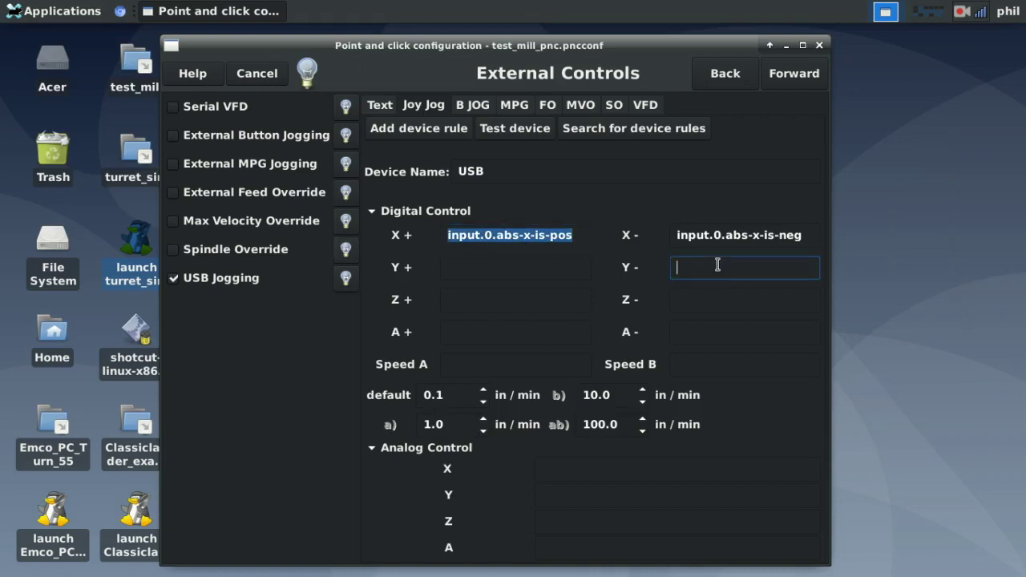
key(ctrl+v)
click(761, 270)
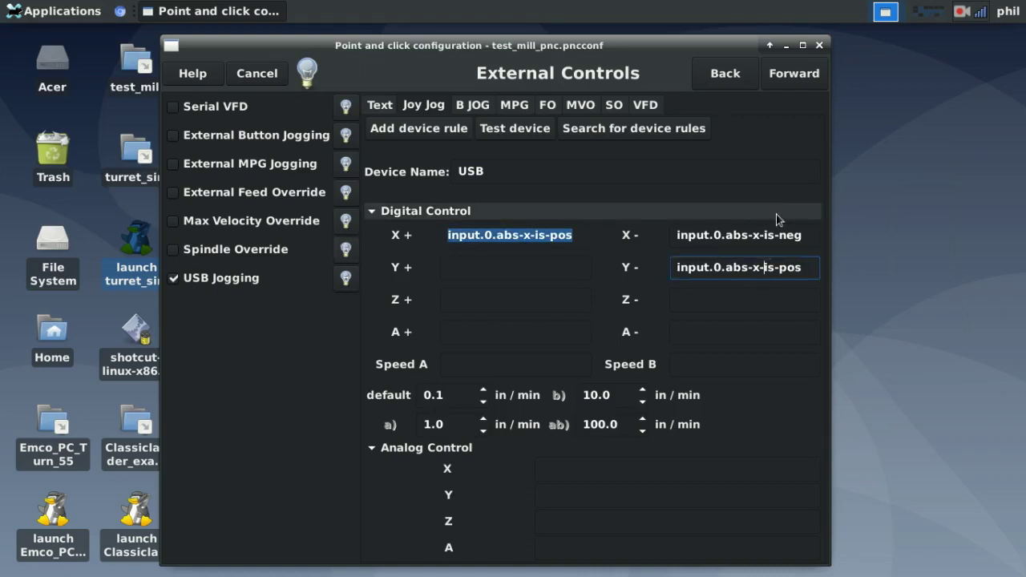
key(BackSpace)
text(y)
Reuse the X- pin name for Y+ in the digital controls, changing it to input.0.abs-y-is-neg
click(814, 238)
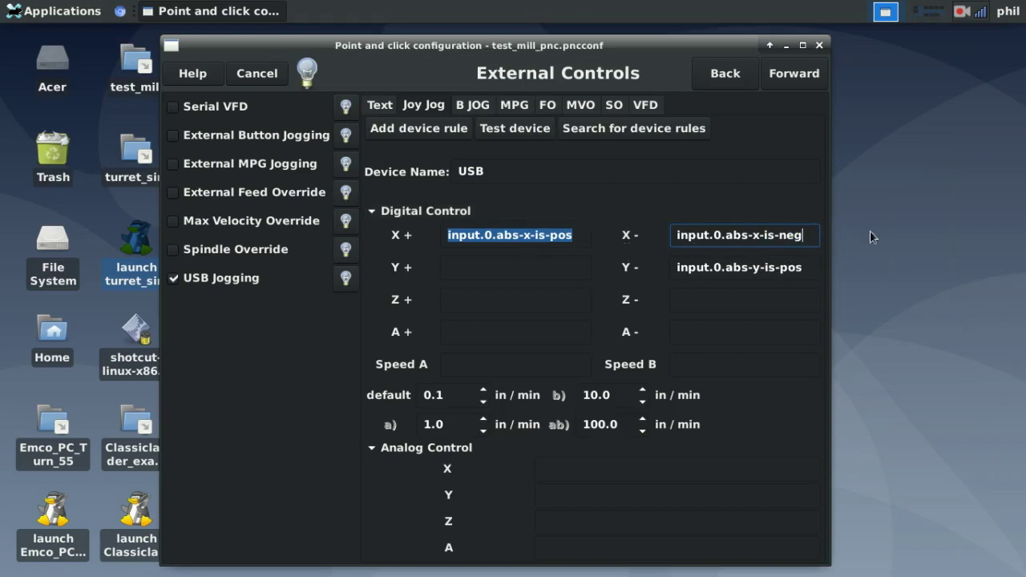
drag(809, 235, 668, 234)
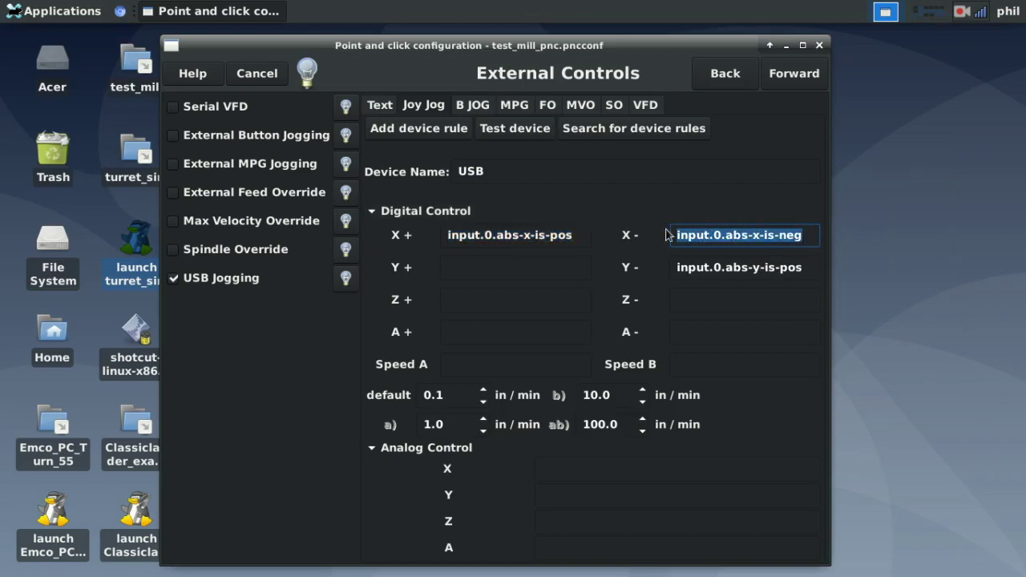
middle_click(497, 267)
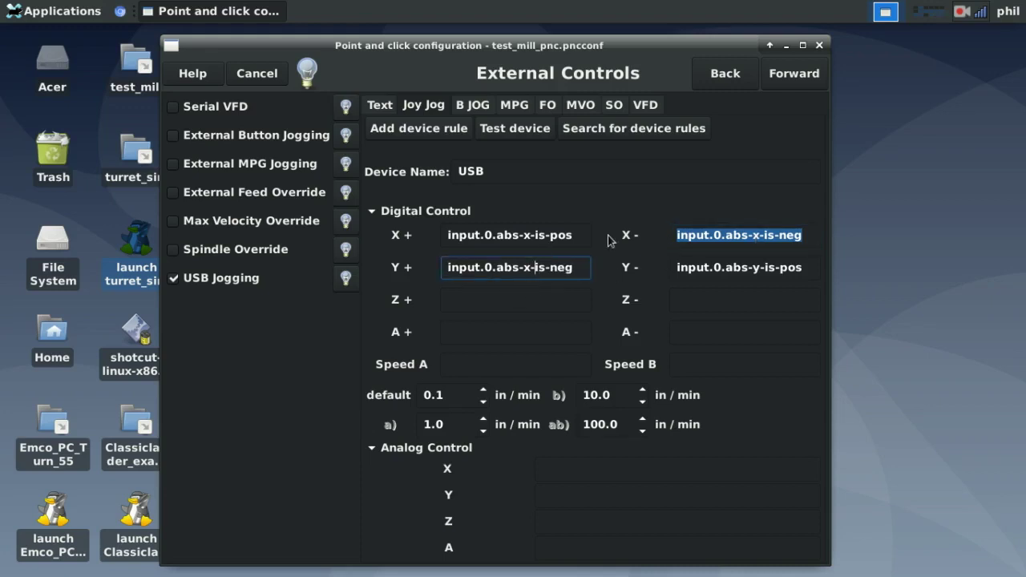
key(BackSpace)
text(y)
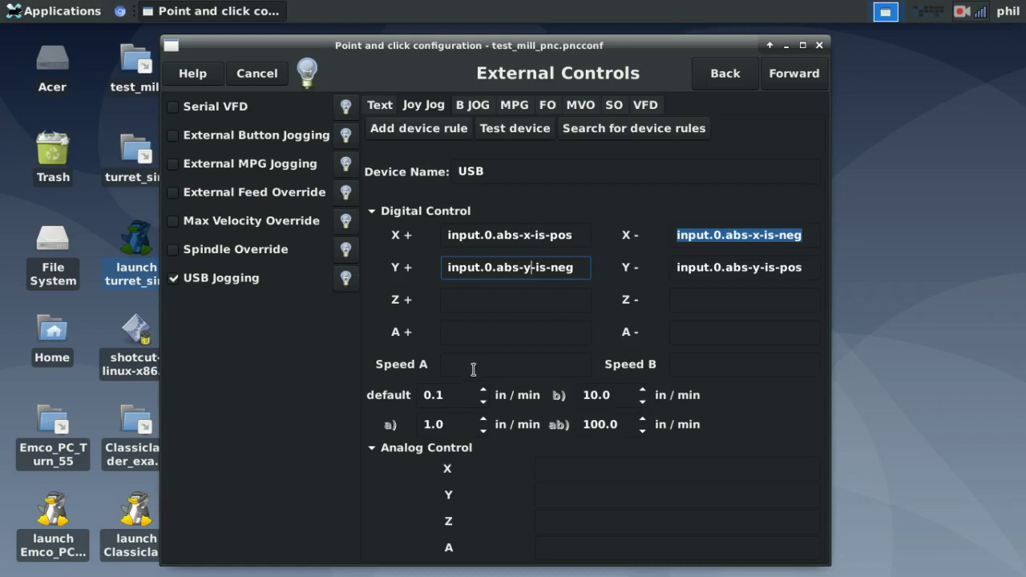
click(460, 361)
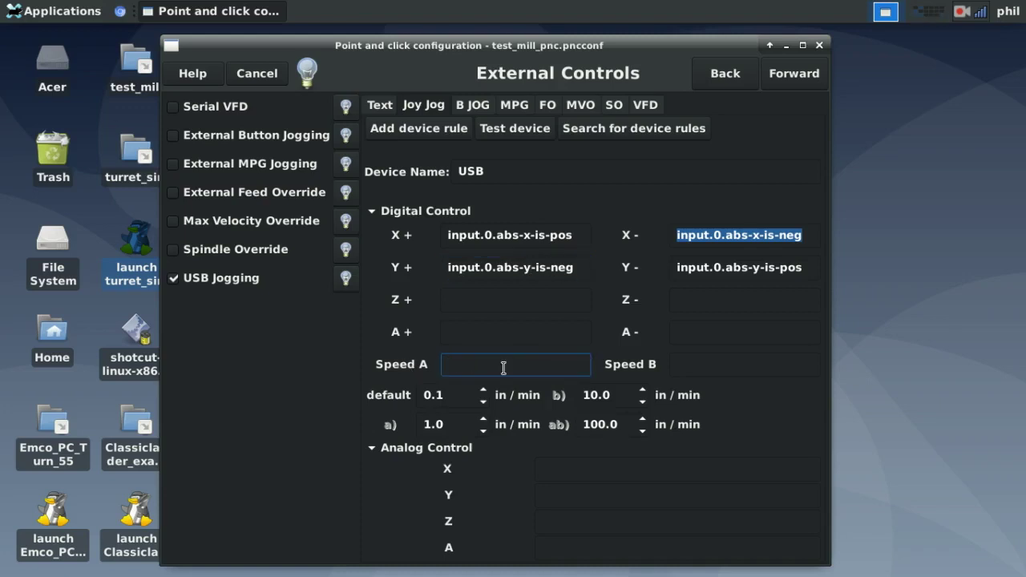
click(707, 367)
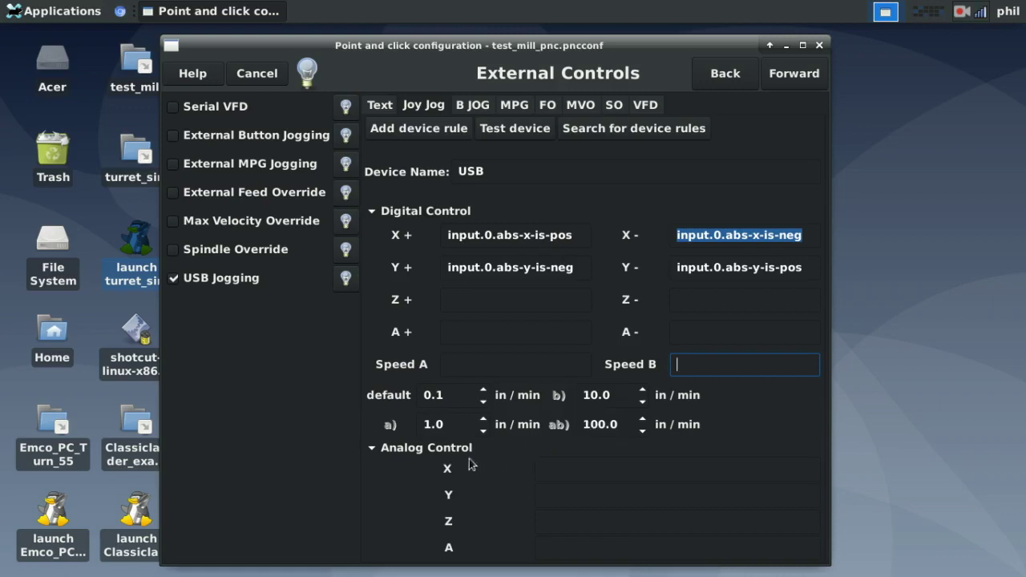
click(600, 473)
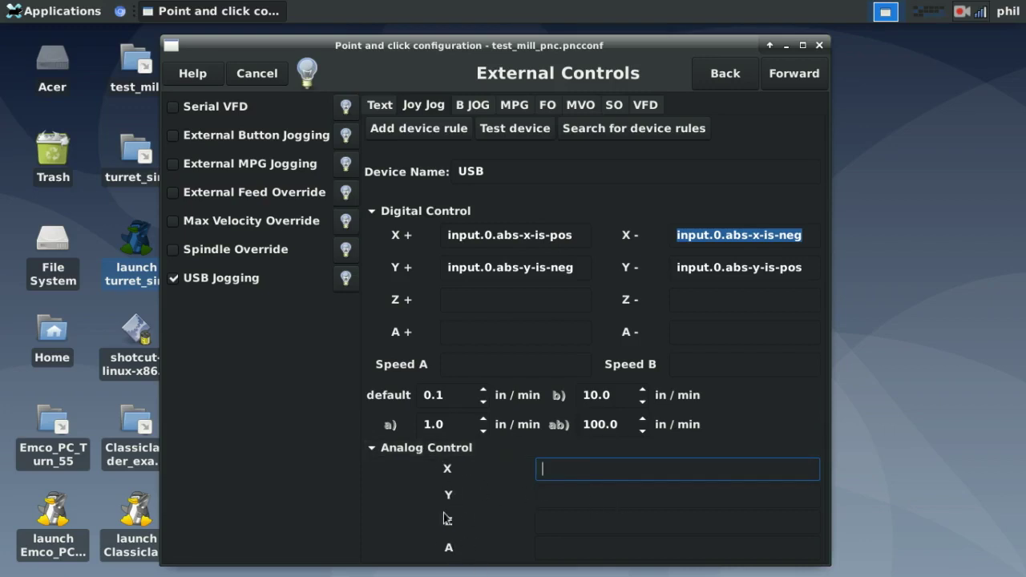
drag(573, 238, 405, 234)
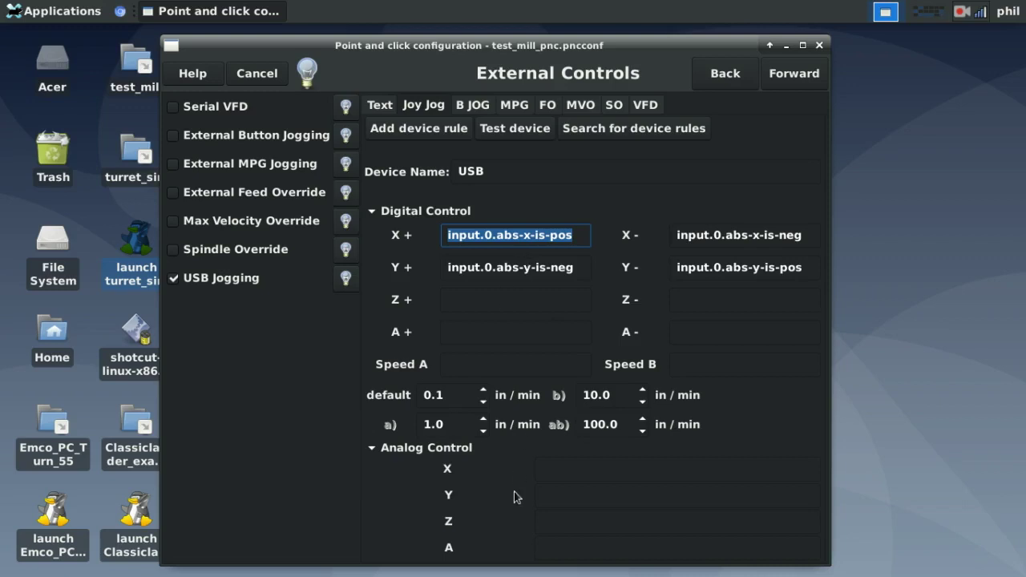
click(542, 471)
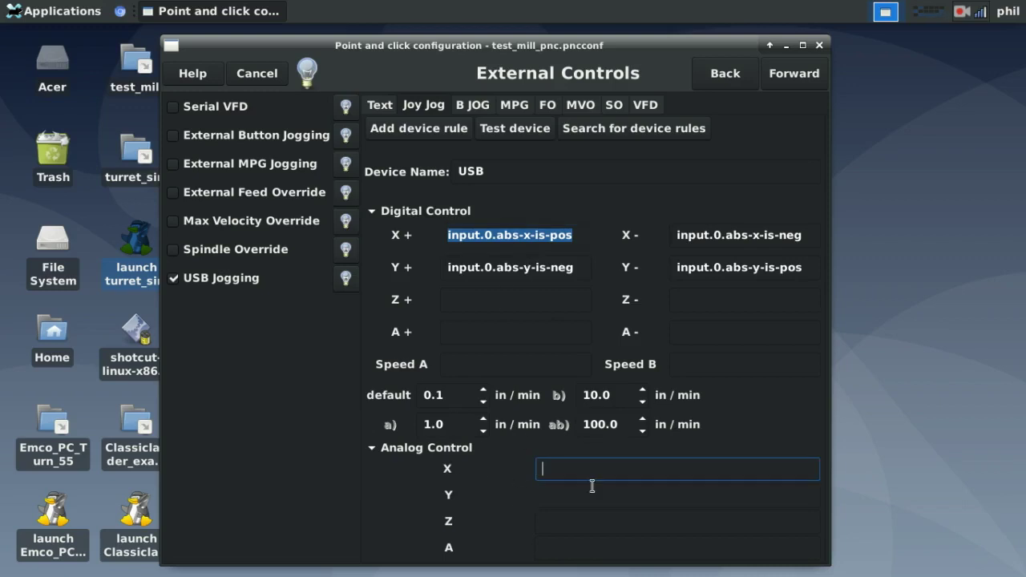
Run the USB device test again and locate the analog input.0.abs-x-position pin in its output, closing the probe list and the output
click(534, 136)
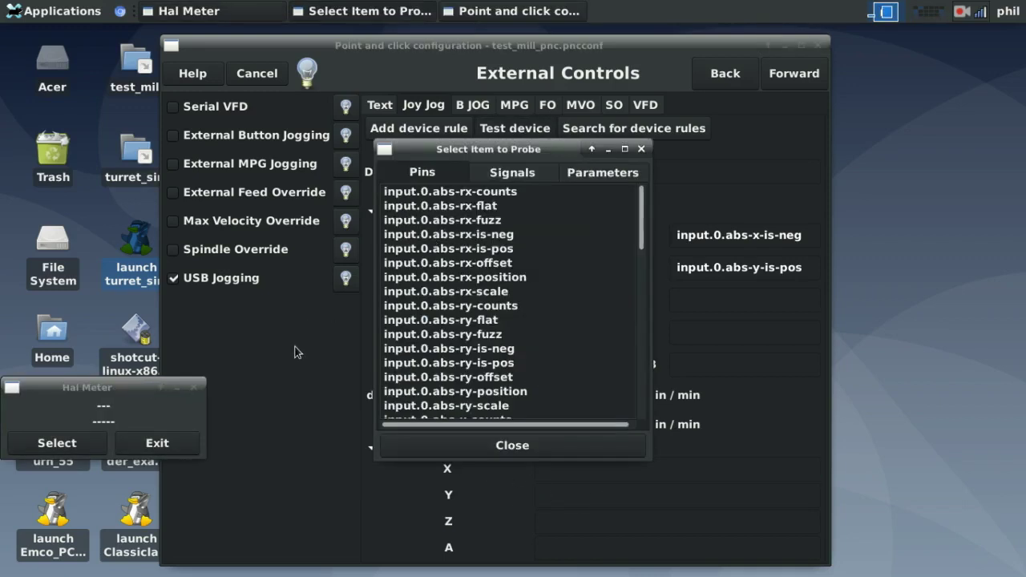
click(497, 444)
click(560, 360)
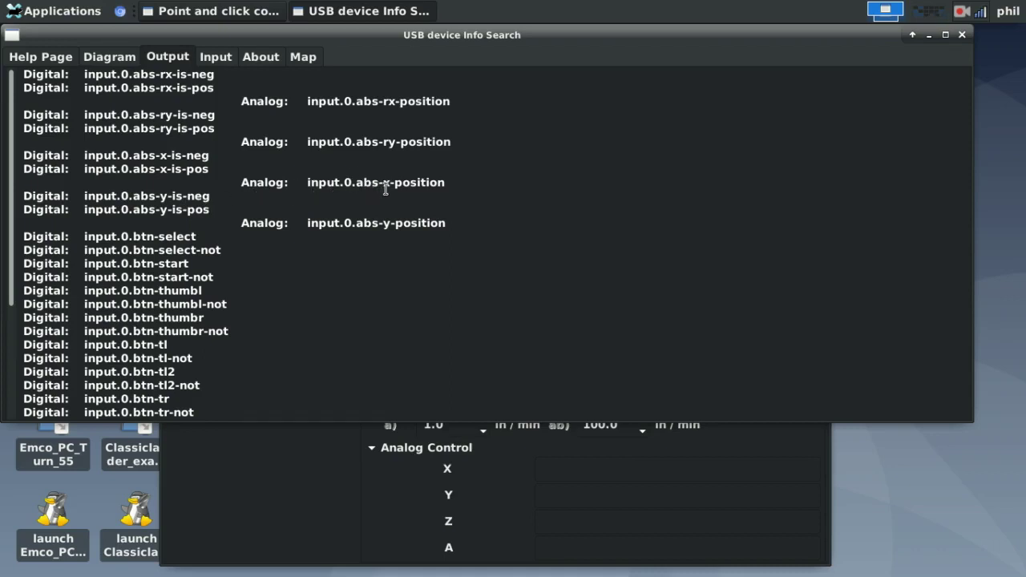
drag(458, 184, 305, 178)
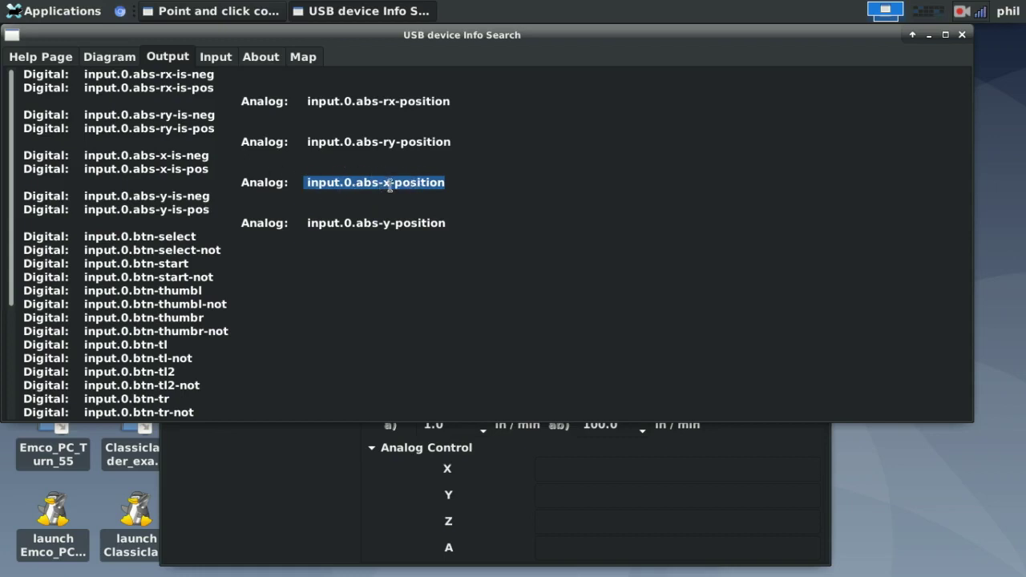
click(963, 34)
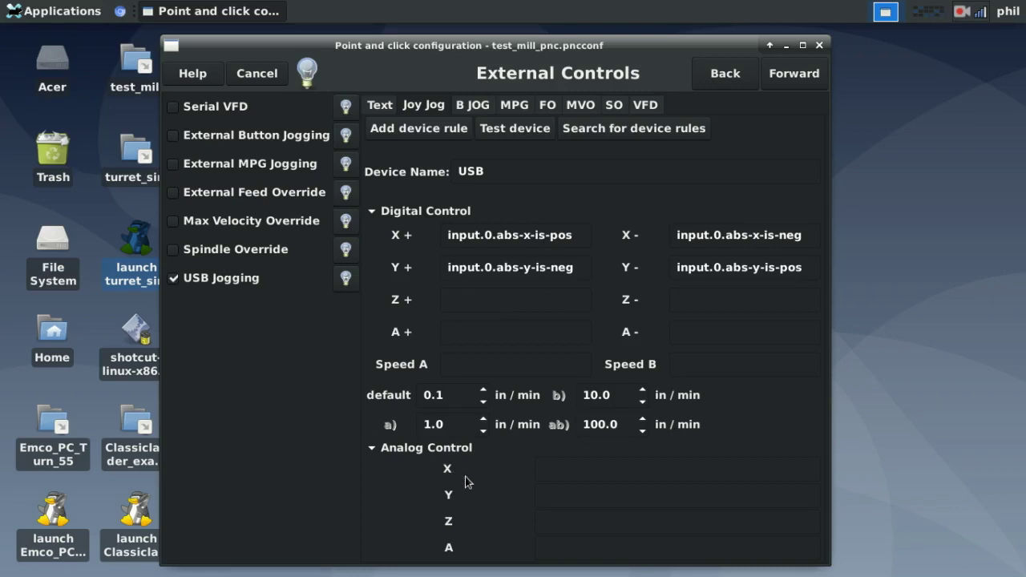
click(961, 12)
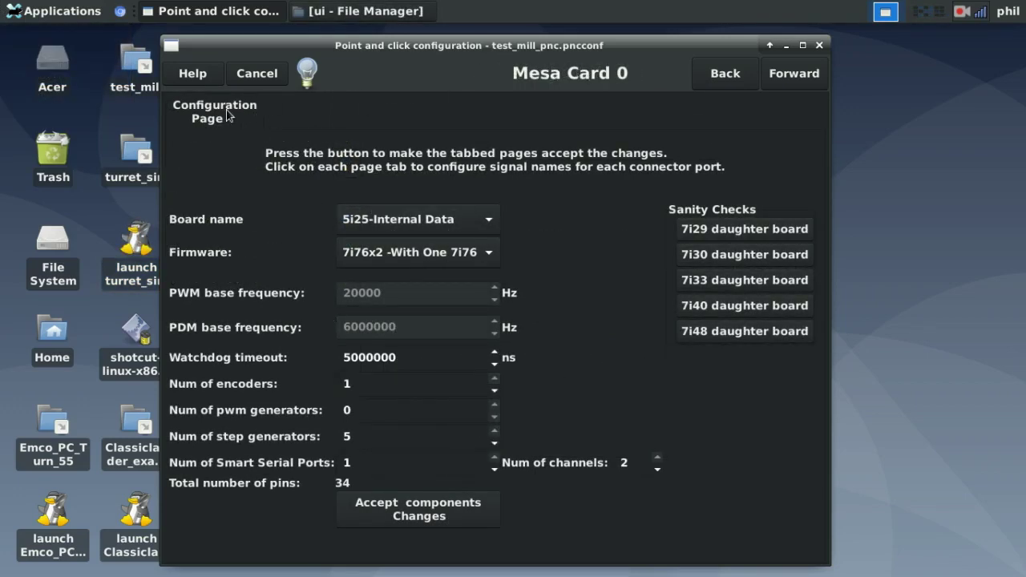
Select the 7i76e-Internal Data board for Mesa Card 0 with the 7i76e firmware
click(375, 221)
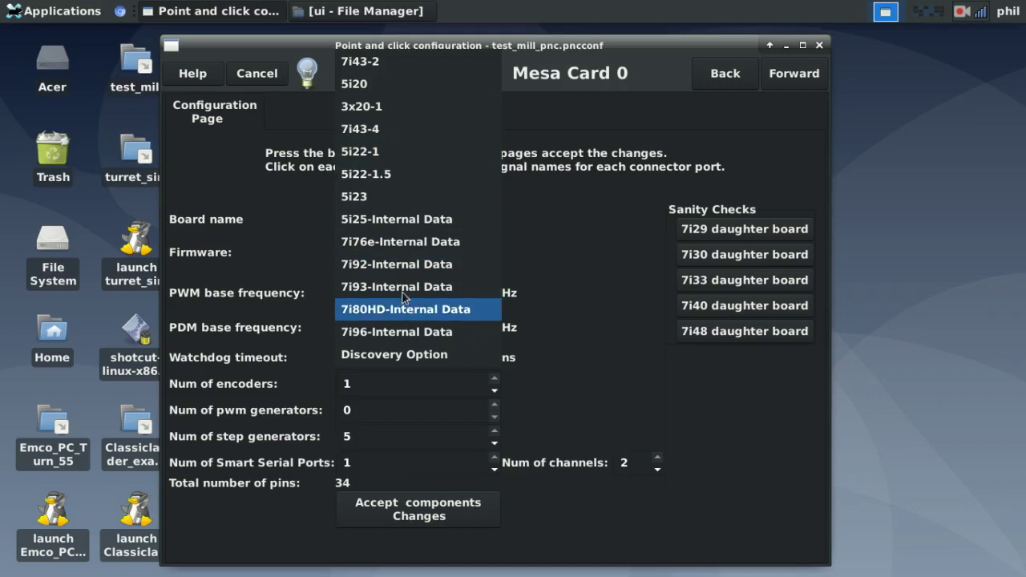
click(389, 241)
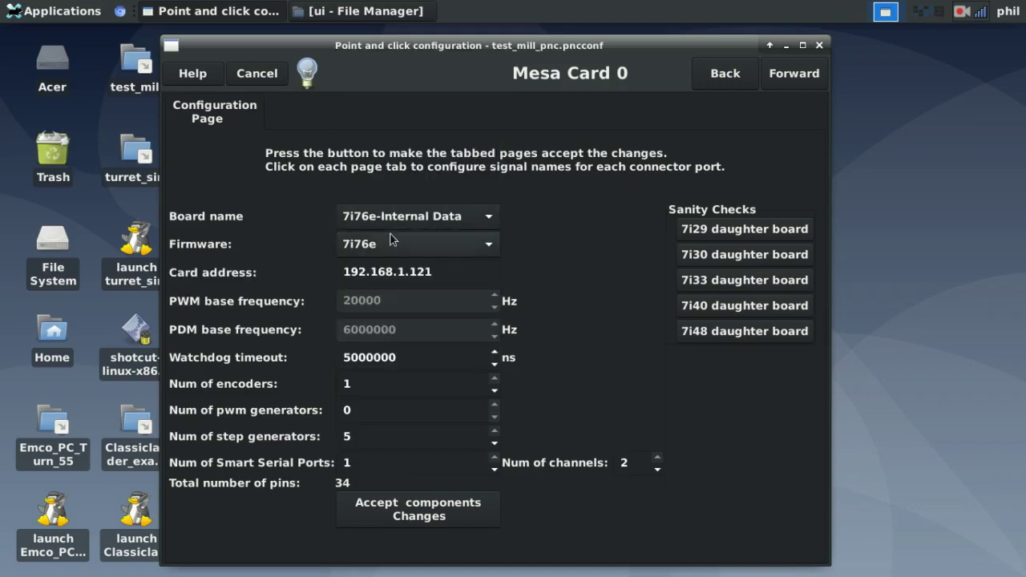
click(423, 246)
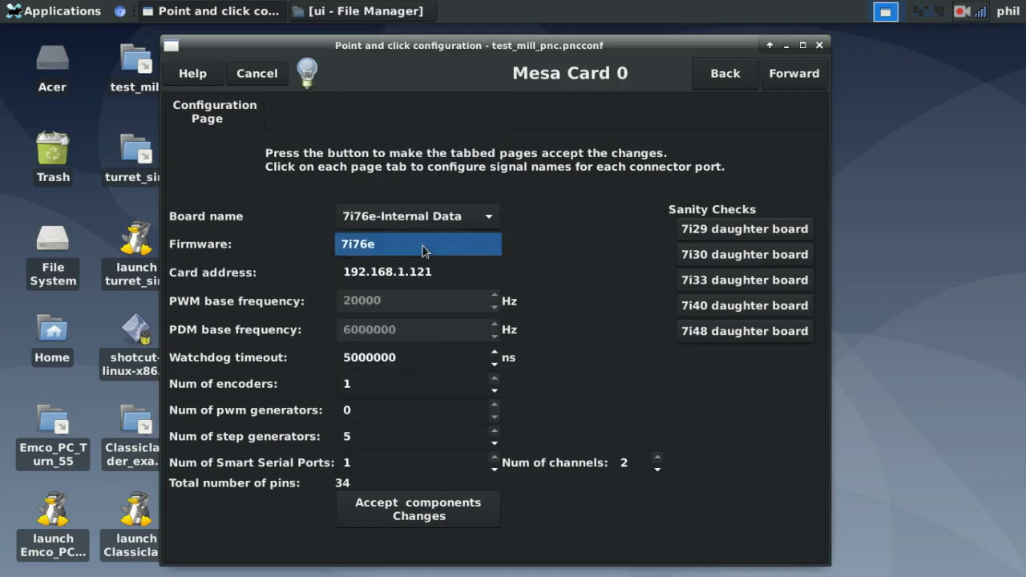
click(387, 244)
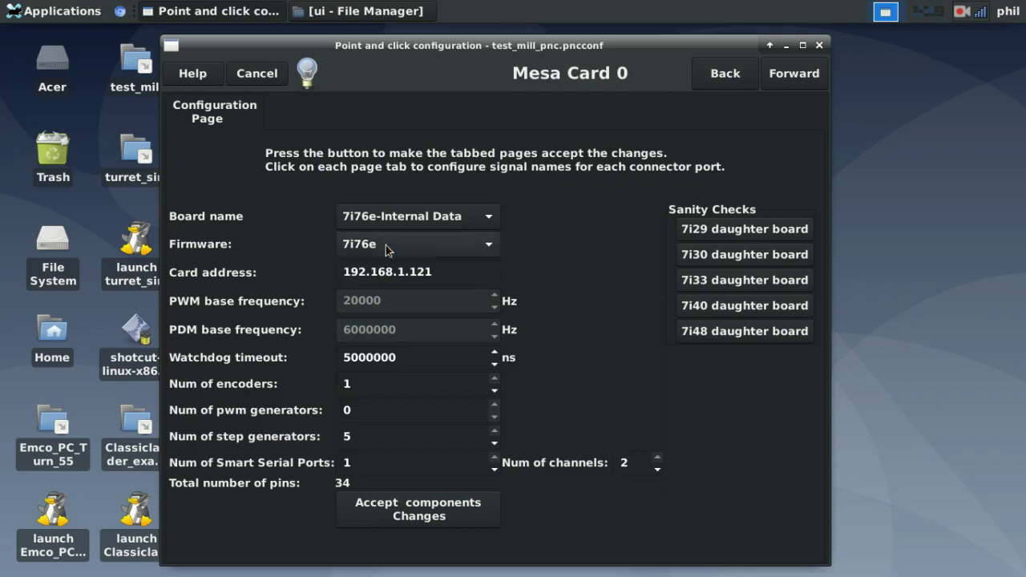
click(382, 249)
click(382, 249)
Examine the W2 and W3 jumpers near the Ethernet port on page 11 of the 7i76E manual in the browser, comparing them with the card address setting
drag(479, 270, 308, 274)
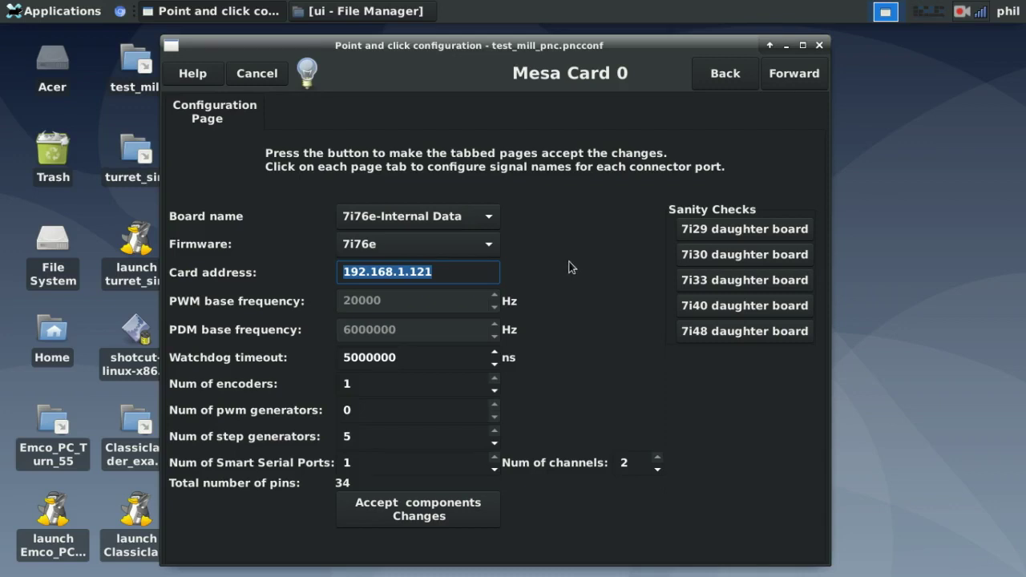
drag(439, 268, 334, 268)
click(962, 11)
click(75, 56)
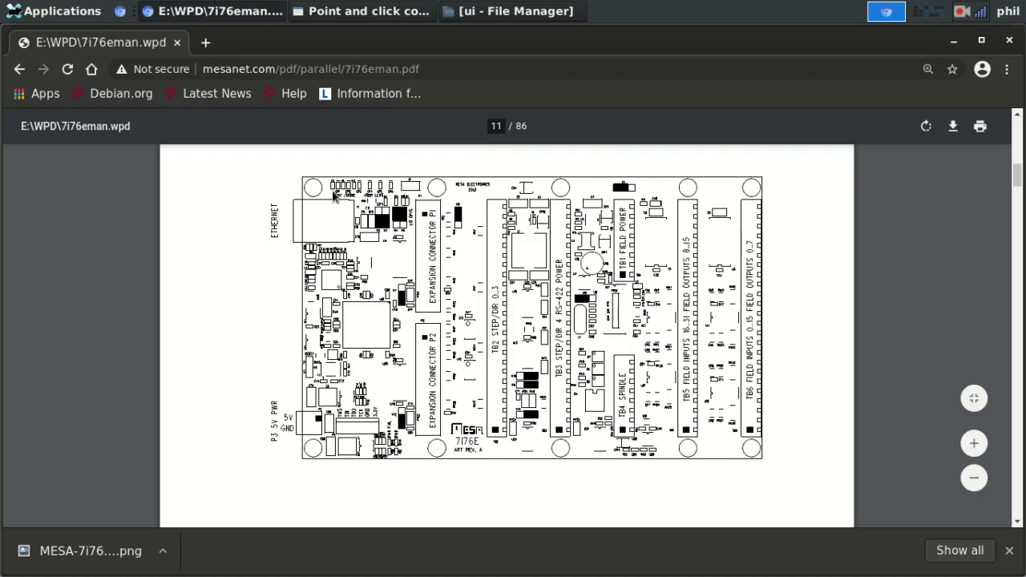
ctrl+scroll(273, 215, up, 5)
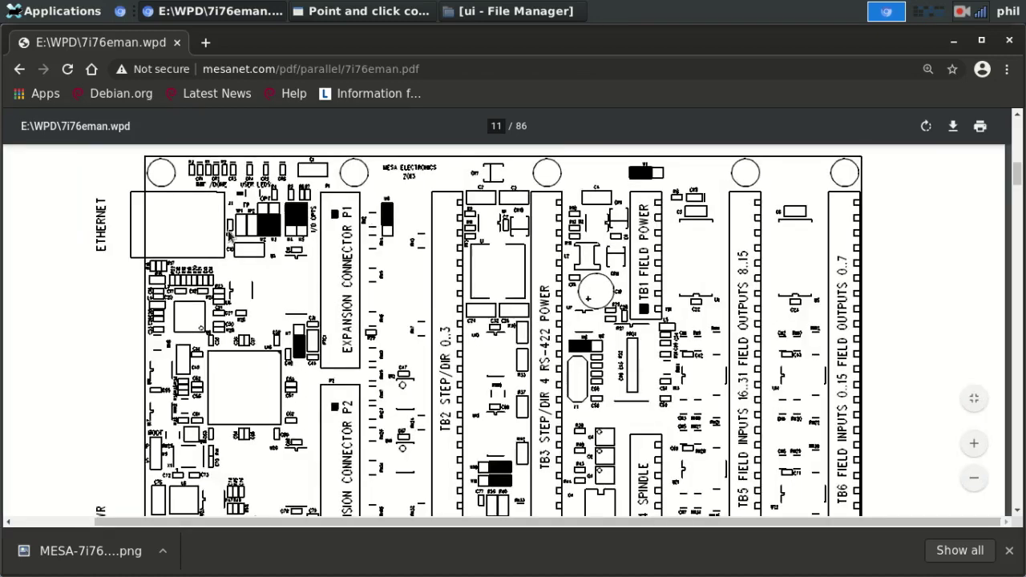
scroll(121, 289, up, 1)
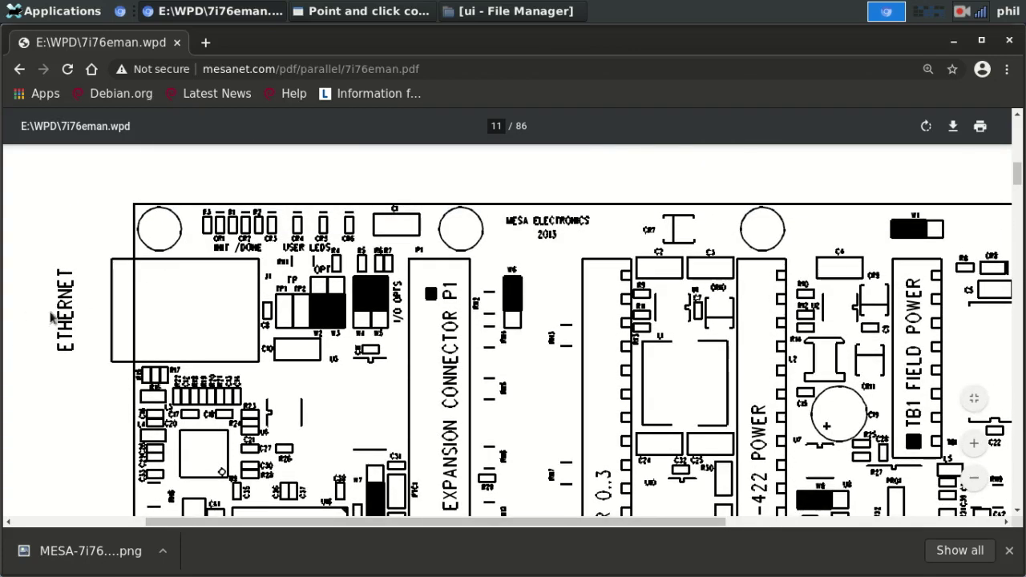
ctrl+scroll(147, 308, up, 1)
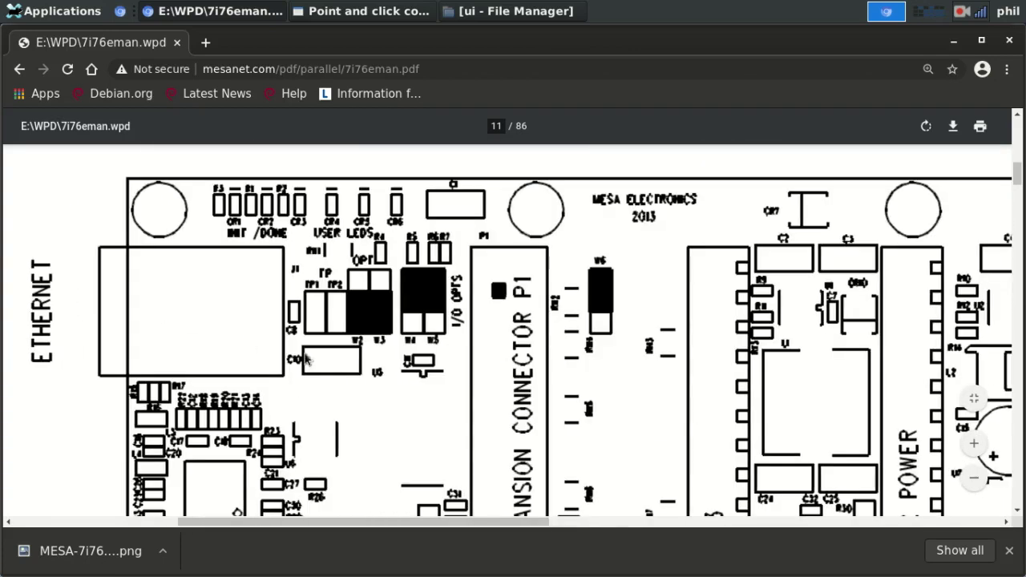
ctrl+scroll(246, 335, up, 1)
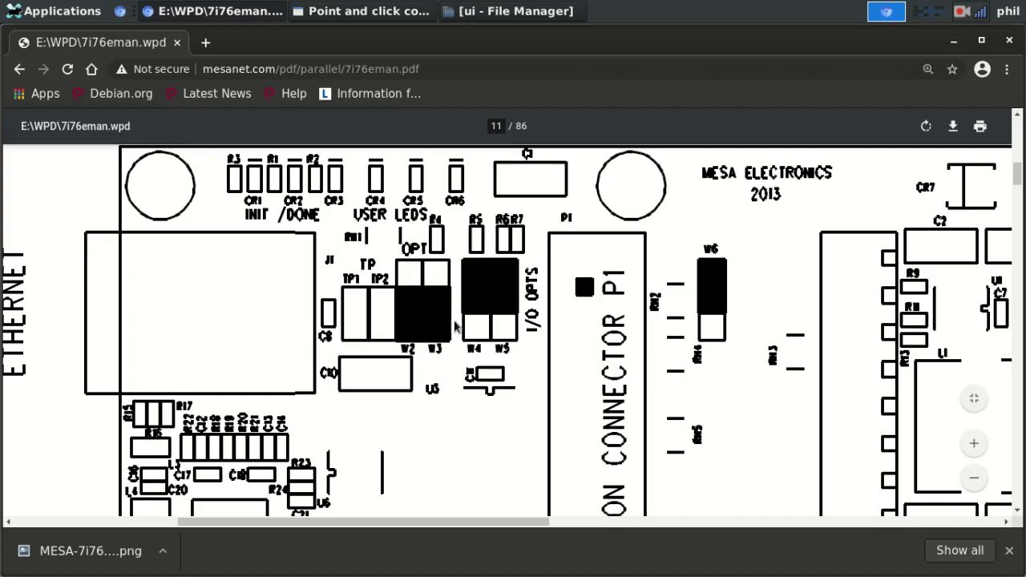
key(alt+Tab)
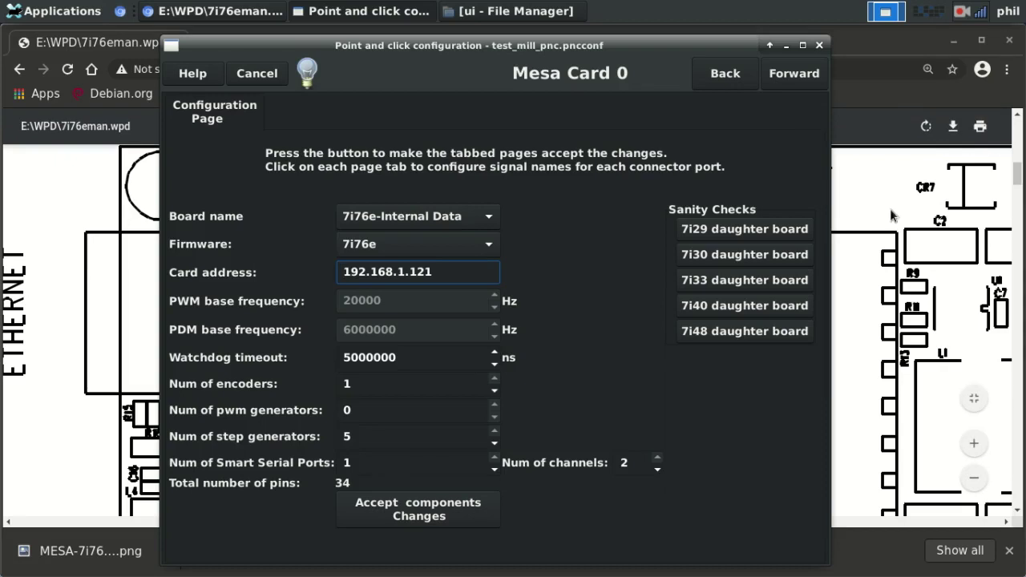
click(890, 209)
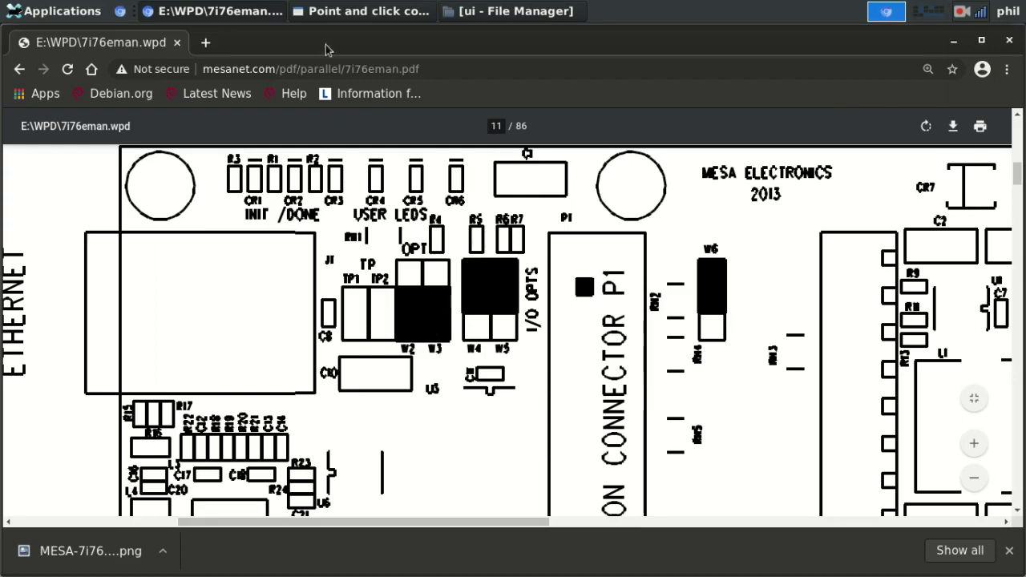
click(325, 11)
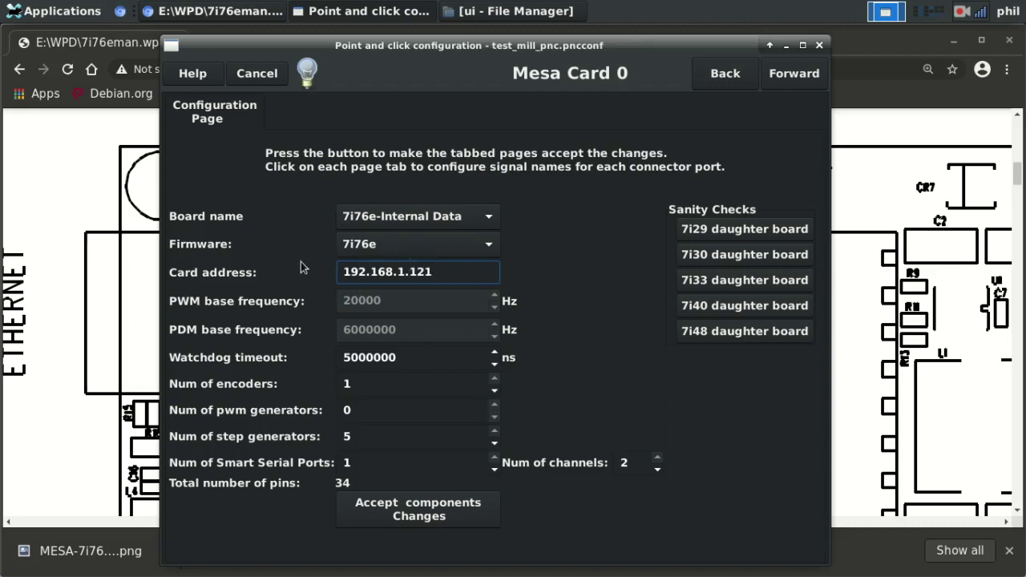
Recheck the jumpers in the 7i76E manual, minimize the browser and set the Mesa card address to 10.10.10.10
drag(432, 277, 294, 275)
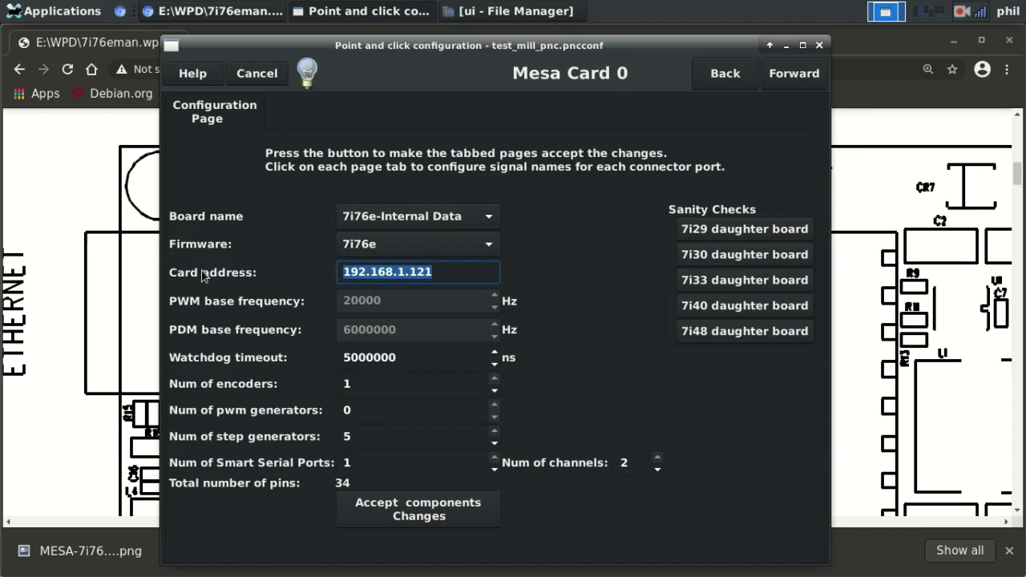
click(857, 236)
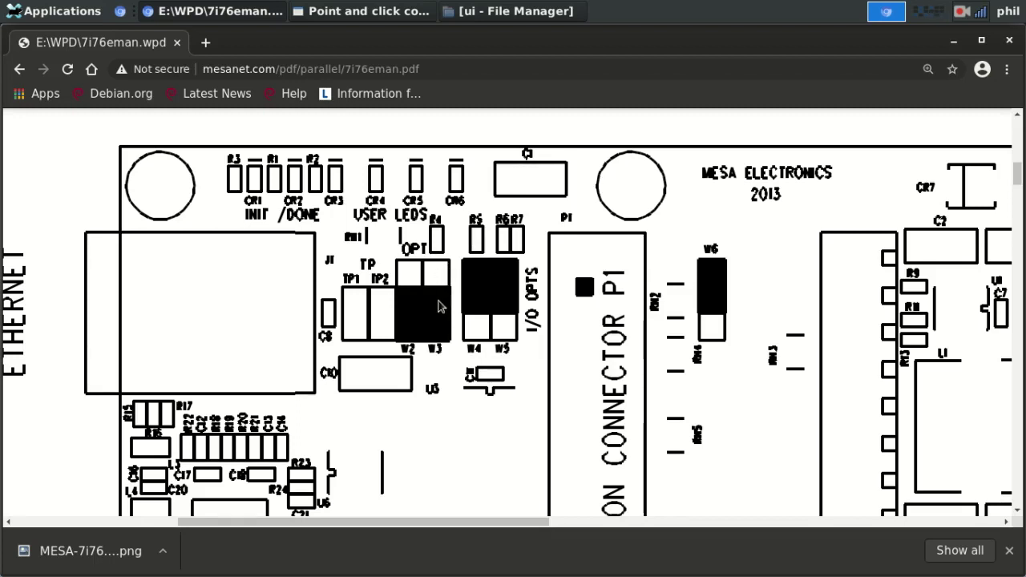
click(953, 40)
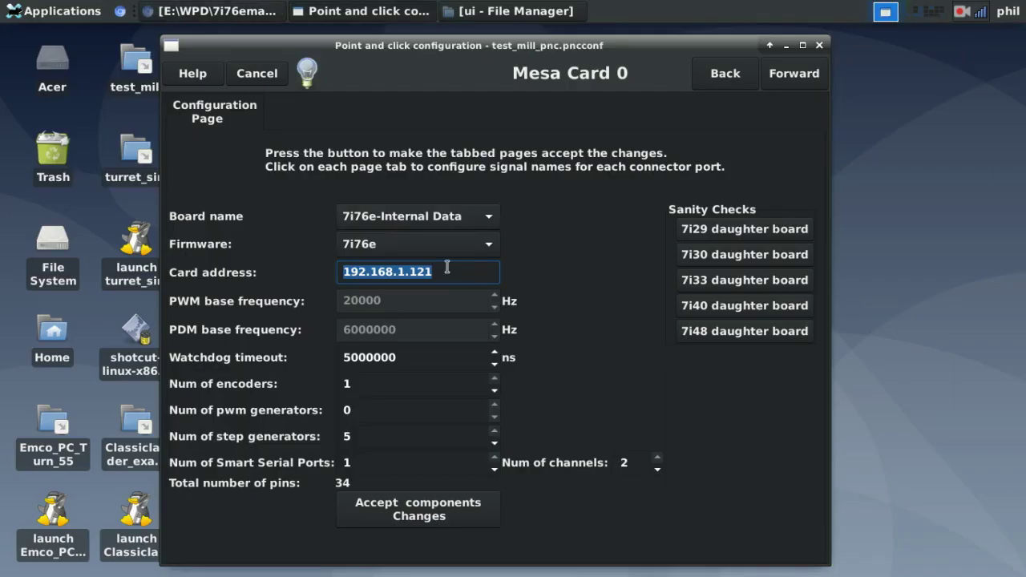
text(10.10.10.10)
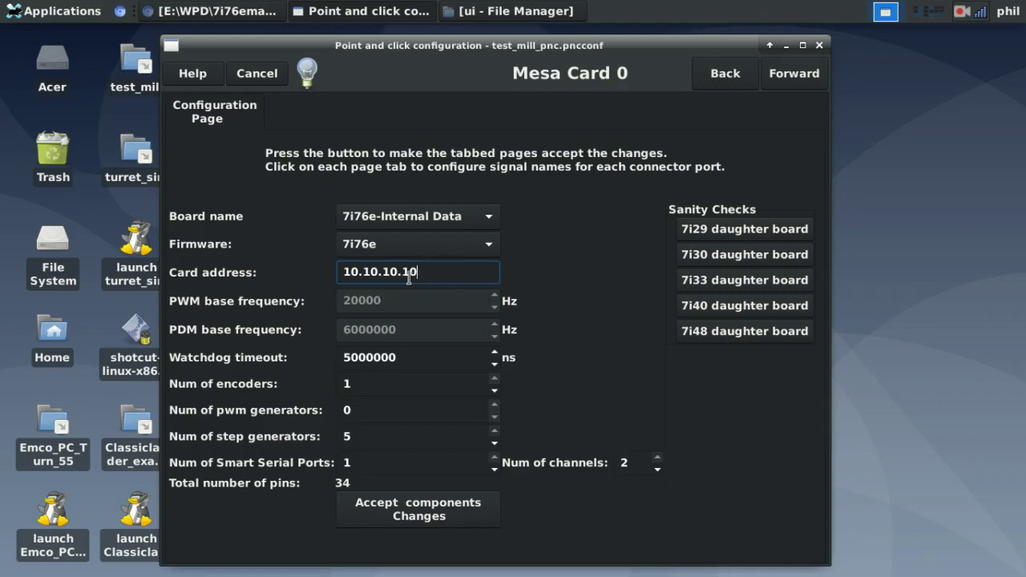
drag(415, 274, 315, 268)
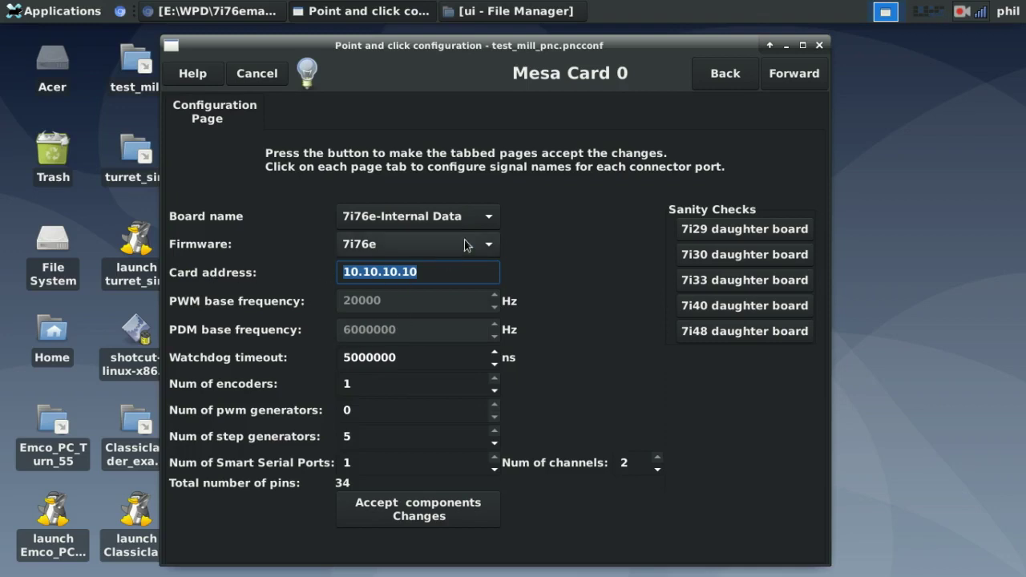
Review the available board names and the watchdog, encoder, PWM and step generator settings for Mesa Card 0
click(430, 221)
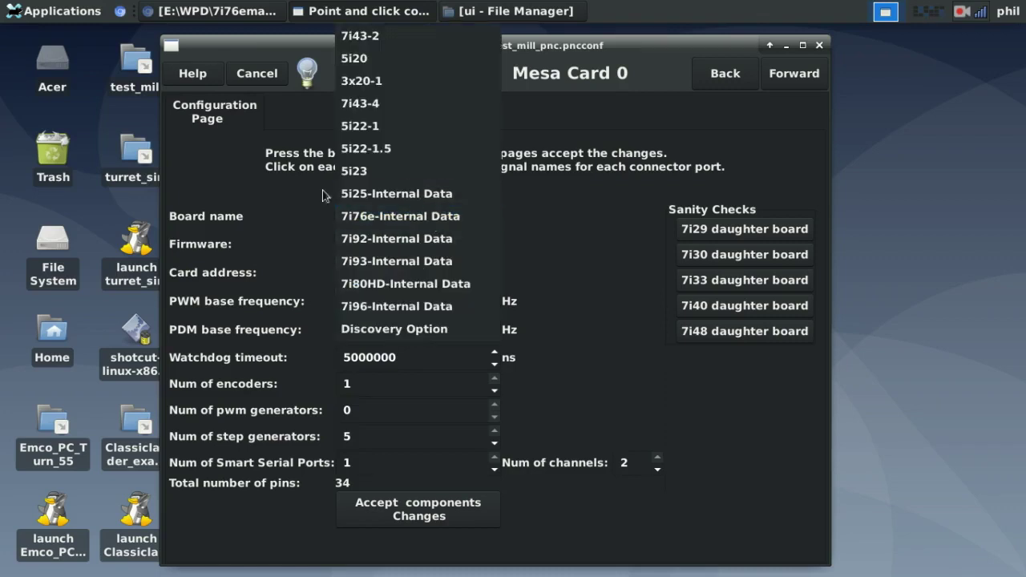
click(600, 359)
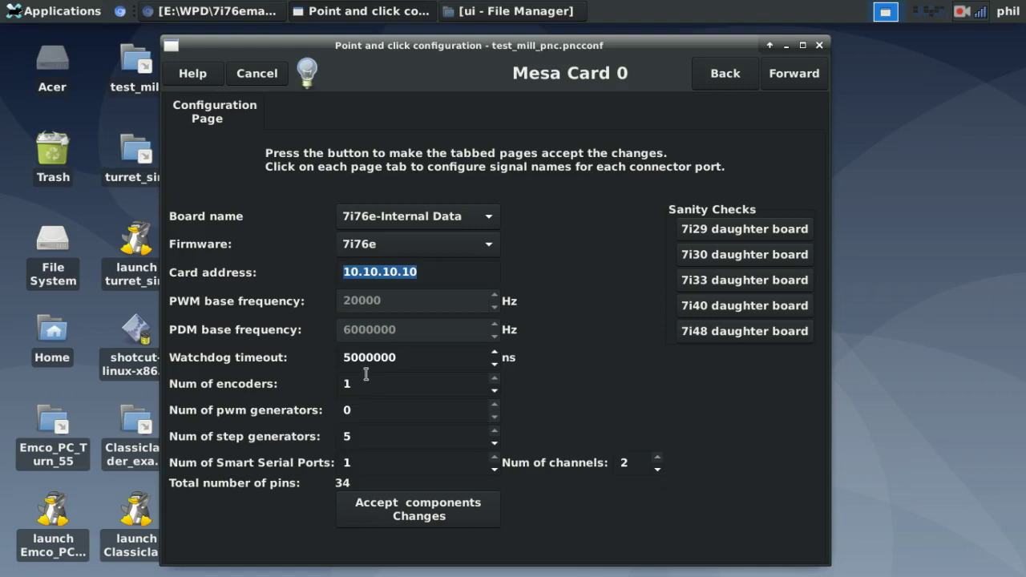
key(Tab)
key(Tab)
key(Tab)
key(Tab)
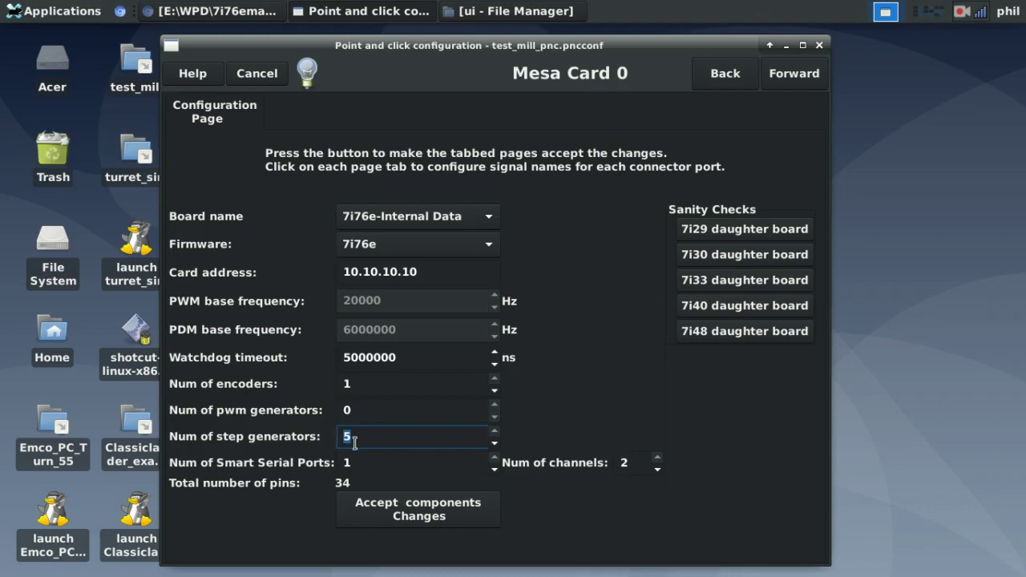
click(496, 445)
Check the step/dir terminals on the board drawing on page 11 of the 7i76E manual in the browser
click(234, 11)
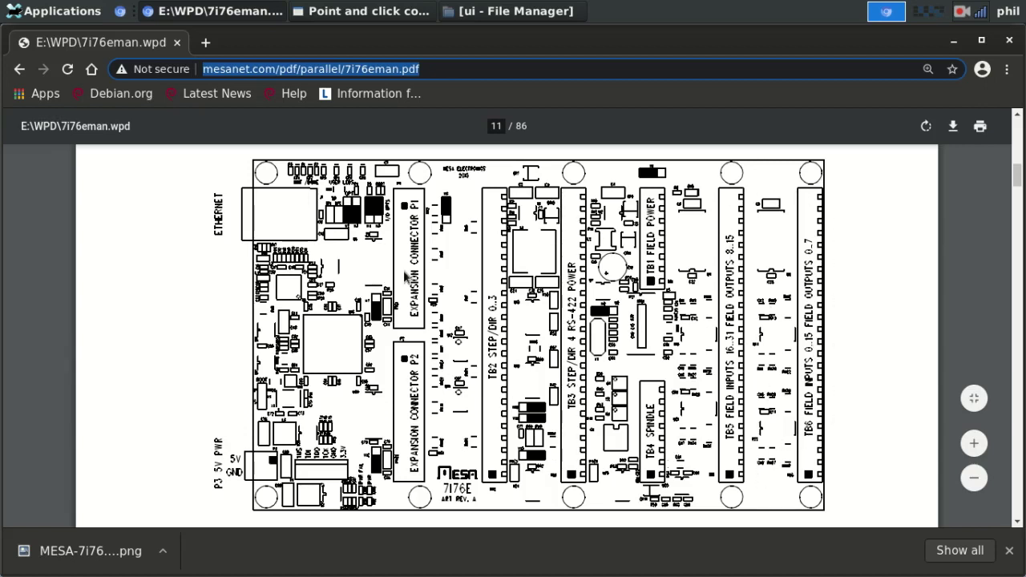
click(962, 17)
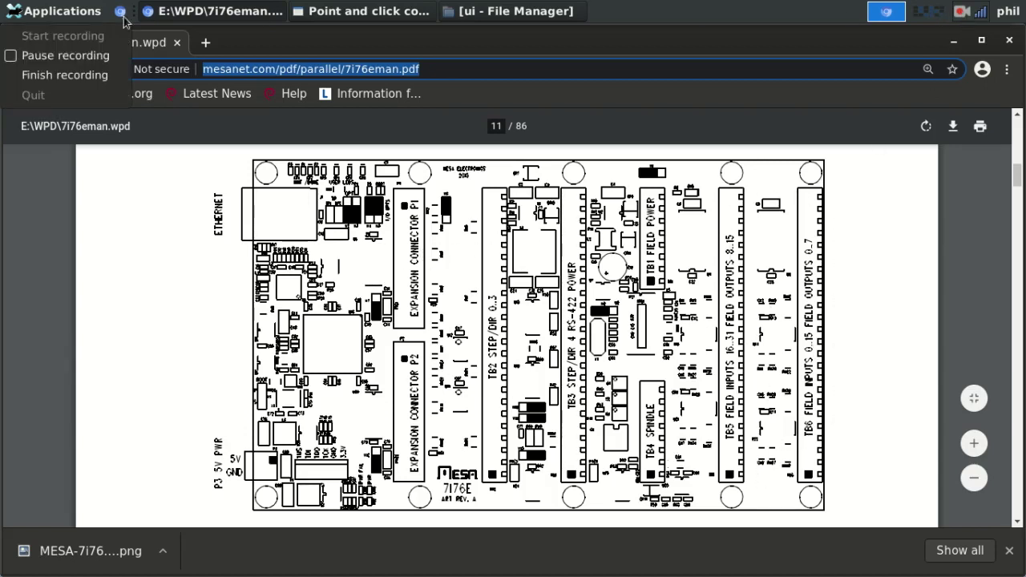
click(48, 74)
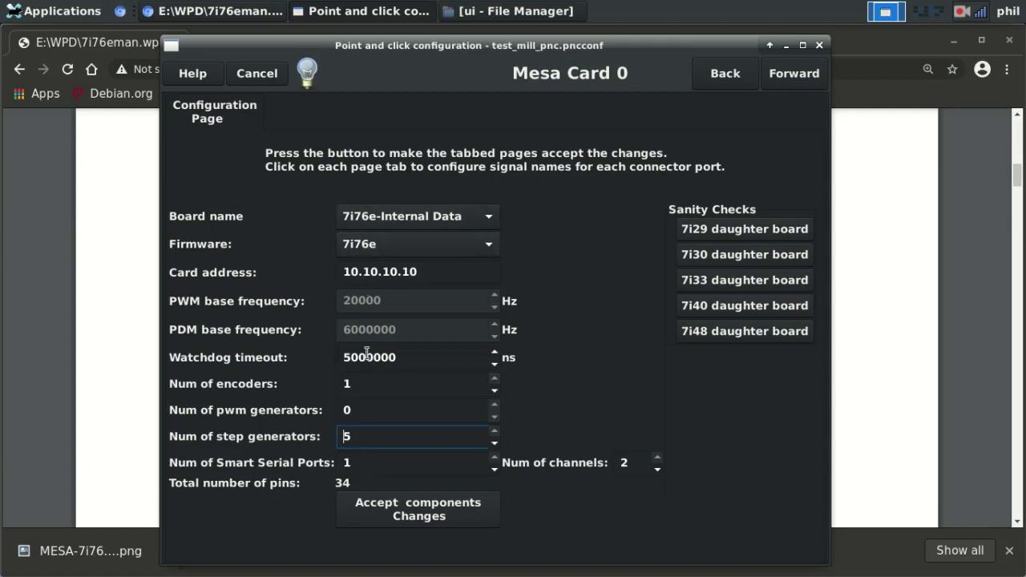
Accept the Mesa card's component changes and assign X Axis StepGen to step generator 0 on I/O Connector 1
drag(430, 271, 286, 268)
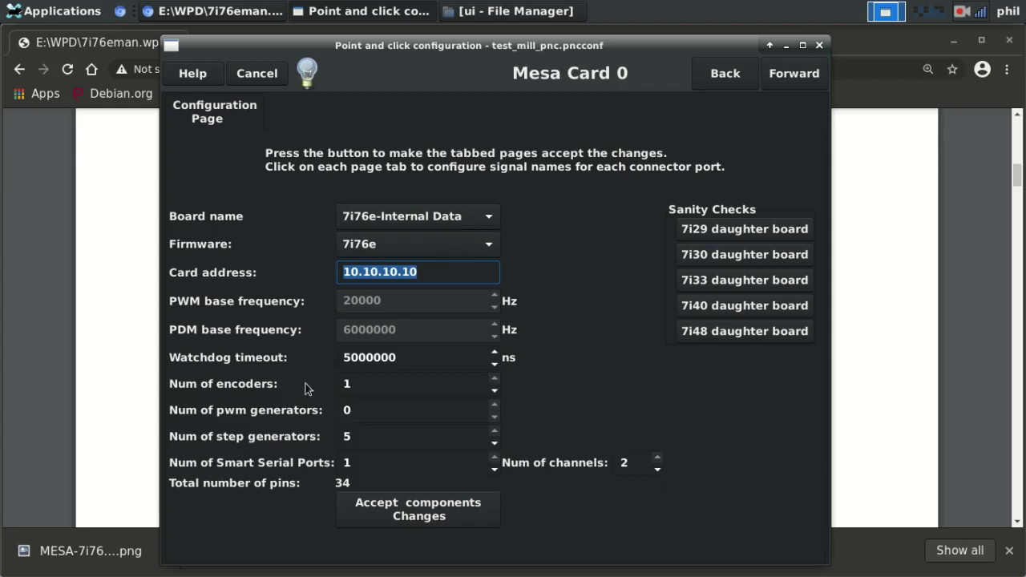
click(373, 511)
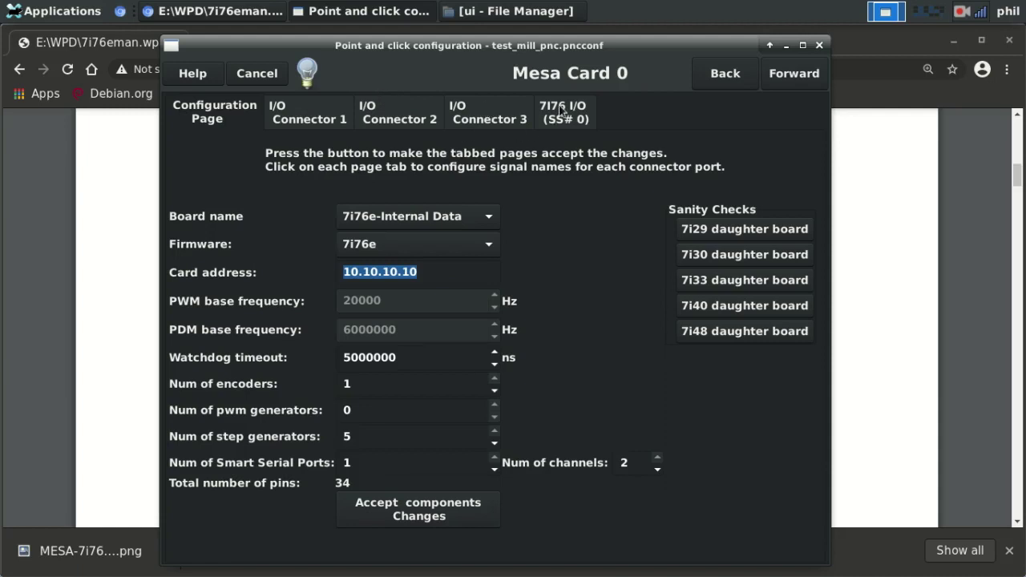
click(293, 113)
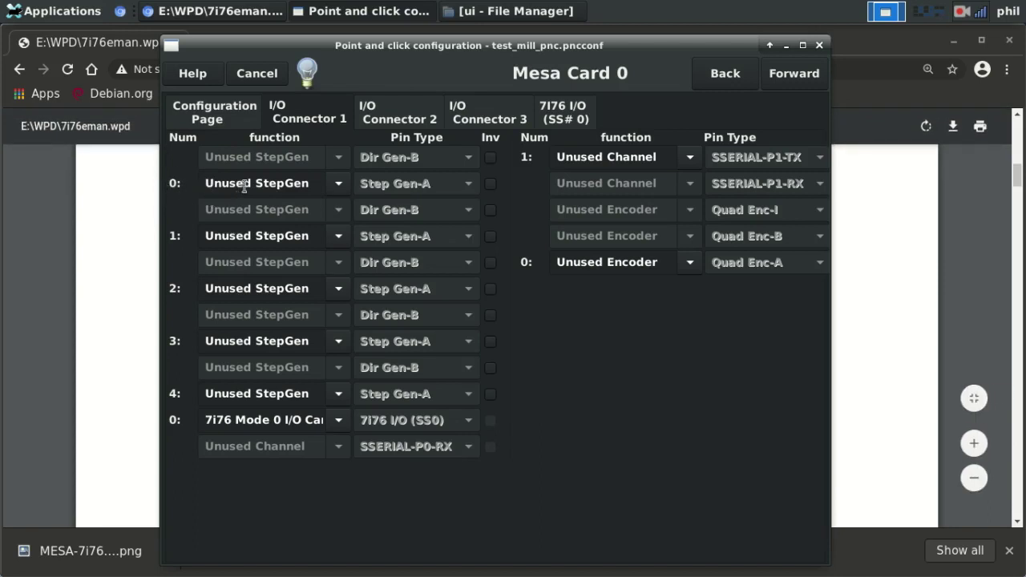
click(340, 184)
mouse_move(230, 232)
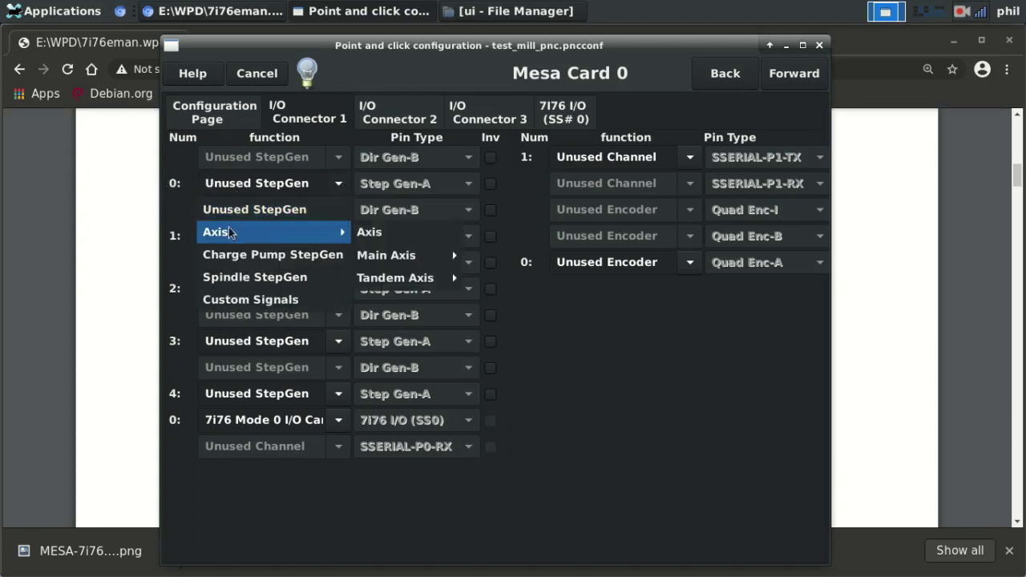
mouse_move(411, 260)
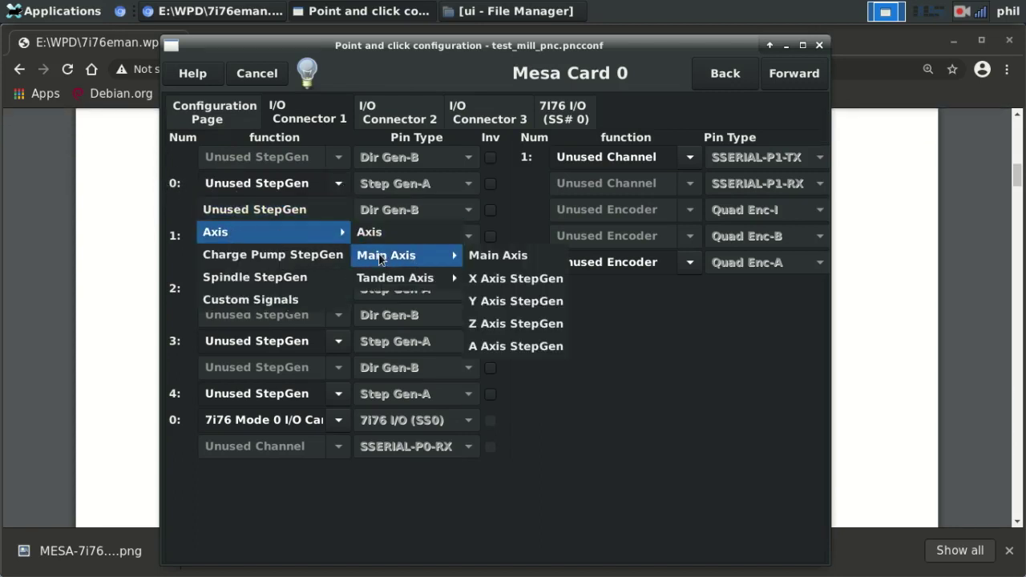
click(498, 280)
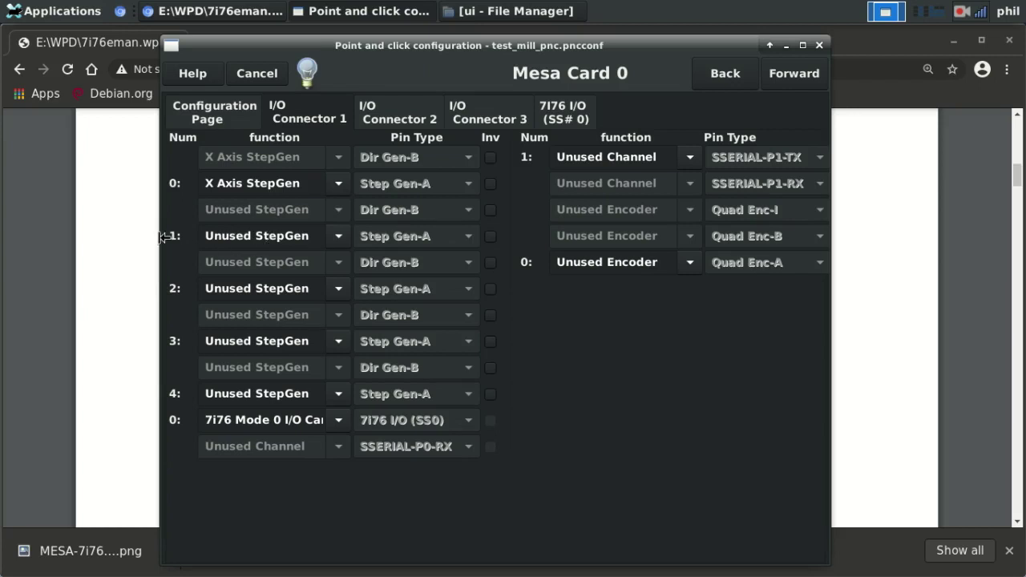
Assign Y Axis StepGen to step generator 1 and Z Axis StepGen to step generator 2, leaving generator 3 unused
click(335, 237)
mouse_move(211, 285)
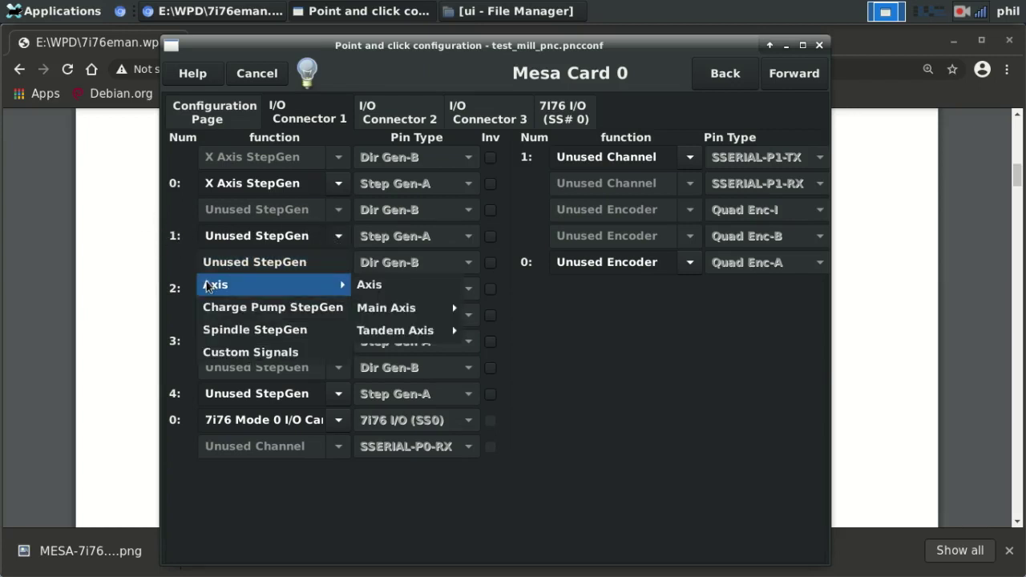
mouse_move(361, 310)
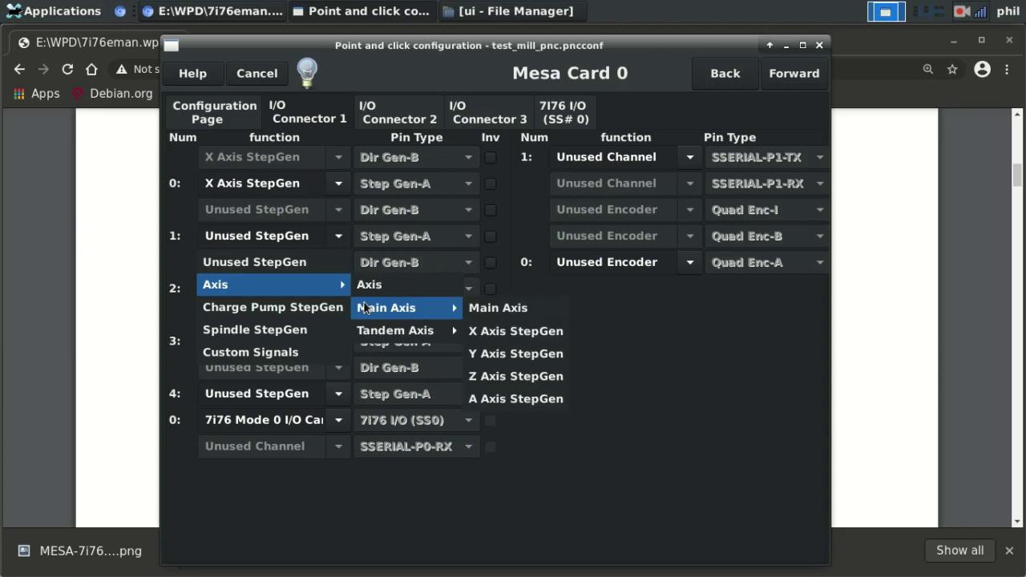
click(502, 359)
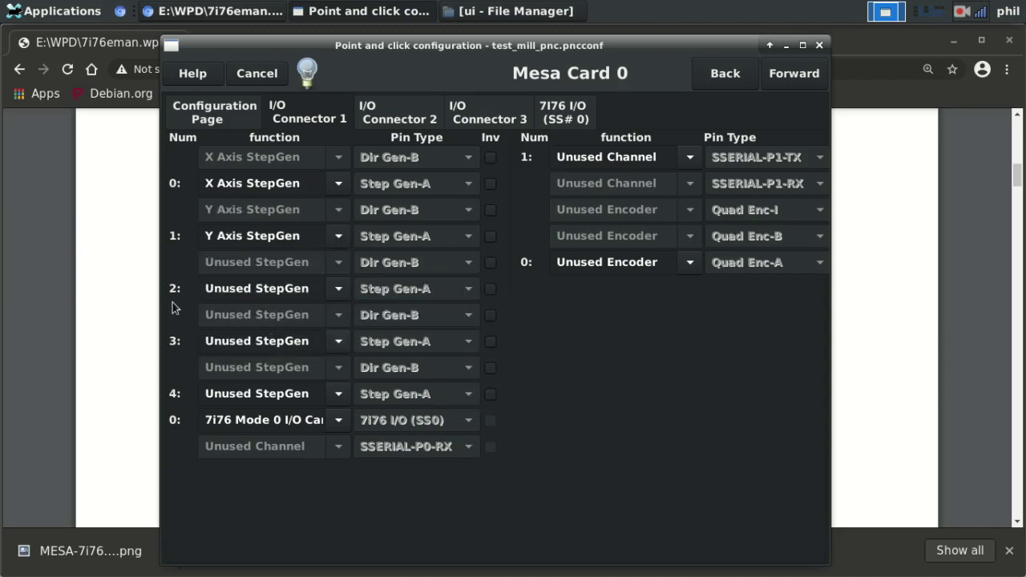
click(338, 289)
mouse_move(253, 337)
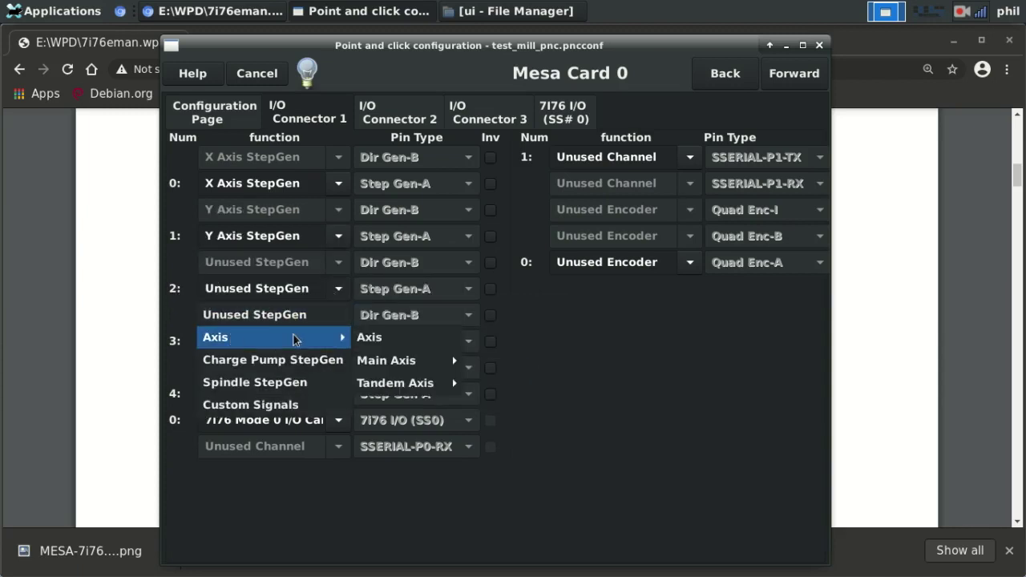
mouse_move(391, 360)
click(523, 429)
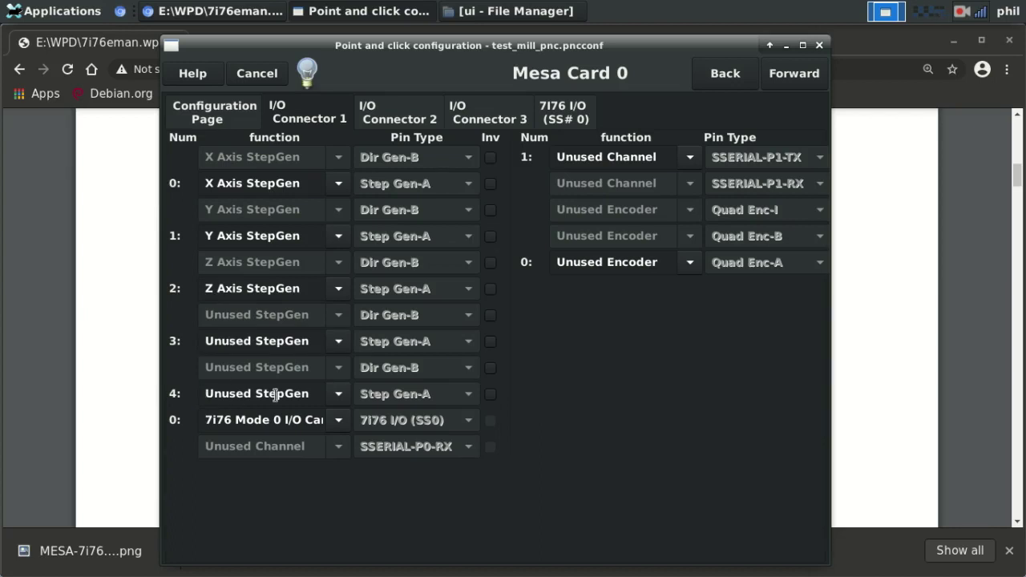
click(336, 345)
click(548, 244)
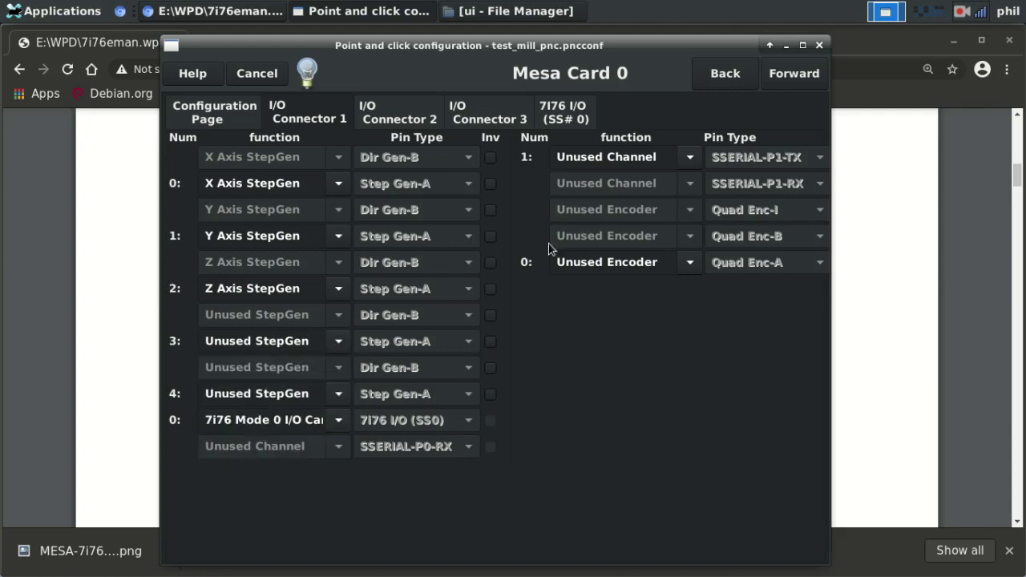
Set the Mesa card's number of step generators to 4 and accept the component changes
click(714, 80)
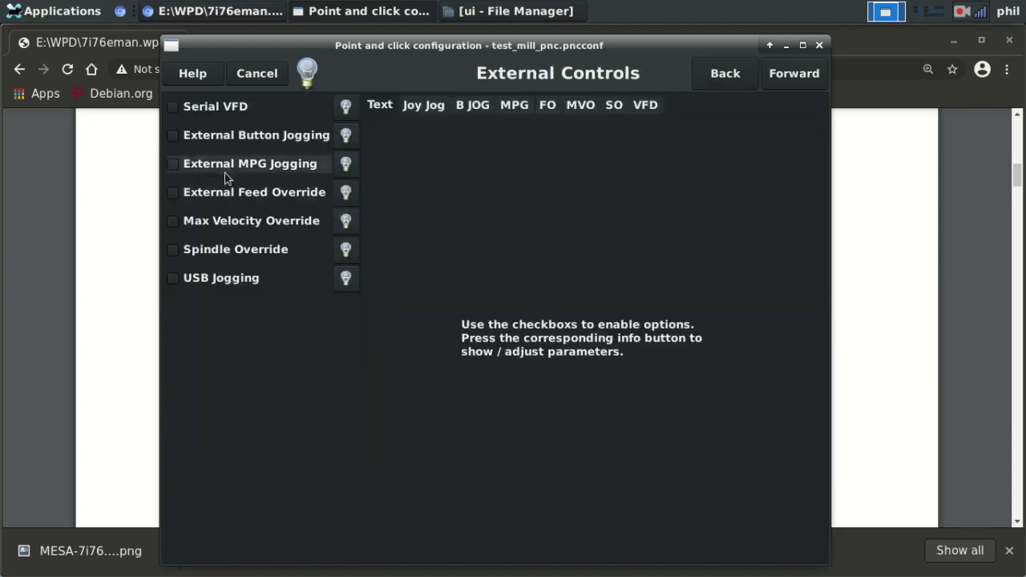
click(815, 75)
click(194, 122)
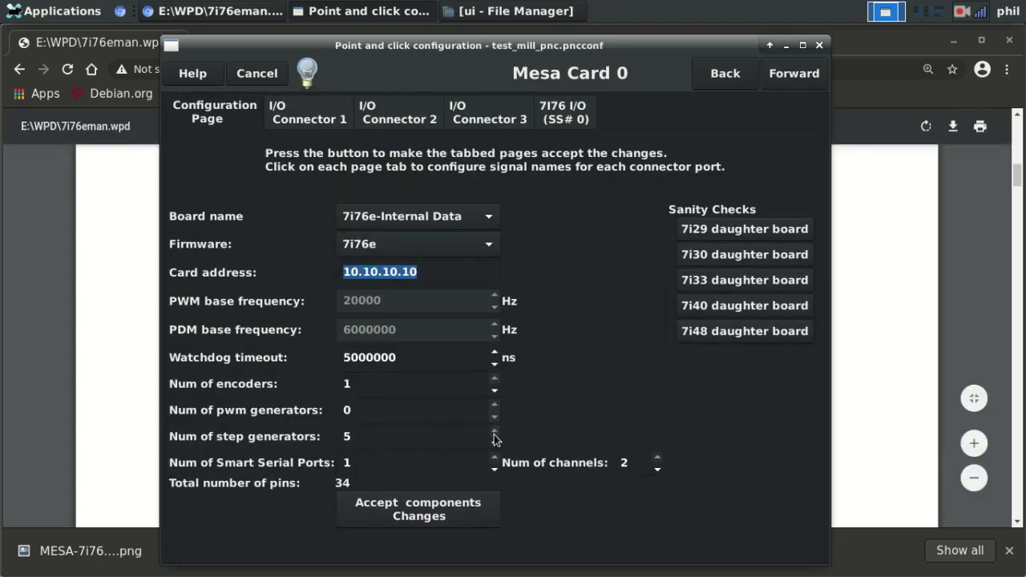
click(347, 439)
click(458, 511)
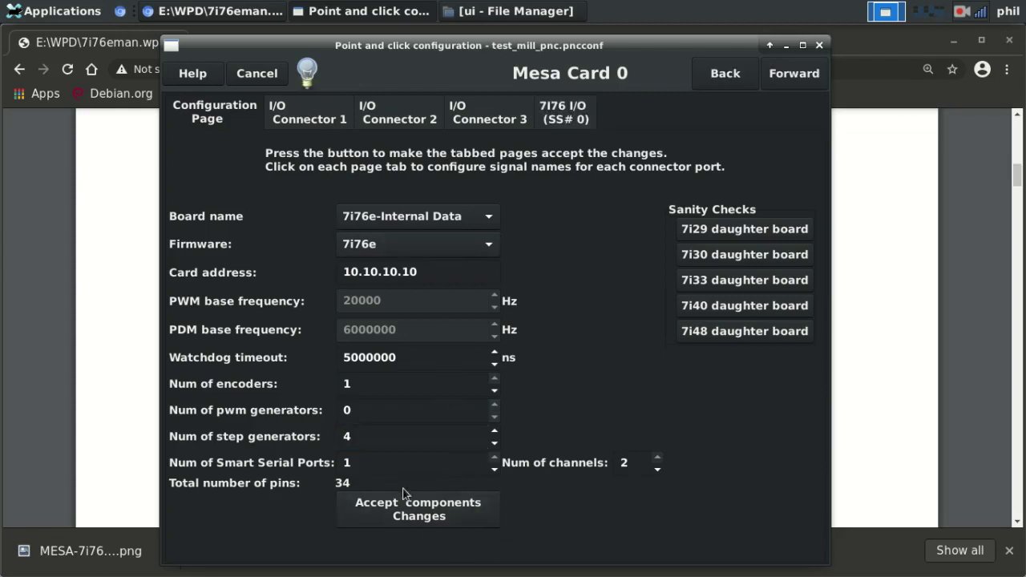
Set the pin type of pins 008 and 009 on I/O Connector 1 to GPIO Output
click(300, 118)
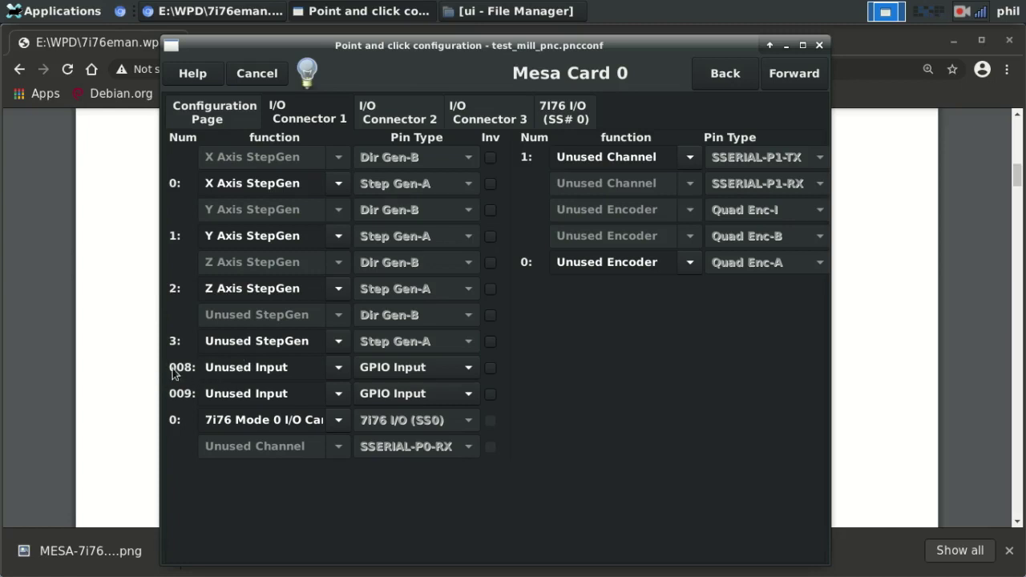
click(339, 368)
click(466, 372)
click(468, 370)
click(433, 390)
click(466, 396)
click(431, 412)
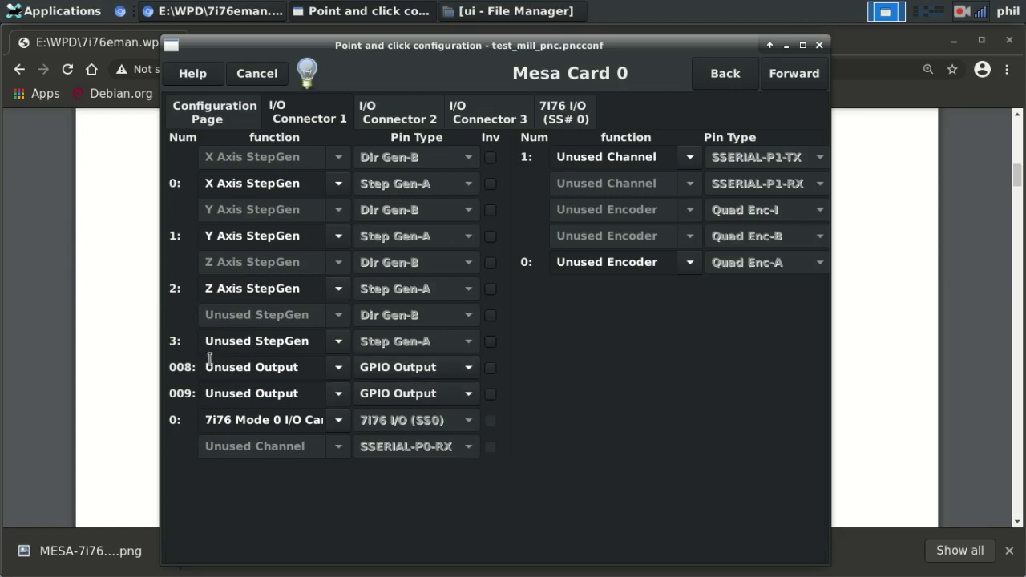
click(453, 372)
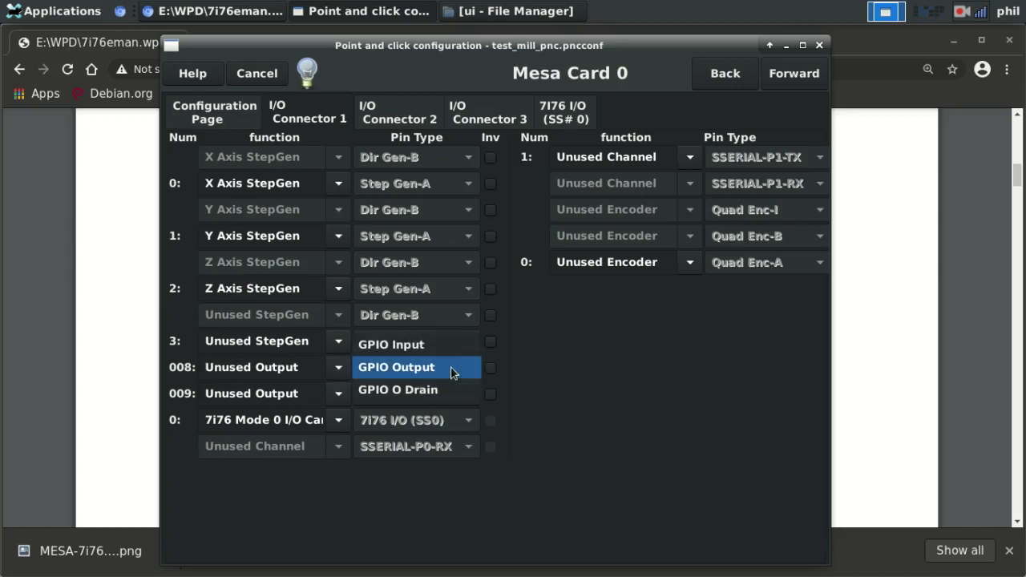
click(452, 371)
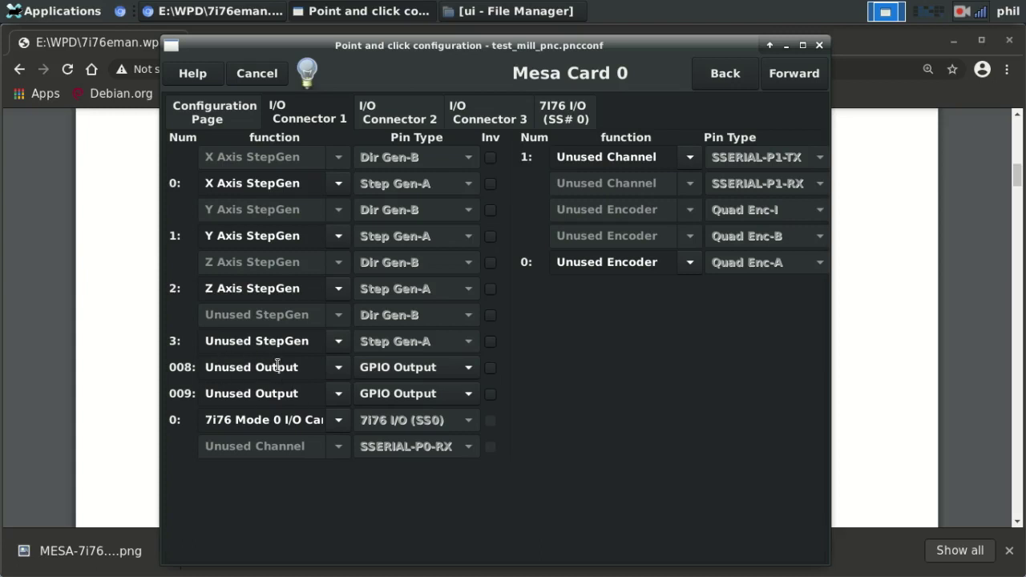
Review the spindle, coolant, control and digital output functions offered for pin 008, leaving it as Unused Output
click(339, 370)
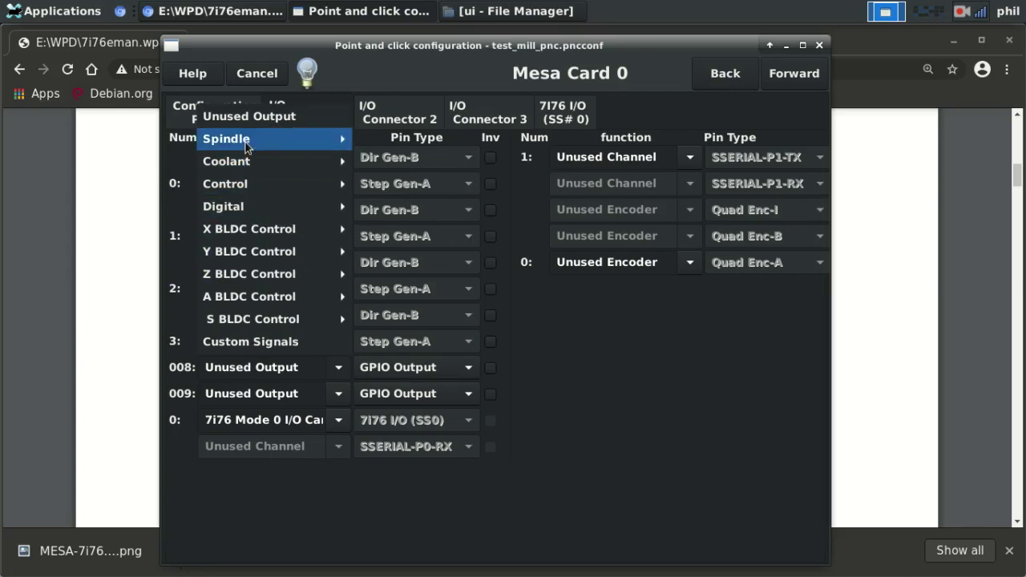
mouse_move(246, 145)
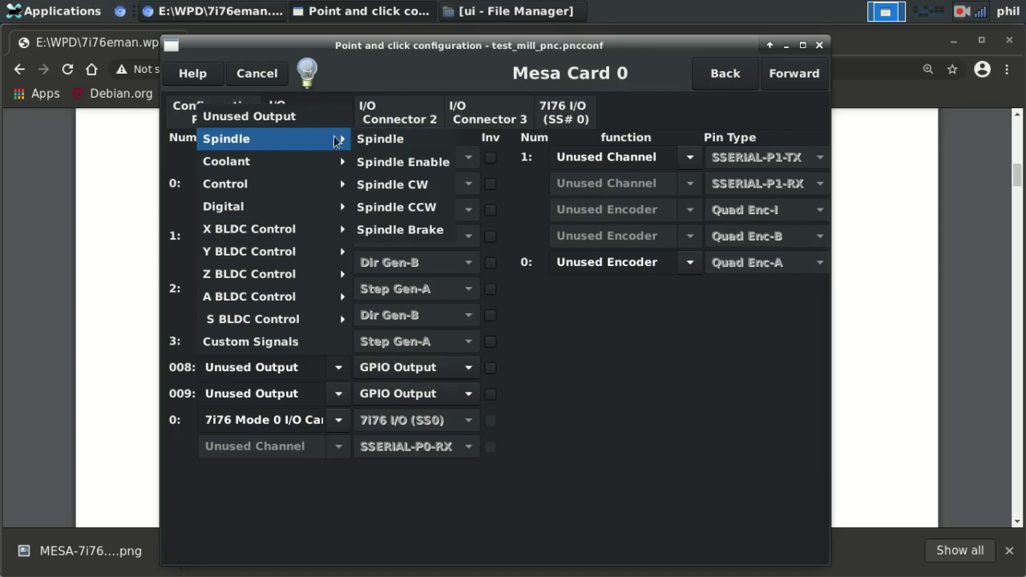
mouse_move(248, 165)
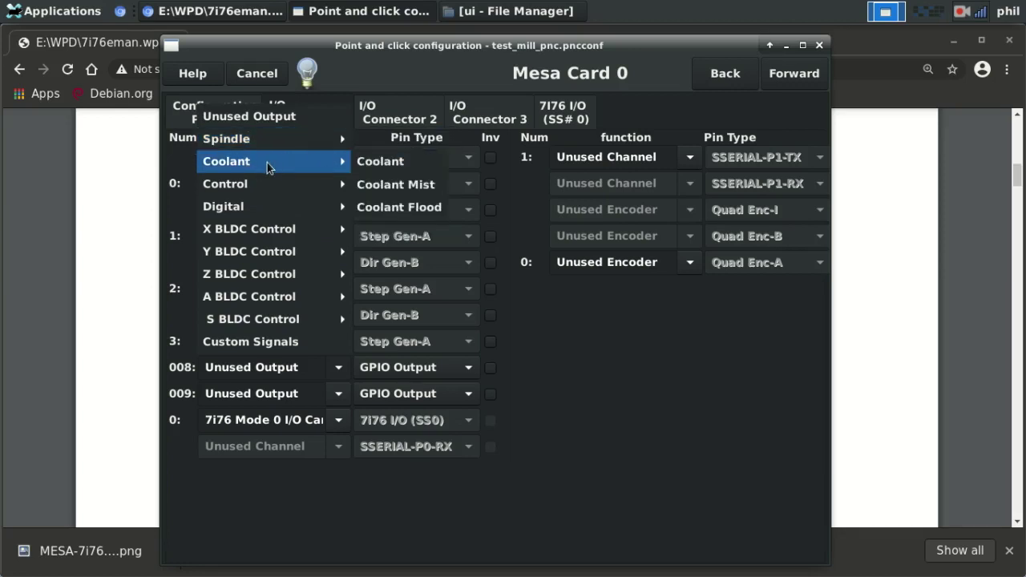
mouse_move(224, 194)
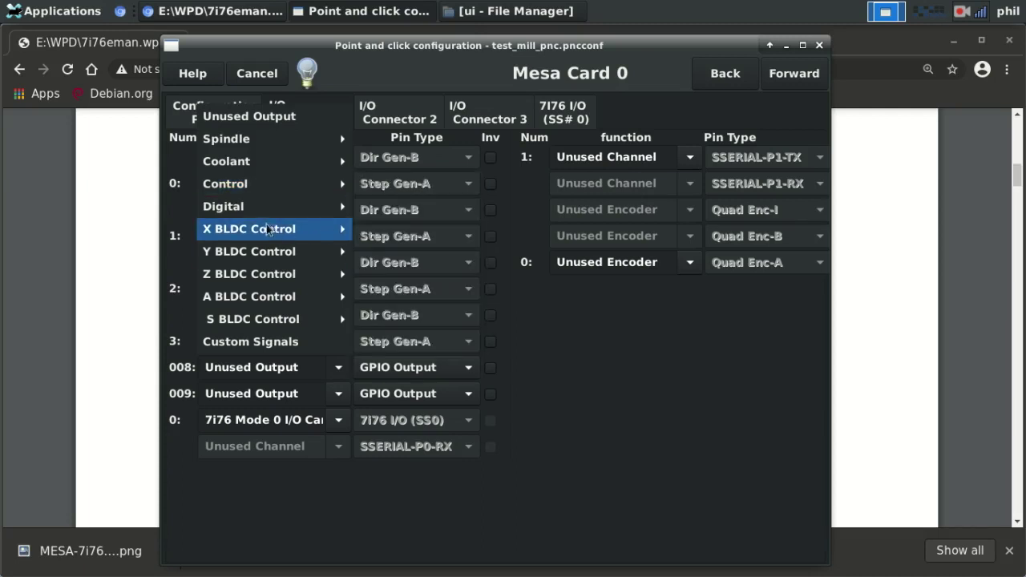
mouse_move(252, 210)
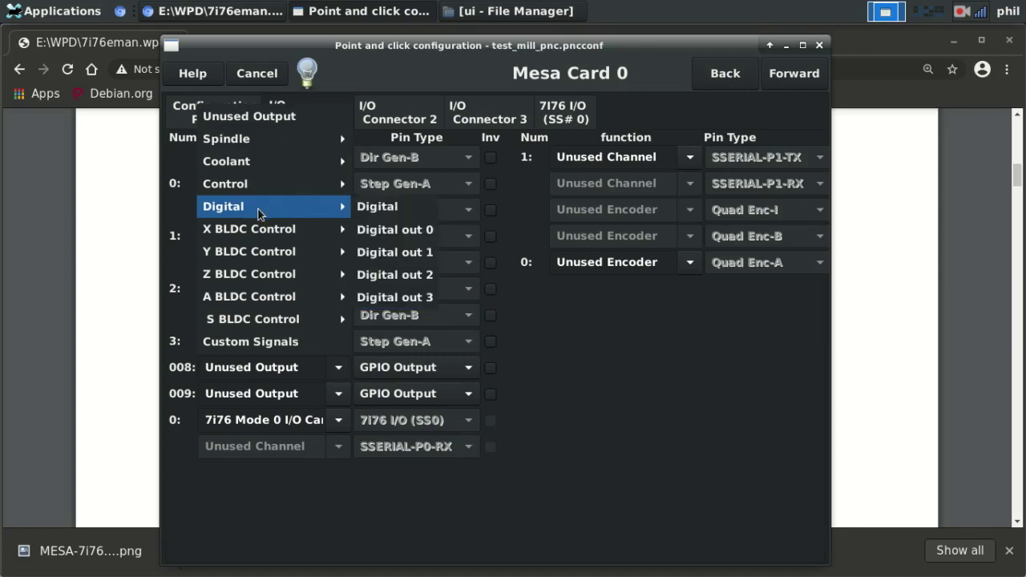
click(225, 431)
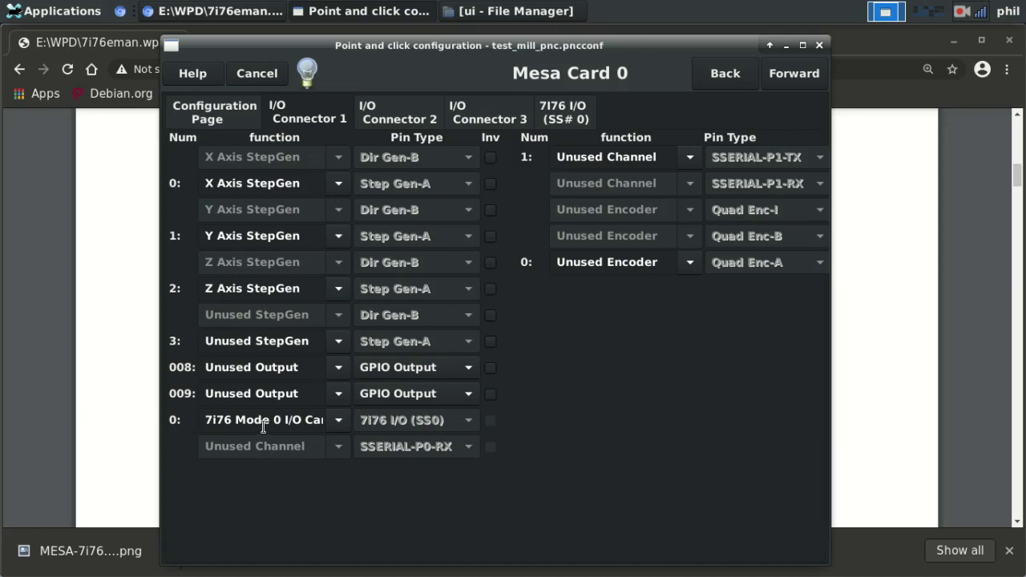
Compare the 7i76 Mode 0 and Mode 2 I/O card options for channel 0, and bring up the 7i76E manual in the browser
click(338, 420)
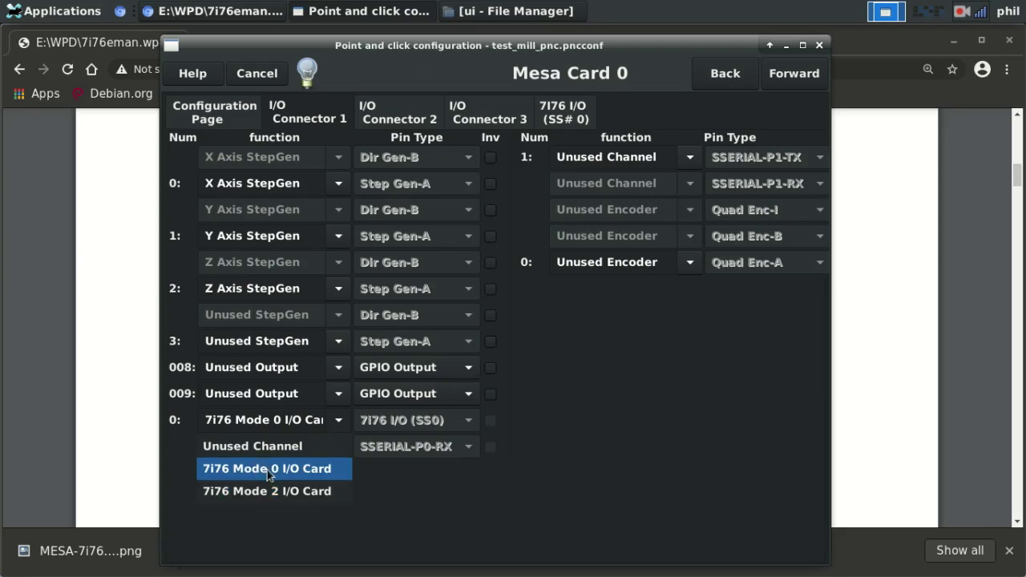
click(863, 452)
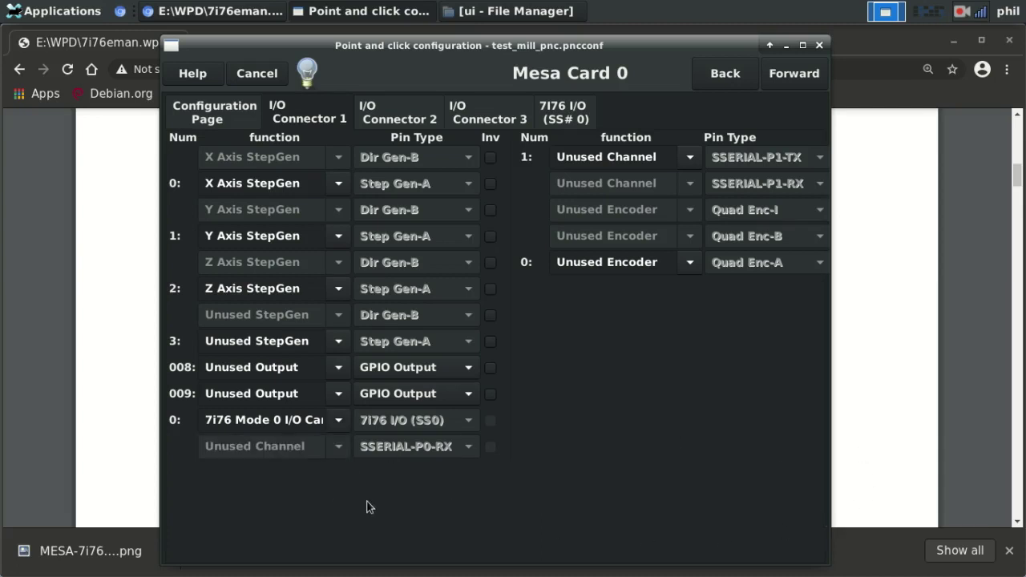
click(337, 422)
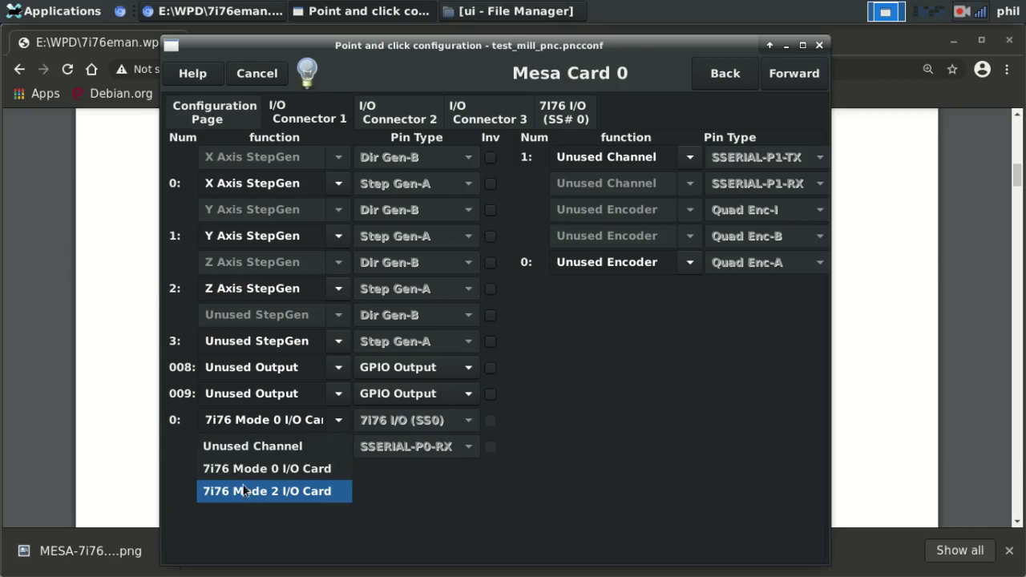
click(125, 445)
click(124, 443)
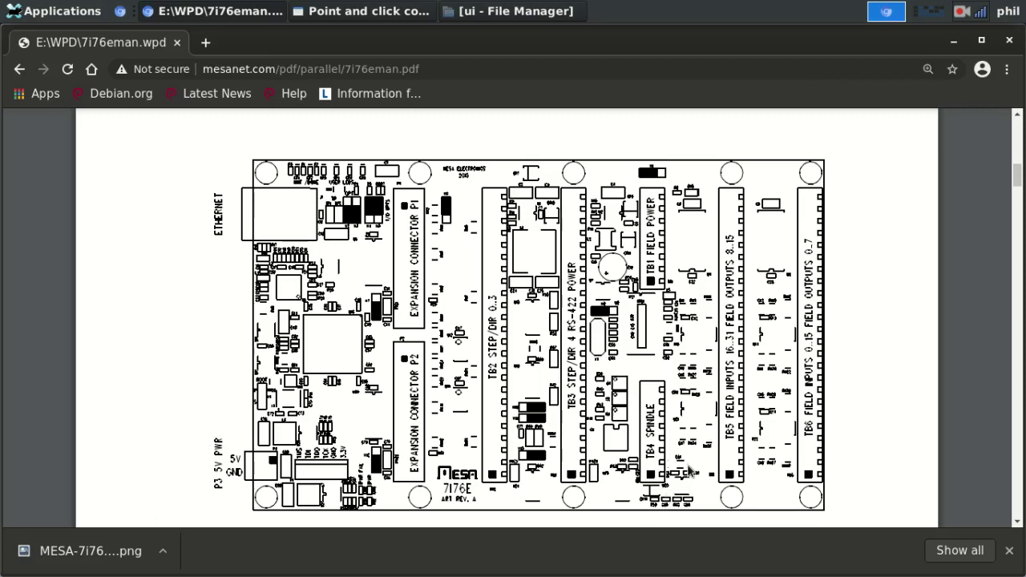
Examine the TB4 spindle and TB5/TB6 field input and output terminal blocks on the manual's 7i76E board diagram
mouse_move(946, 417)
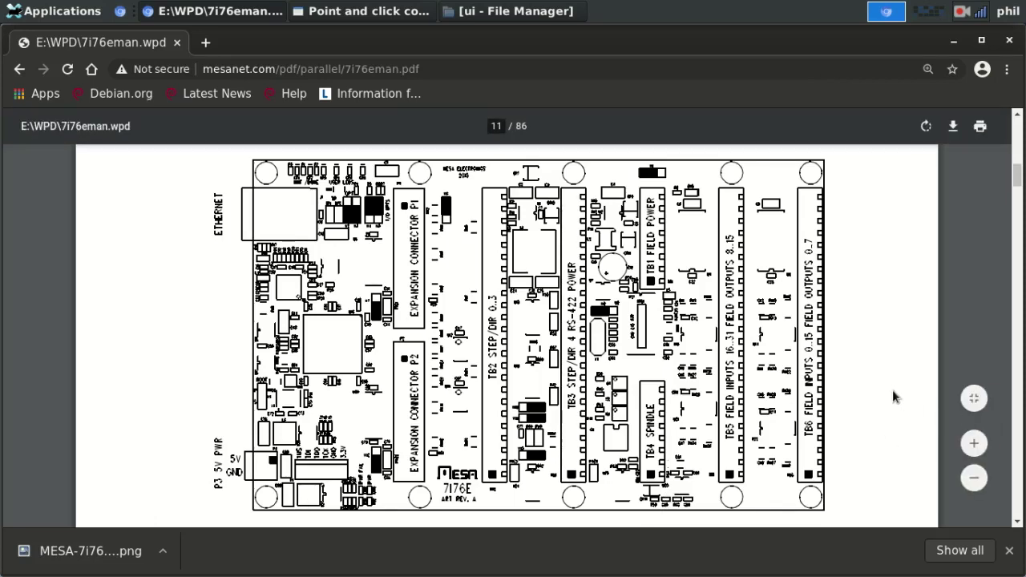
ctrl+scroll(892, 390, up, 1)
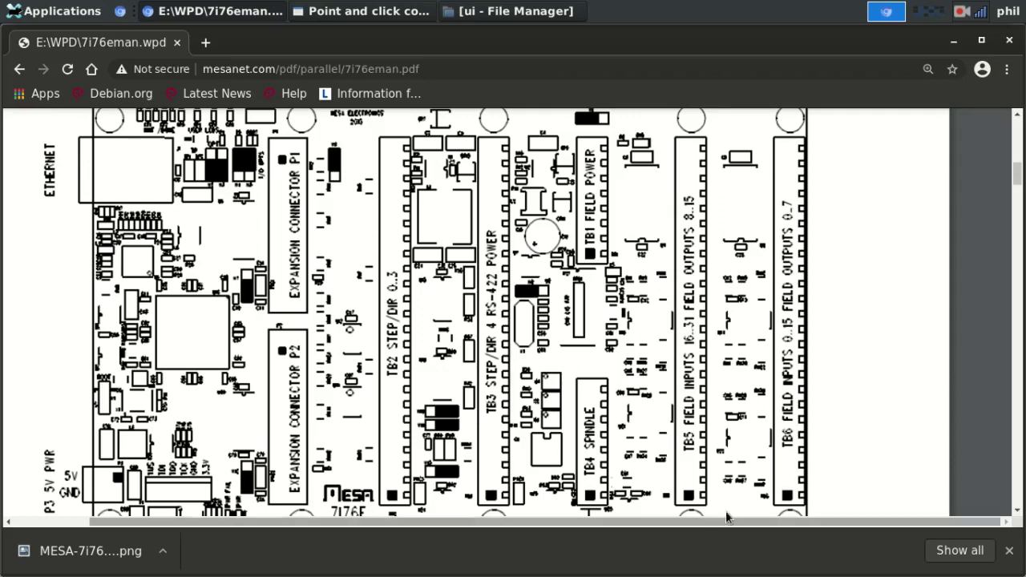
scroll(630, 396, left, 2)
scroll(629, 396, down, 1)
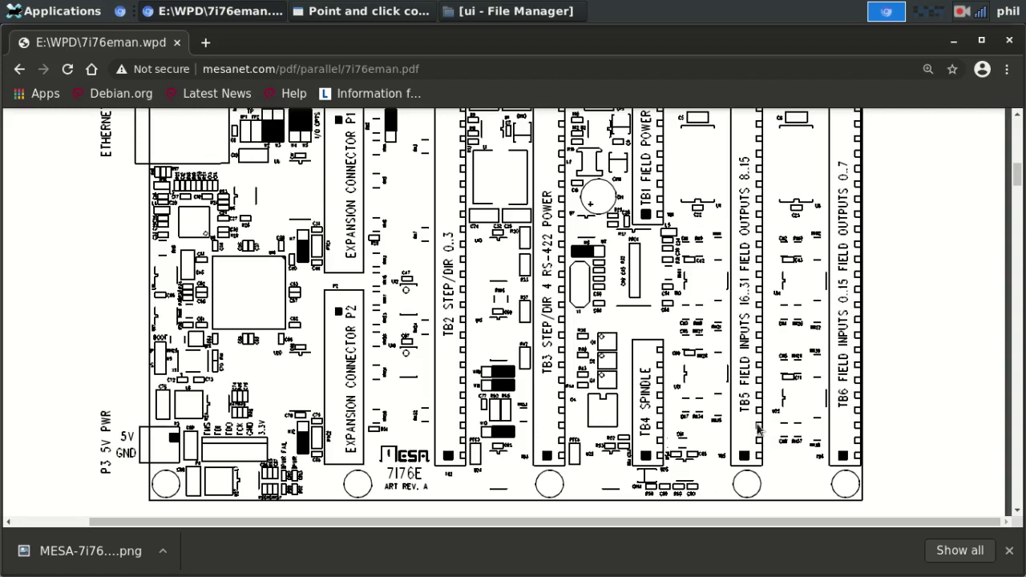
Switch back to PNCconf and set channel 0 on I/O Connector 1 to the 7i76 Mode 2 I/O card
click(345, 12)
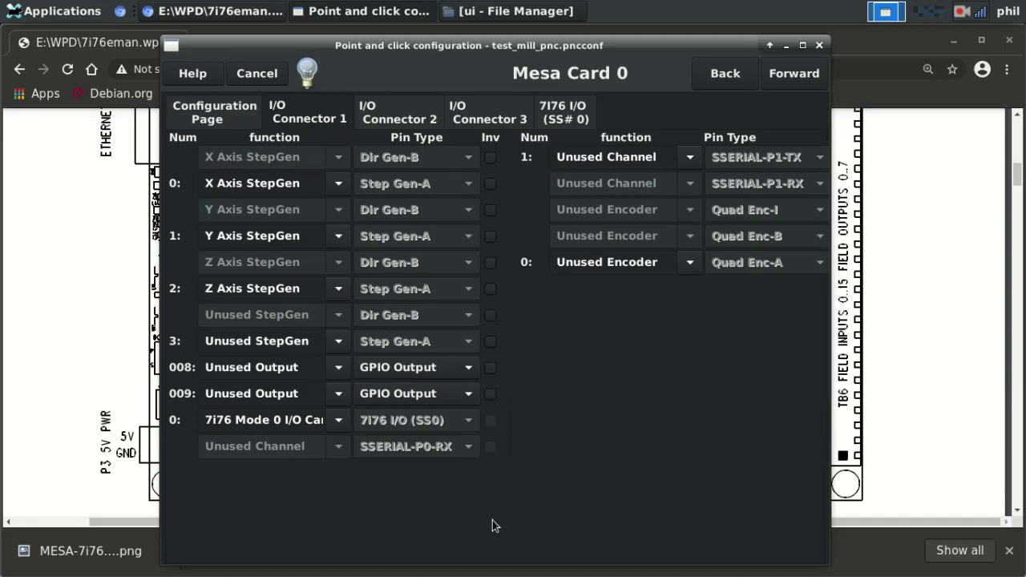
click(225, 119)
click(292, 124)
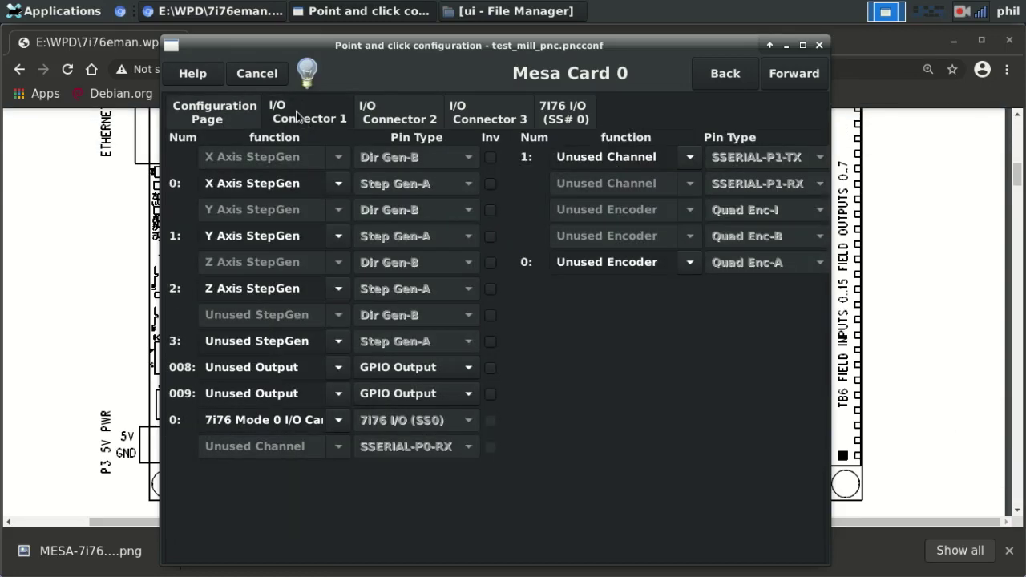
click(329, 421)
click(280, 491)
Inspect the TB6 and TB5 pin lists of the 7I76 I/O card and compare them with the manual's board diagram
click(572, 109)
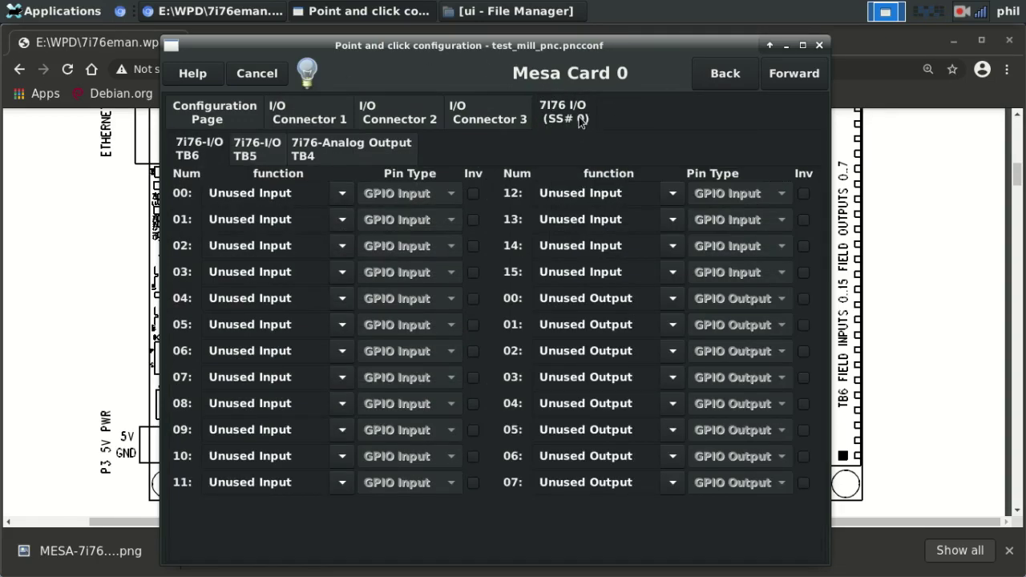
click(242, 151)
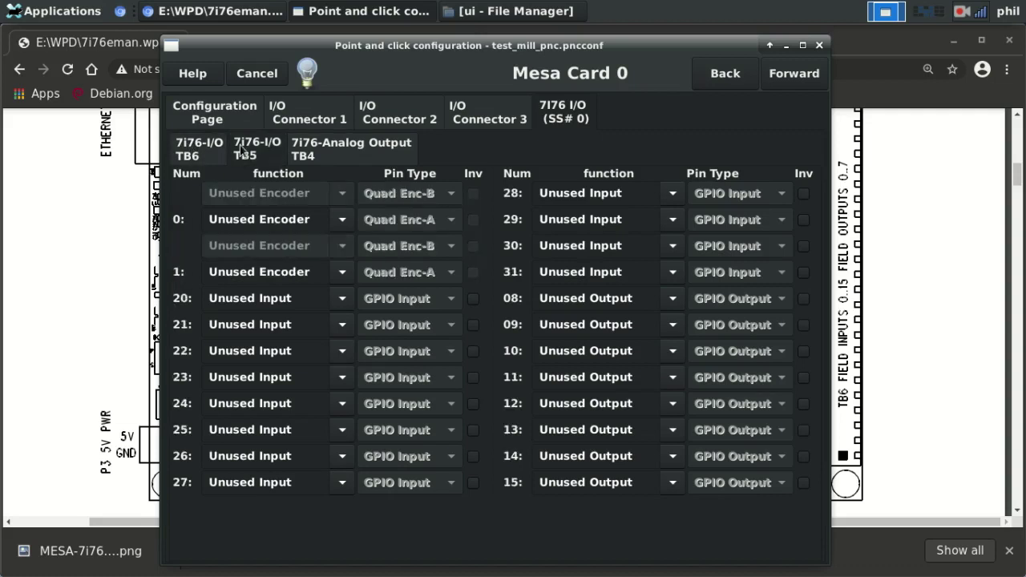
click(189, 151)
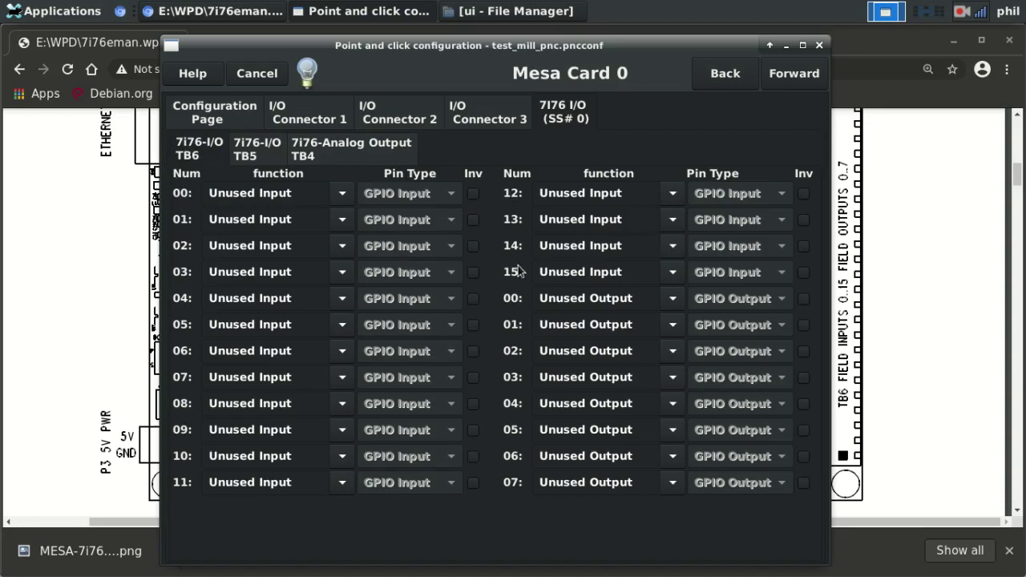
click(909, 288)
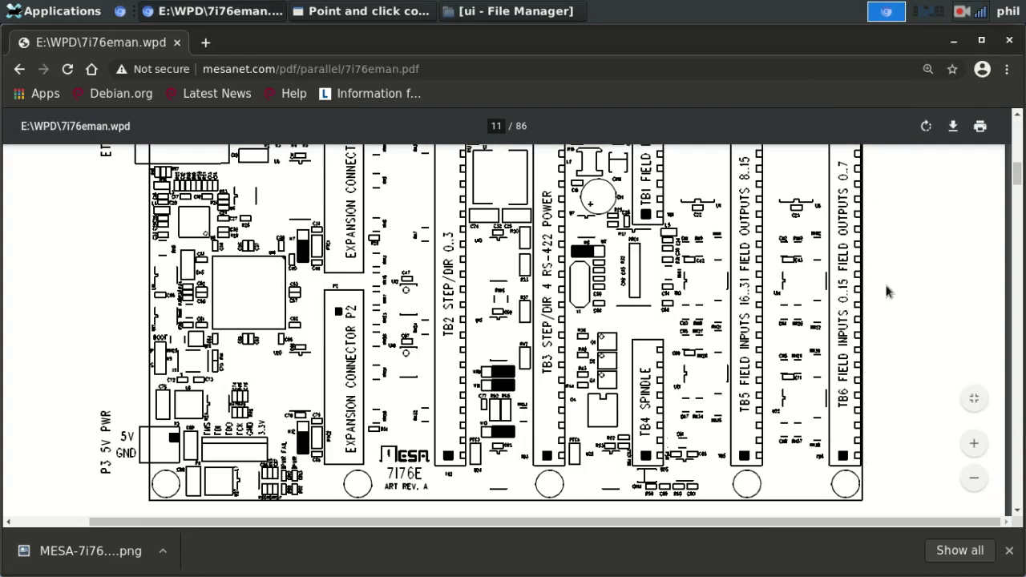
scroll(886, 281, up, 1)
scroll(886, 276, up, 1)
scroll(886, 277, down, 1)
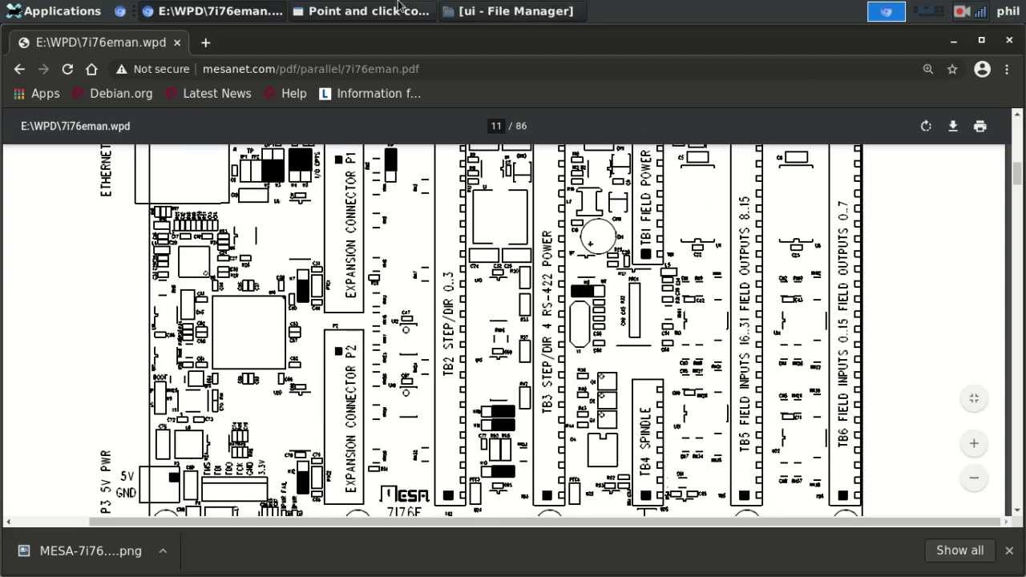
click(365, 11)
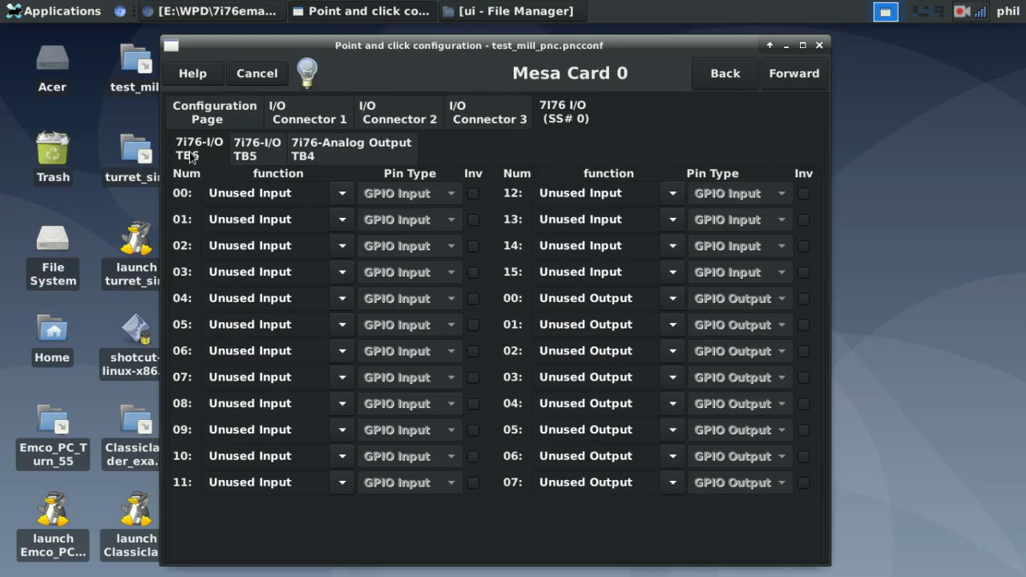
Assign the Multi Hand Wheel MPG jog function to encoder 0 on TB5 of the 7I76 I/O card
click(251, 153)
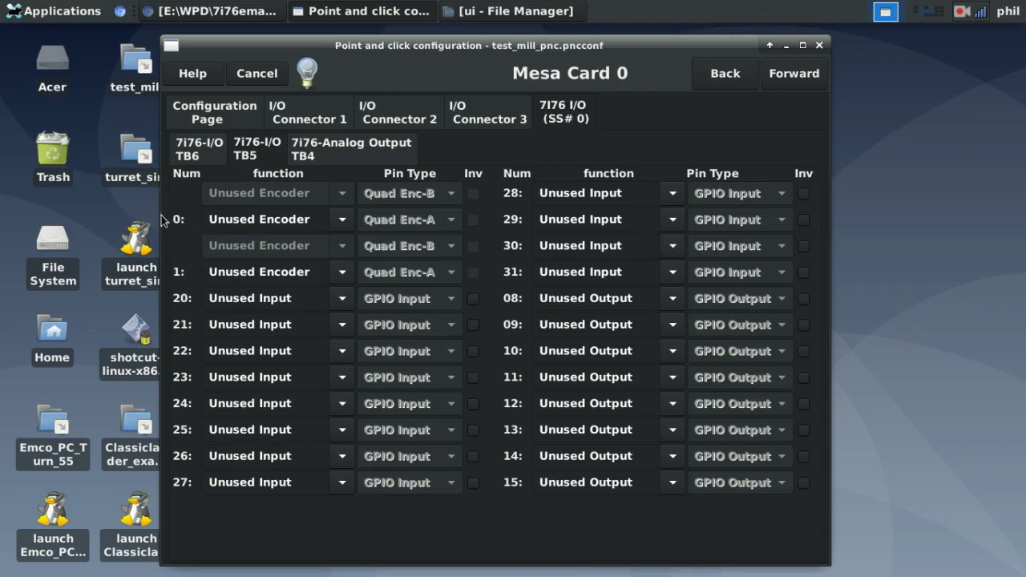
click(341, 220)
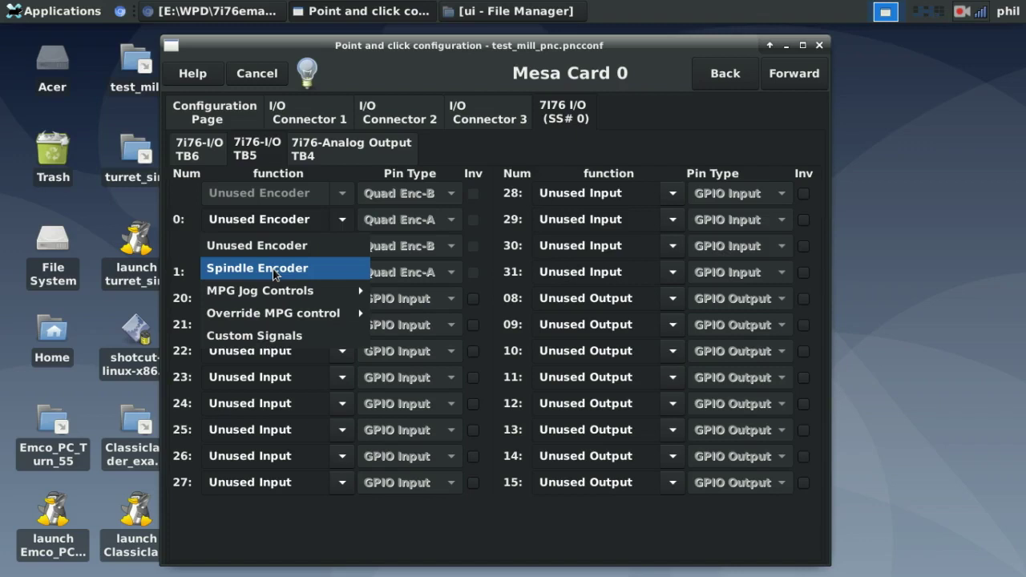
mouse_move(271, 291)
mouse_move(241, 314)
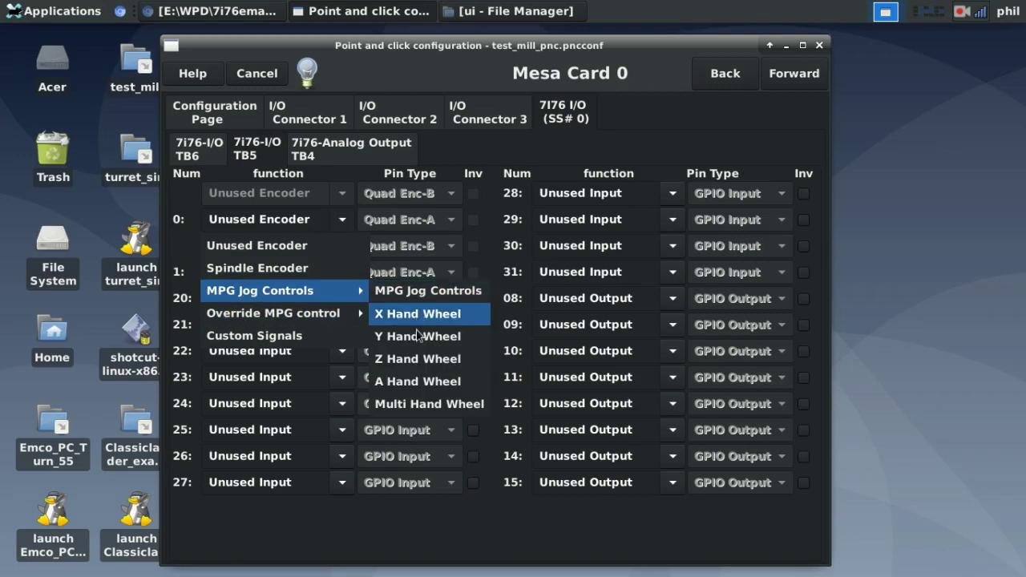
click(412, 398)
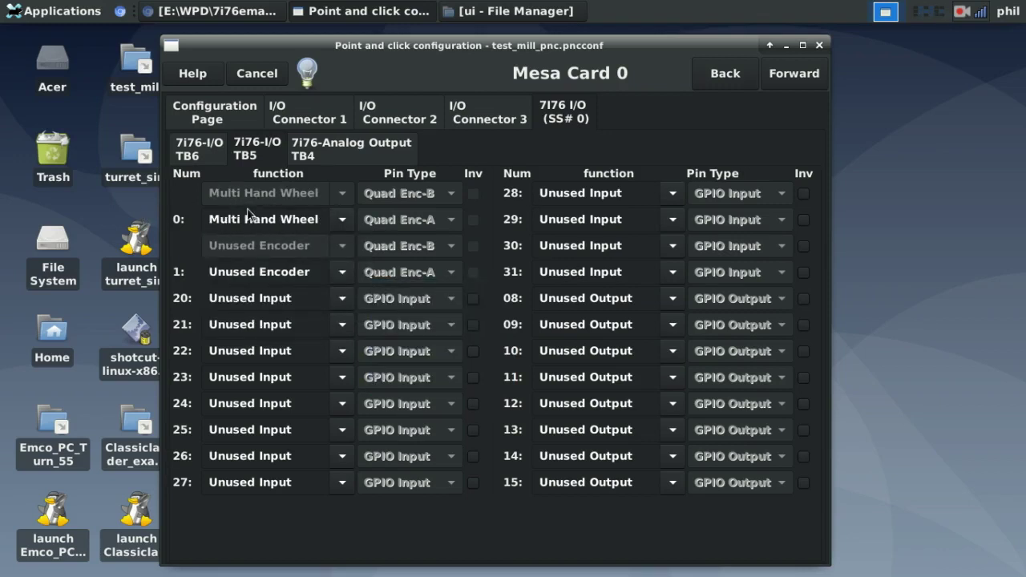
Review the functions offered for encoder 1 on TB5, leaving it unused, and check the TB5 terminals in the manual
click(343, 273)
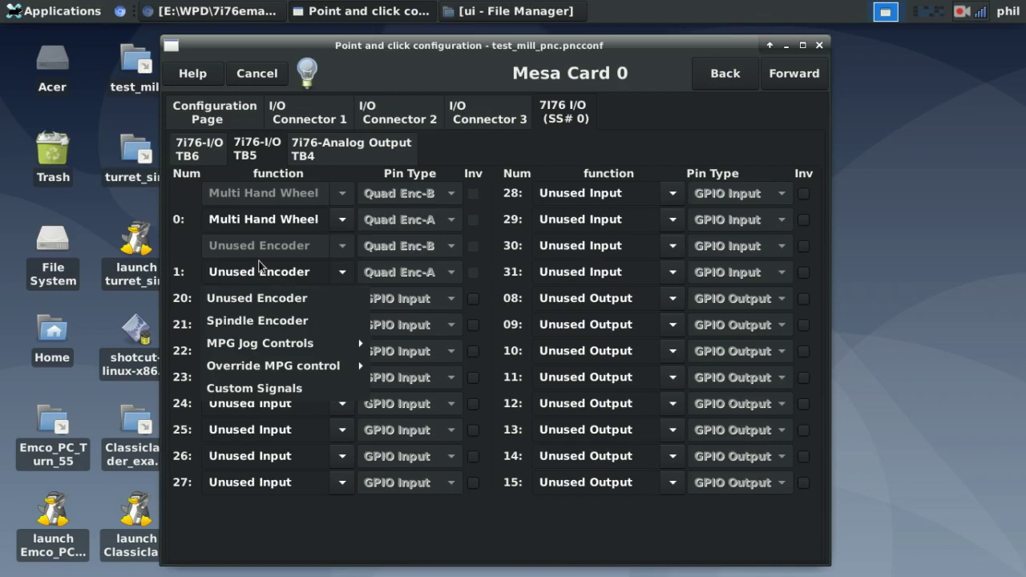
click(170, 282)
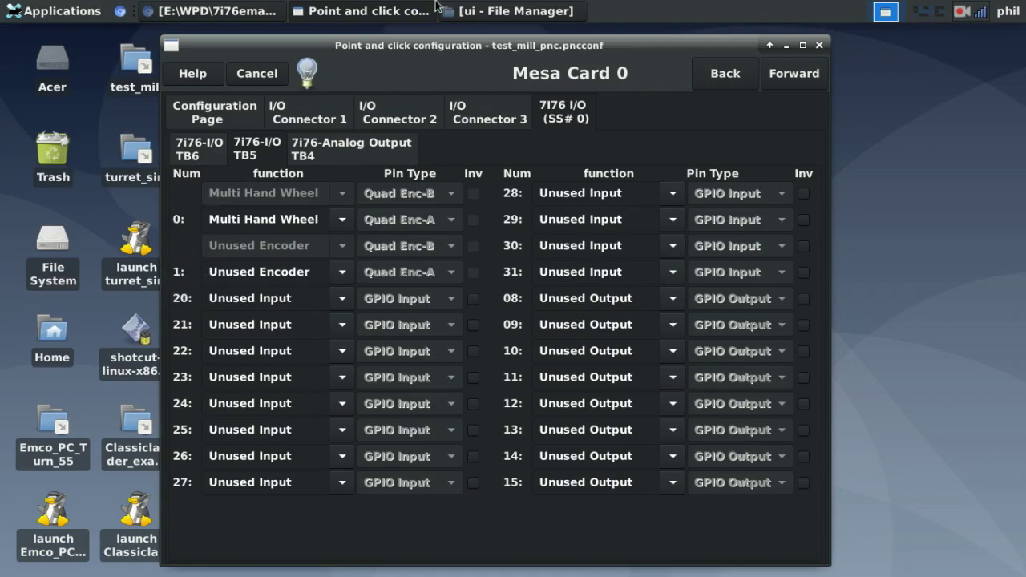
click(228, 10)
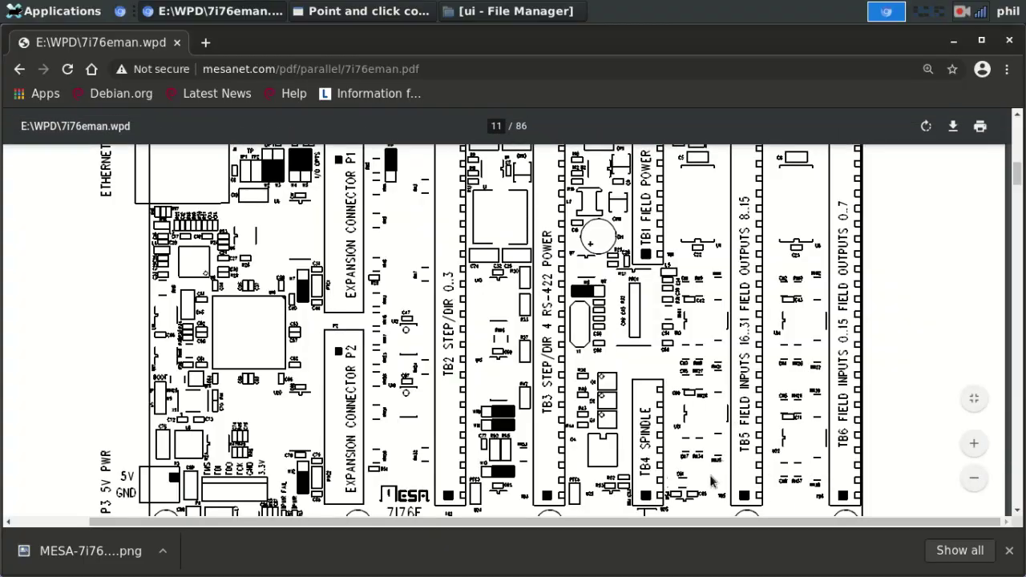
click(386, 9)
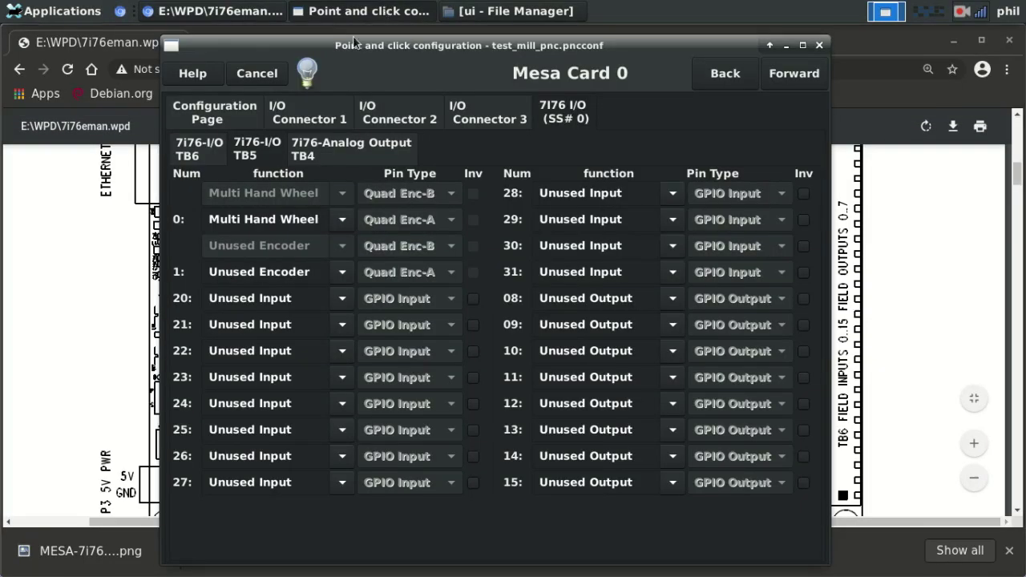
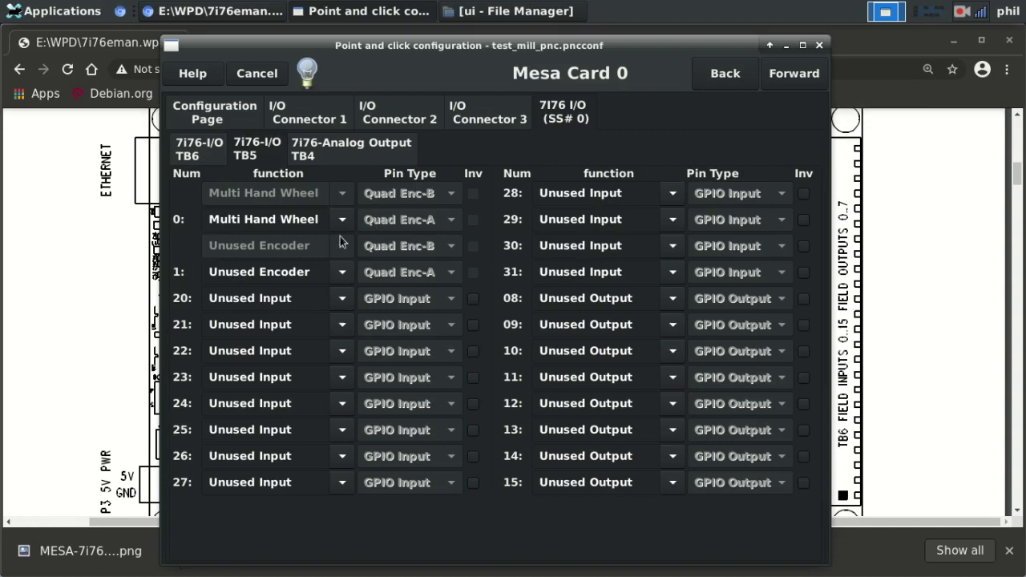
Review the card options for channels 0 and 1 on I/O Connector 1, keeping 7i76 Mode 2 and Unused Channel, and glance at the board diagram
click(275, 118)
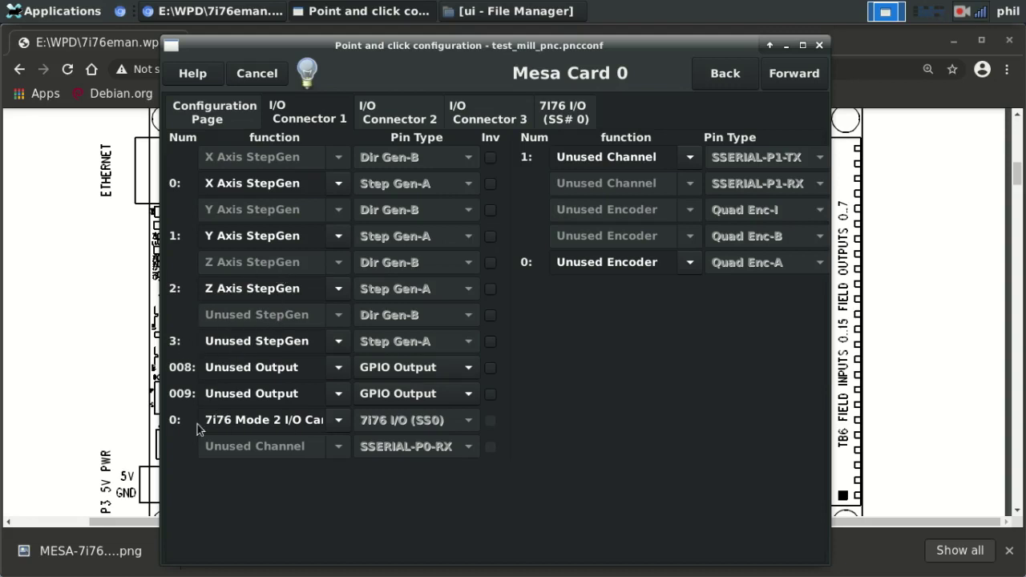
click(339, 422)
click(282, 497)
click(690, 158)
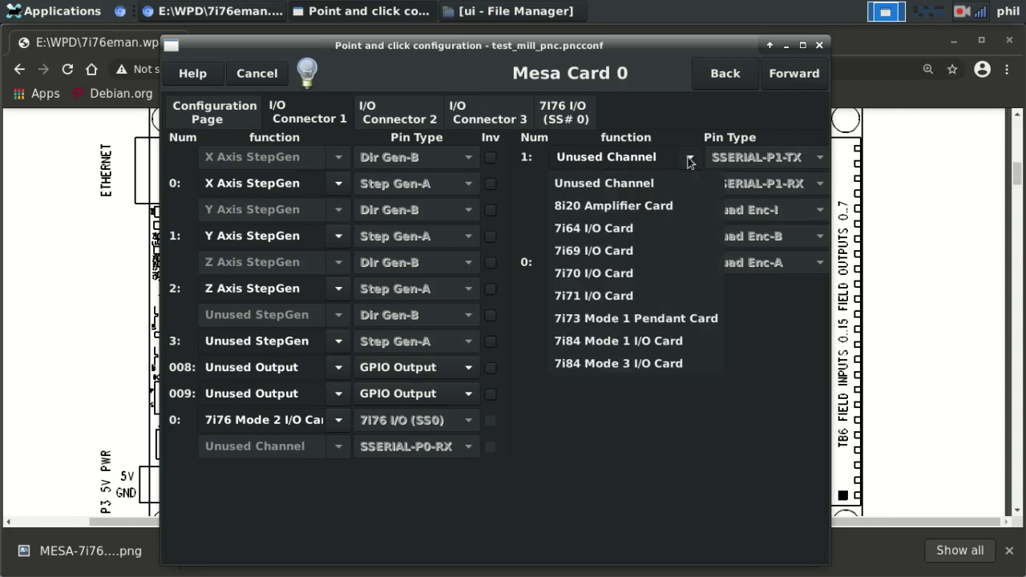
click(688, 157)
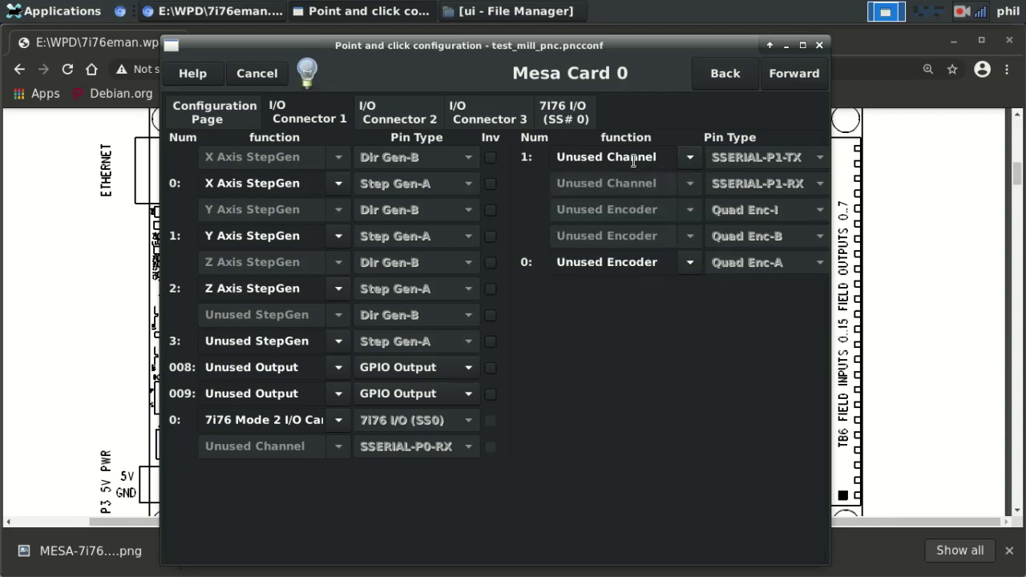
click(691, 164)
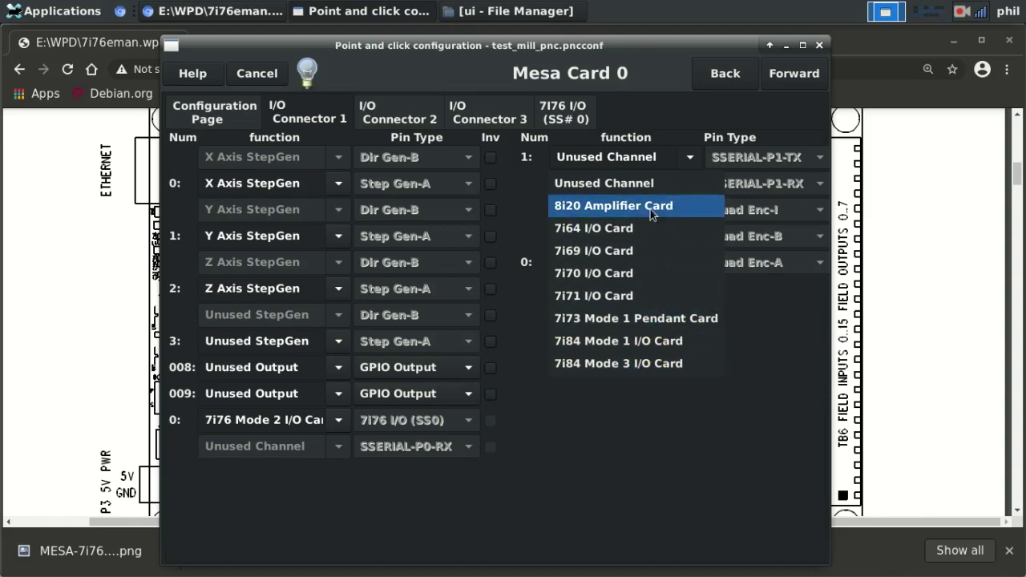
click(738, 158)
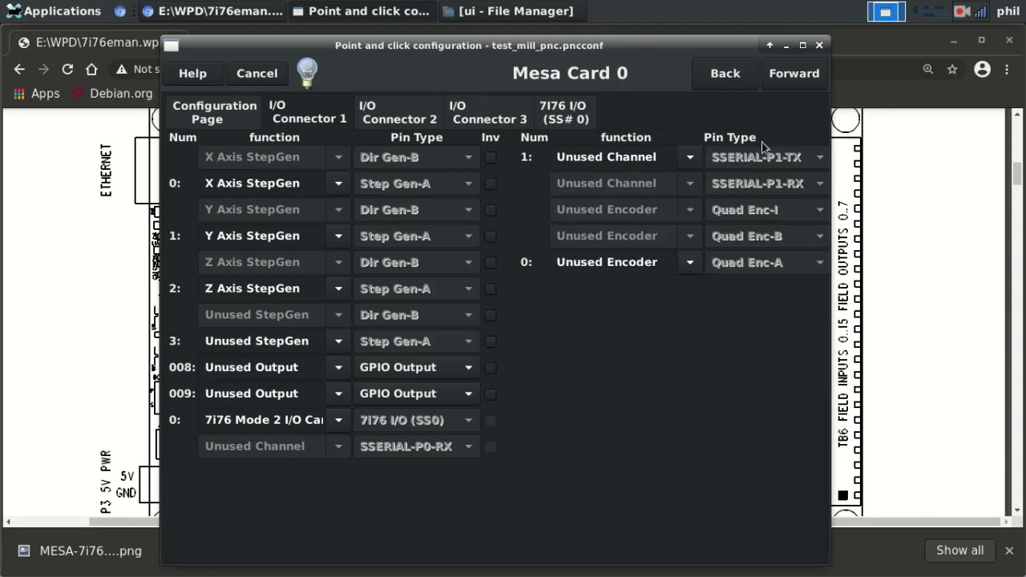
key(alt+Tab)
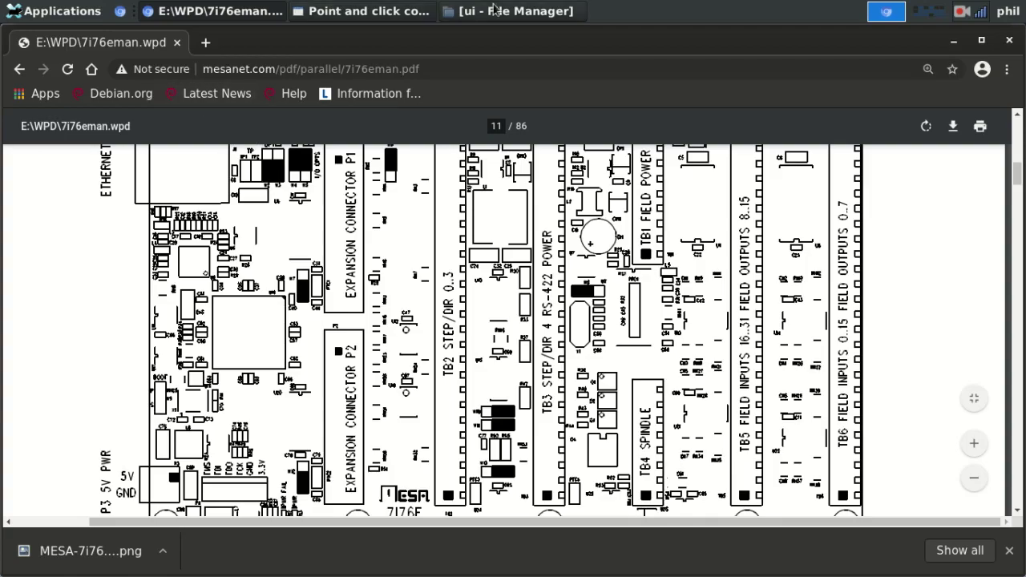
click(159, 9)
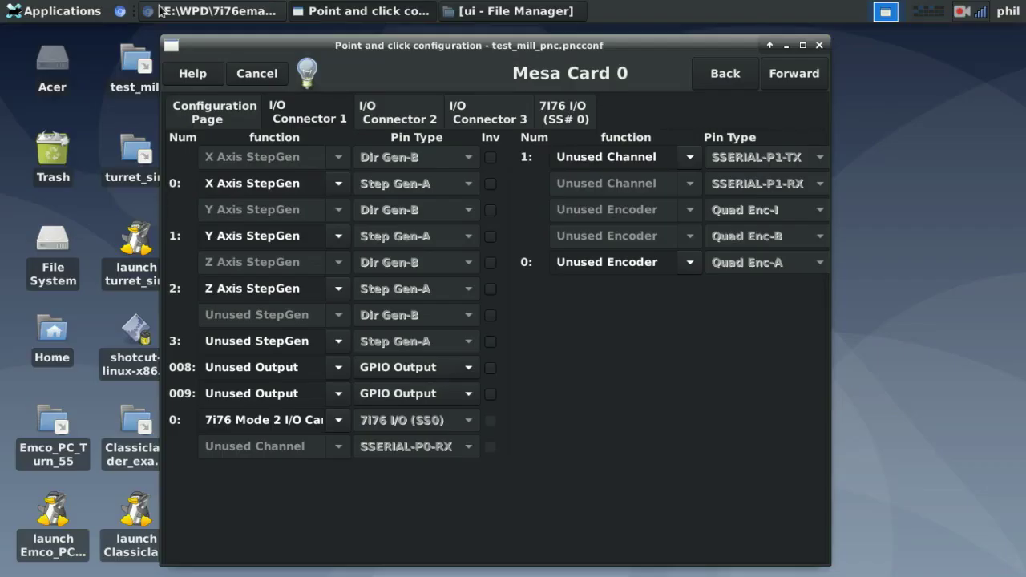
Review the spindle, MPG jog, override and custom functions offered for encoder 0 on I/O Connector 1, leaving it as Unused Encoder
click(687, 268)
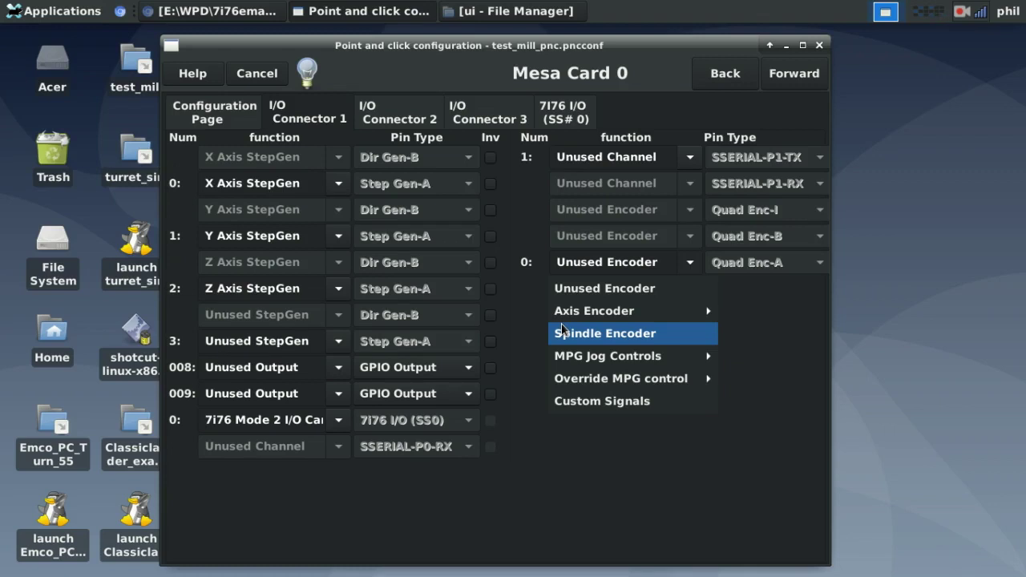
mouse_move(586, 365)
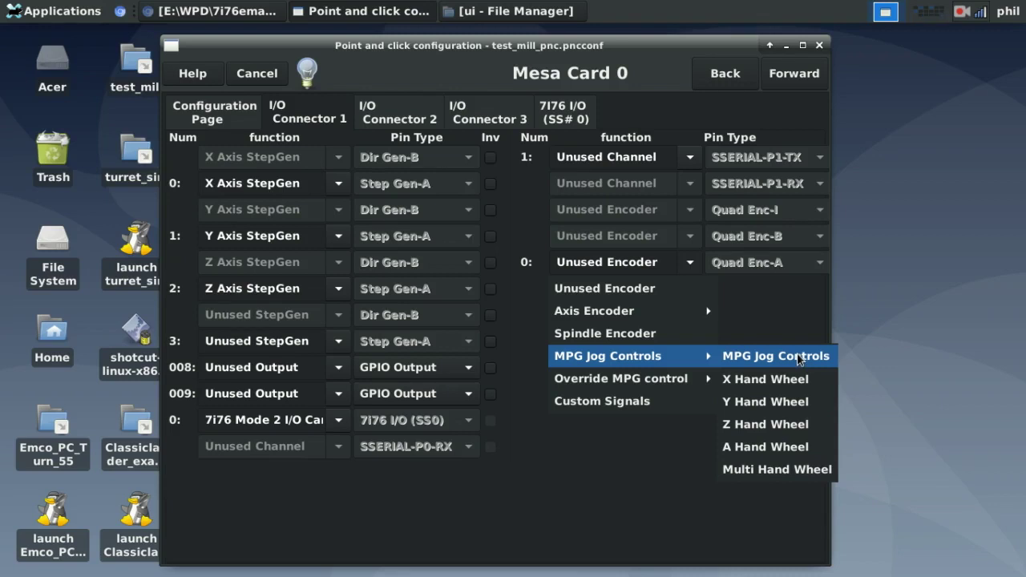
click(604, 482)
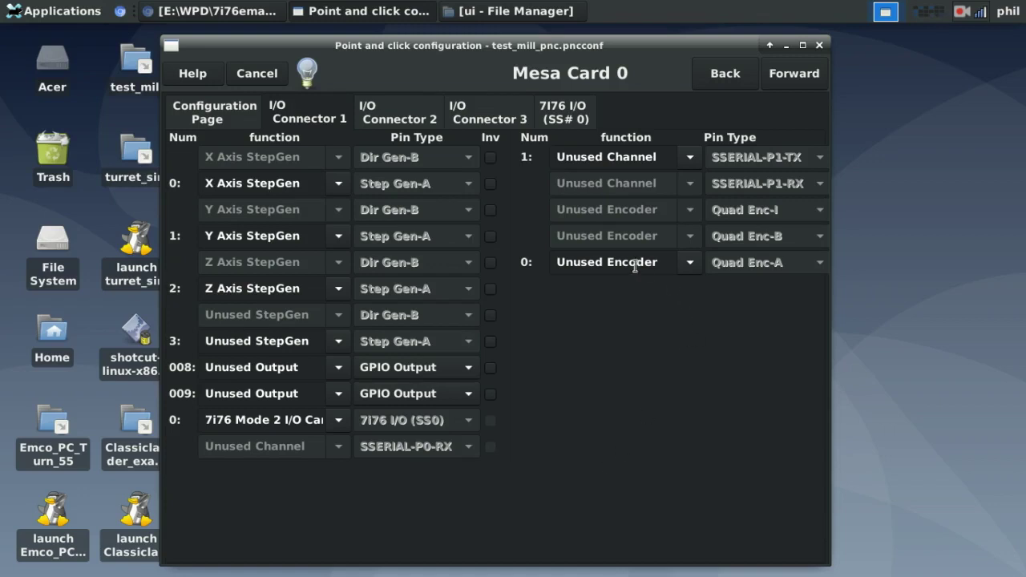
click(694, 260)
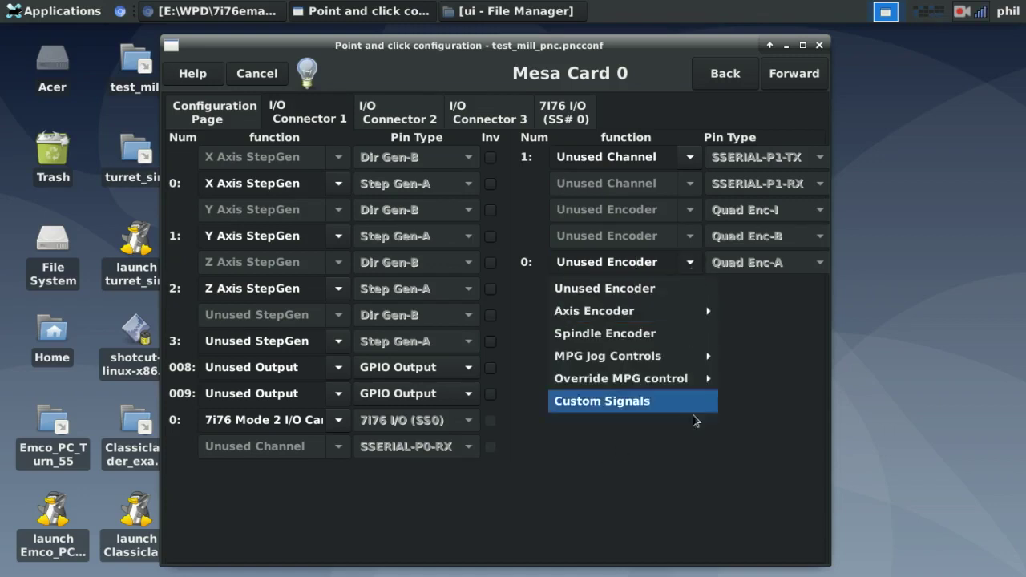
click(711, 463)
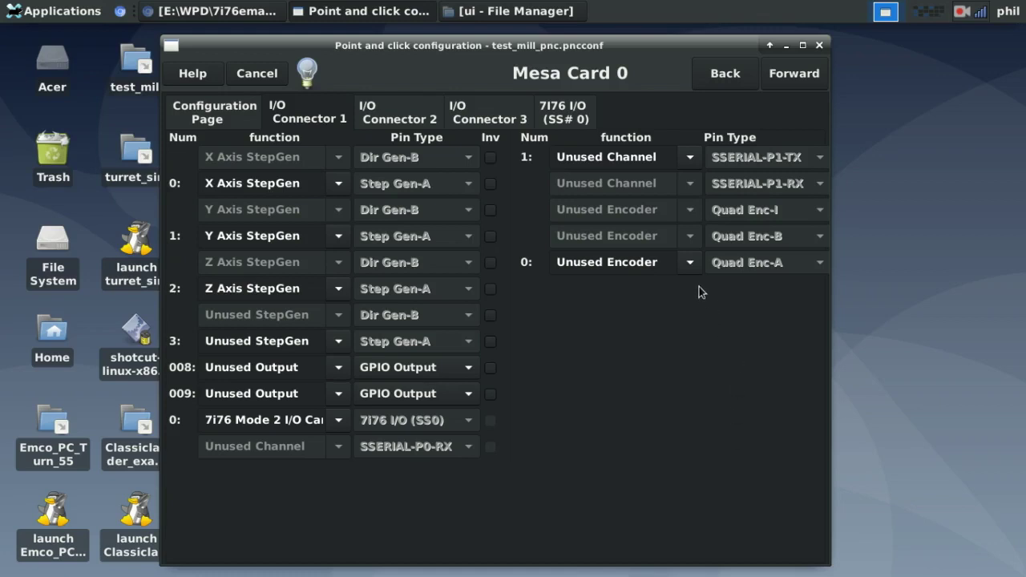
Assign the Spindle Encoder function to encoder 0 on I/O Connector 1
click(688, 263)
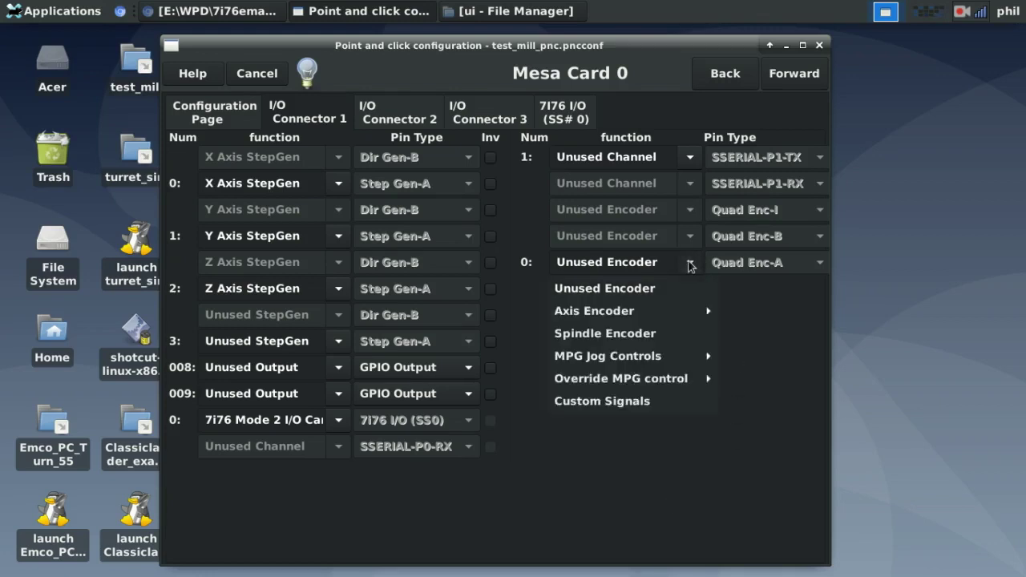
click(576, 331)
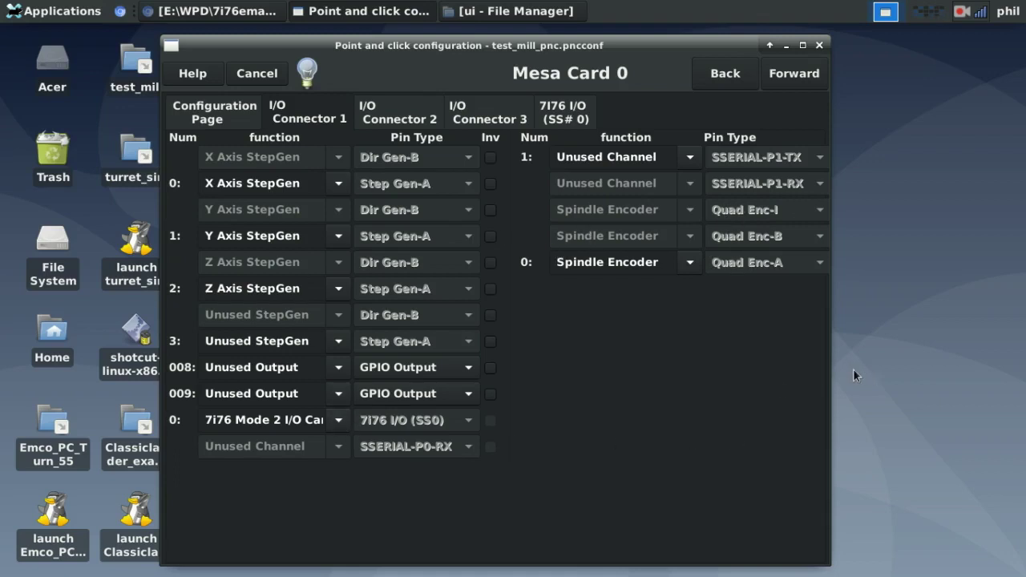
Compare the pin assignments of I/O Connectors 2 and 3 with expansion connectors P1 and P2 in the 7i76e manual's board diagram
click(396, 118)
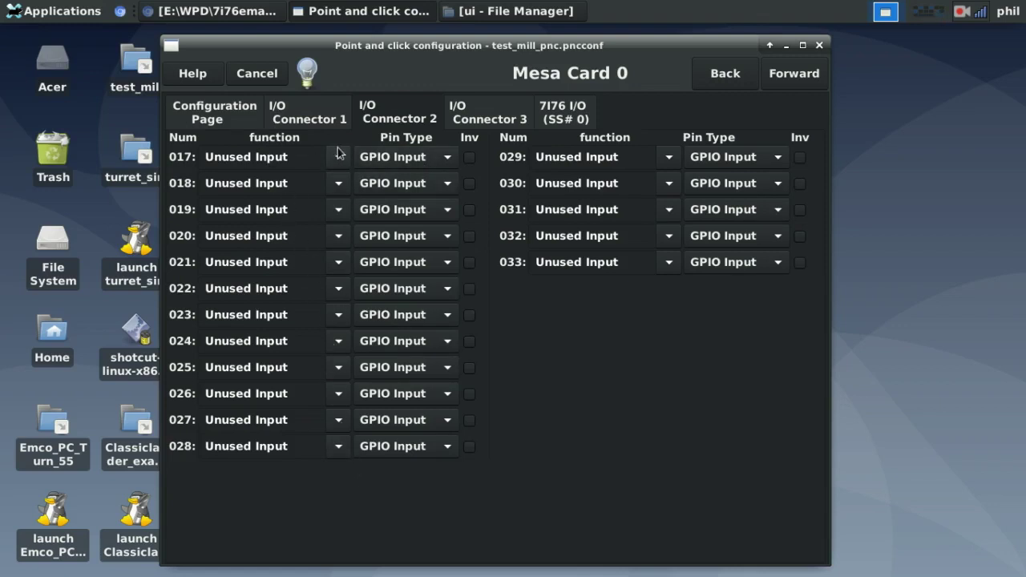
click(218, 11)
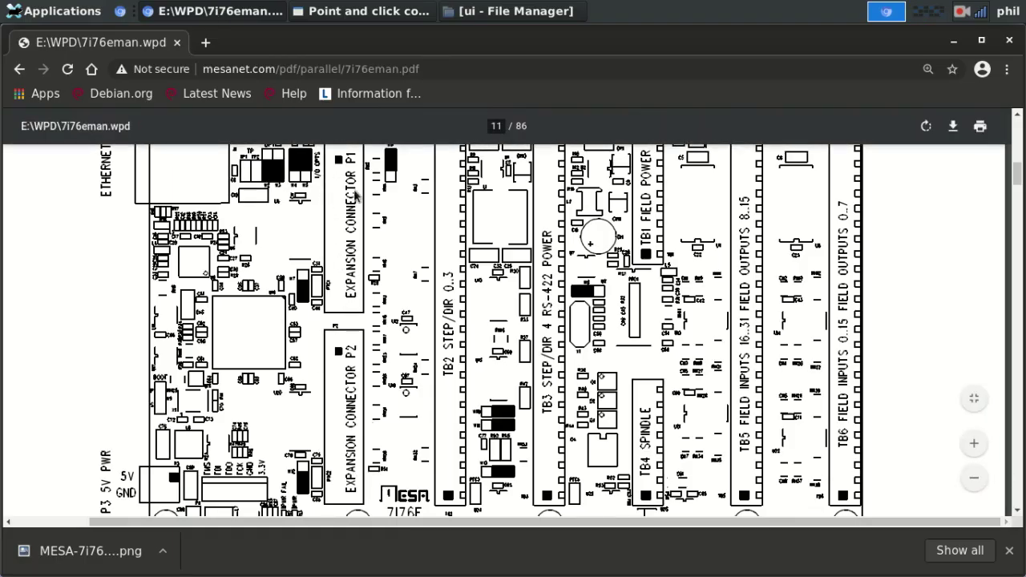
click(322, 12)
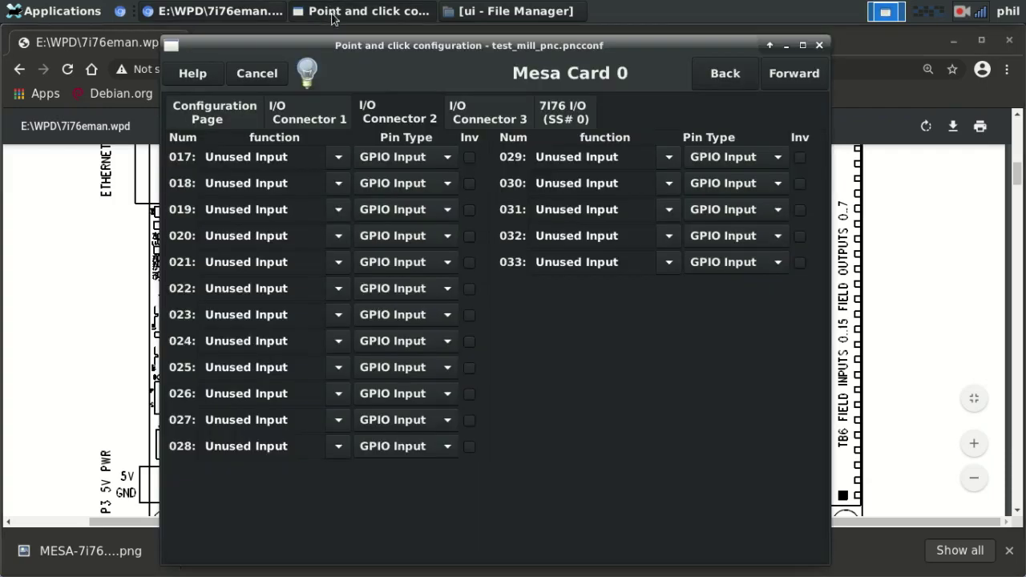
click(493, 113)
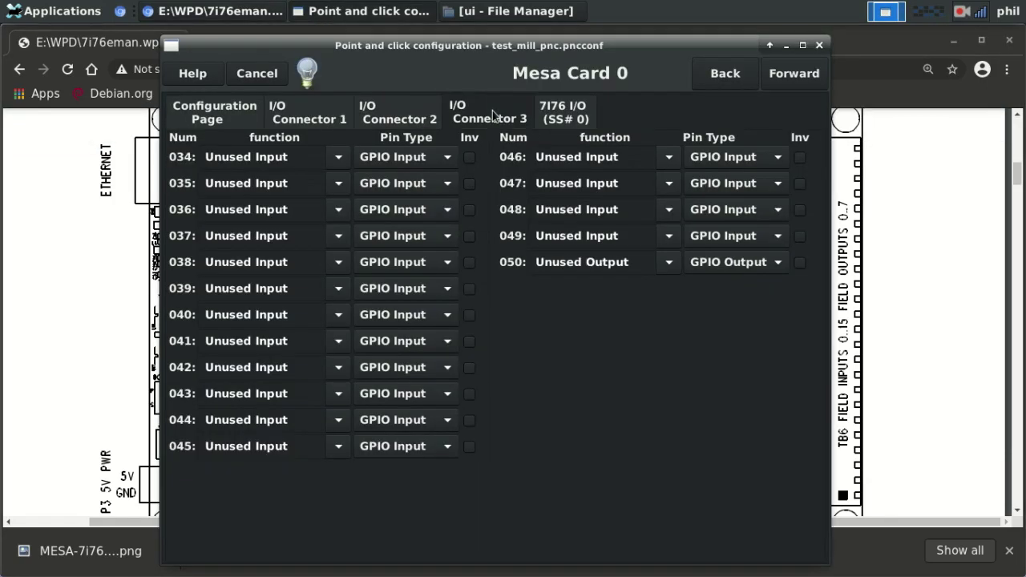
click(428, 115)
click(497, 116)
click(891, 146)
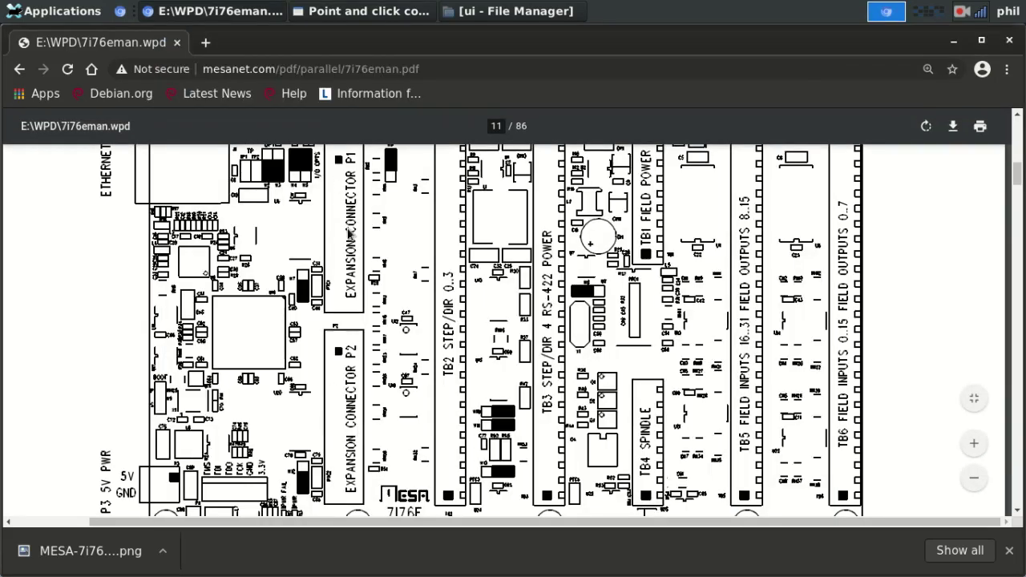
click(370, 10)
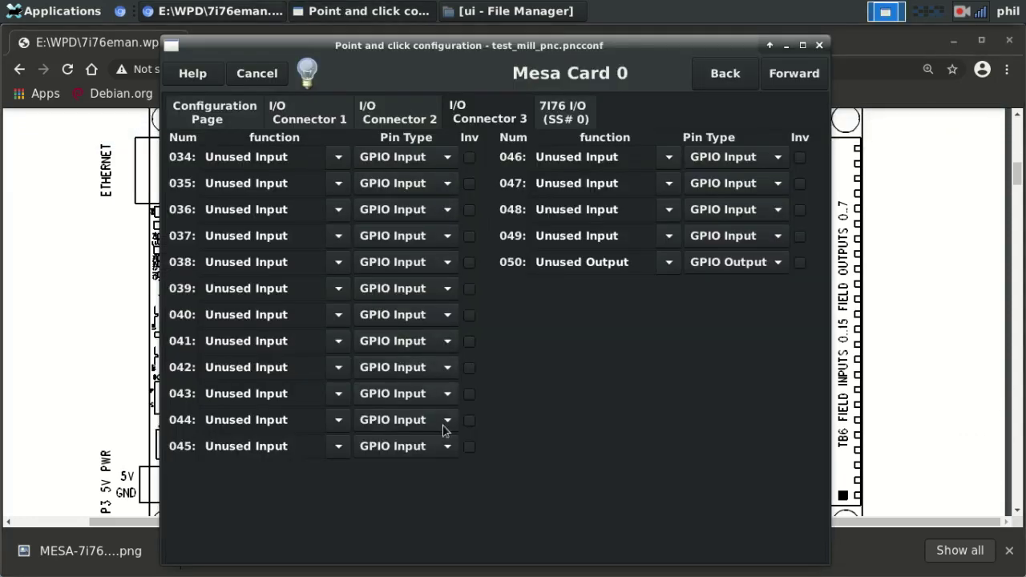
Examine the functions available for 7I76 TB6 input 04, including limits, home, digital, axis selection, operation, external control, axis rapid and BLDC signals
click(566, 118)
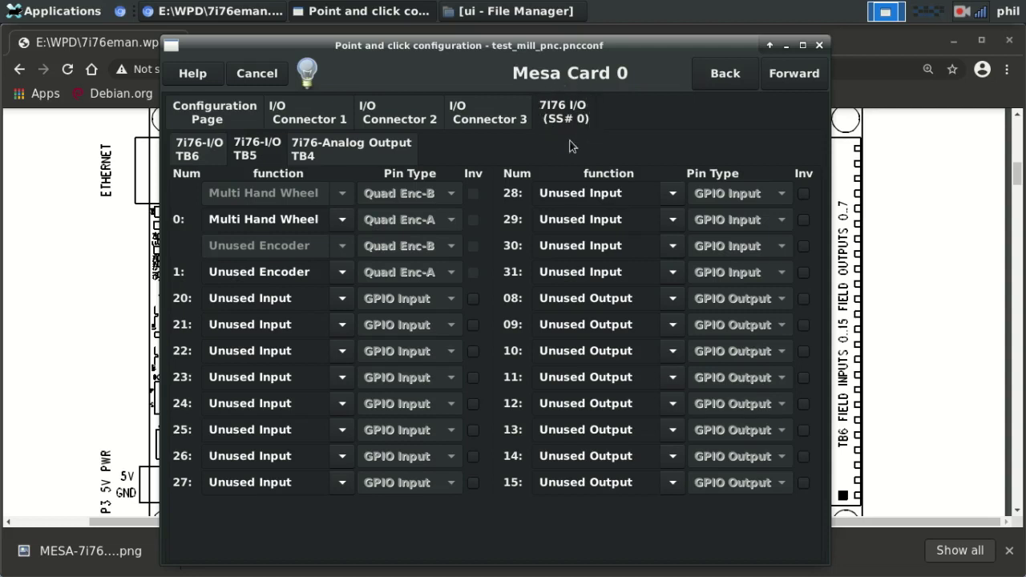
click(205, 147)
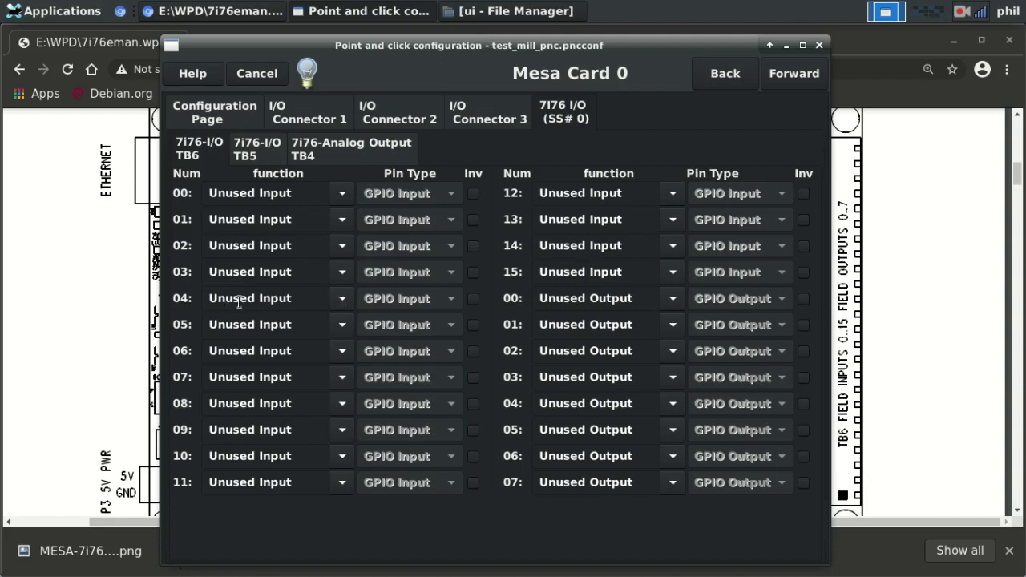
click(343, 305)
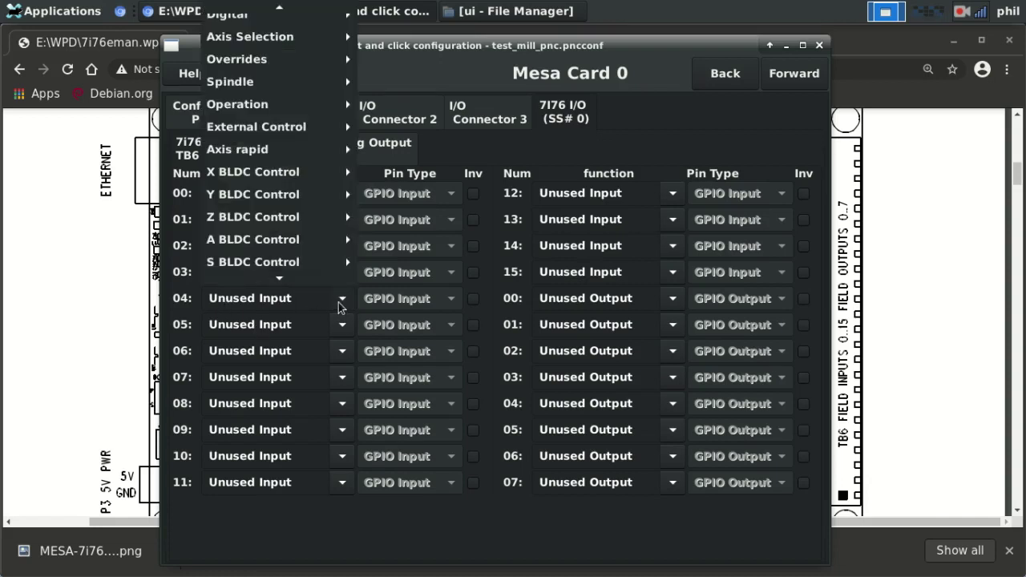
scroll(341, 200, up, 4)
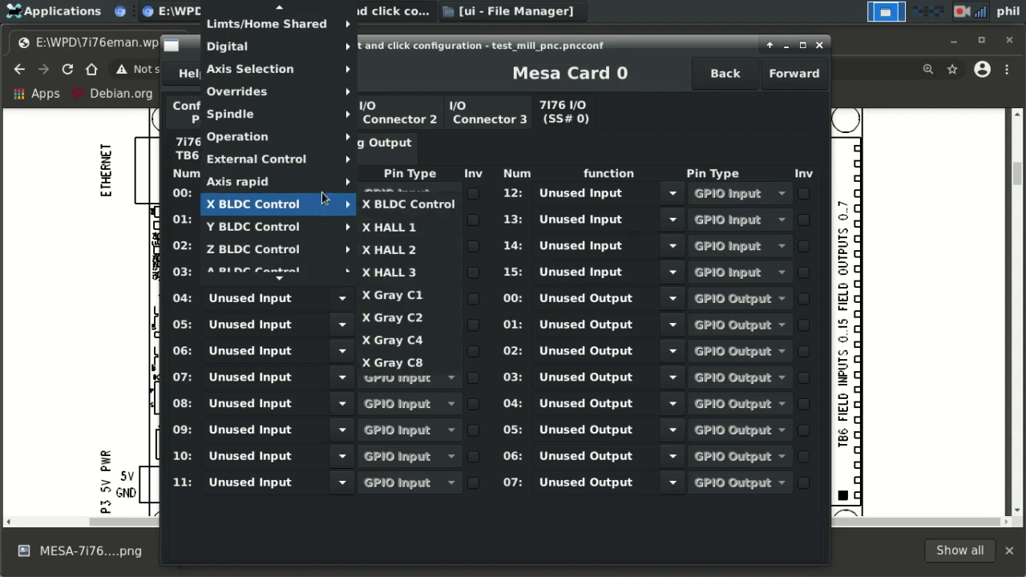
mouse_move(282, 40)
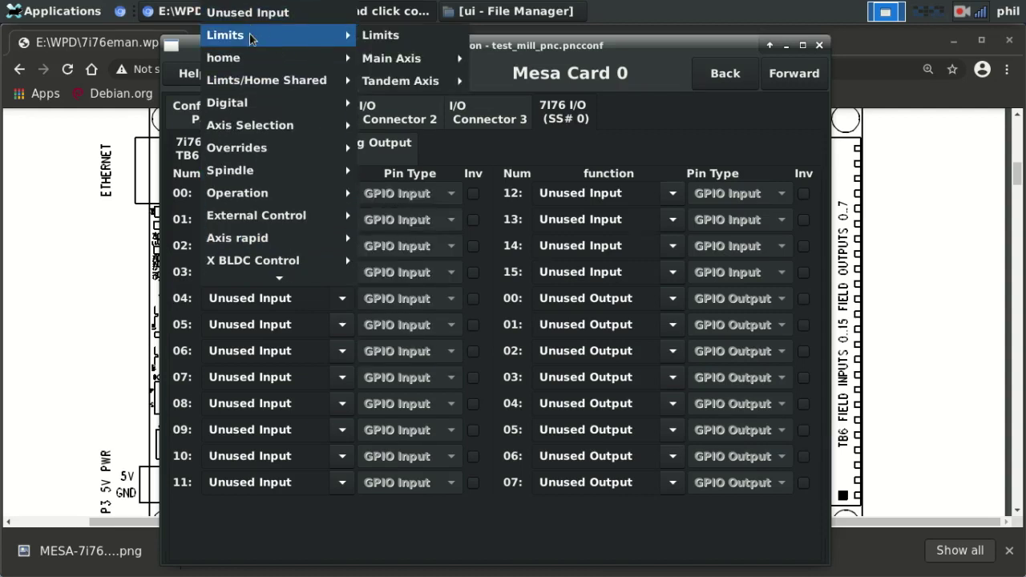
mouse_move(411, 69)
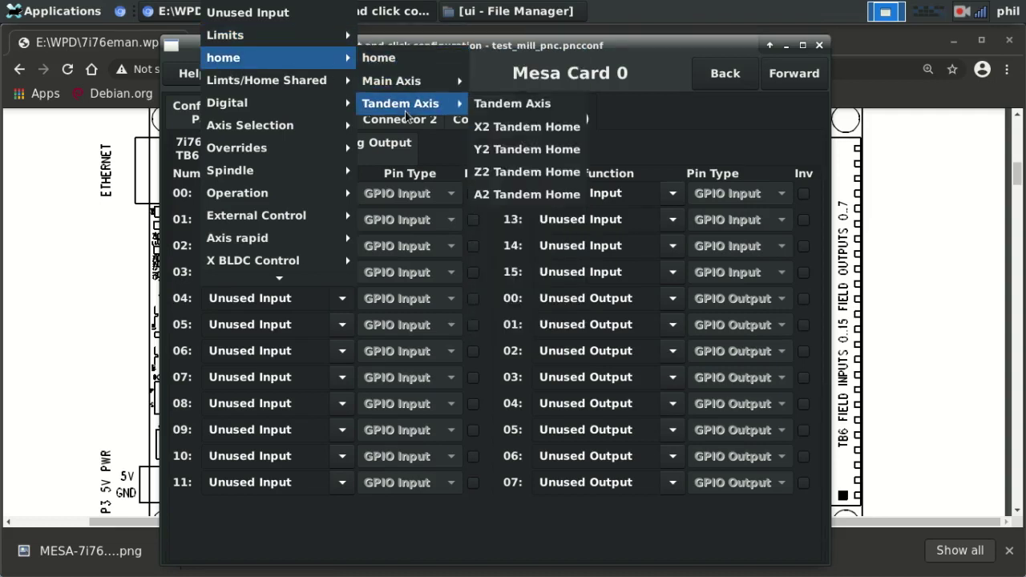
mouse_move(248, 84)
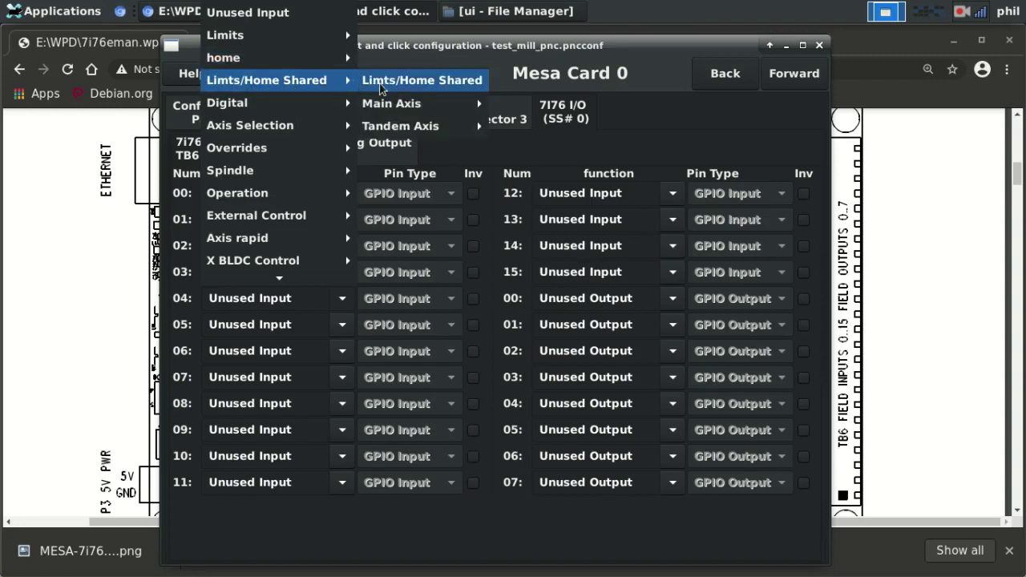
mouse_move(255, 108)
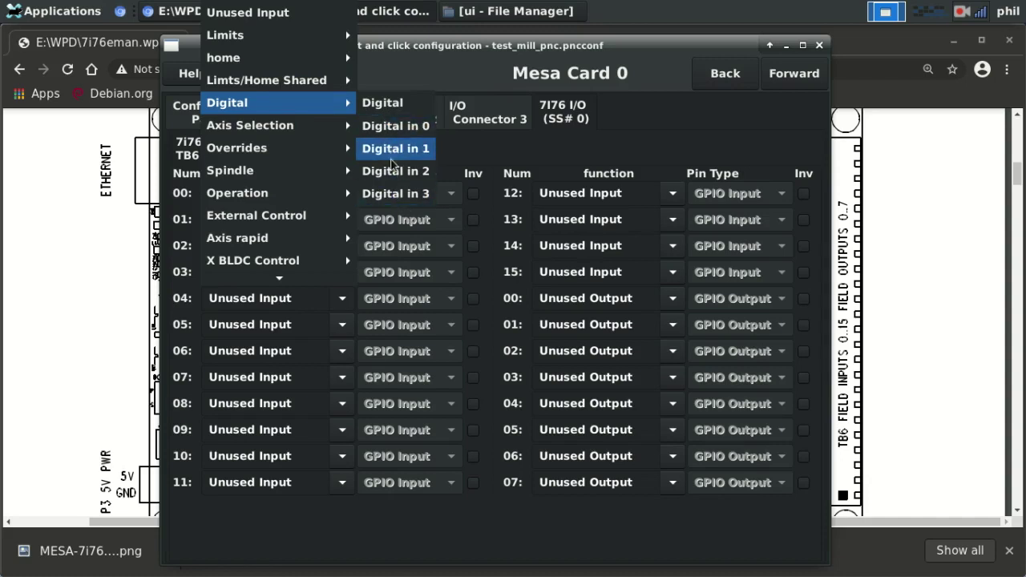
mouse_move(265, 276)
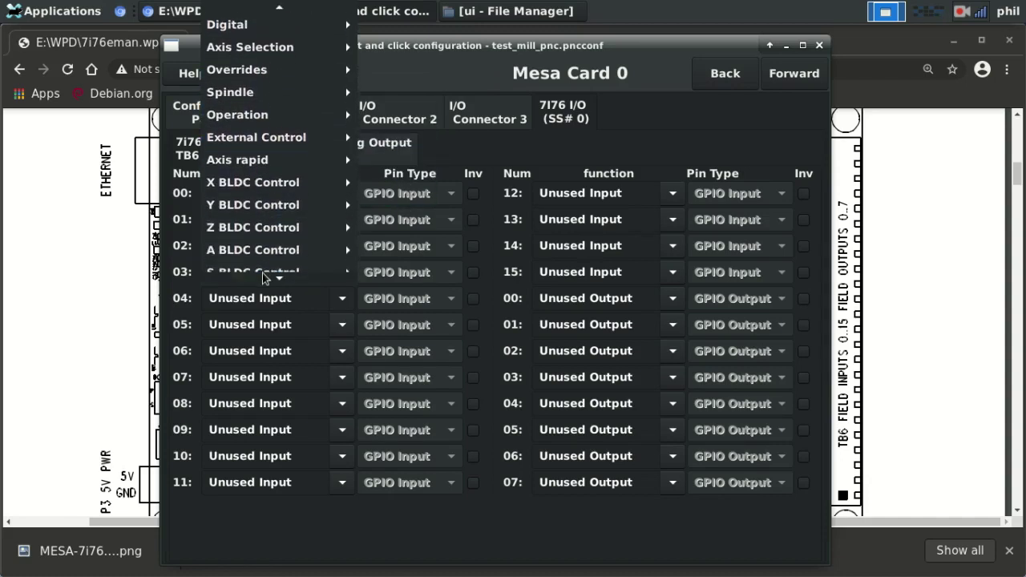
mouse_move(235, 20)
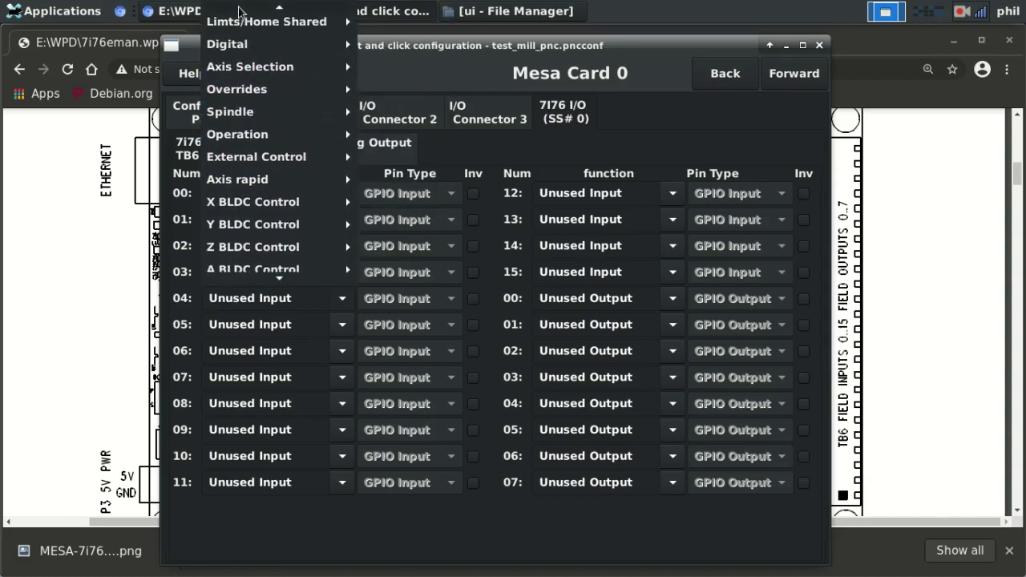
mouse_move(258, 200)
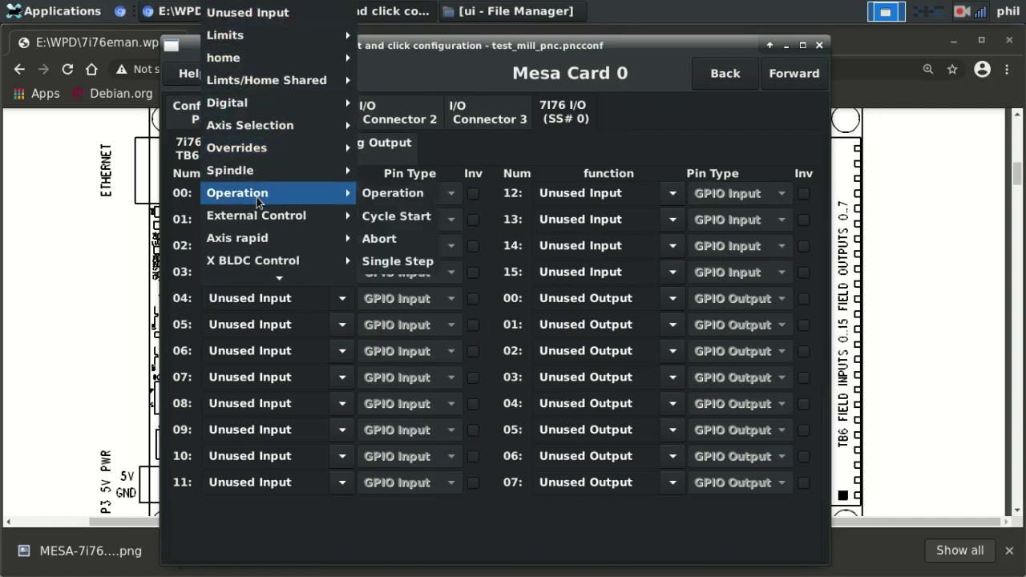
mouse_move(224, 170)
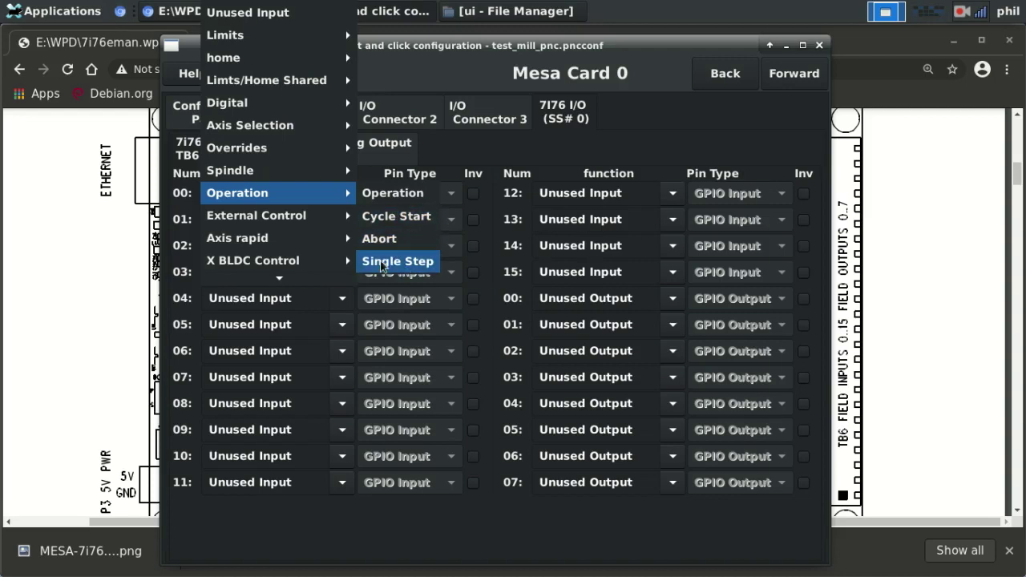
mouse_move(272, 126)
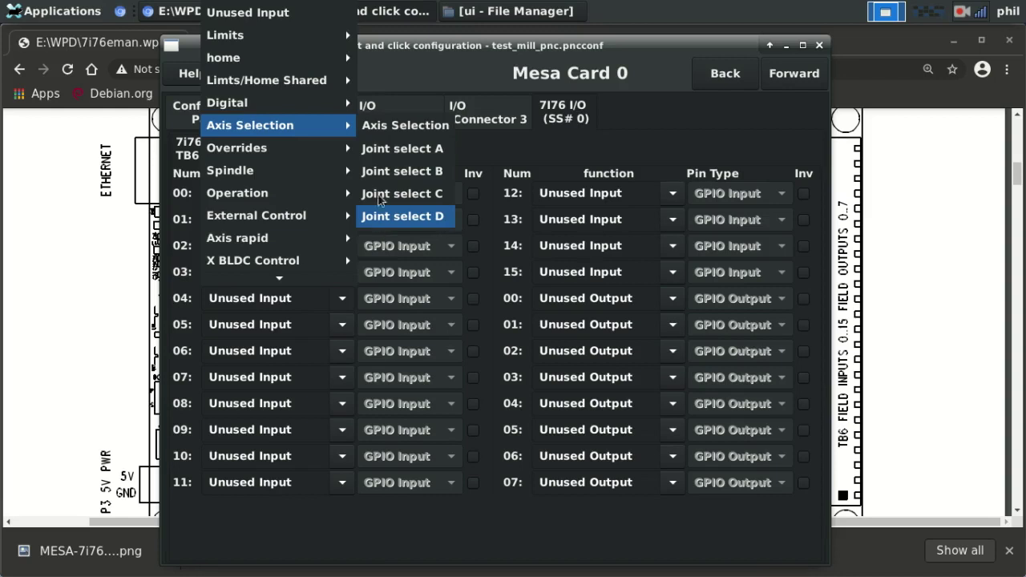
mouse_move(259, 220)
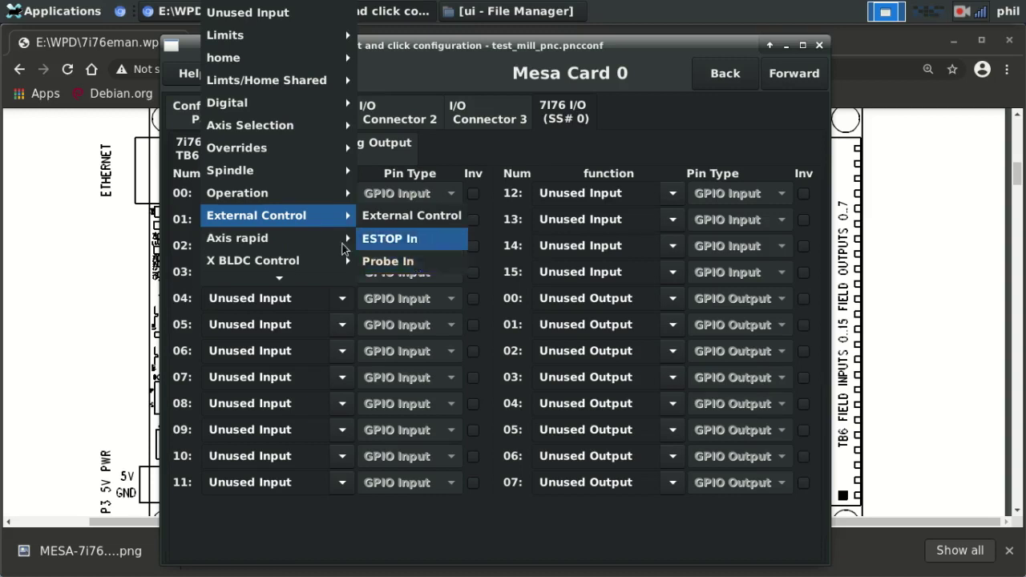
mouse_move(284, 239)
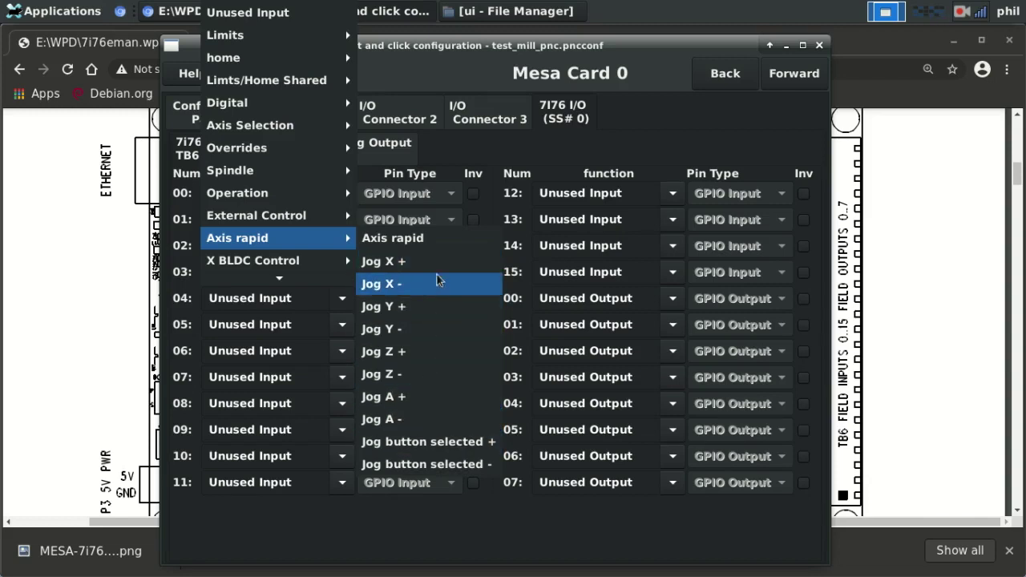
mouse_move(295, 265)
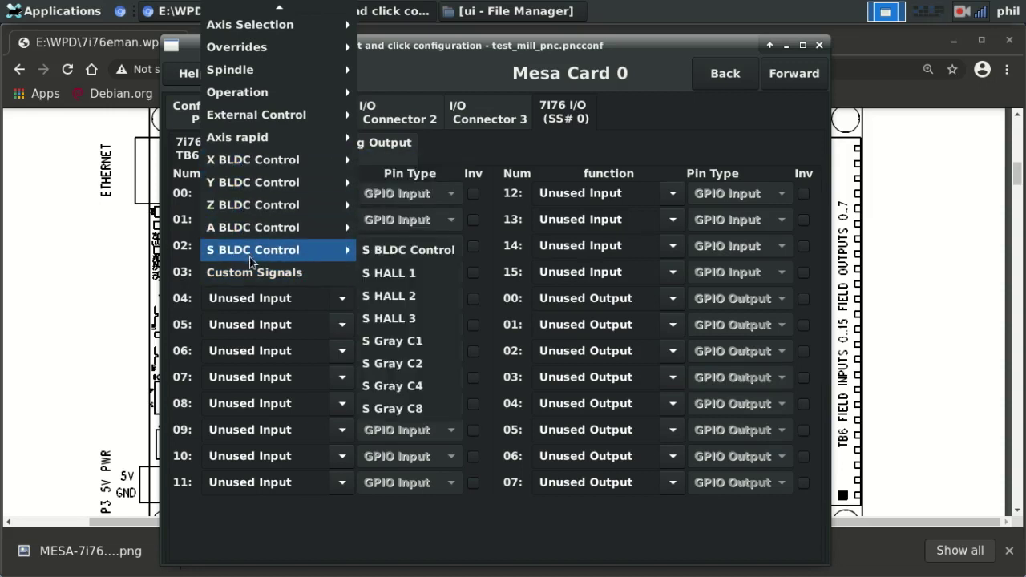
mouse_move(298, 210)
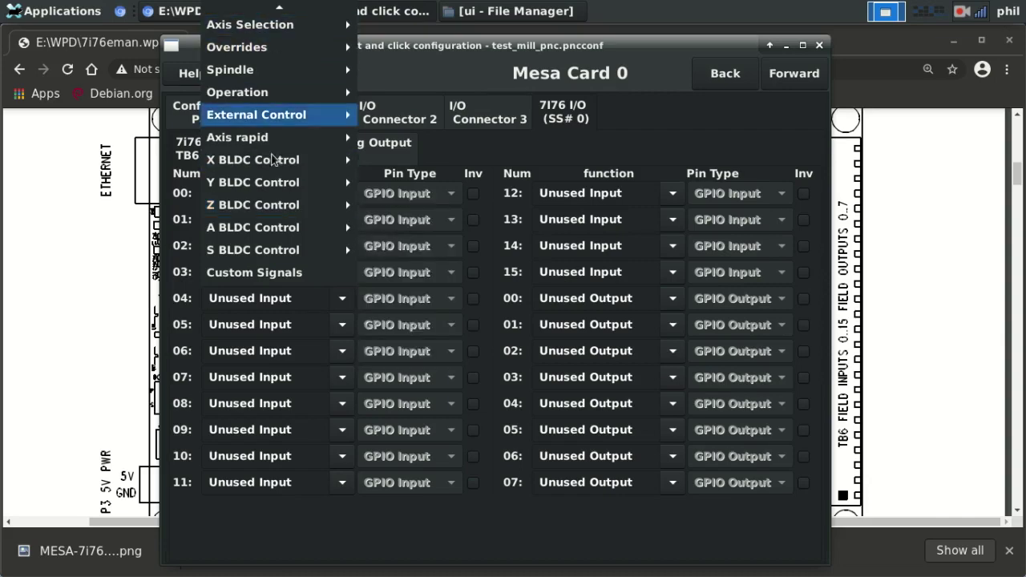
scroll(279, 96, up, 2)
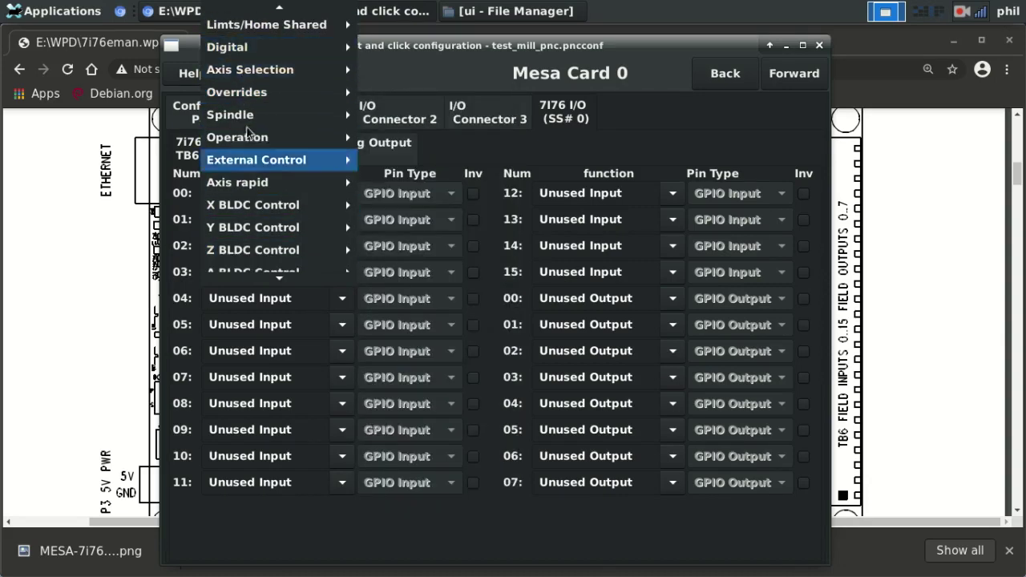
scroll(257, 72, down, 2)
mouse_move(257, 65)
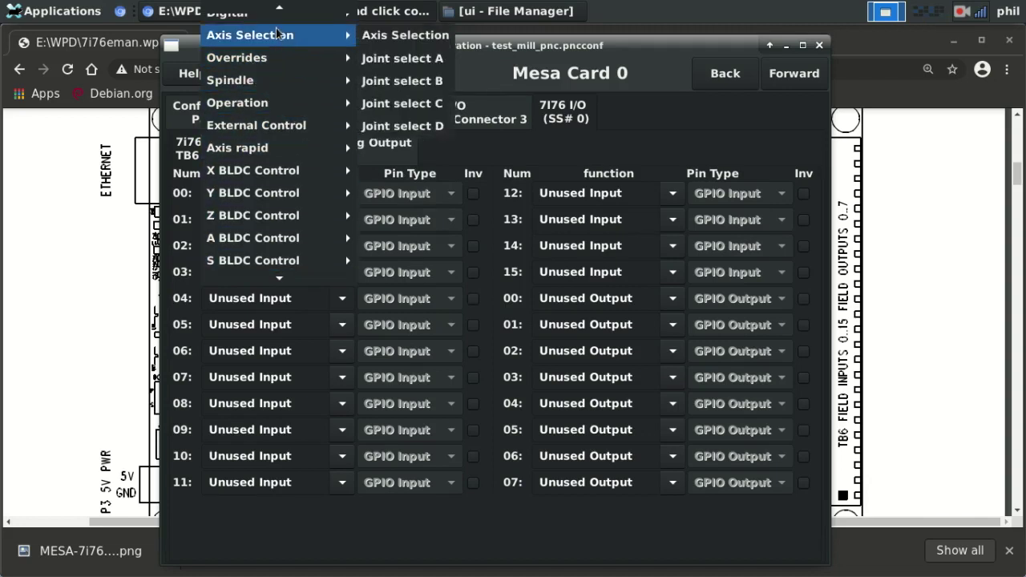
Assign the main-axis X Home function to input 04 on TB6
mouse_move(280, 10)
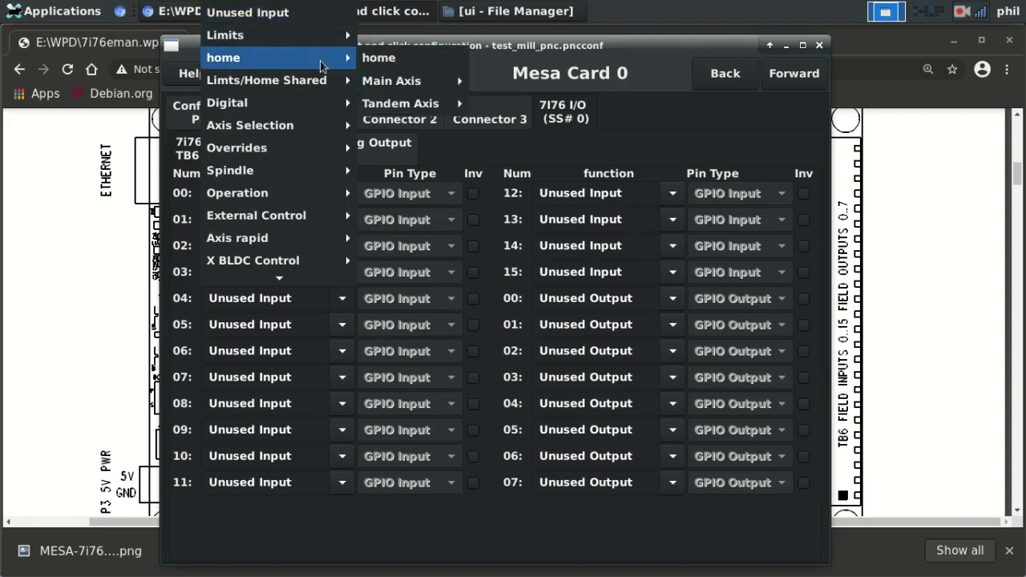
mouse_move(424, 84)
click(494, 104)
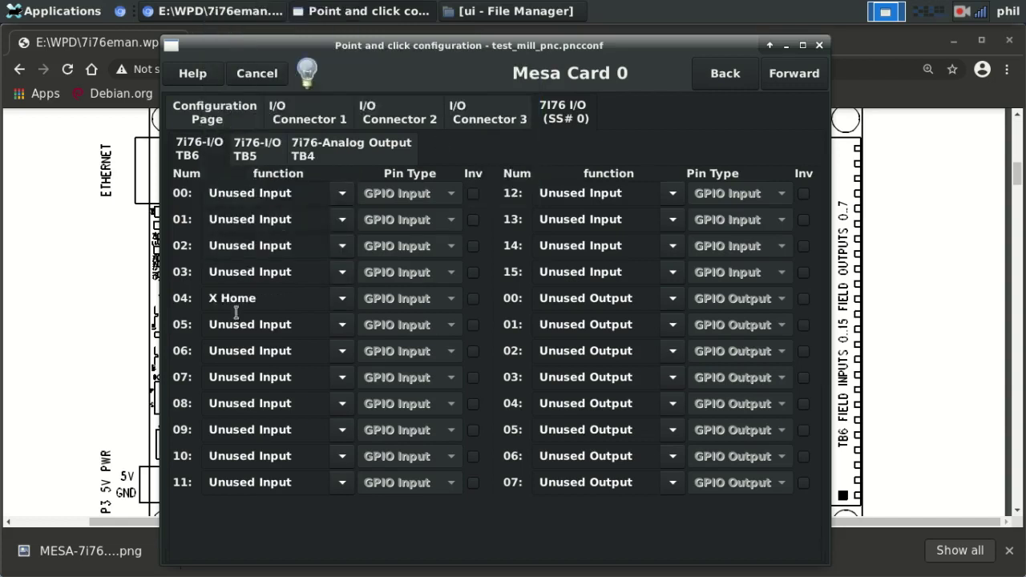
Assign the main-axis Y Home function to input 05 on TB6
click(329, 293)
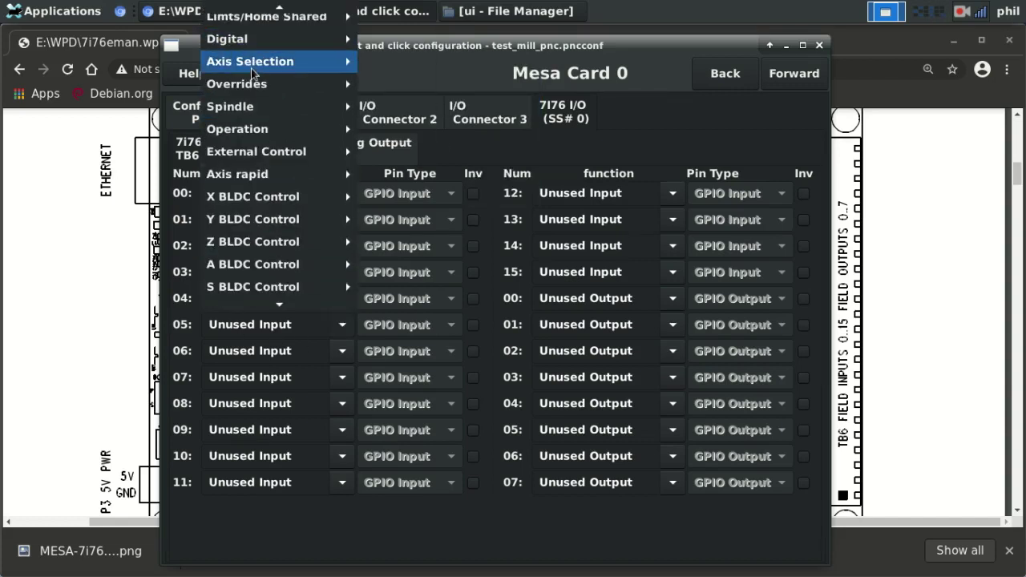
scroll(243, 105, up, 3)
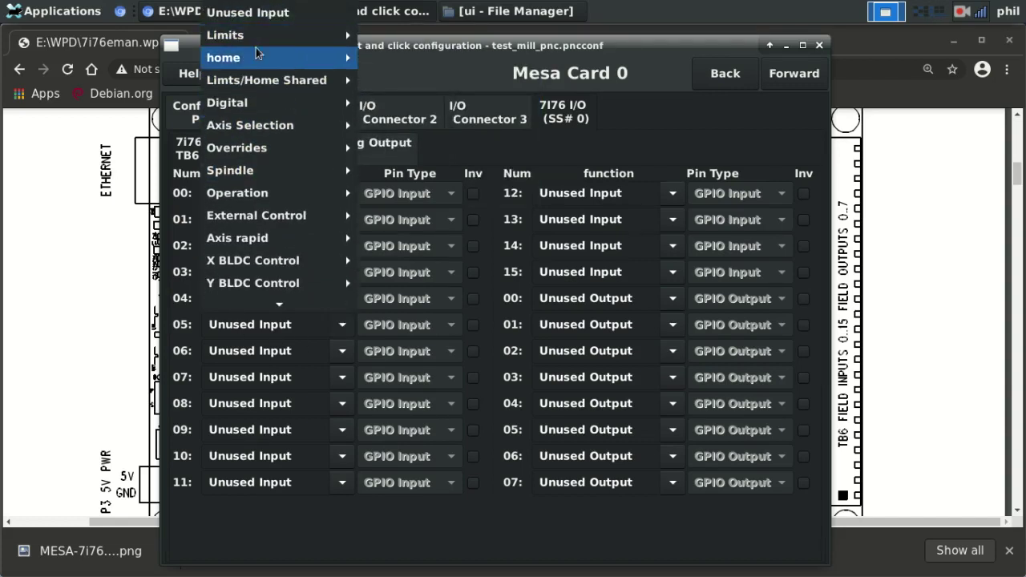
mouse_move(257, 56)
click(489, 125)
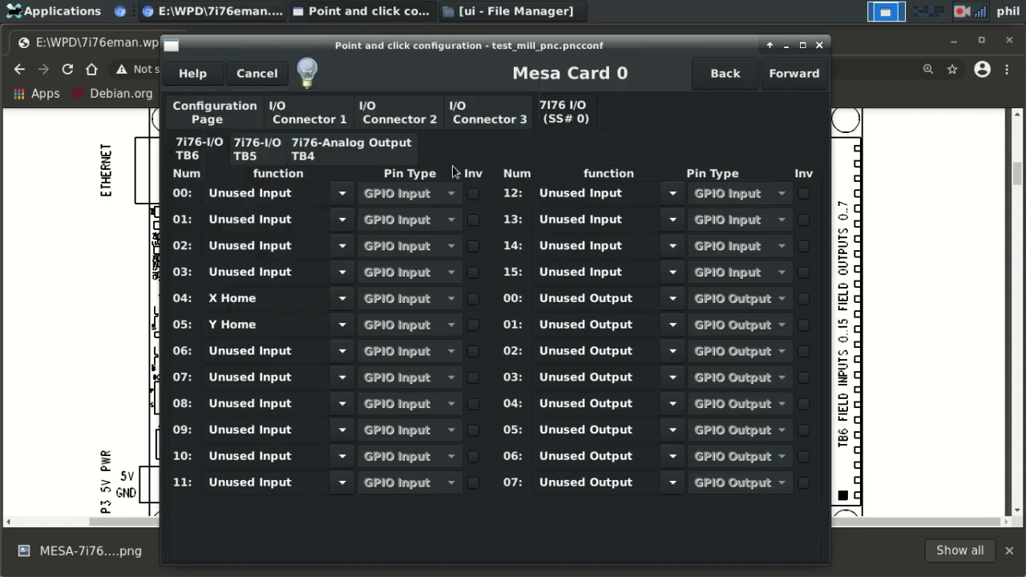
Assign the main-axis Z Home function to input 06 on TB6
click(343, 351)
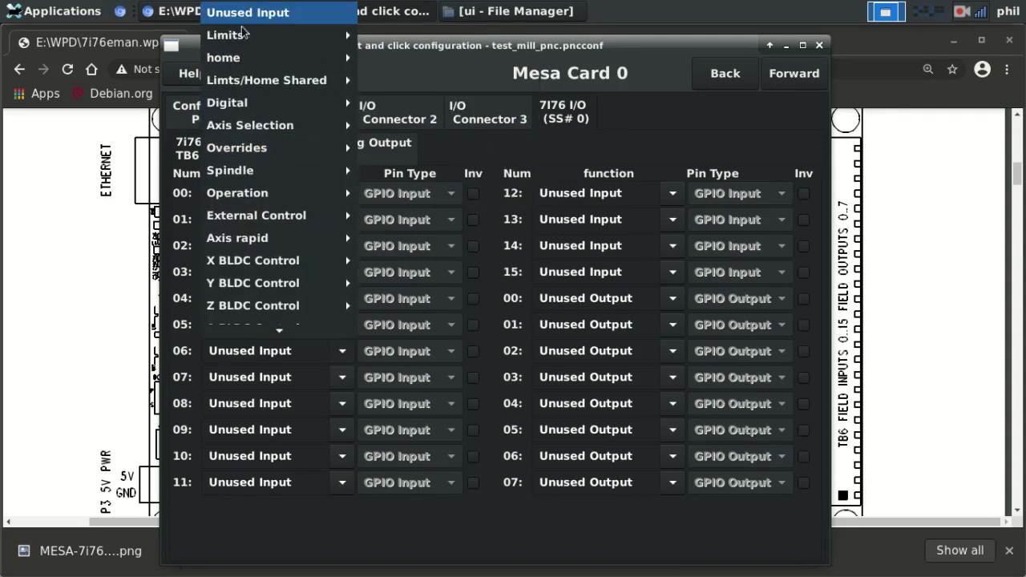
mouse_move(238, 58)
mouse_move(401, 80)
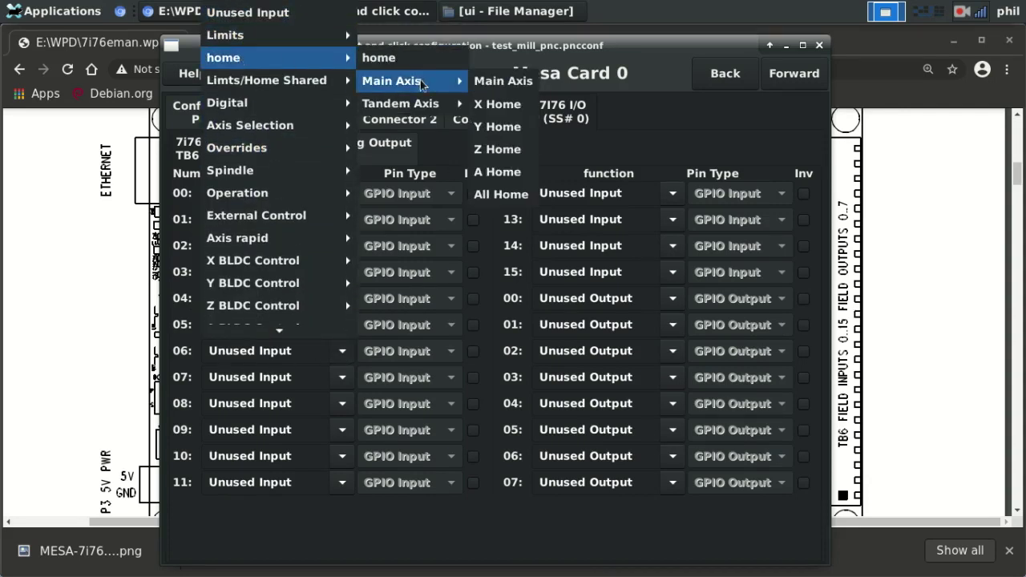
click(491, 153)
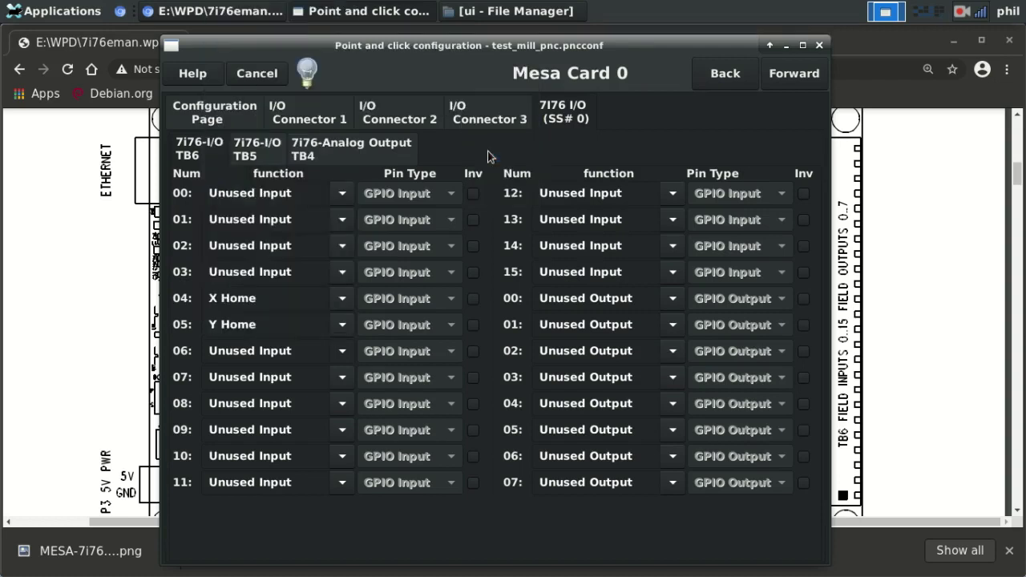
Assign the external-control functions ESTOP In to input 07 and Probe In to input 08 on TB6
click(340, 378)
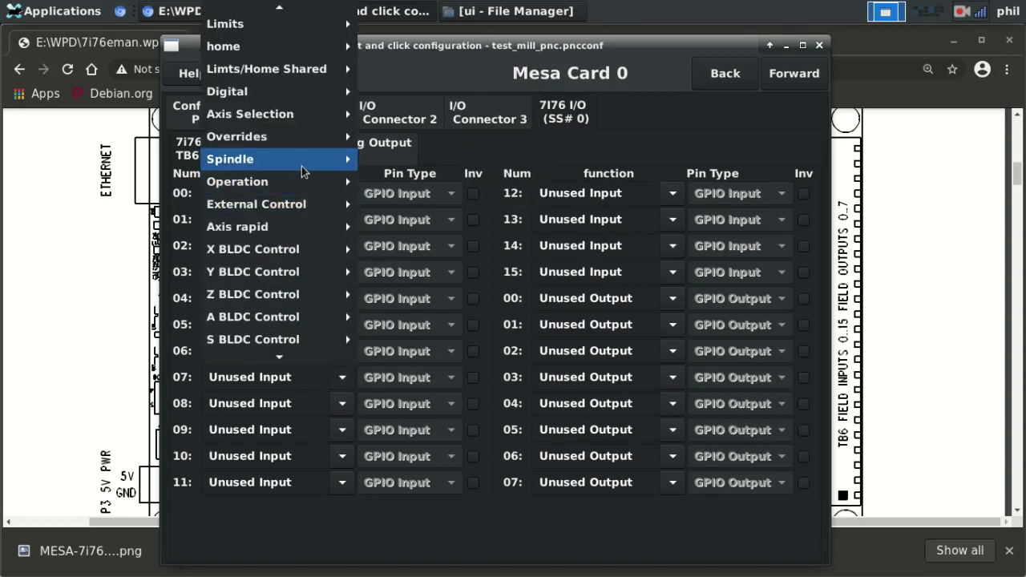
mouse_move(303, 170)
mouse_move(291, 186)
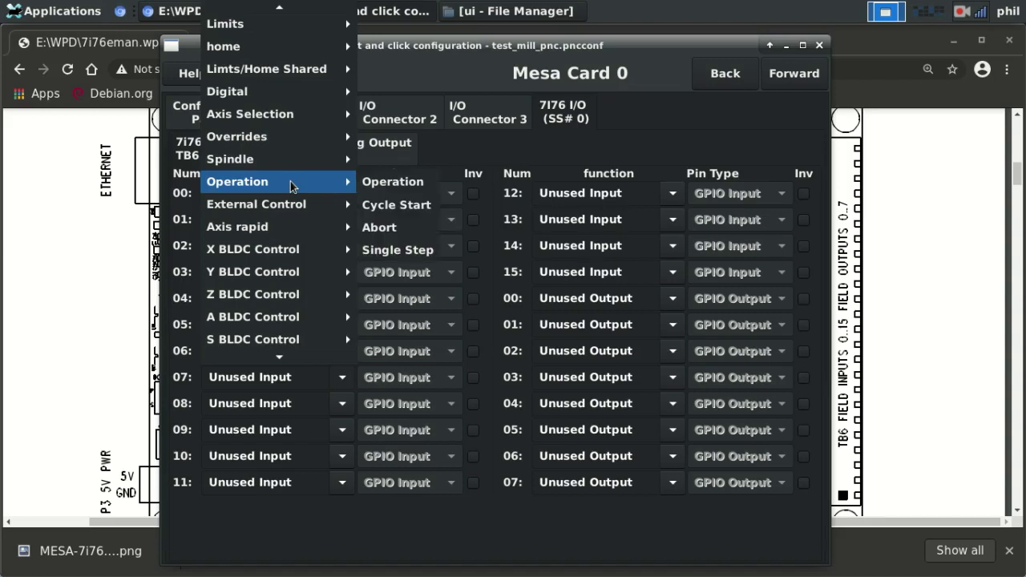
mouse_move(328, 205)
click(399, 229)
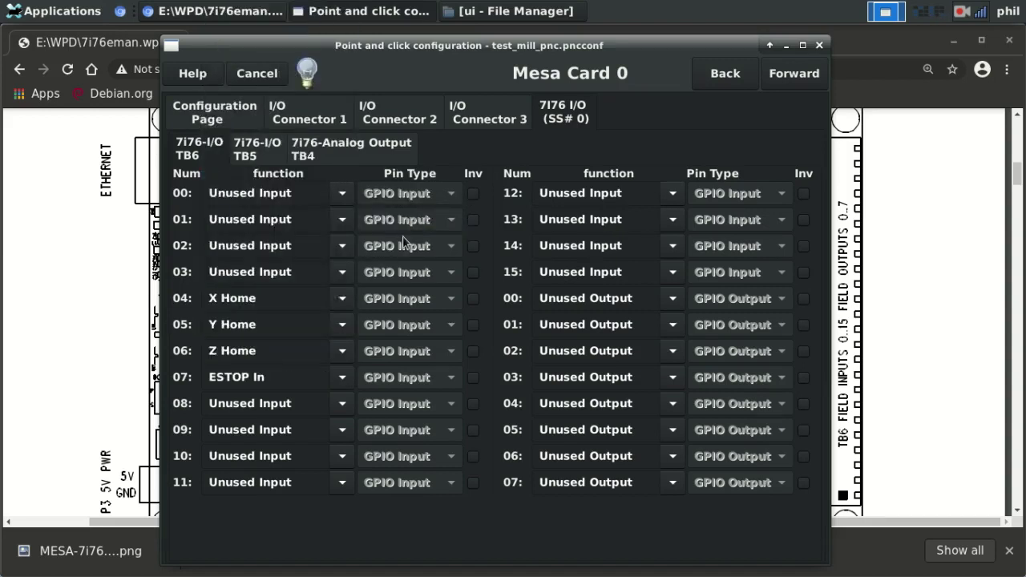
click(342, 404)
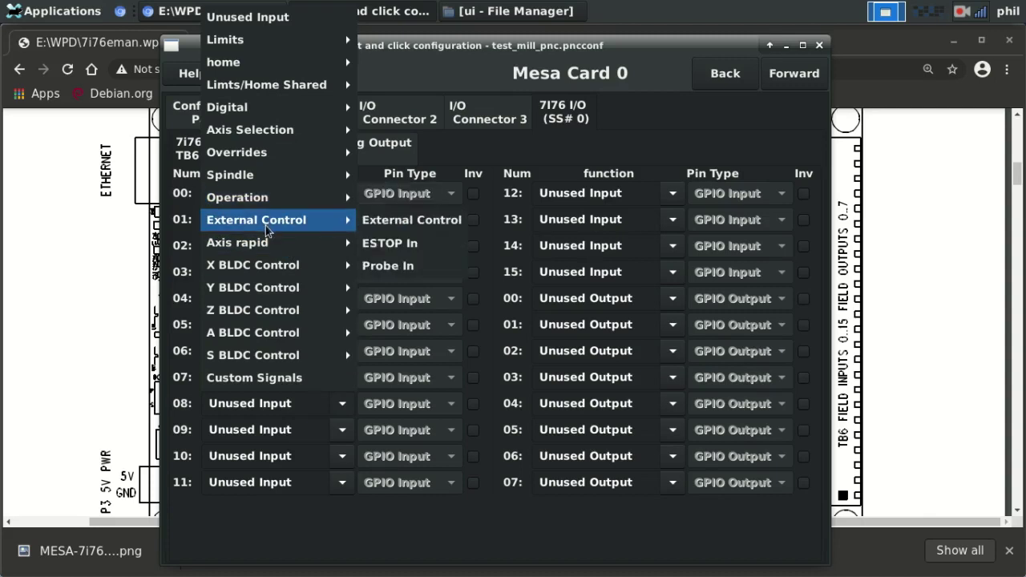
click(390, 266)
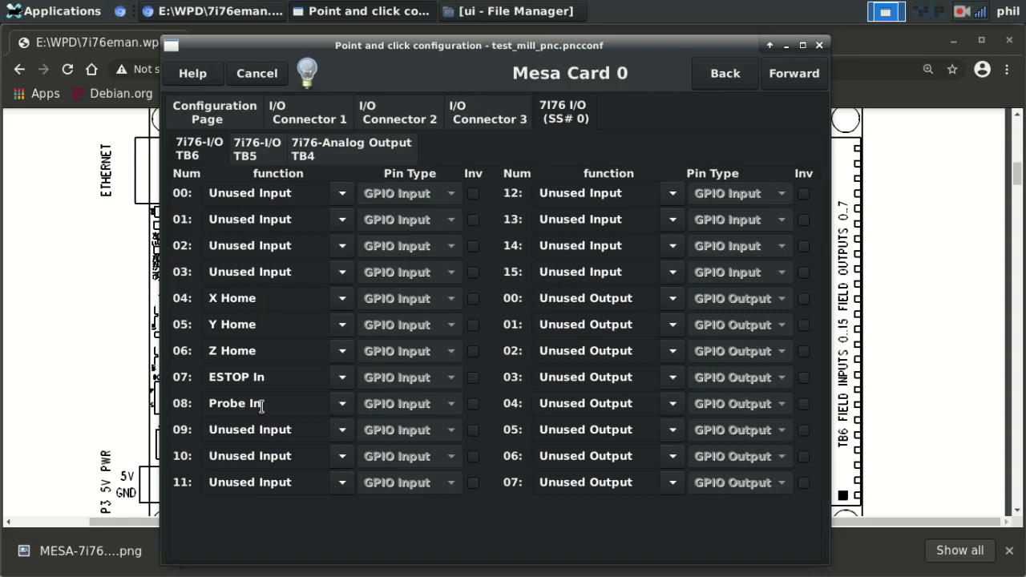
Review the function categories available for TB6 input 09 without assigning one
click(343, 429)
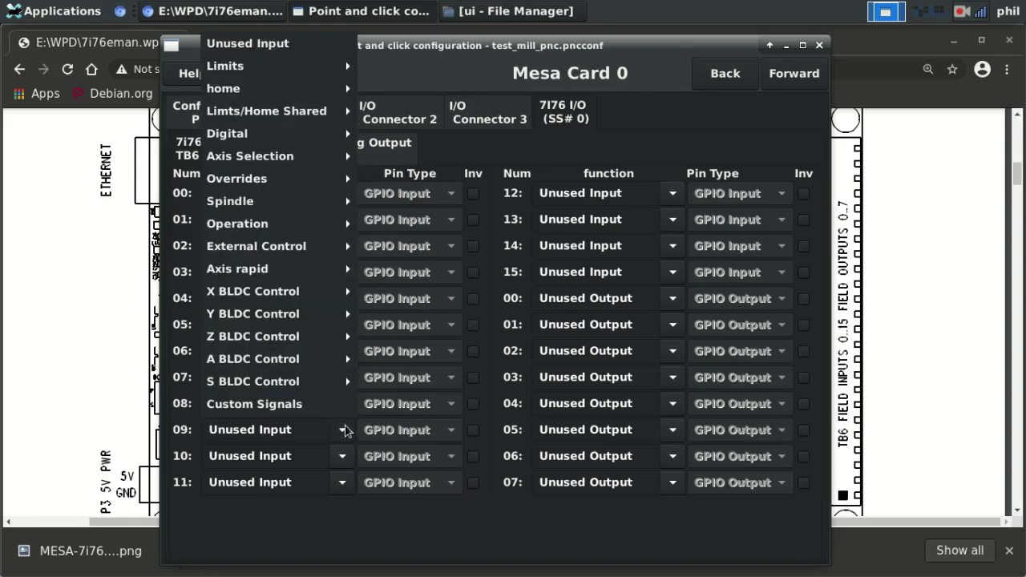
mouse_move(292, 231)
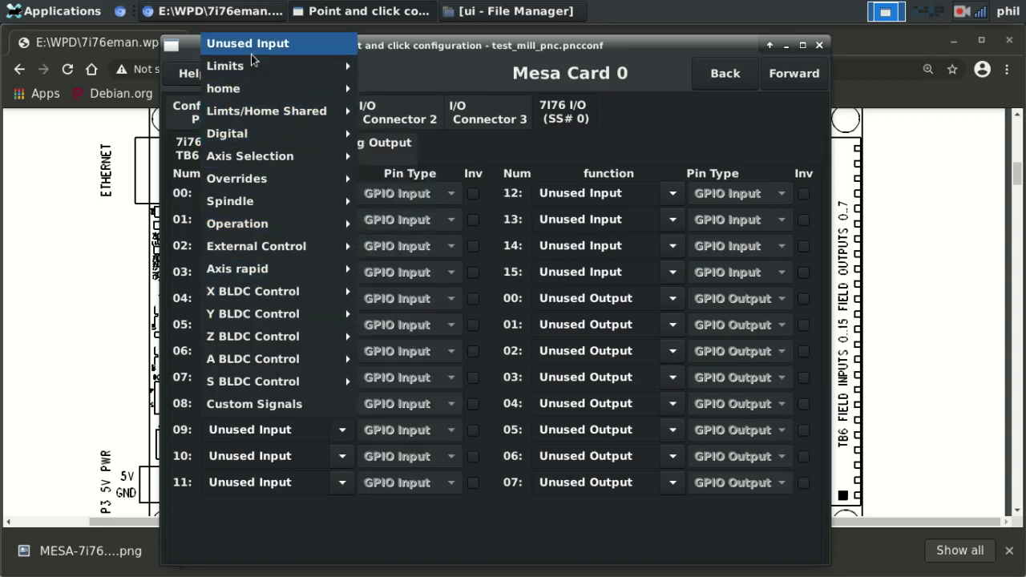
click(459, 54)
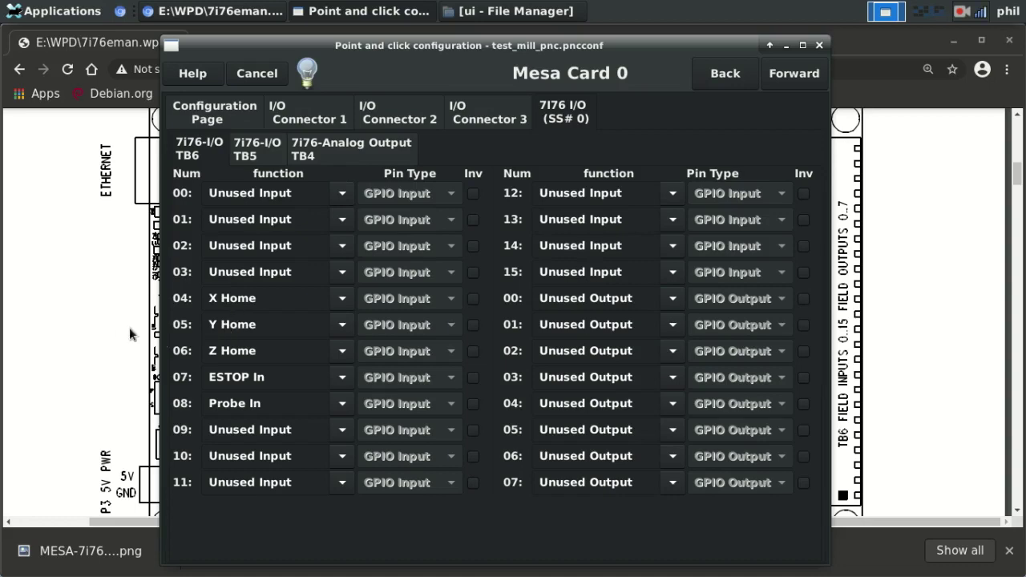
Compare the TB5 and TB6 pin lists with the field I/O connectors on the board drawing in the 7i76e manual
click(93, 320)
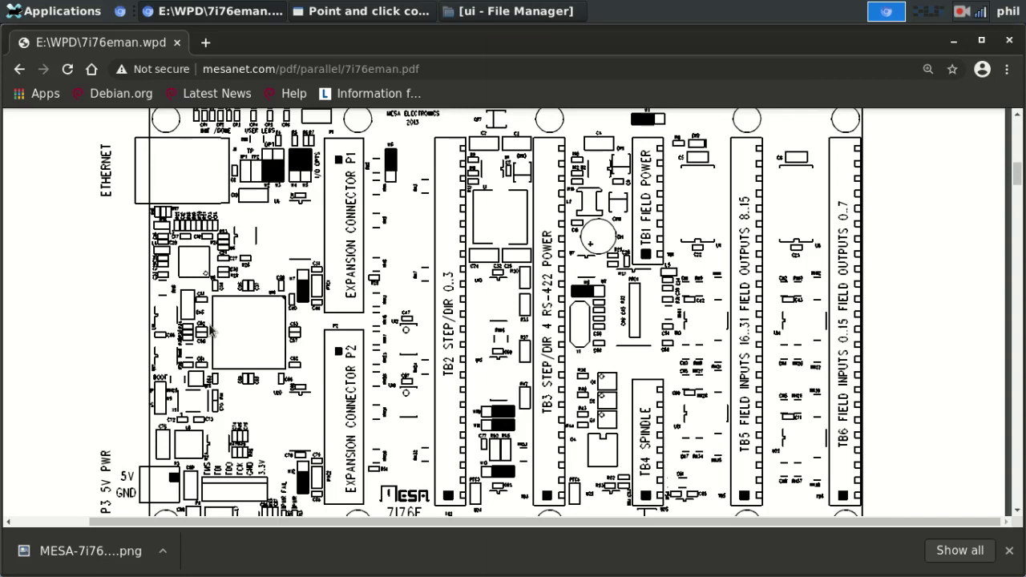
ctrl+scroll(211, 331, down, 2)
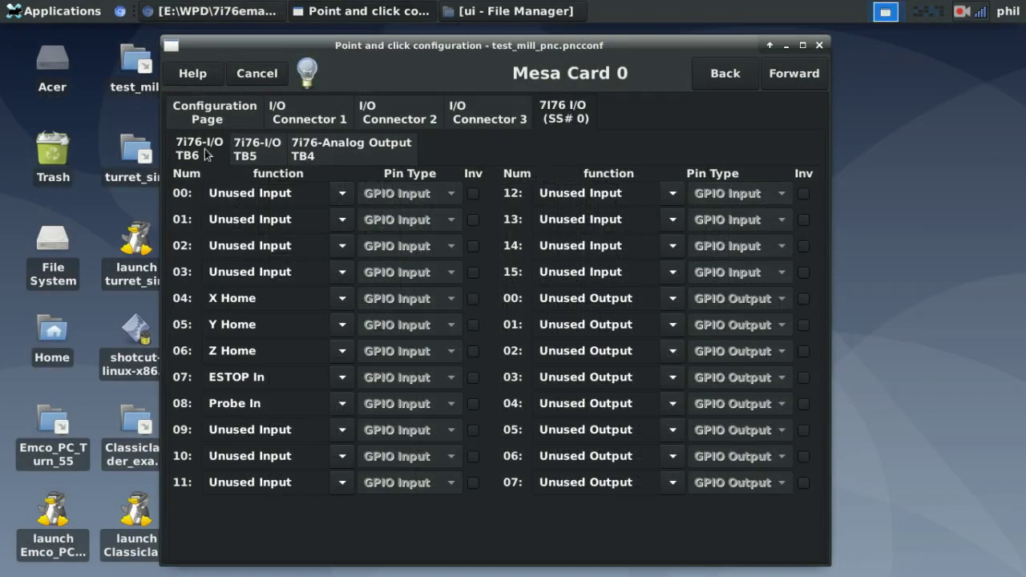
click(251, 149)
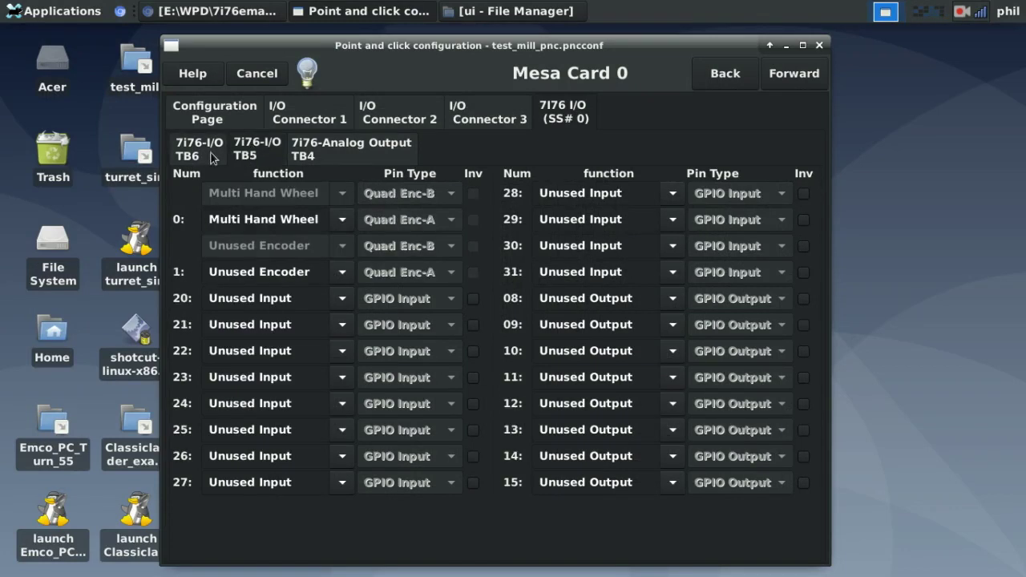
click(215, 153)
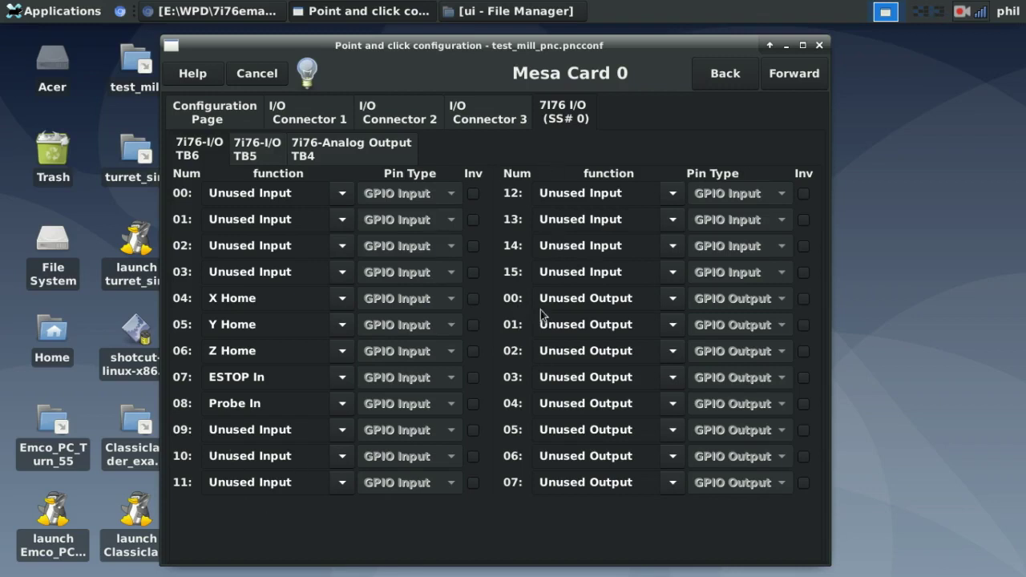
click(200, 11)
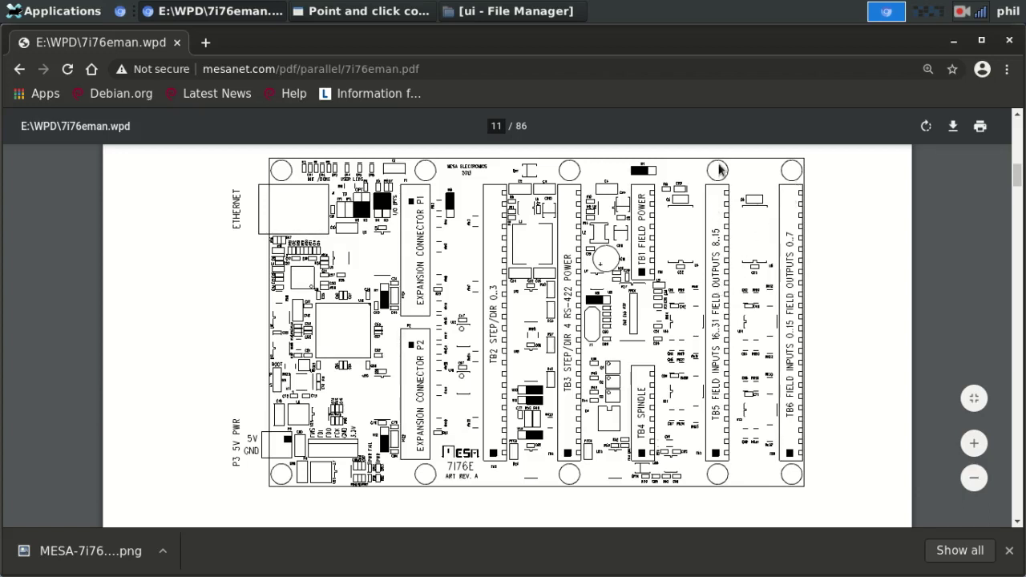
click(347, 11)
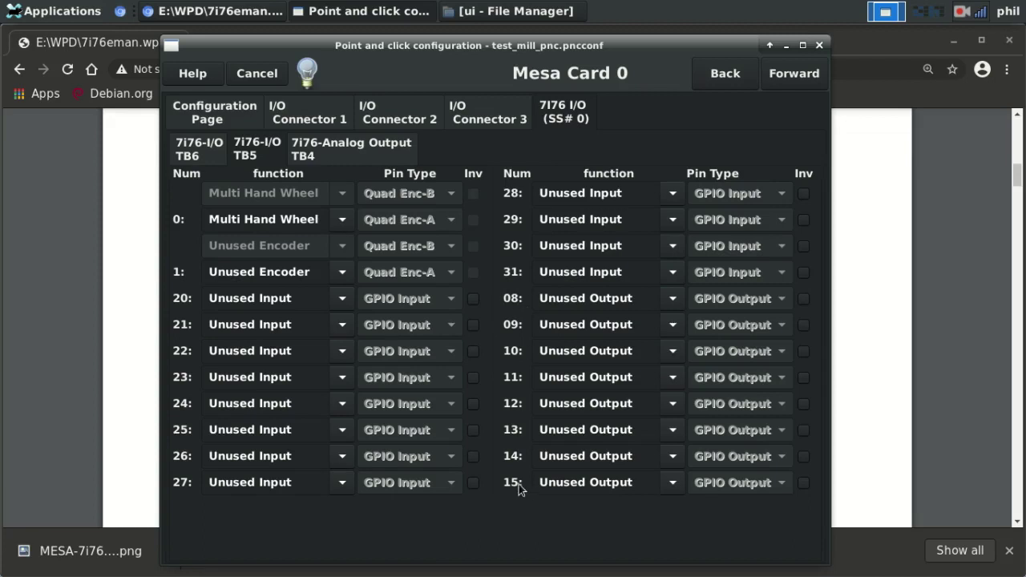
Examine the spindle, control and digital functions available for TB6 output 00, leaving it unassigned
click(201, 152)
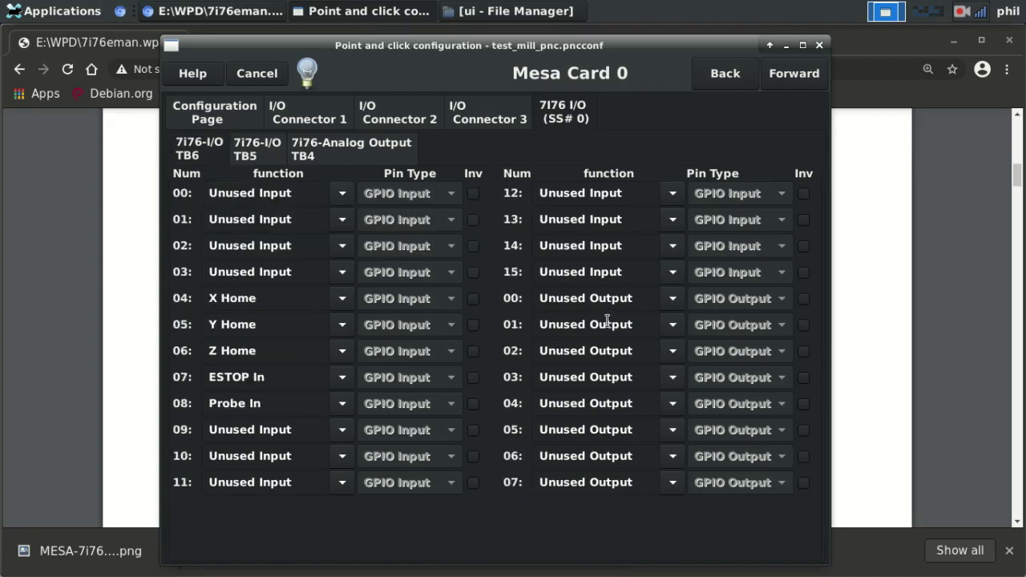
click(674, 298)
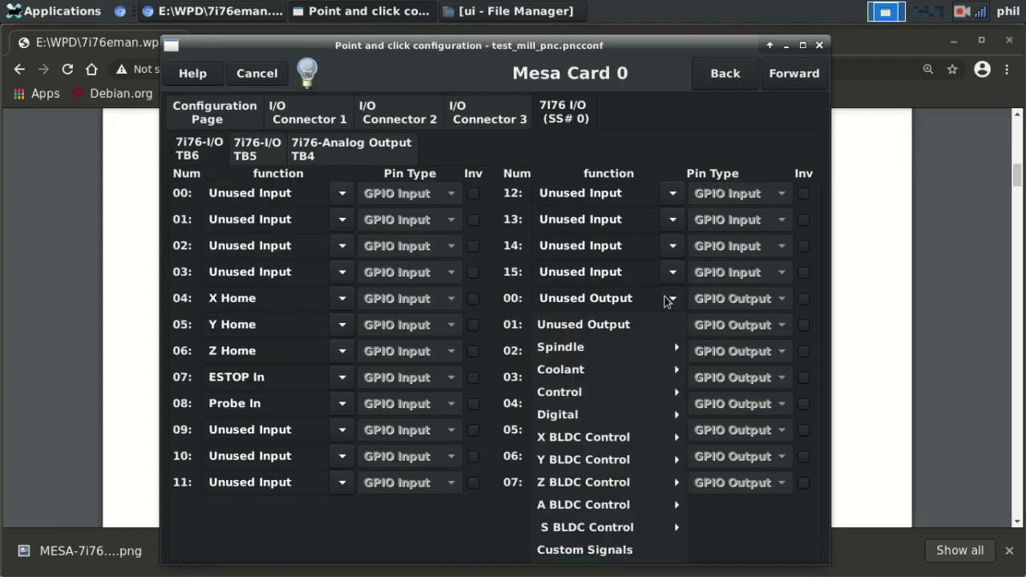
mouse_move(565, 351)
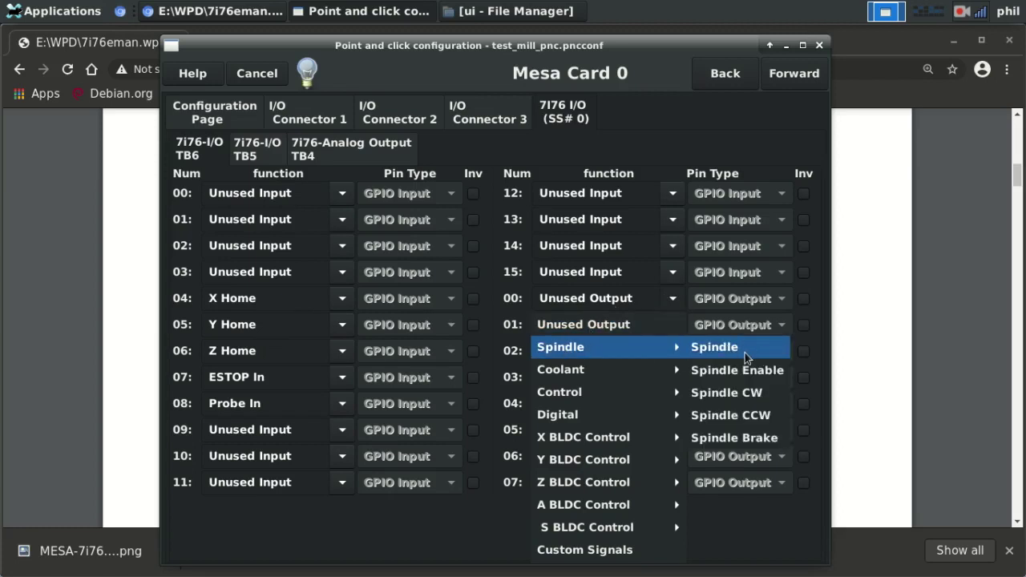
mouse_move(636, 382)
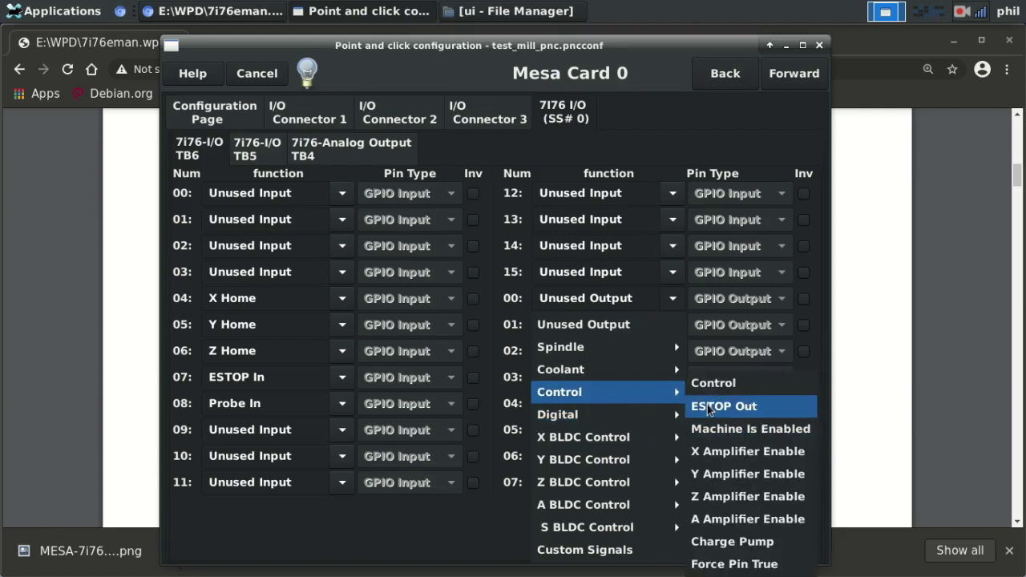
mouse_move(673, 417)
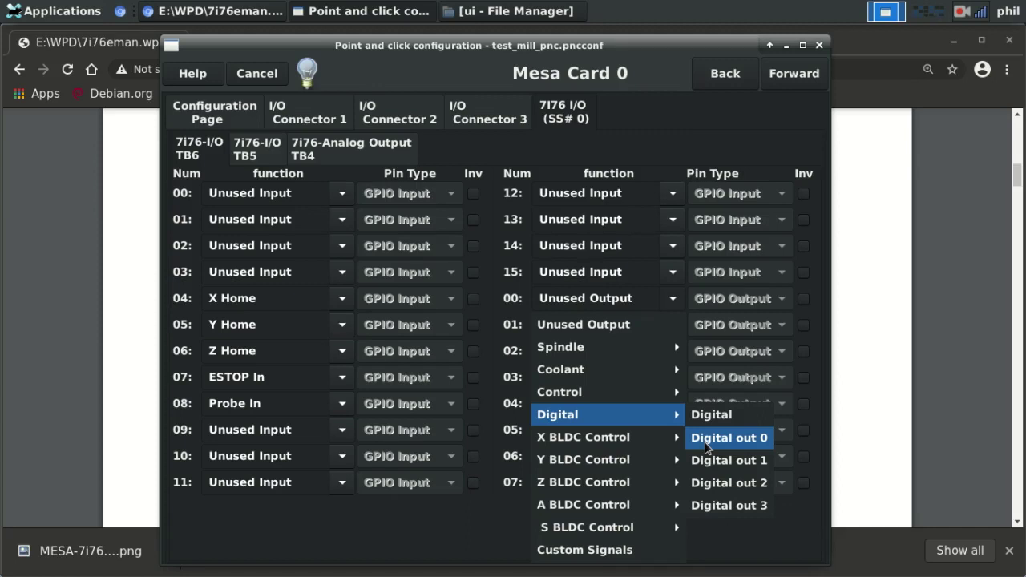
click(729, 555)
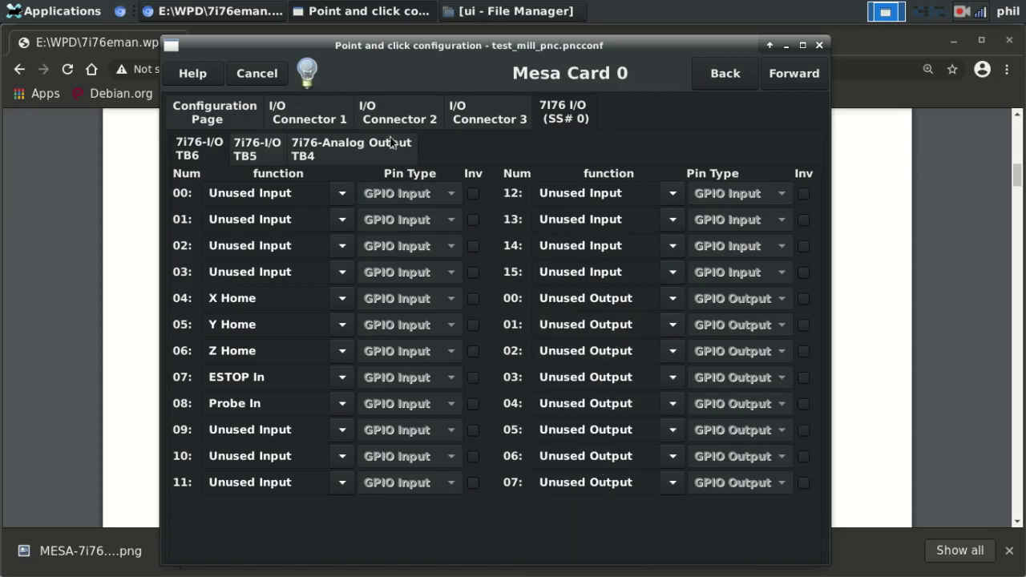
Assign Spindle Output to analog output 0 on TB4 and check the connector on the manual's board drawing
click(335, 145)
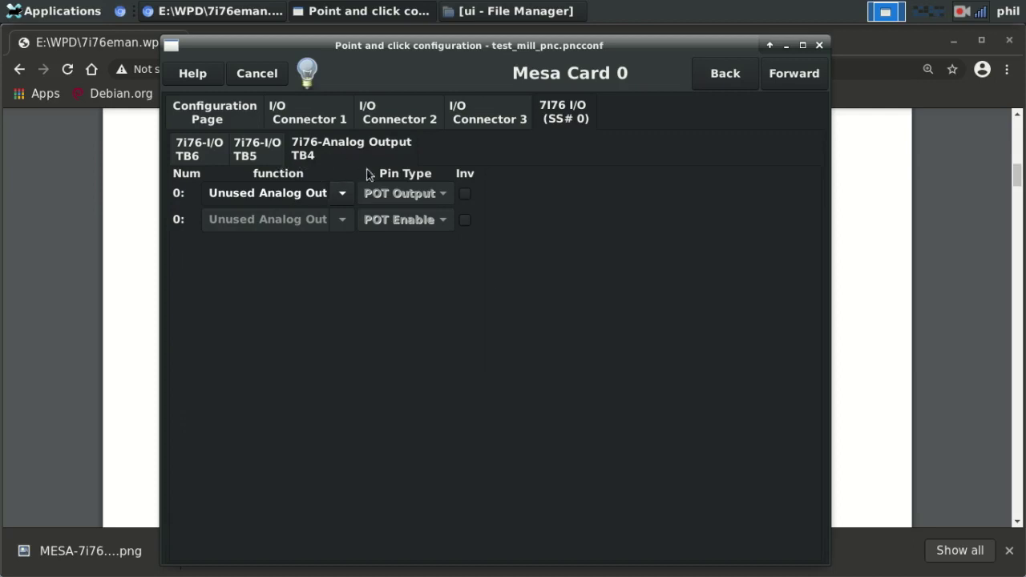
click(342, 195)
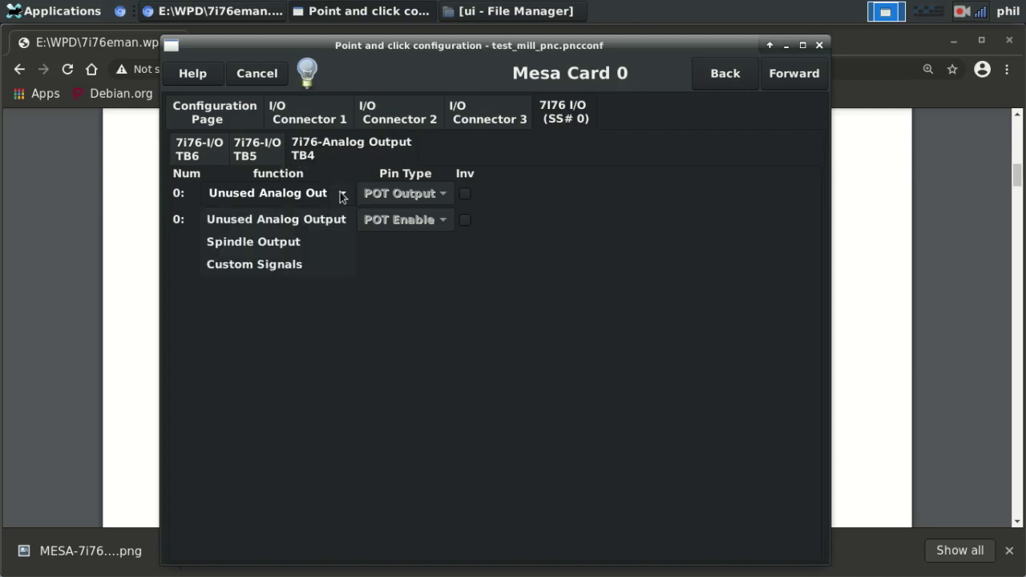
click(286, 241)
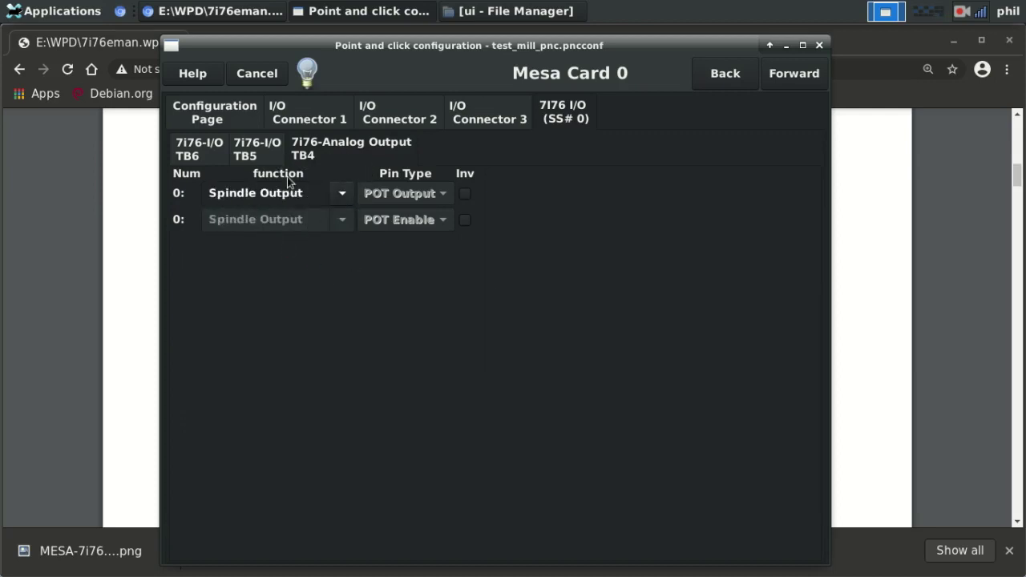
click(141, 203)
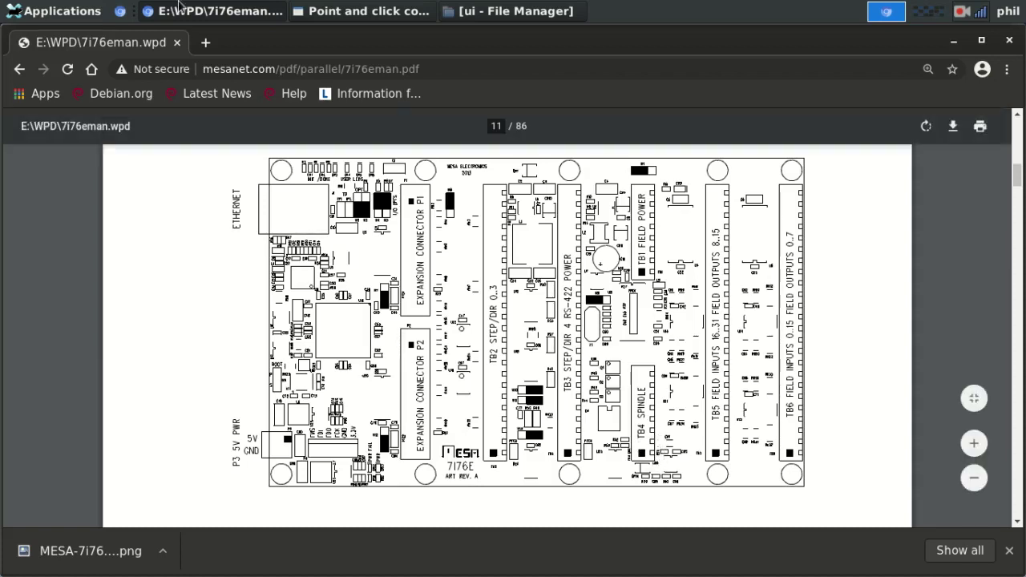
click(362, 11)
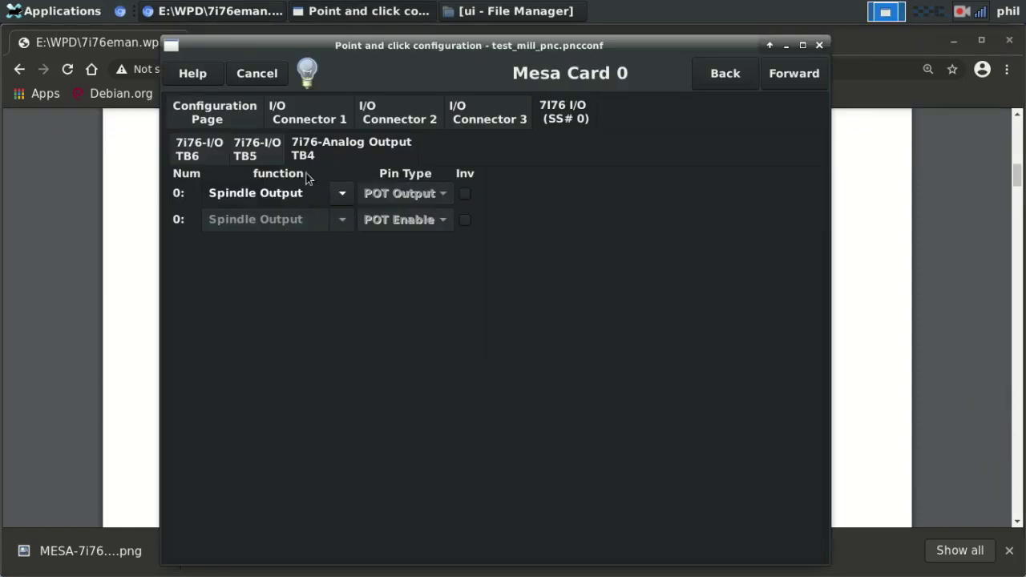
Advance to the X Motor page and review the stepper driver types, keeping Custom selected
click(795, 73)
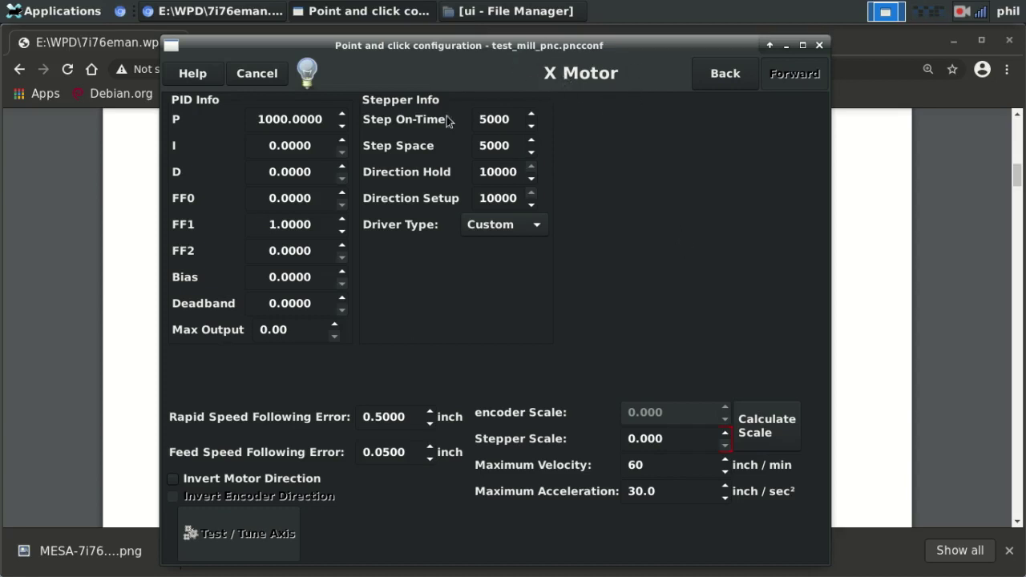
click(483, 225)
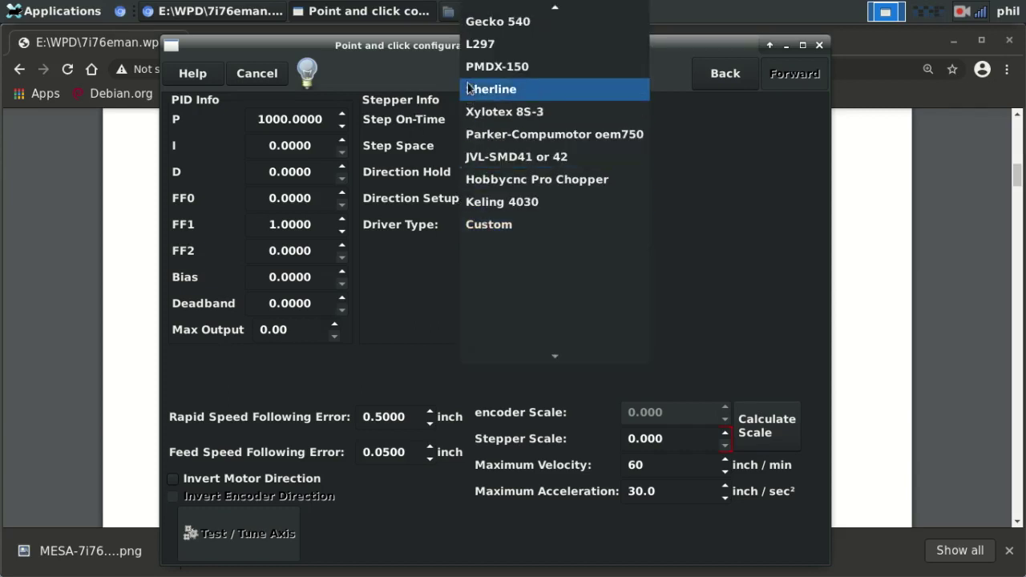
scroll(484, 92, up, 4)
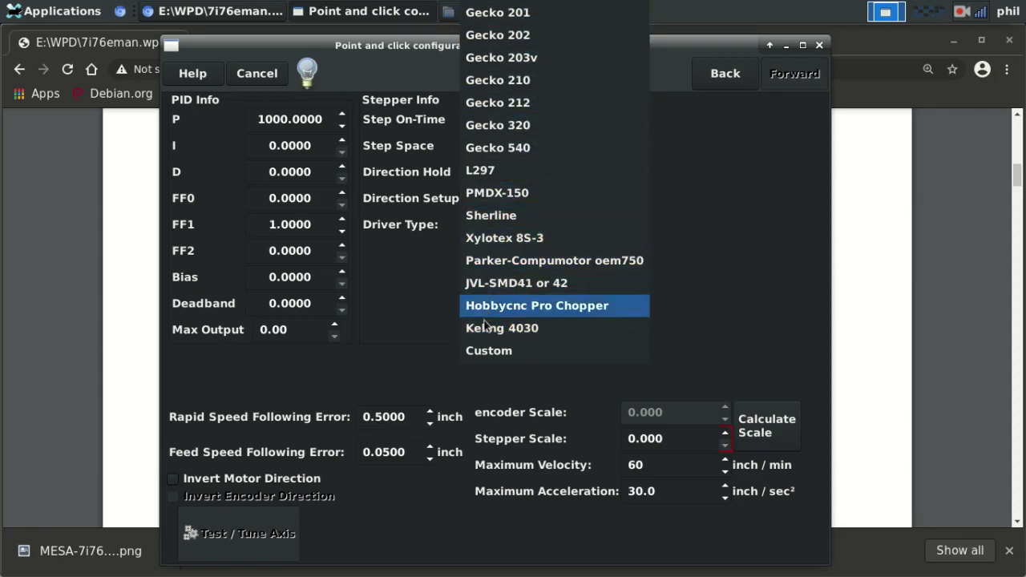
click(480, 351)
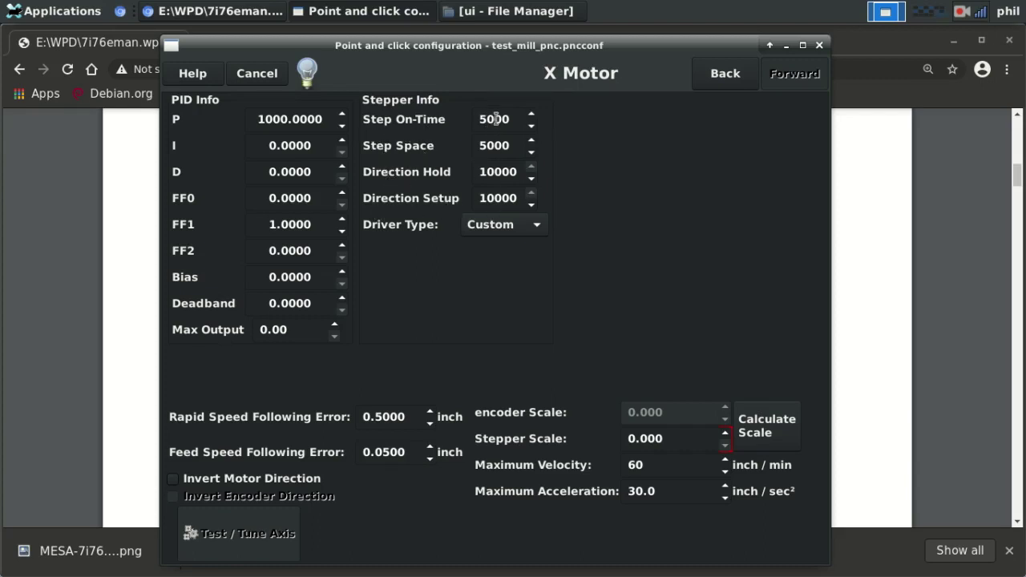
Try the Gecko 210 and PMDX-150 driver types for the X motor to compare their step timings
click(499, 226)
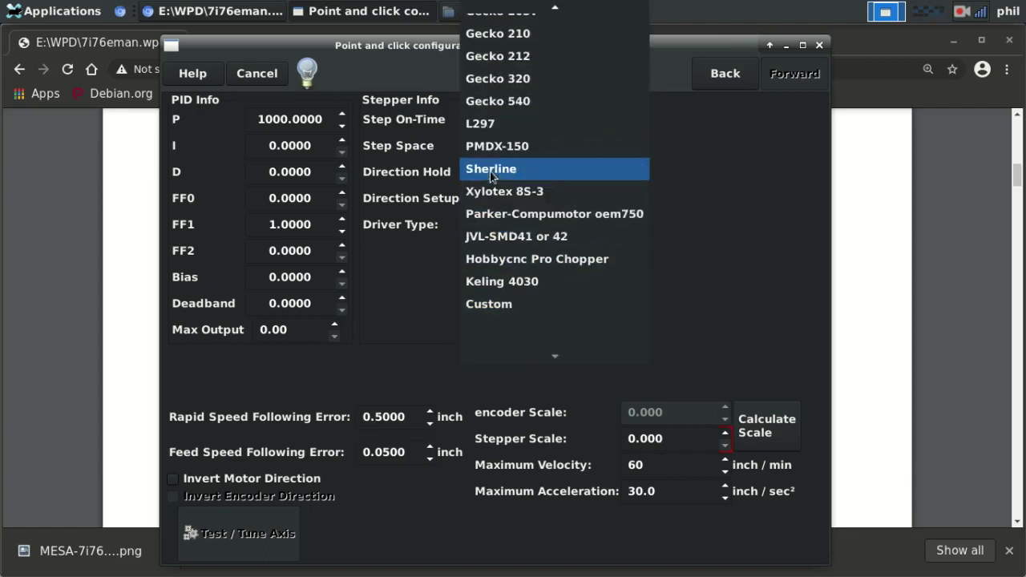
click(510, 90)
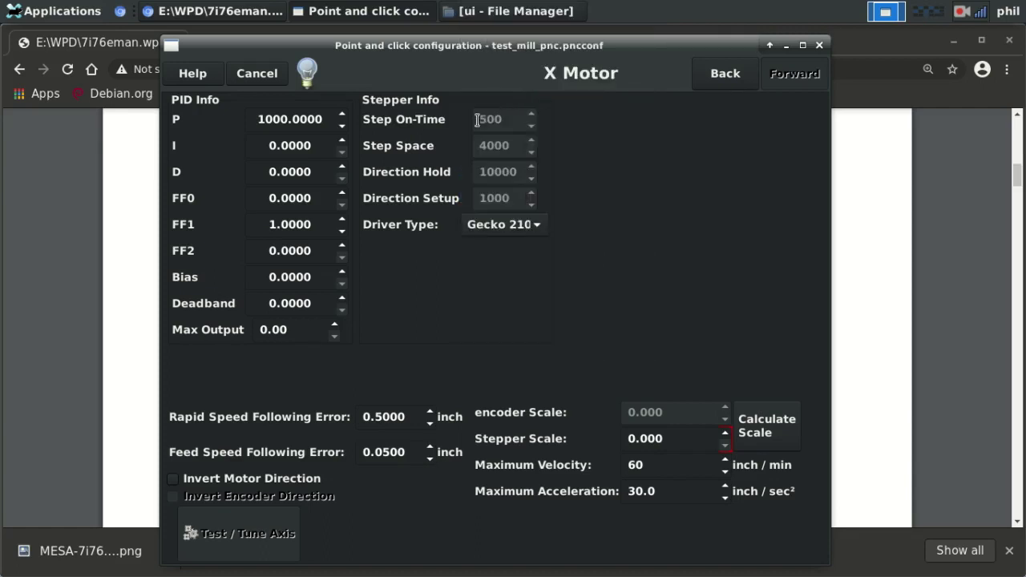
click(501, 224)
click(503, 345)
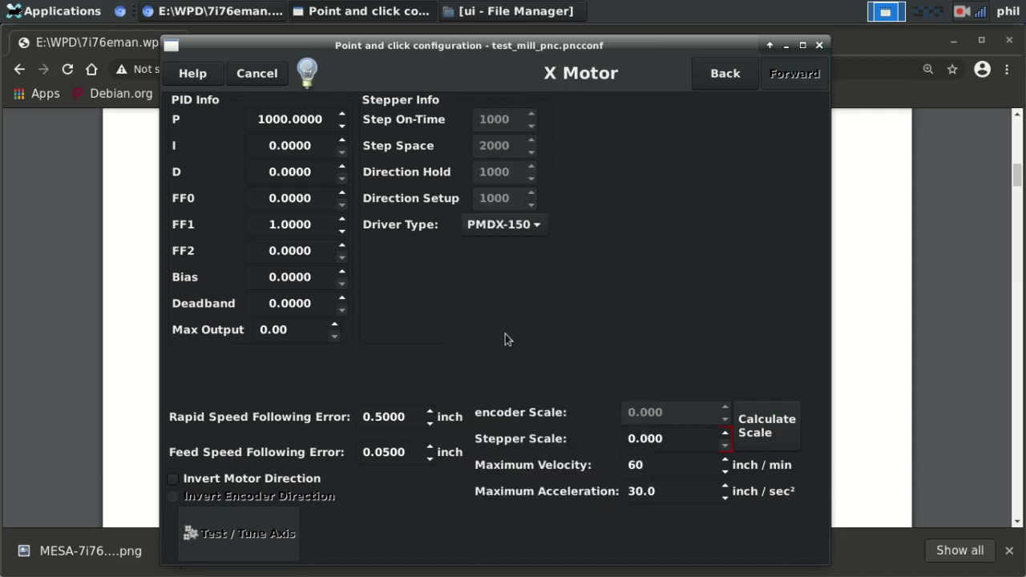
Try the JVL-SMD41 or 42 driver type for the X motor, and load the L297 step timings
click(505, 226)
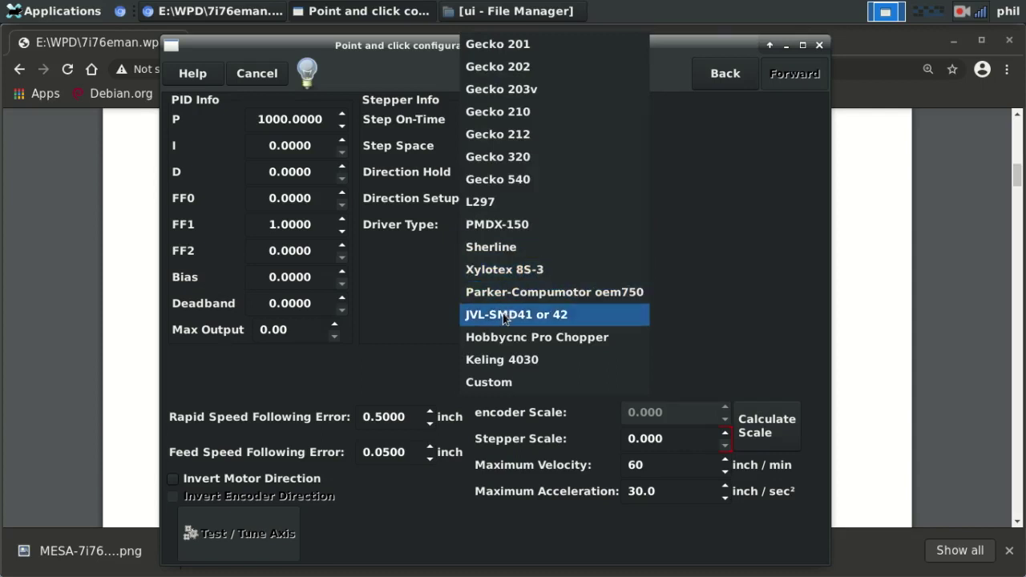
click(503, 313)
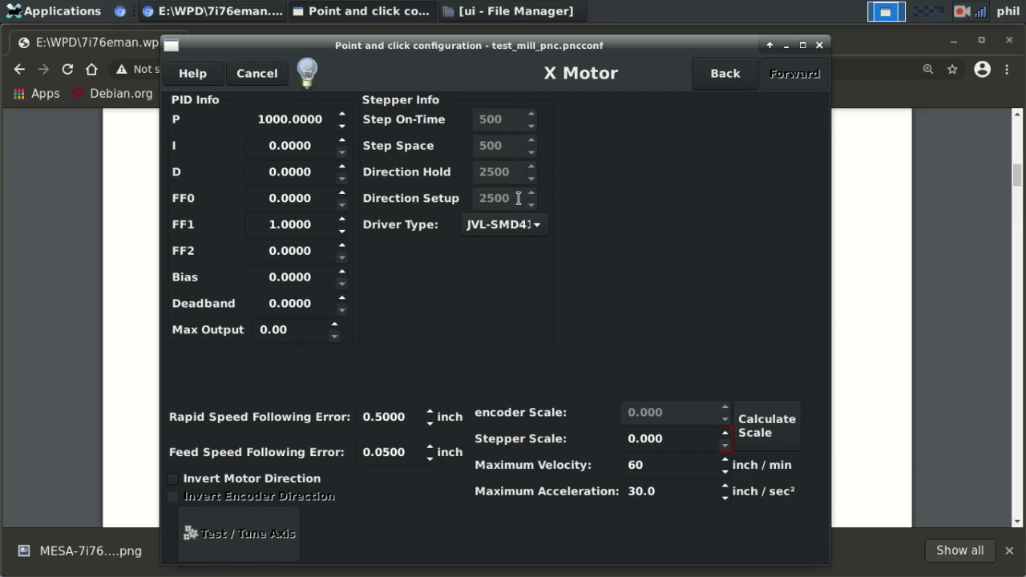
click(514, 228)
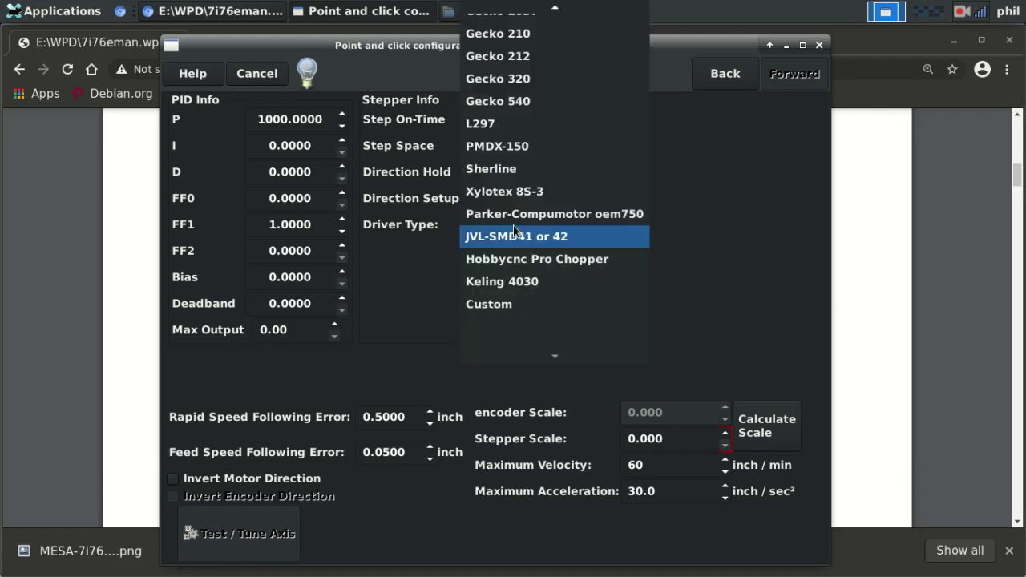
click(498, 124)
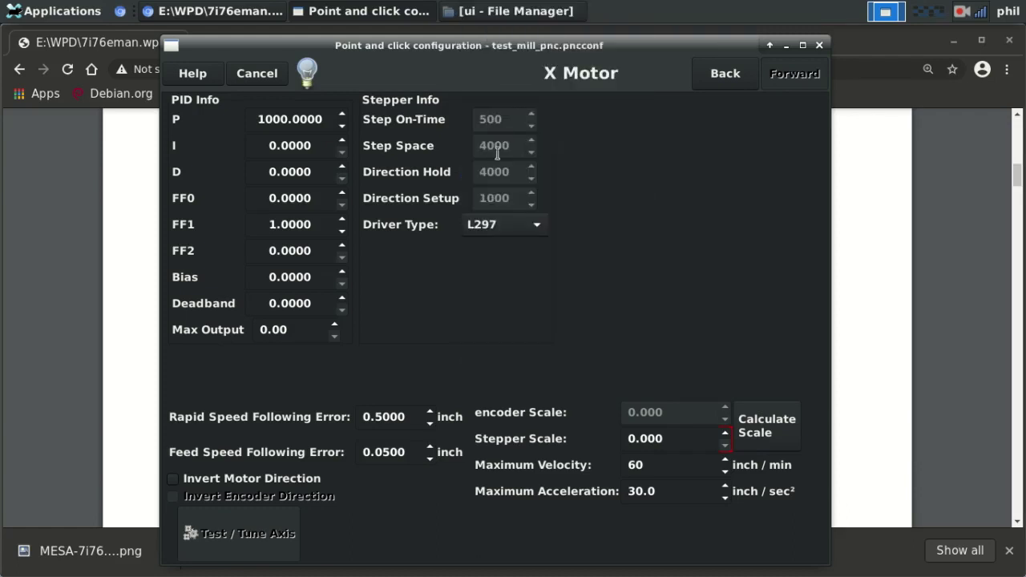
Set the X motor's driver type to Custom and review the other driver types, keeping Custom selected
click(501, 229)
click(485, 408)
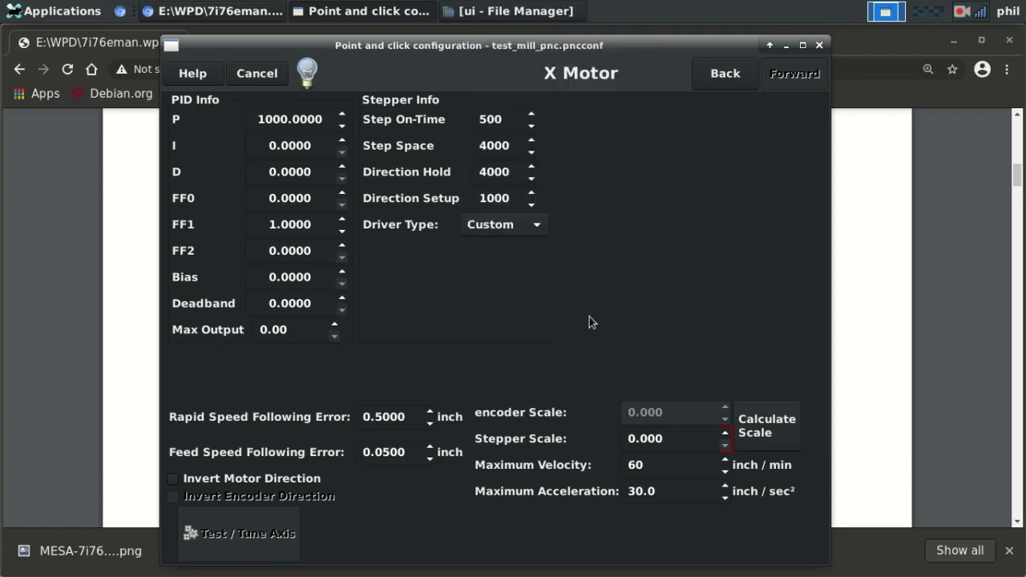
click(492, 224)
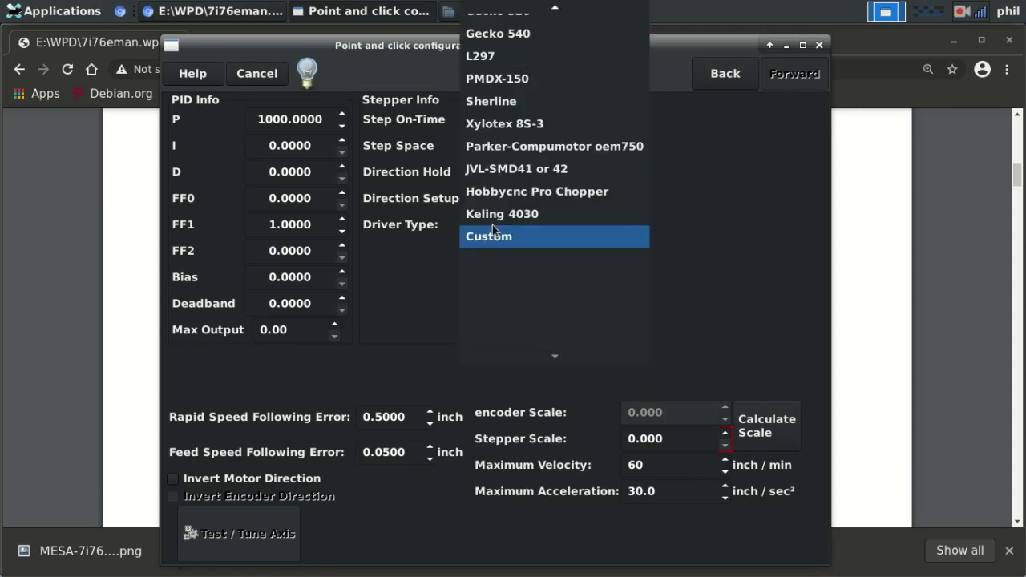
click(491, 236)
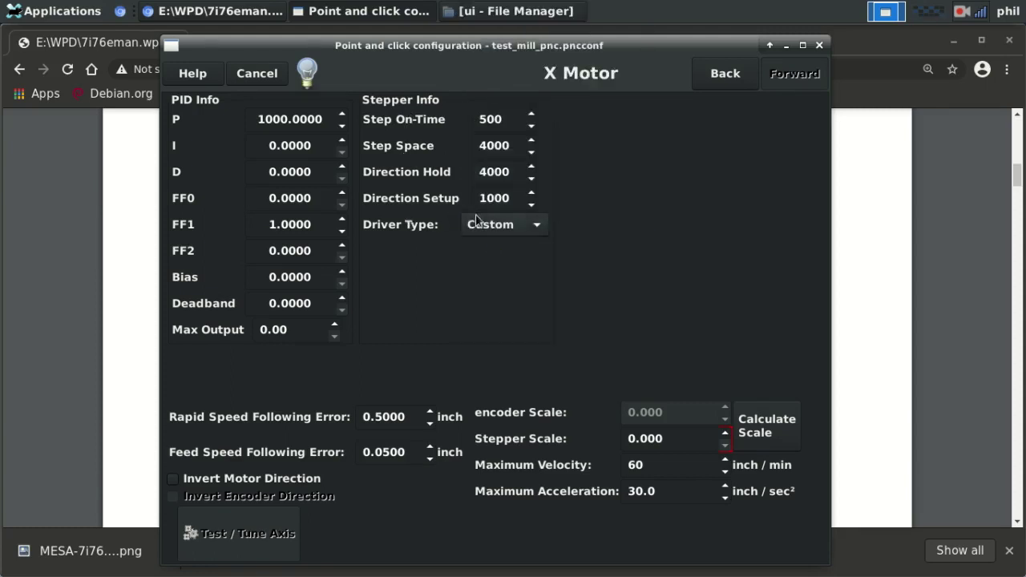
click(505, 231)
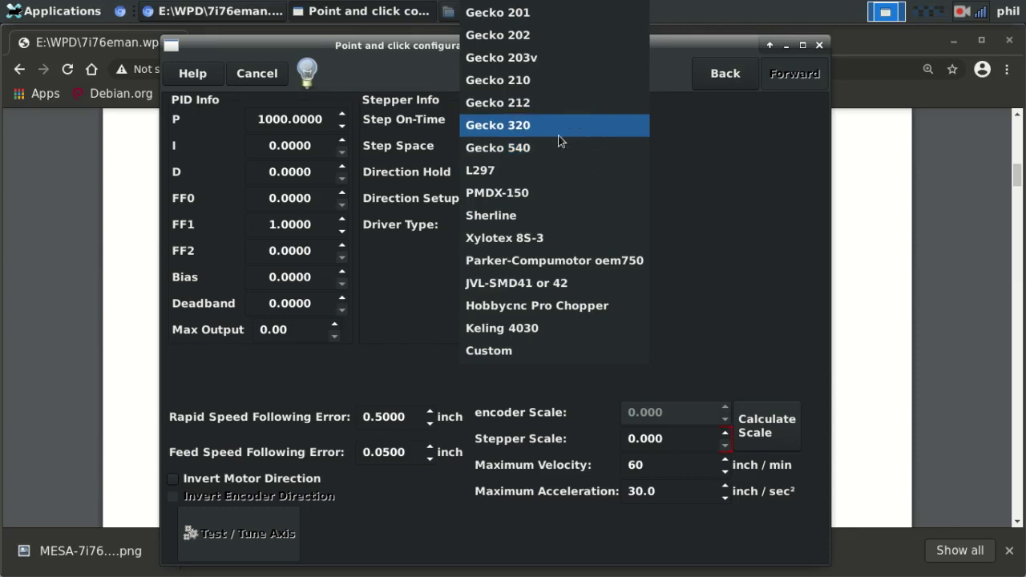
click(402, 263)
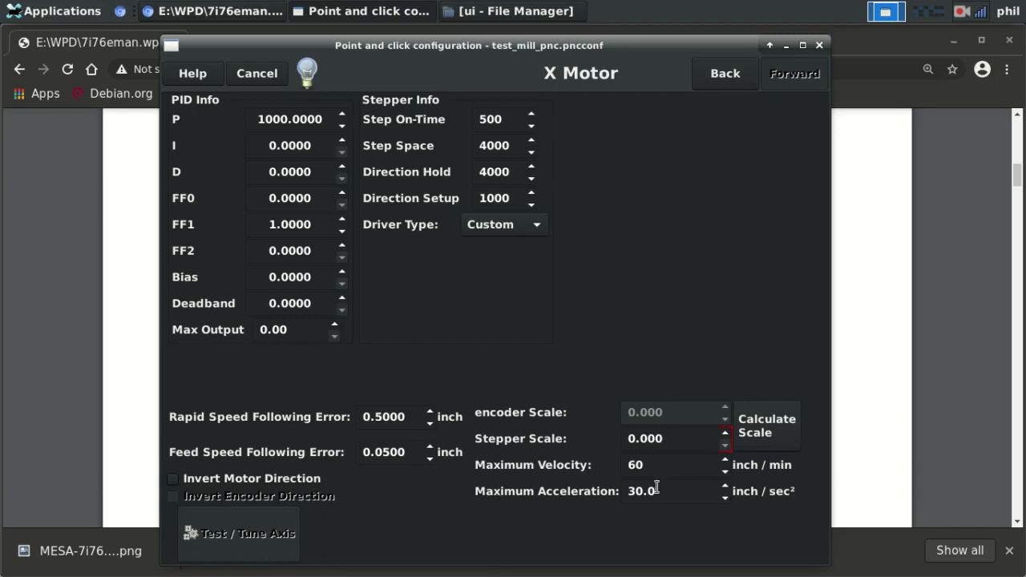
Open the X motor's axis scale calculation and enable a microstep multiplication factor of 10
click(768, 432)
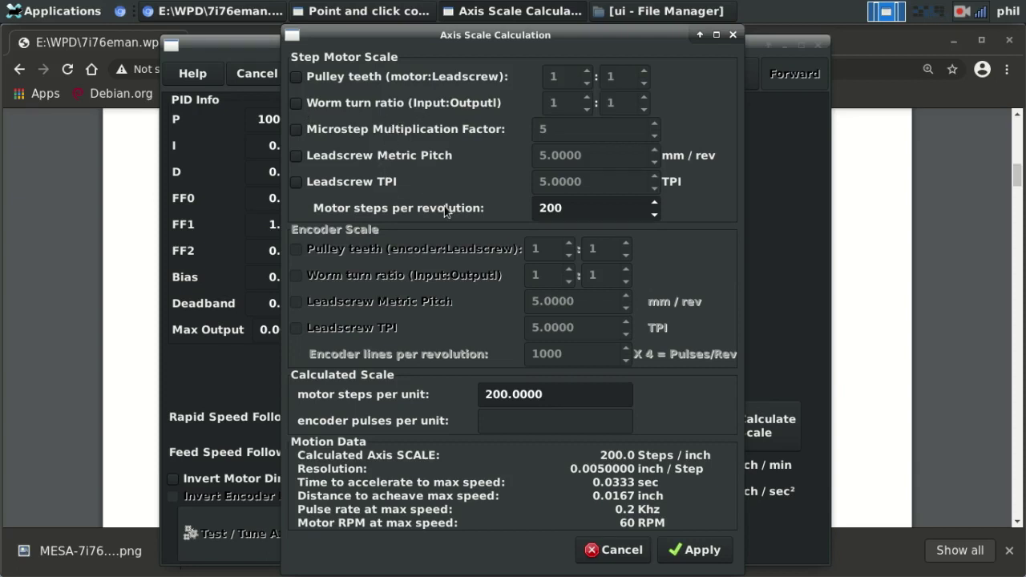
click(568, 208)
double_click(569, 208)
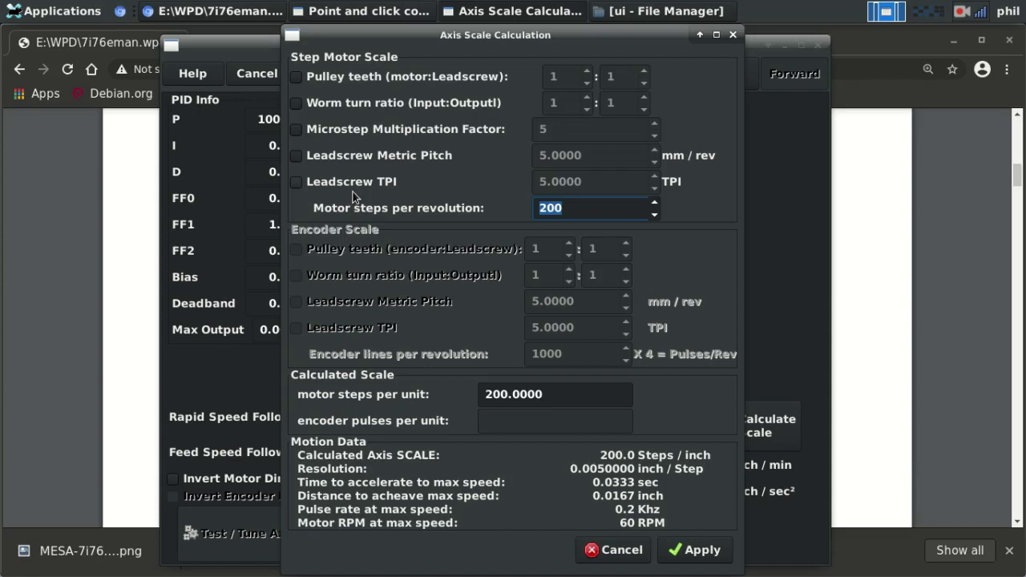
click(295, 130)
key(Tab)
text(10)
key(Tab)
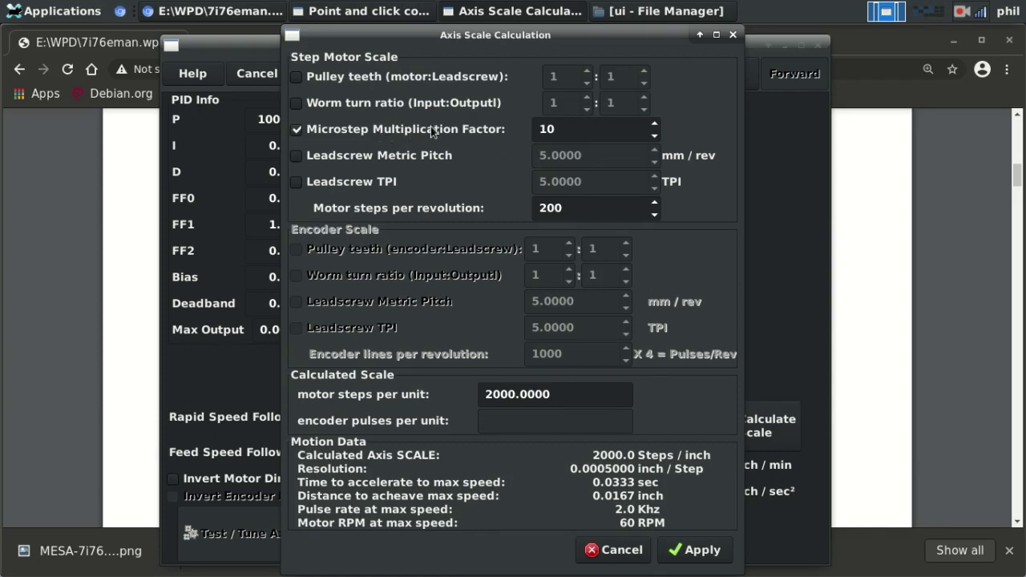
Check the microstep factor against the motor steps per revolution and enable Leadscrew Metric Pitch at 5 mm/rev
drag(570, 129, 517, 129)
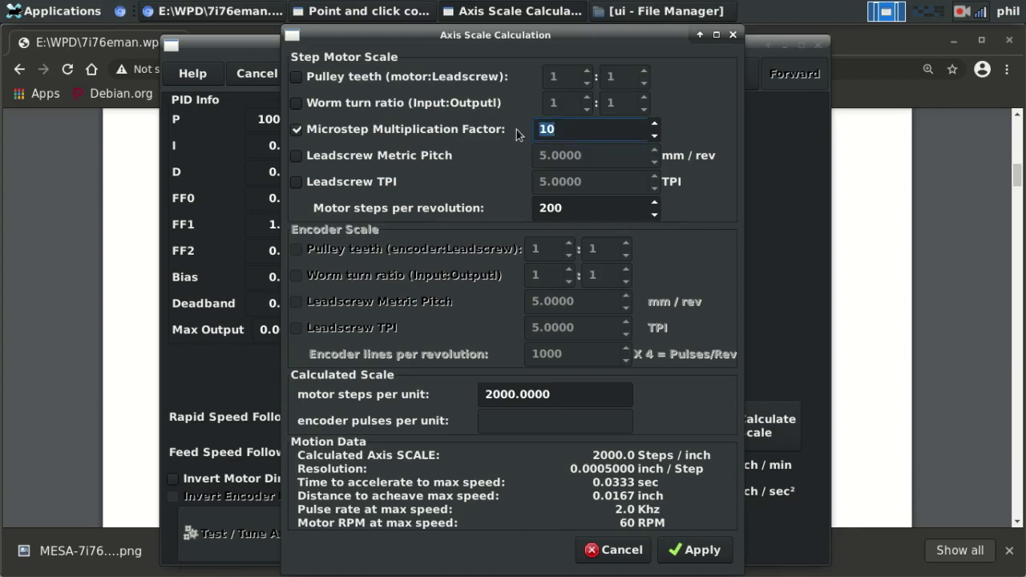
click(550, 210)
double_click(551, 210)
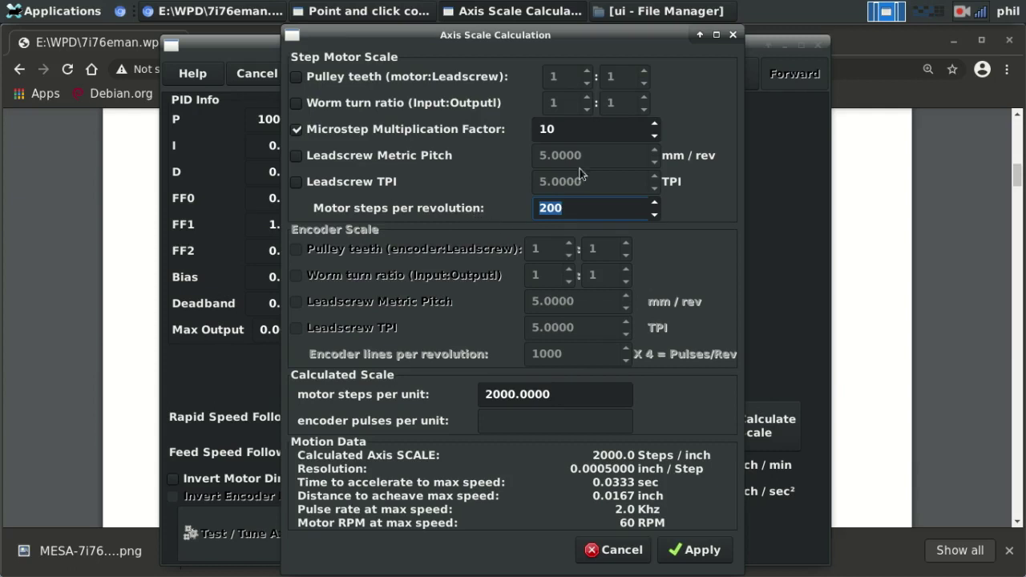
drag(575, 129, 469, 134)
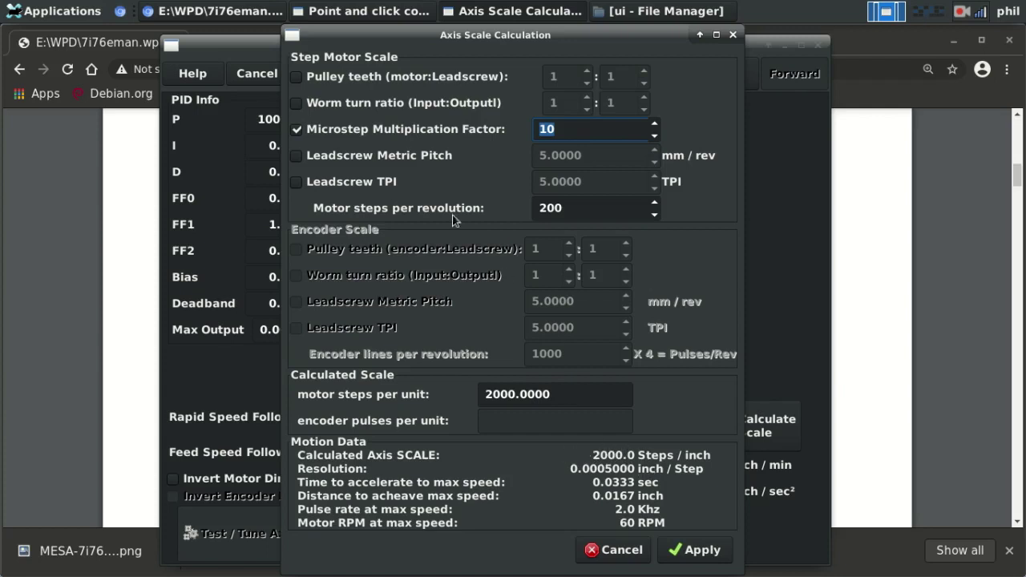
click(296, 156)
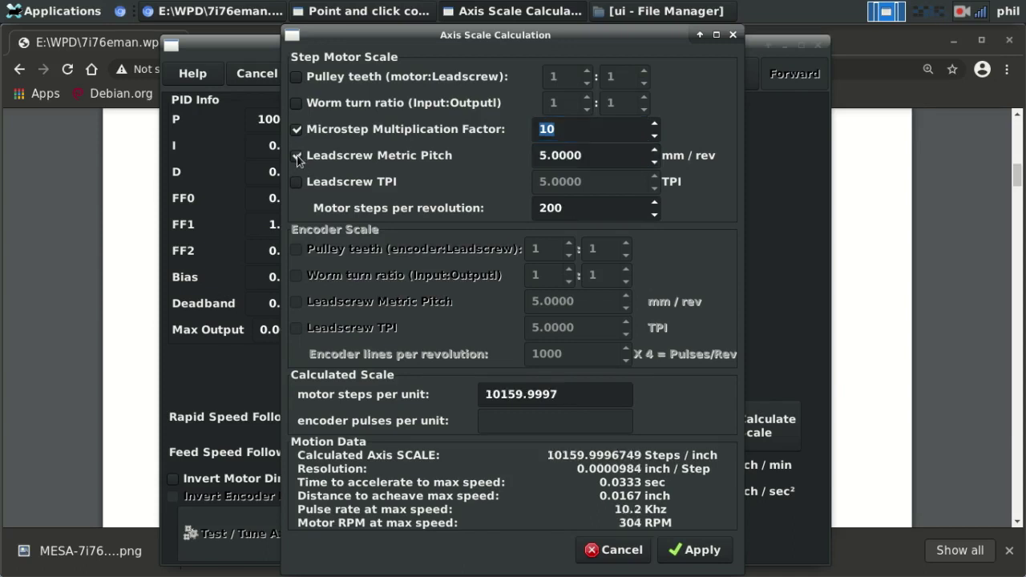
drag(607, 155, 480, 156)
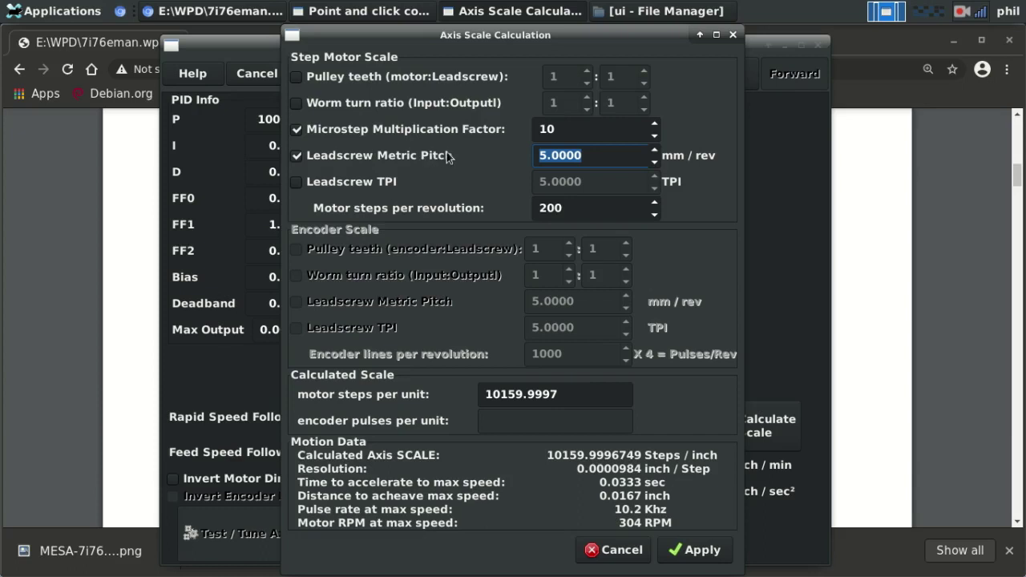
Try Leadscrew TPI at 5 in place of the metric pitch, and restore Leadscrew Metric Pitch
click(303, 161)
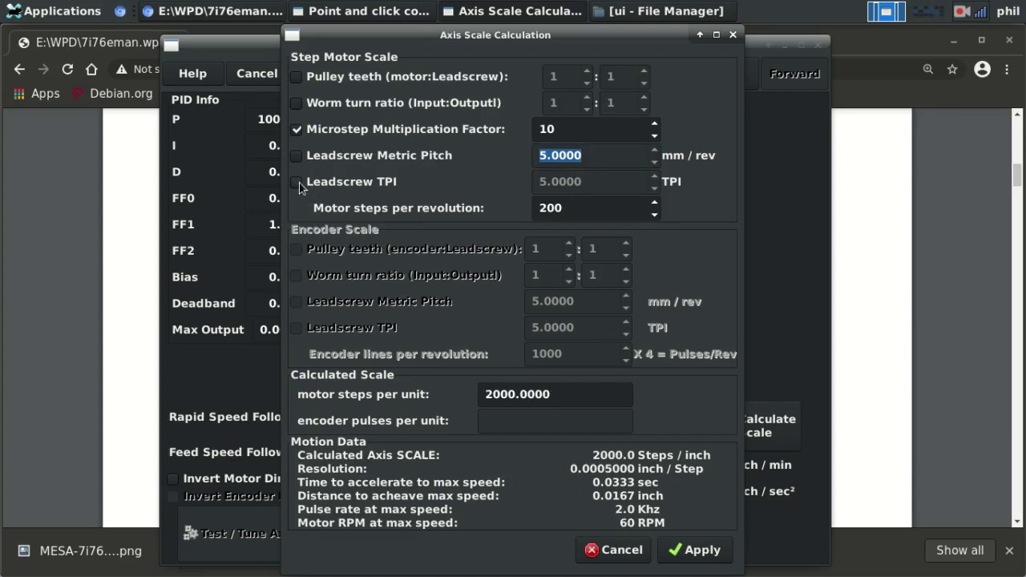
click(297, 183)
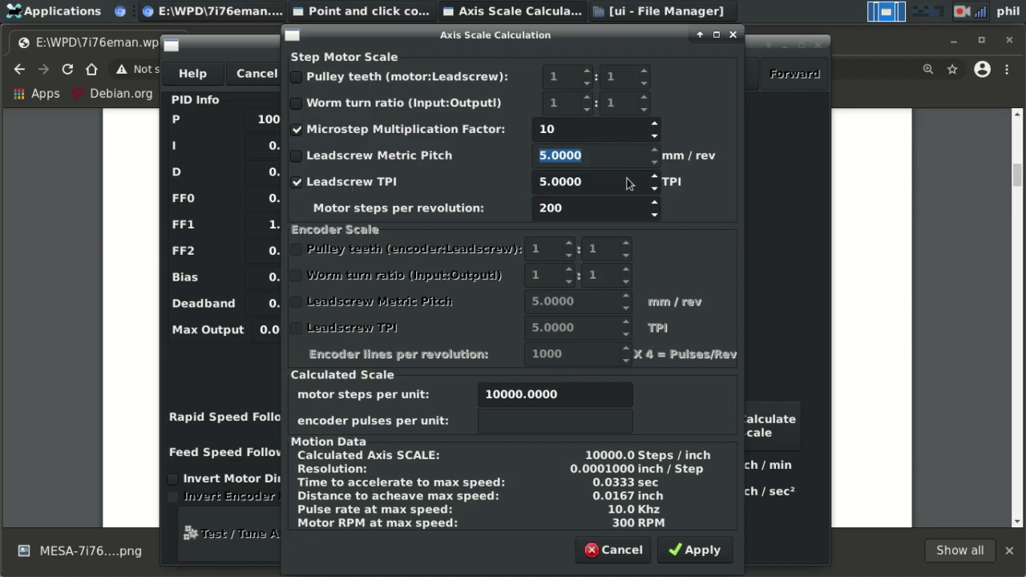
key(Tab)
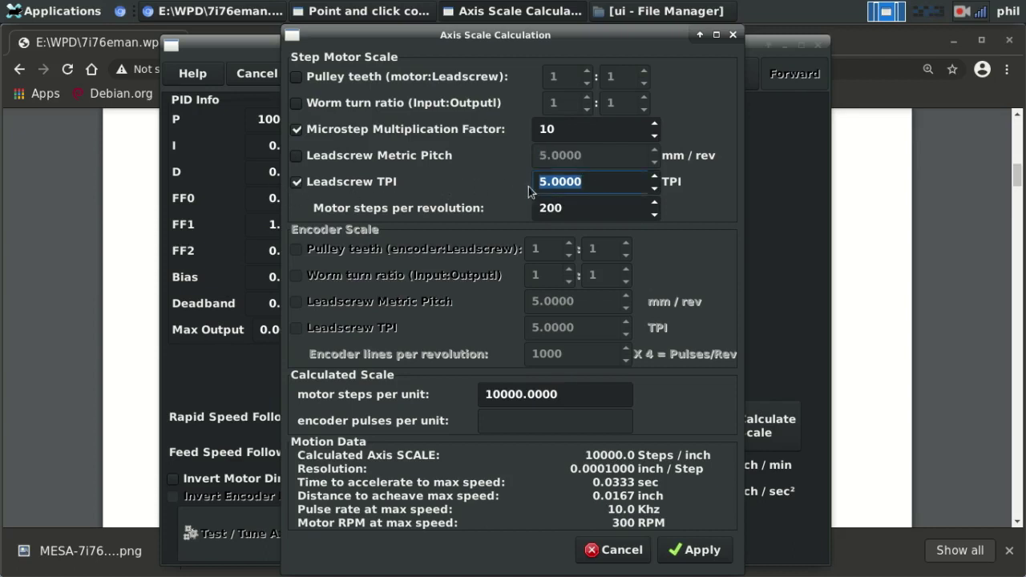
click(296, 183)
click(296, 156)
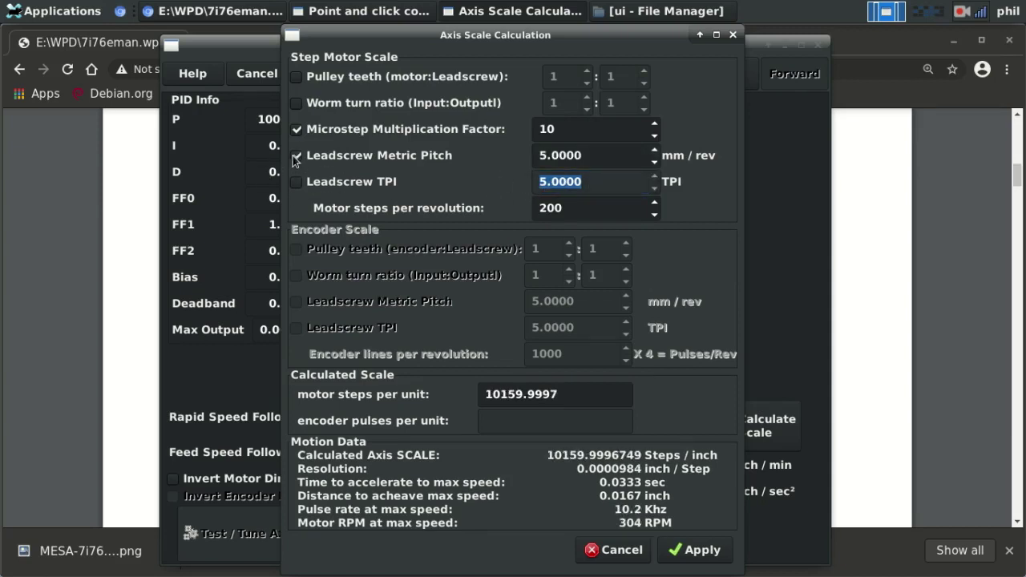
Disable and re-enable the 5 mm/rev Leadscrew Metric Pitch to compare its effect on the calculated scale
click(595, 156)
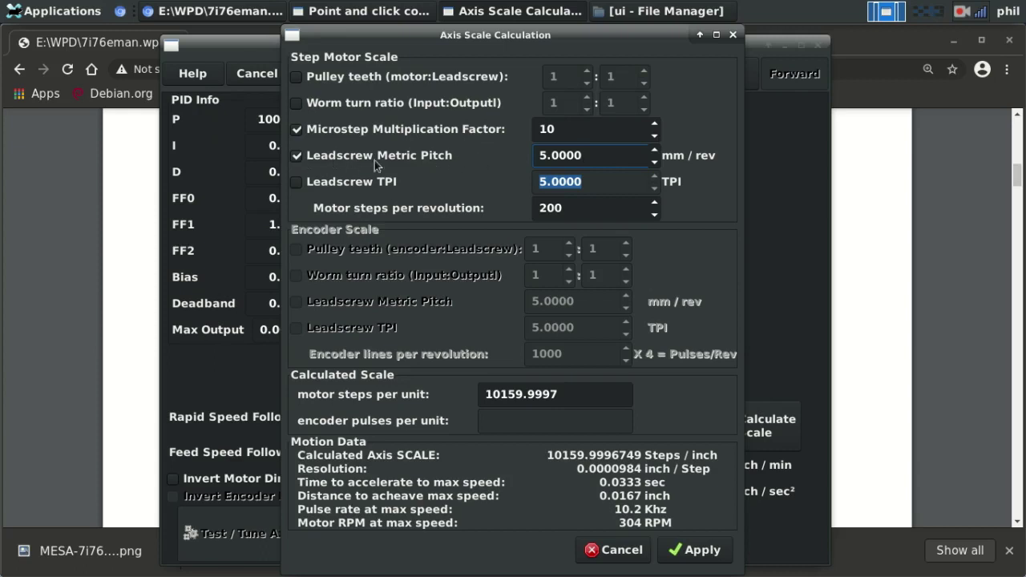
key(ctrl+a)
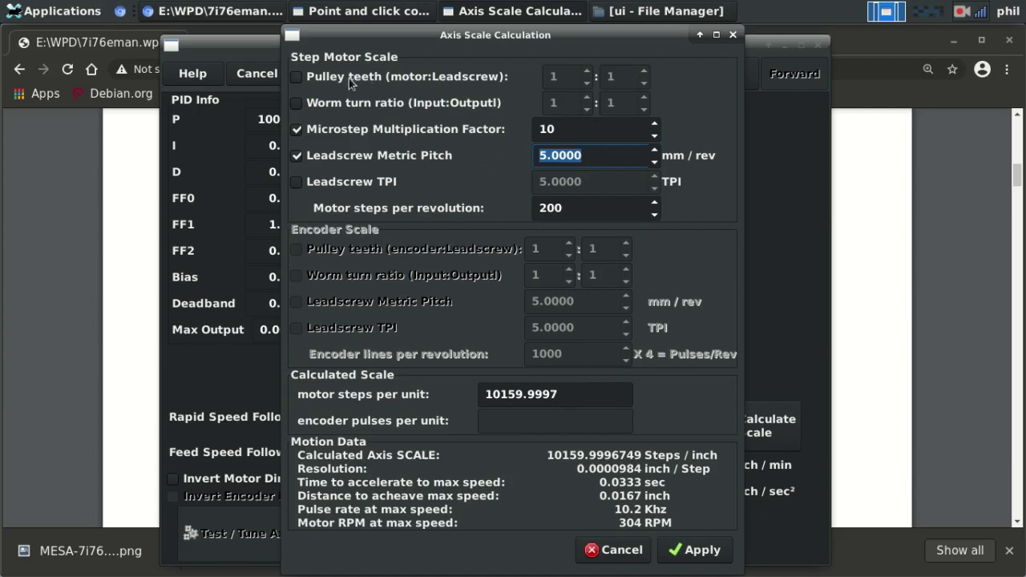
click(295, 160)
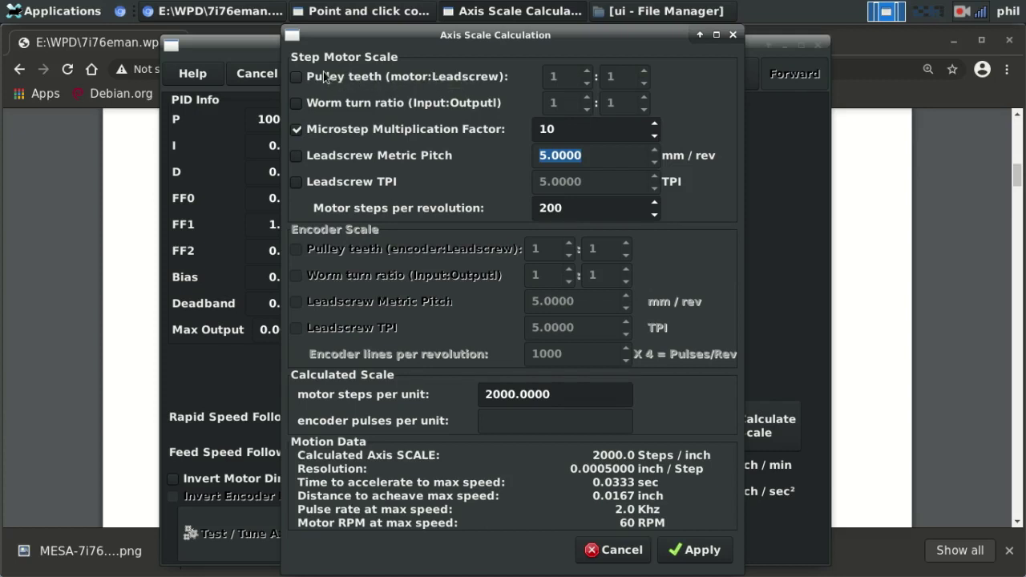
click(298, 157)
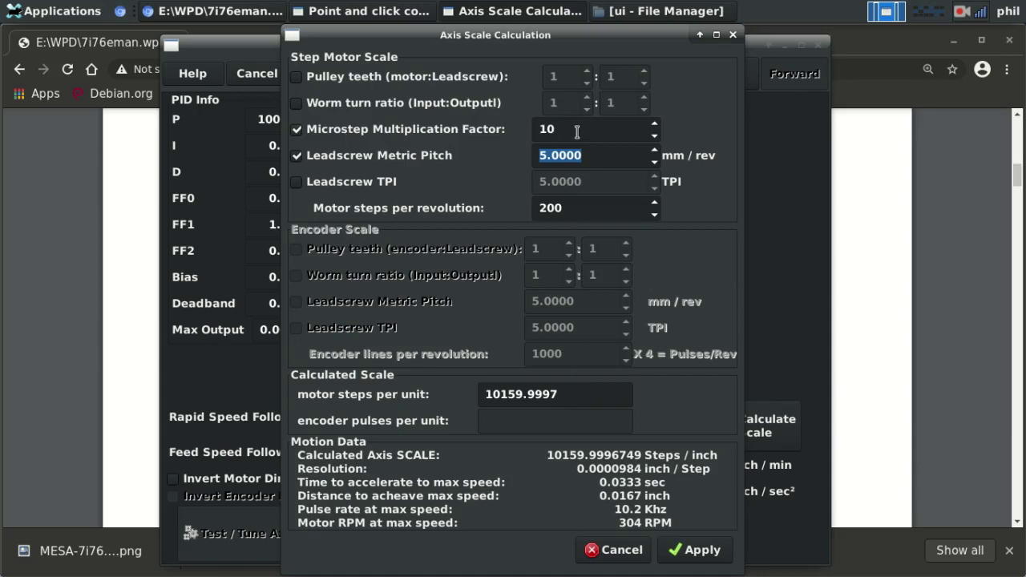
Review the motor steps, microstep factor, metric pitch and calculated axis scale, and apply the scale to the X motor
drag(574, 210, 505, 211)
drag(569, 130, 498, 131)
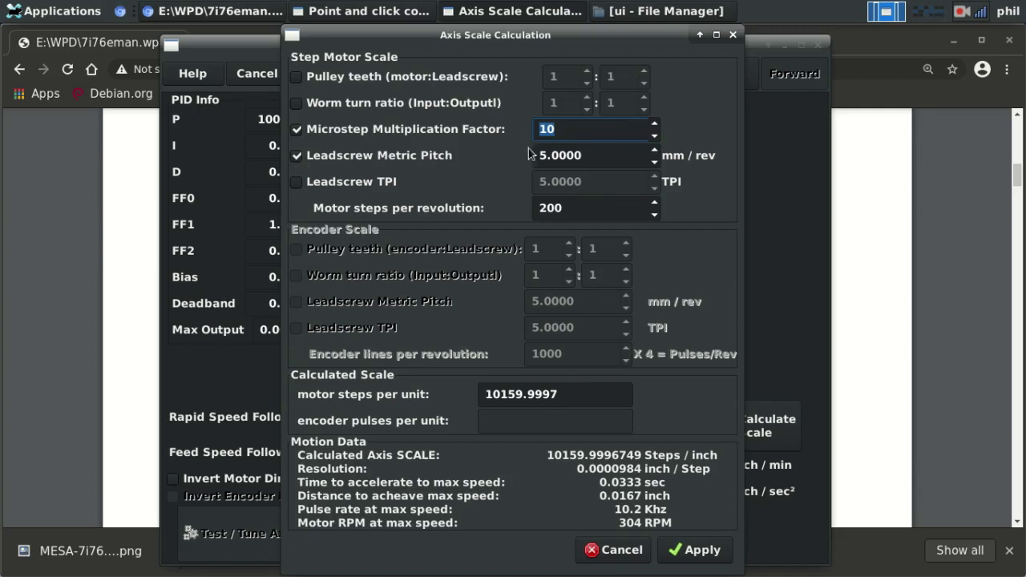
drag(594, 160, 504, 159)
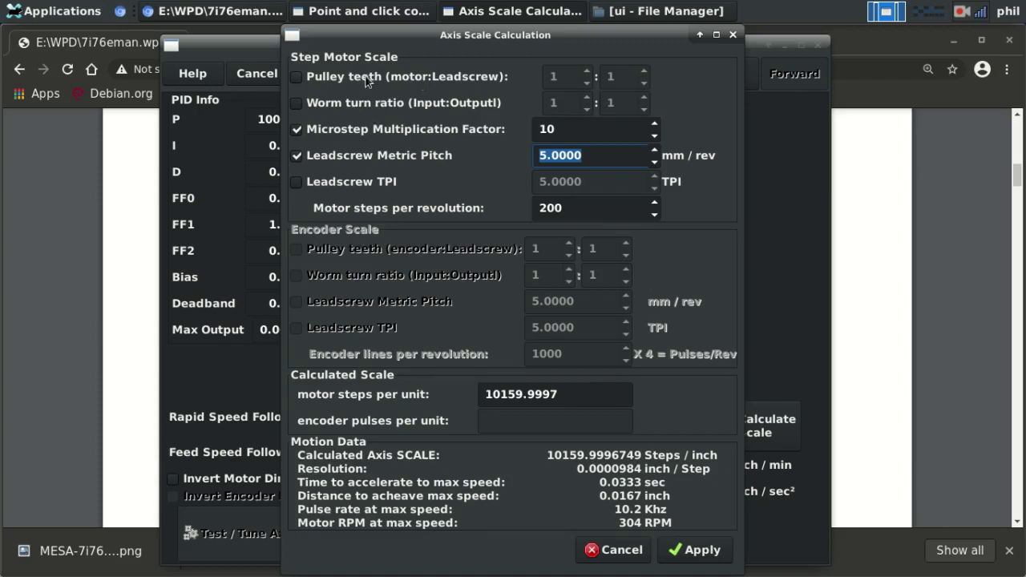
click(574, 395)
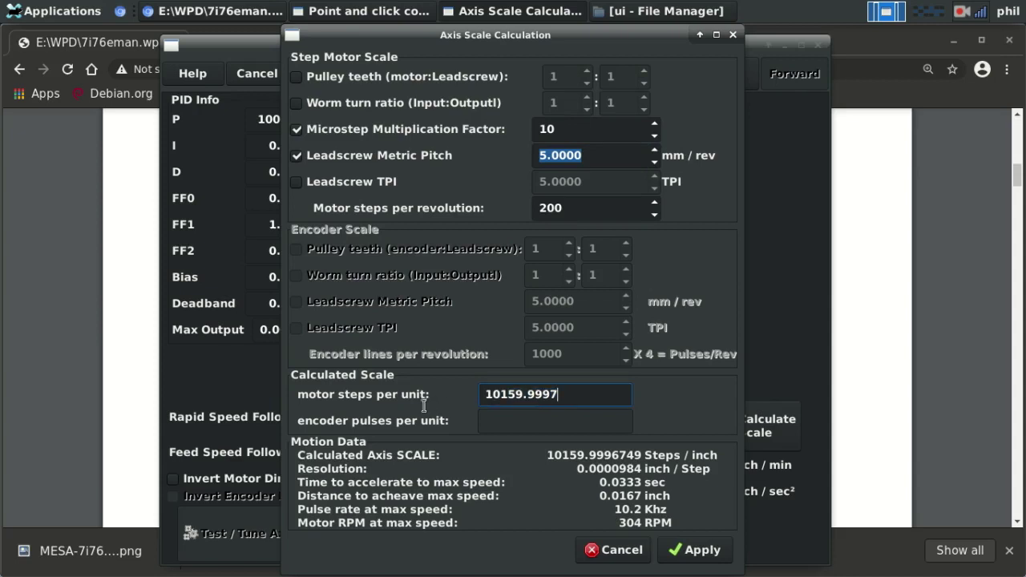
drag(574, 394, 464, 395)
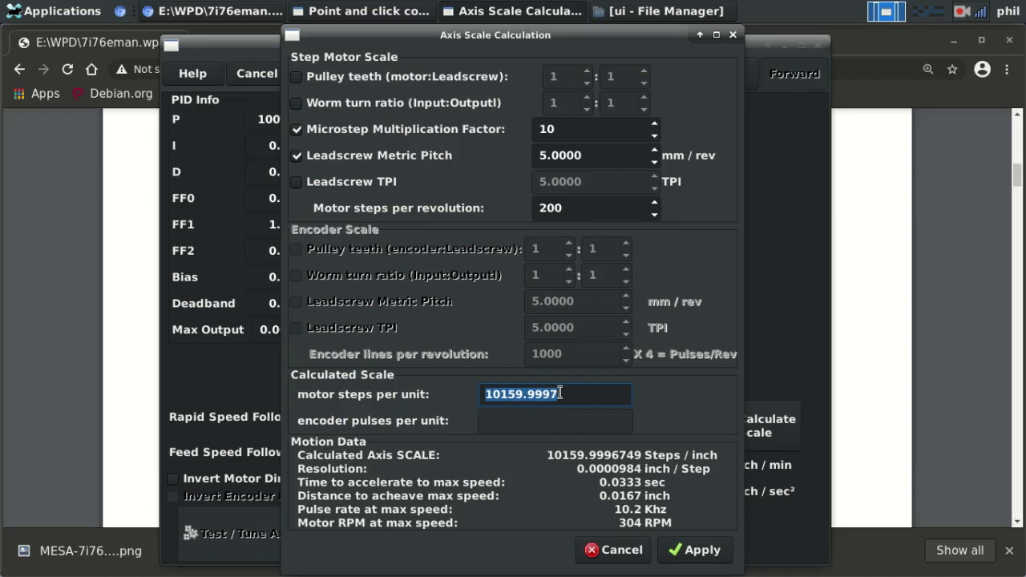
double_click(550, 454)
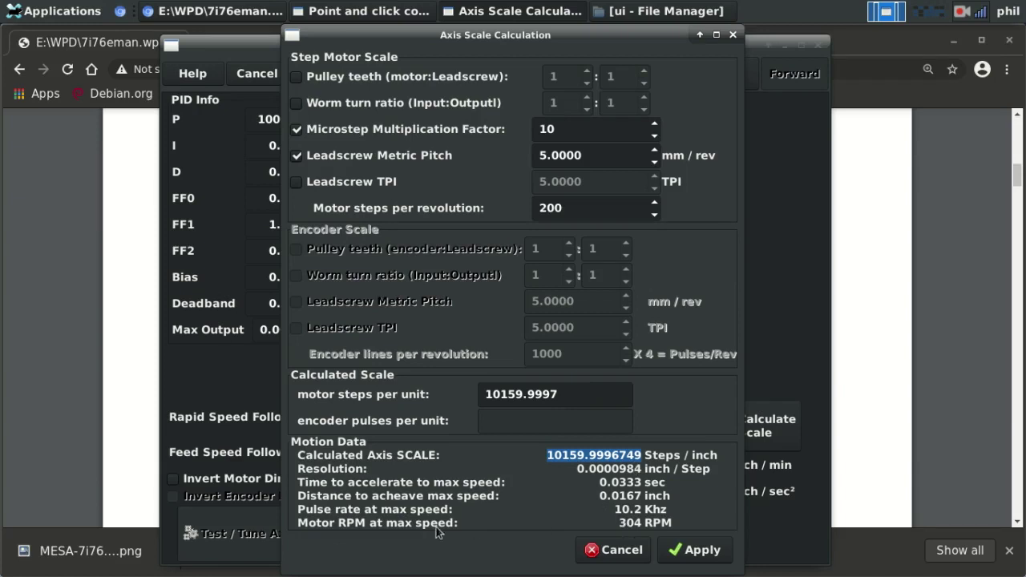
click(687, 550)
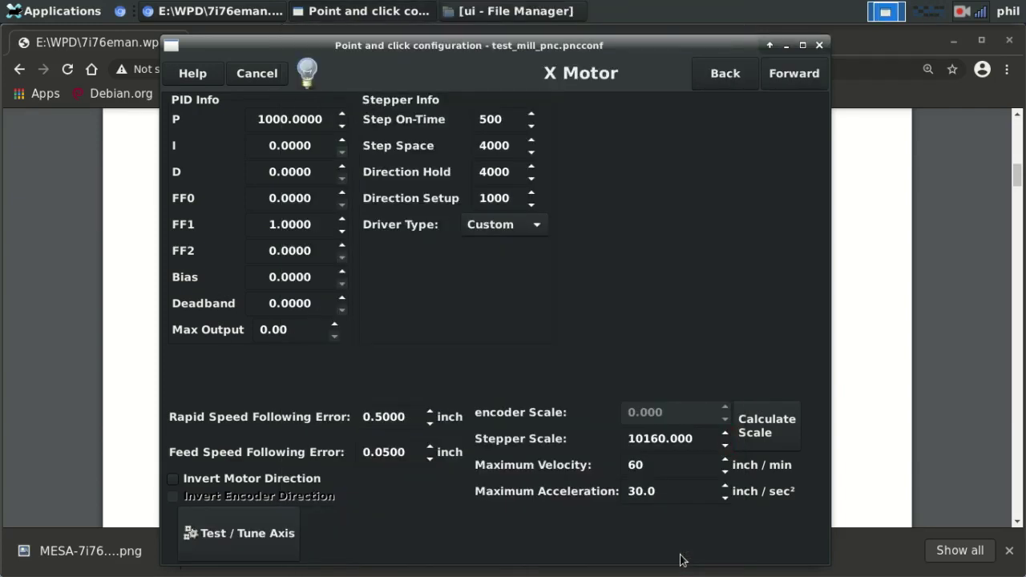
Check the X motor's stepper scale and set its maximum velocity to 200 inch/min
double_click(694, 439)
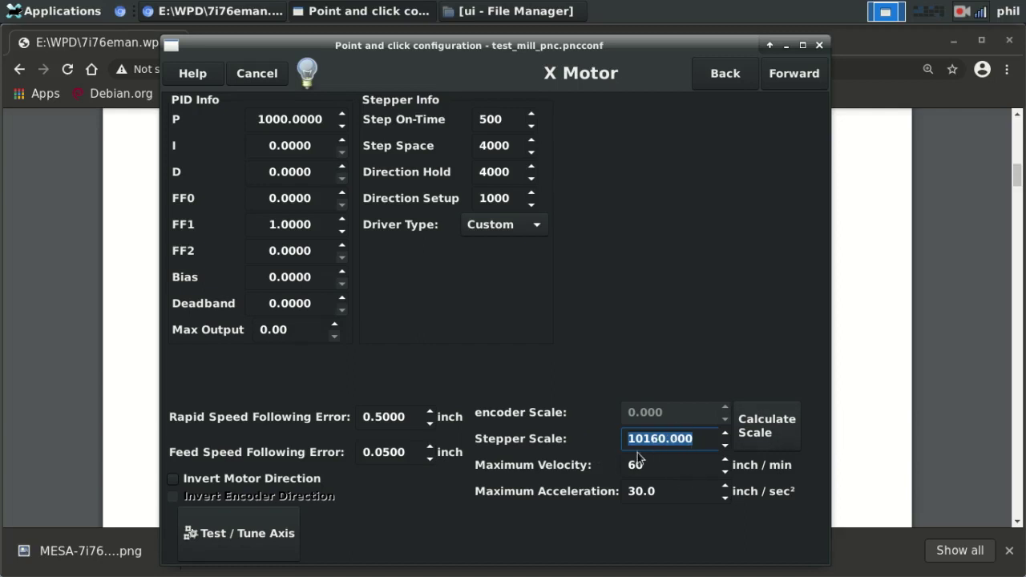
key(Tab)
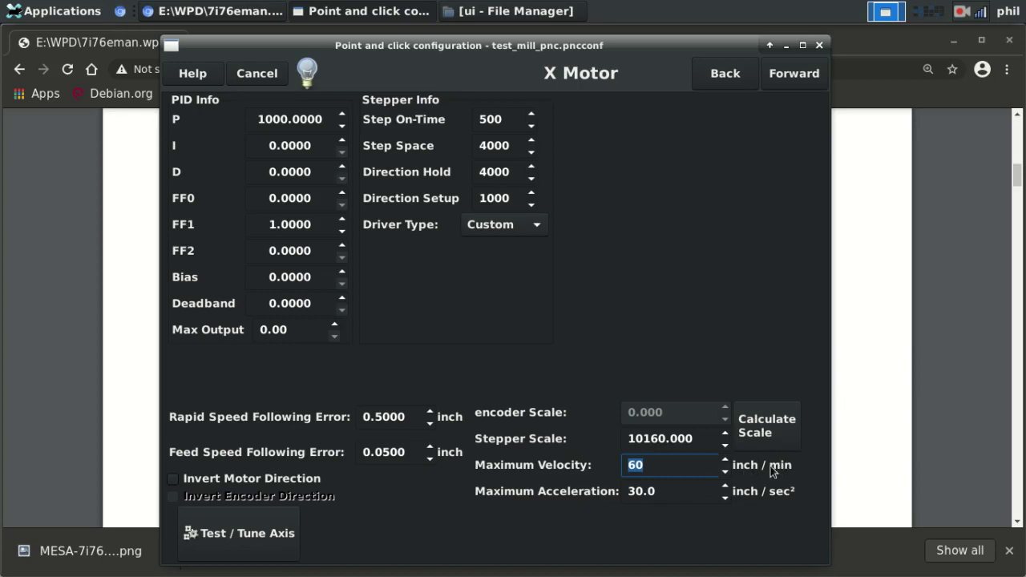
drag(660, 465, 601, 463)
key(BackSpace)
text(200)
key(Tab)
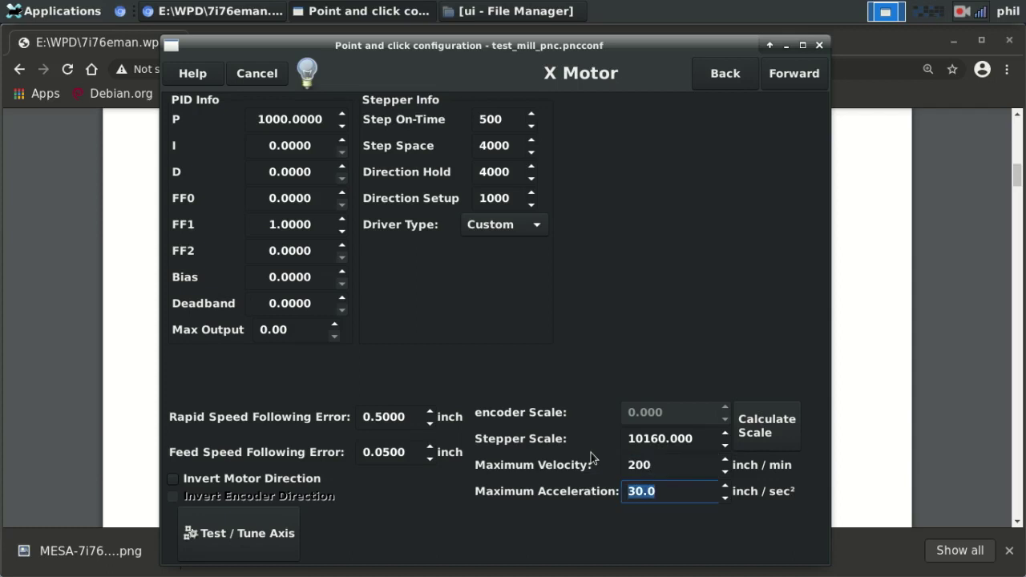
key(shift+Tab)
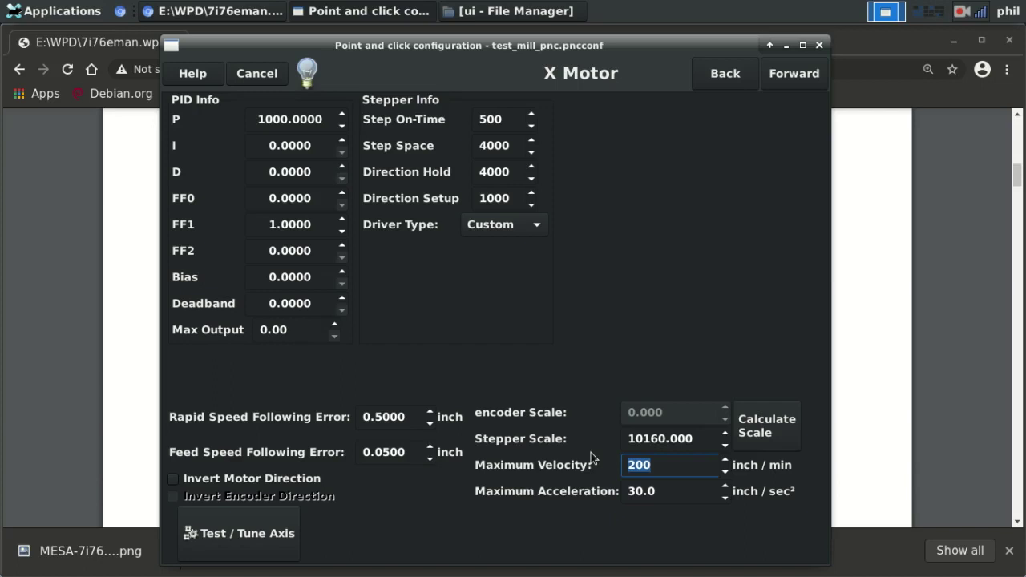
Set the X motor's maximum acceleration to 50 inch/sec² and continue to the X Axis settings
drag(689, 492, 582, 491)
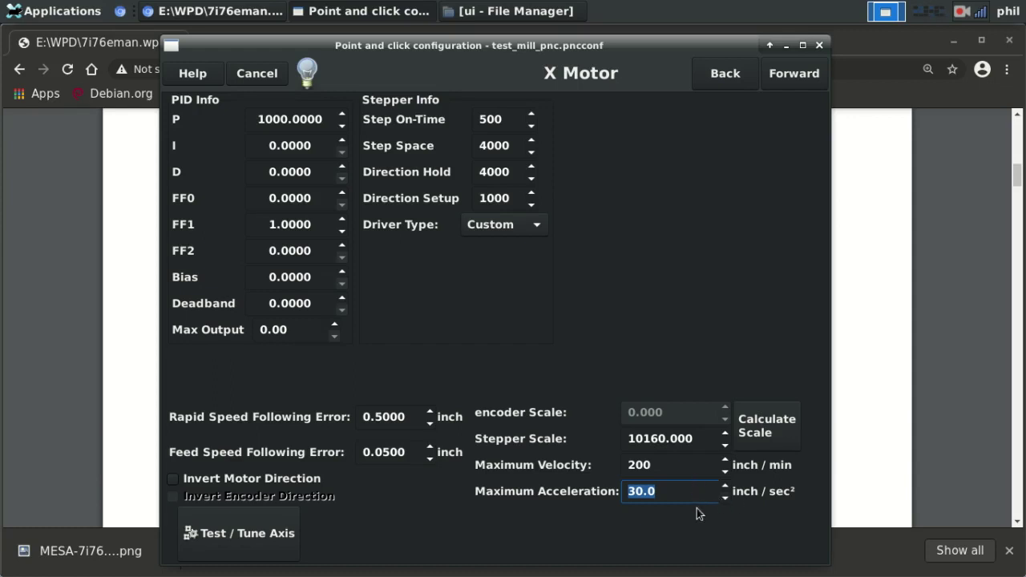
text(50)
key(Tab)
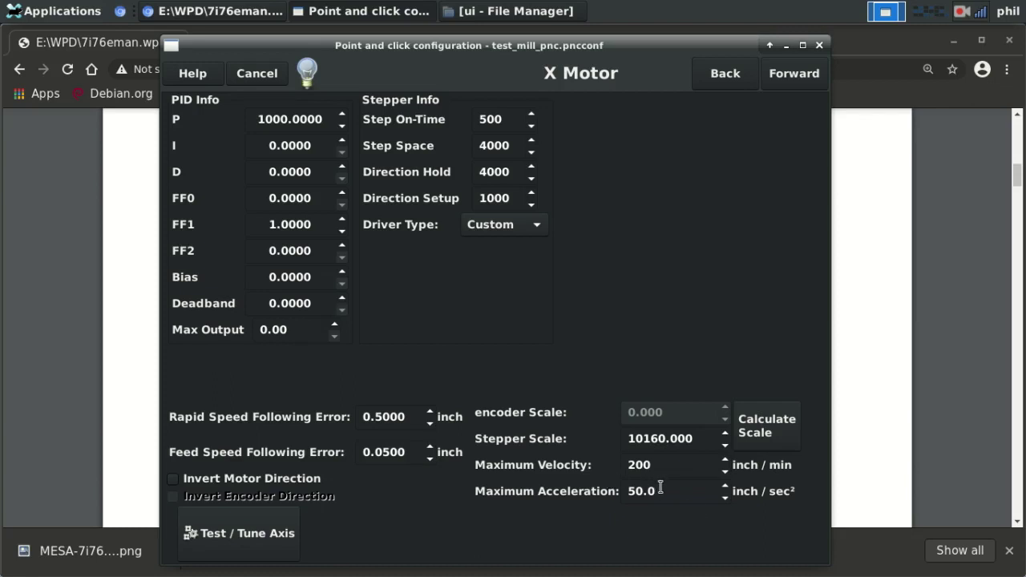
drag(680, 467, 598, 473)
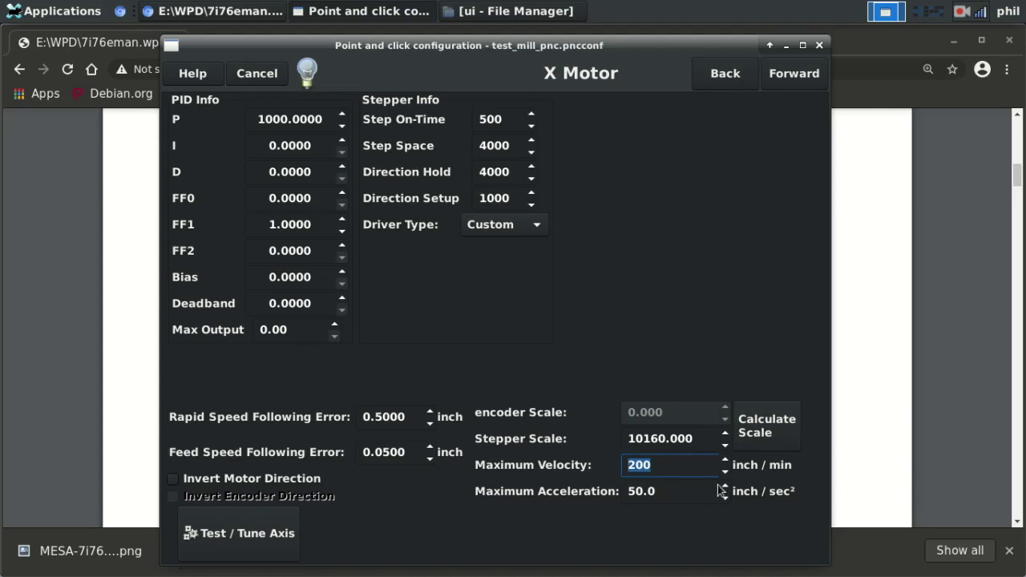
click(778, 73)
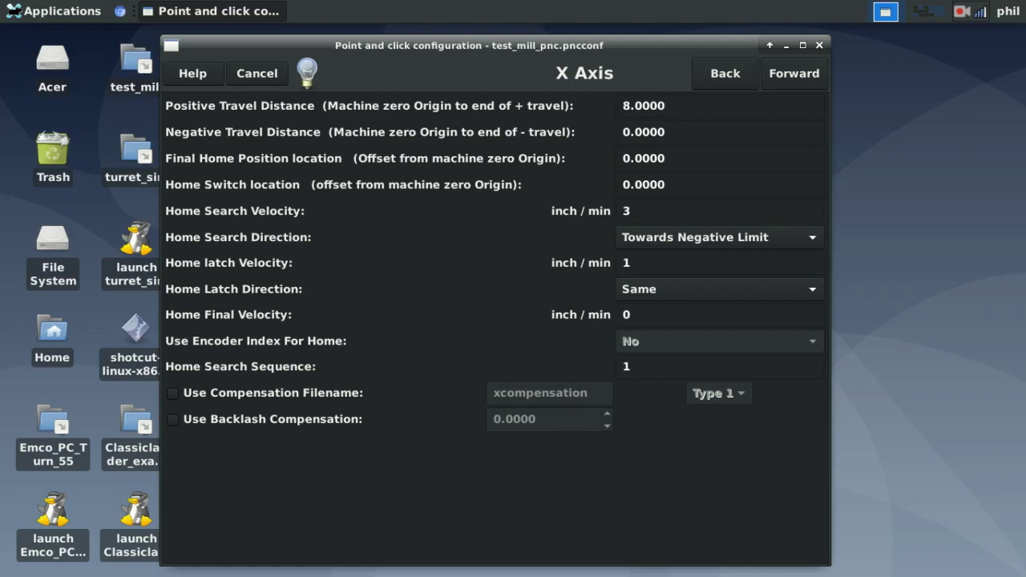
Examine the X axis positive and negative travel distances, the final home position and the home switch location
drag(674, 105, 602, 105)
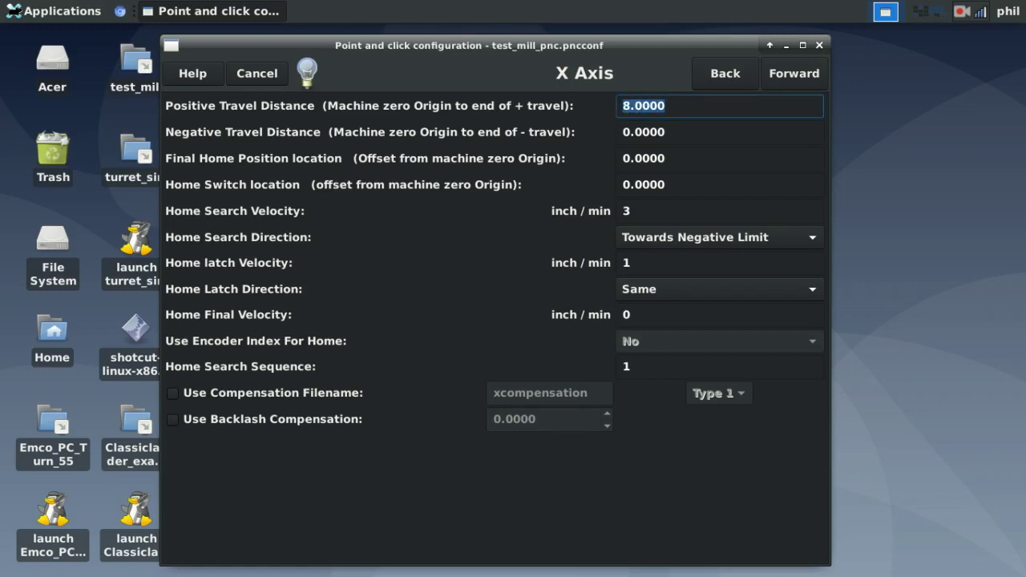
drag(680, 131, 561, 131)
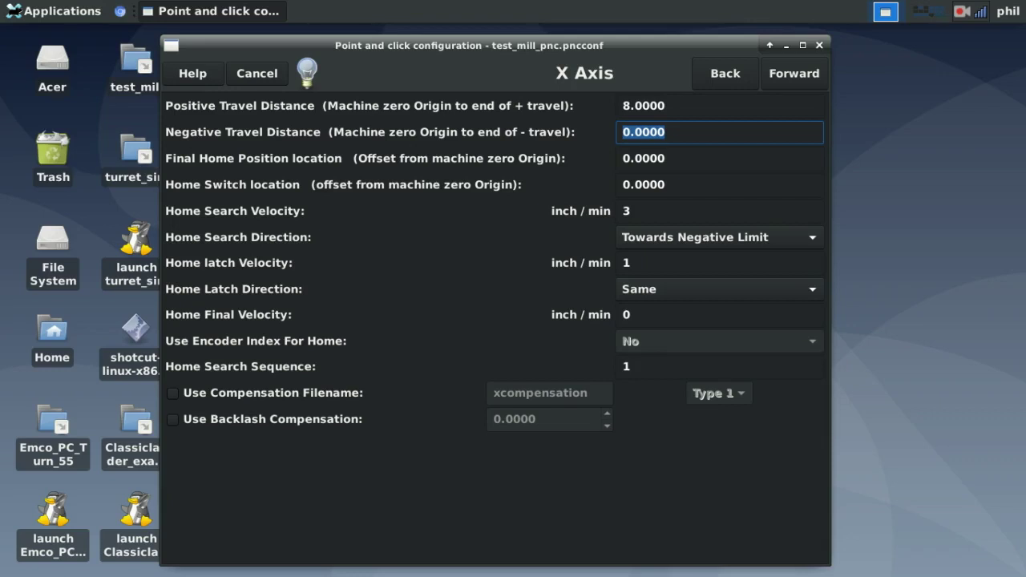
click(687, 104)
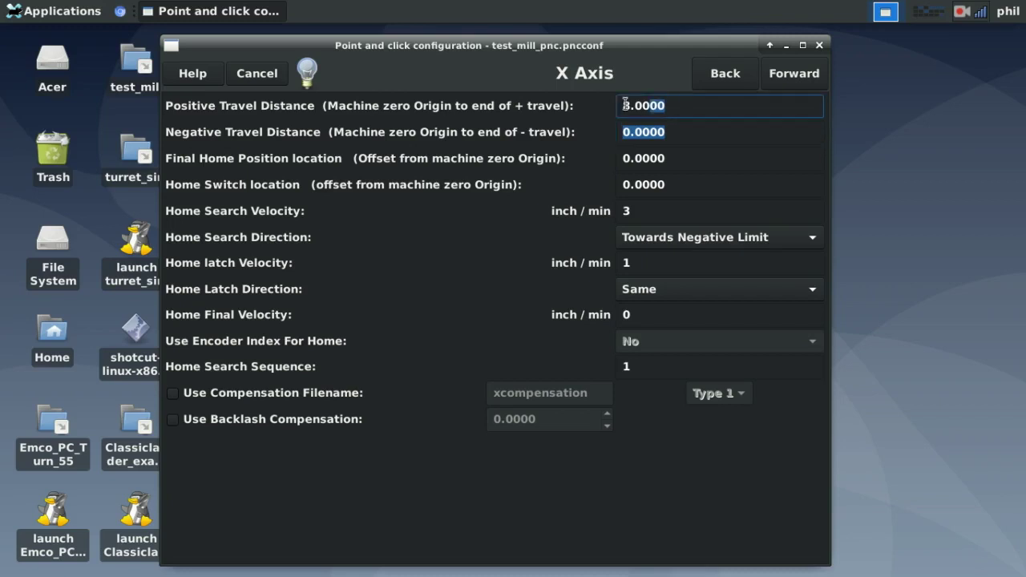
click(678, 133)
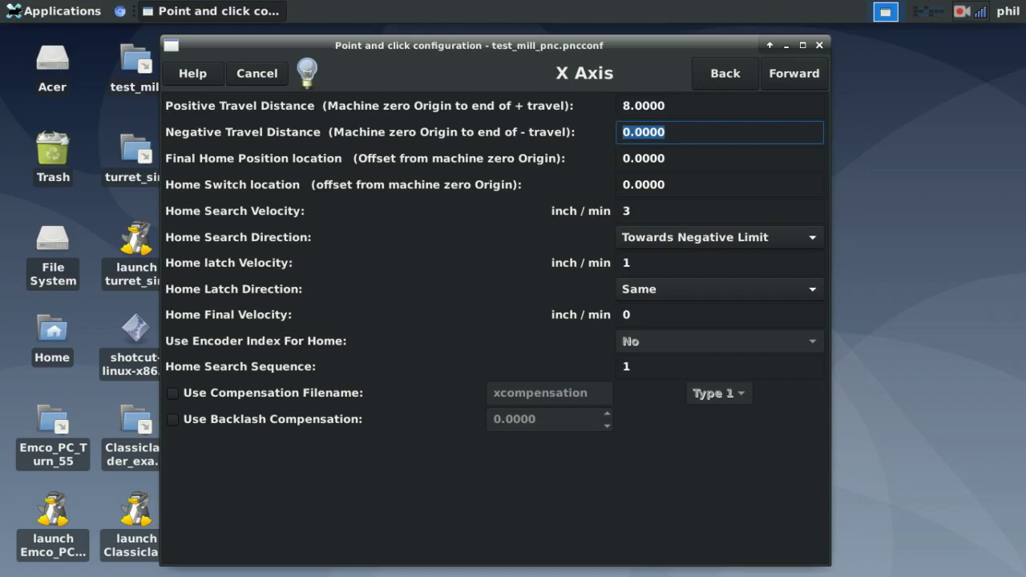
click(687, 103)
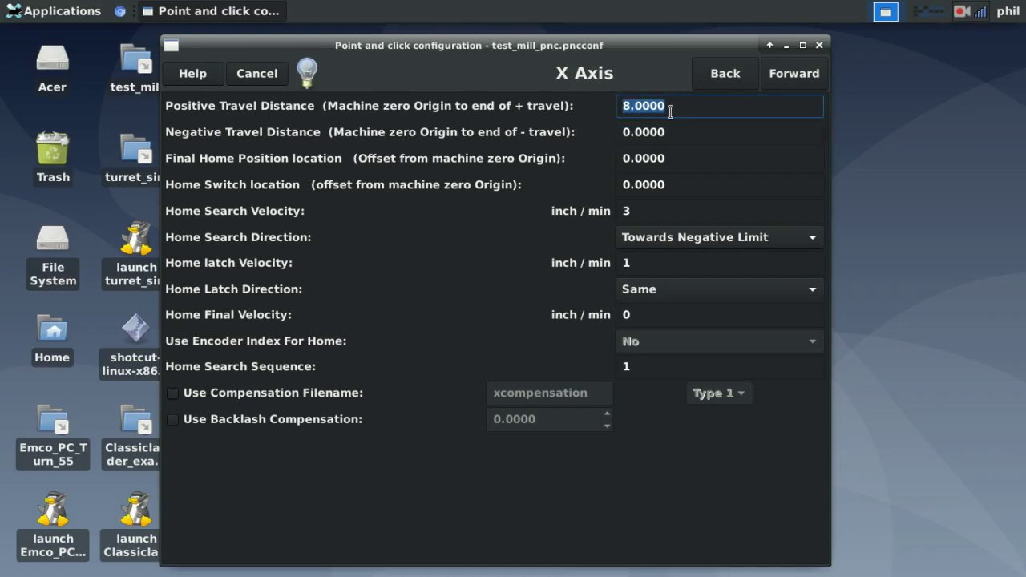
double_click(647, 133)
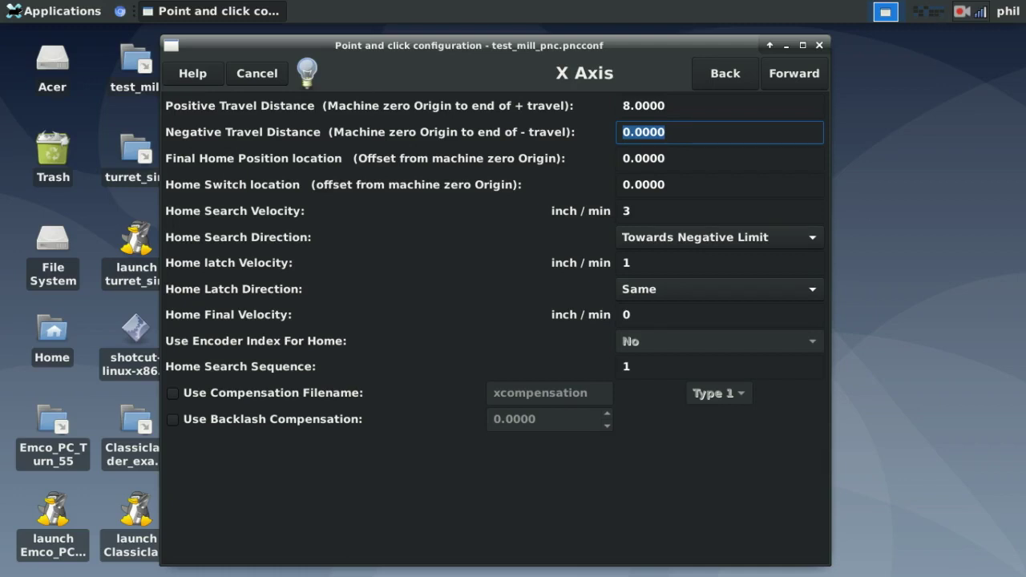
click(680, 157)
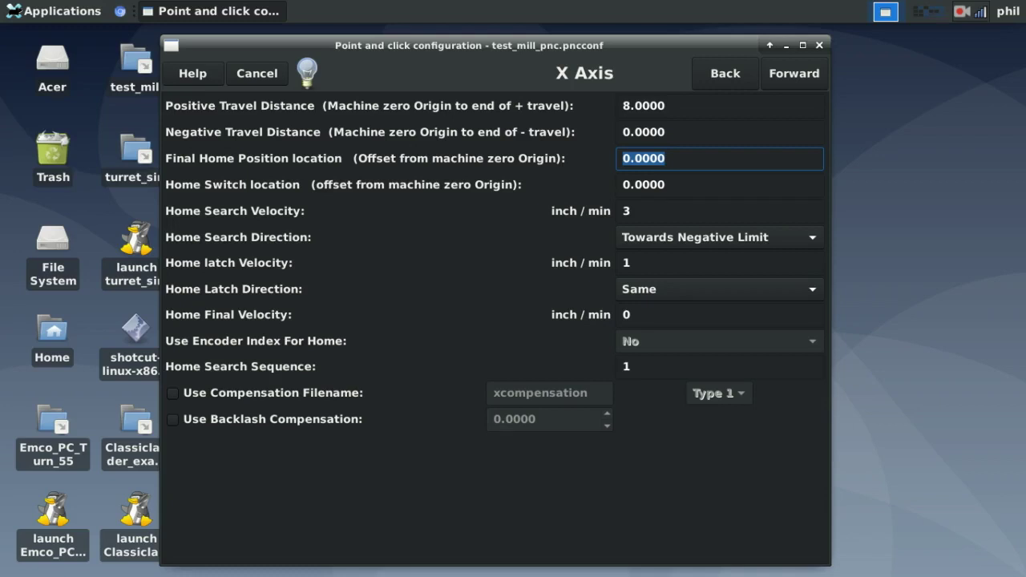
click(677, 182)
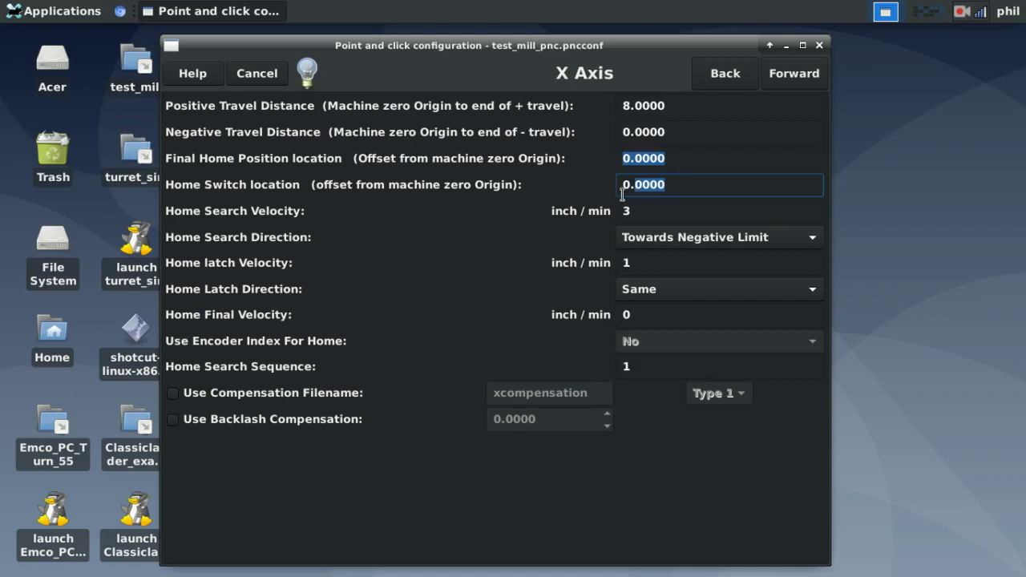
key(Home)
key(shift+End)
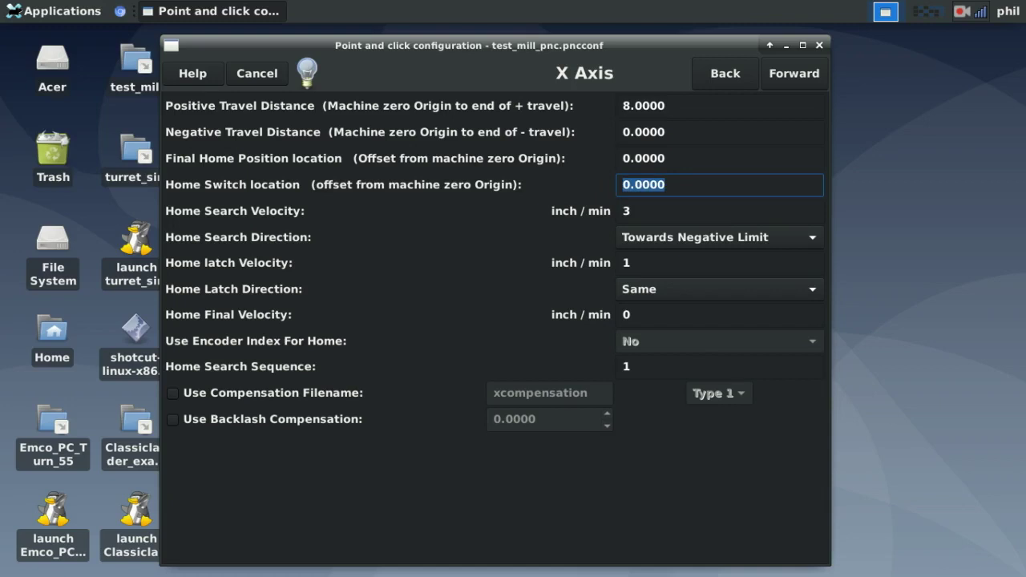
Try 10 as the X axis final home position and reset it to 0
click(682, 159)
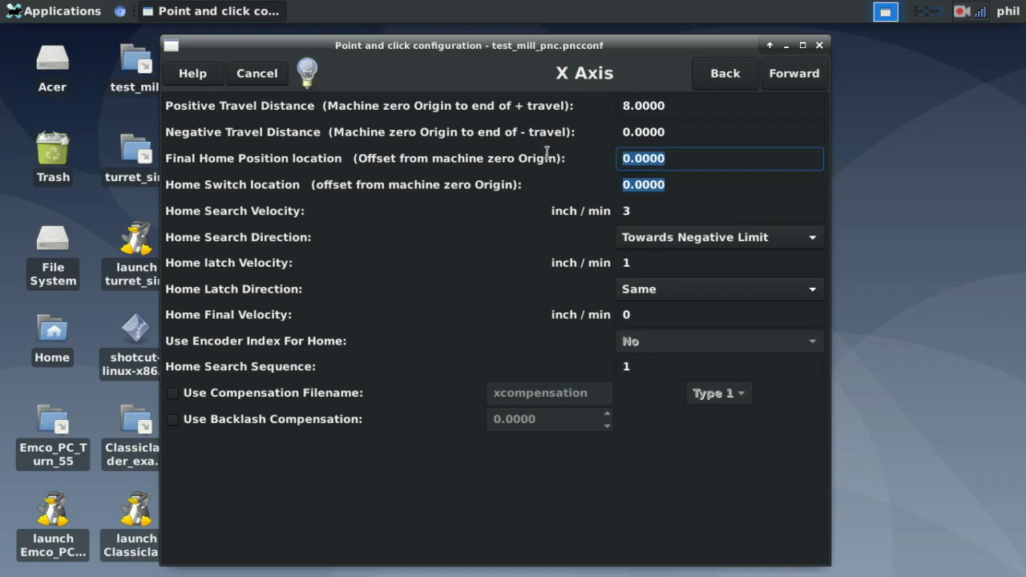
text(10.)
key(BackSpace)
key(BackSpace)
key(BackSpace)
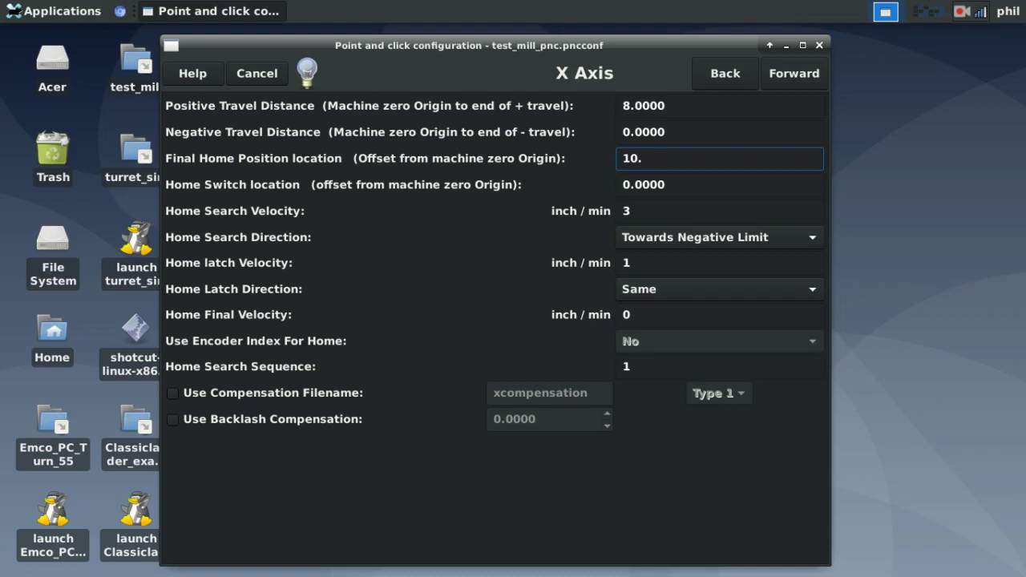
key(Tab)
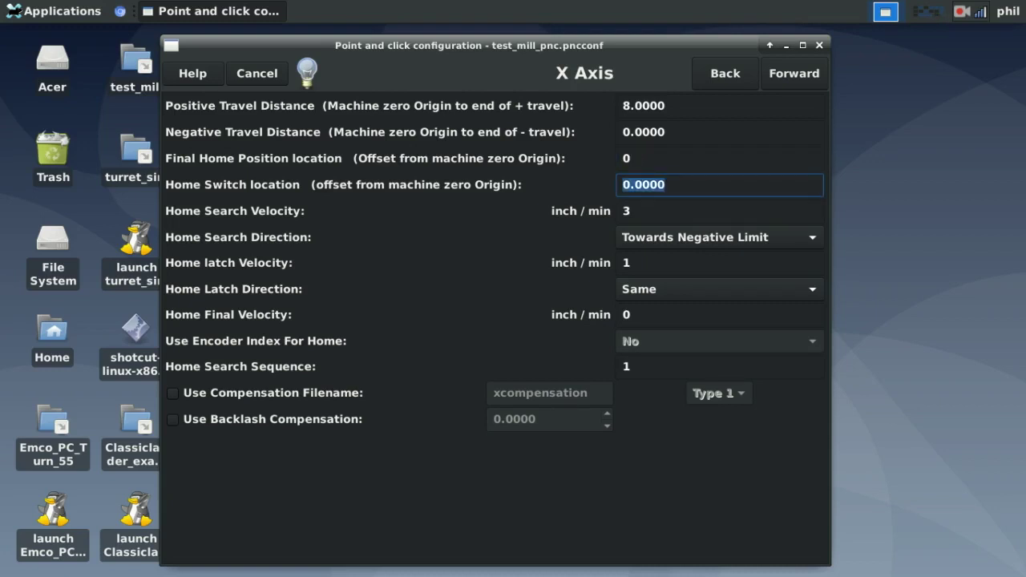
Try -10 as the X axis home switch location and reset it to 0
text(-10.)
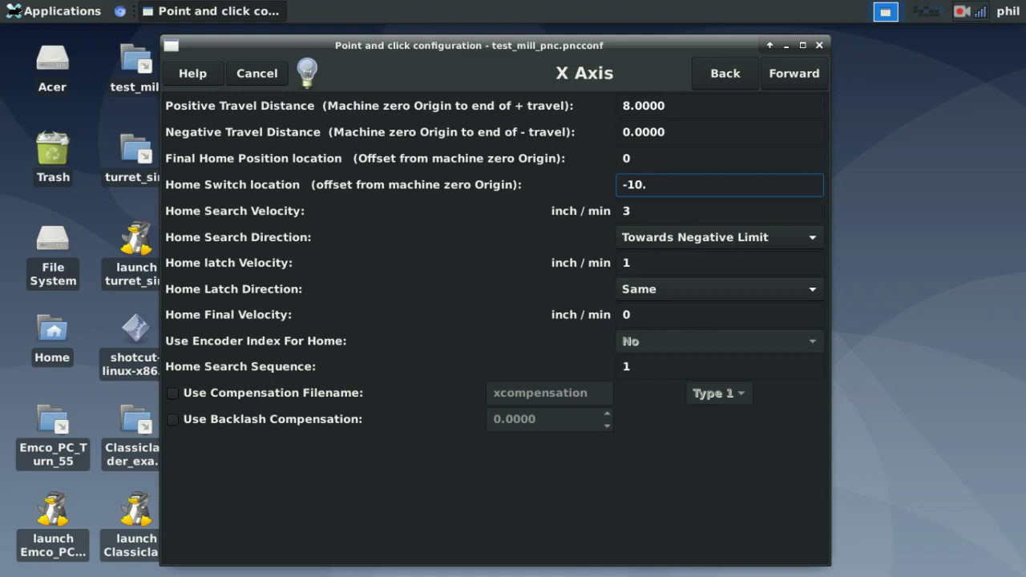
key(BackSpace)
key(BackSpace)
key(BackSpace)
key(BackSpace)
key(Tab)
click(650, 159)
click(650, 185)
Set the X axis home search velocity to 50 inch/min and the home latch velocity to 2 inch/min
click(657, 211)
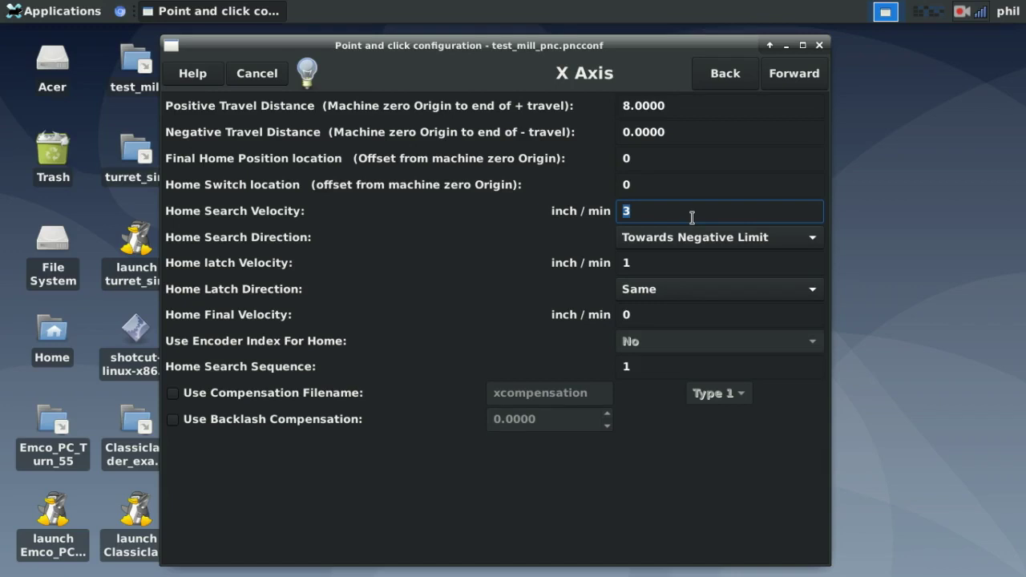
text(50)
key(Tab)
key(Tab)
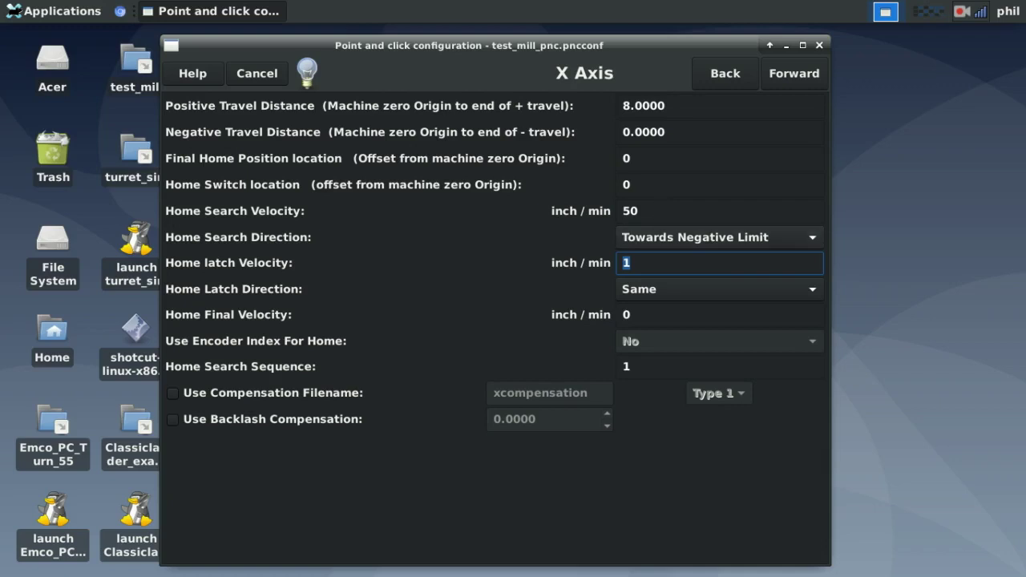
text(2)
key(Tab)
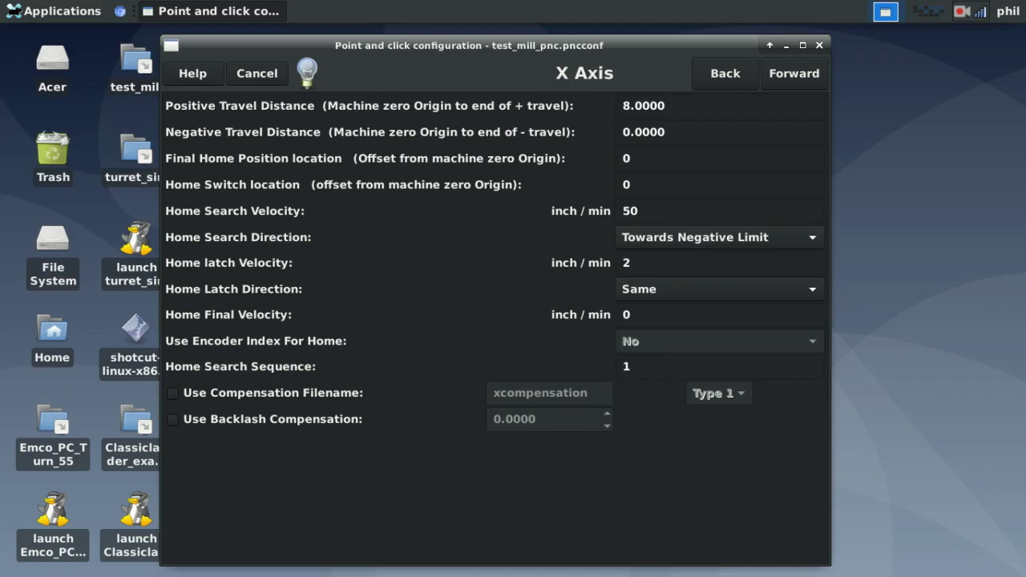
Review the home search direction choices for the X axis, keeping Towards Negative Limit
key(space)
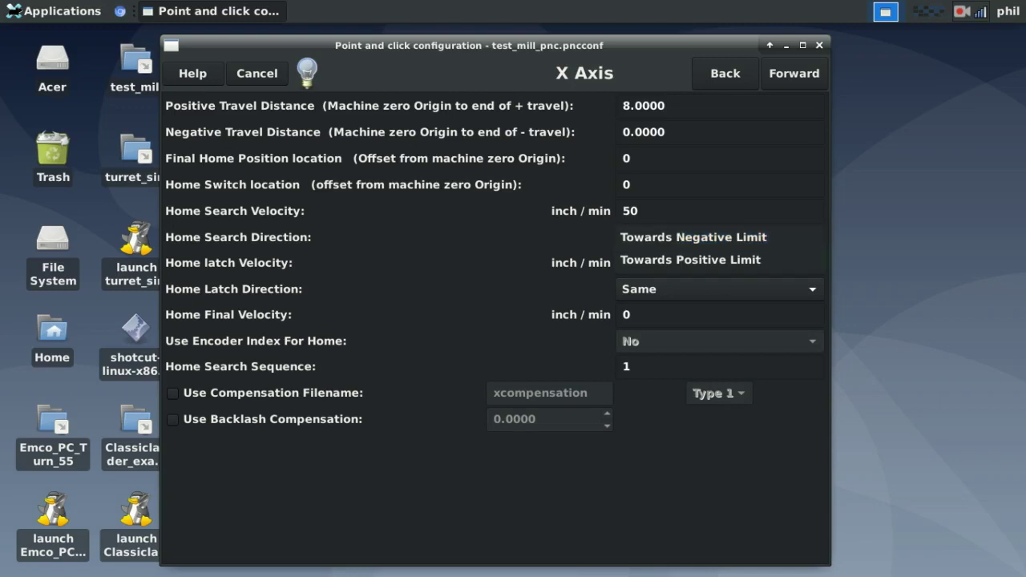
key(Down)
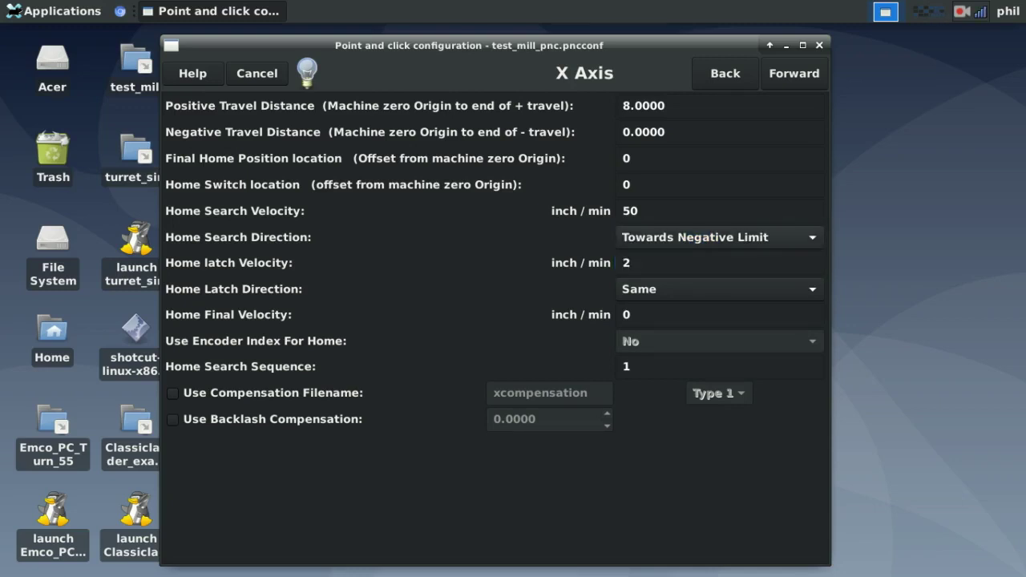
key(Up)
key(Return)
click(719, 237)
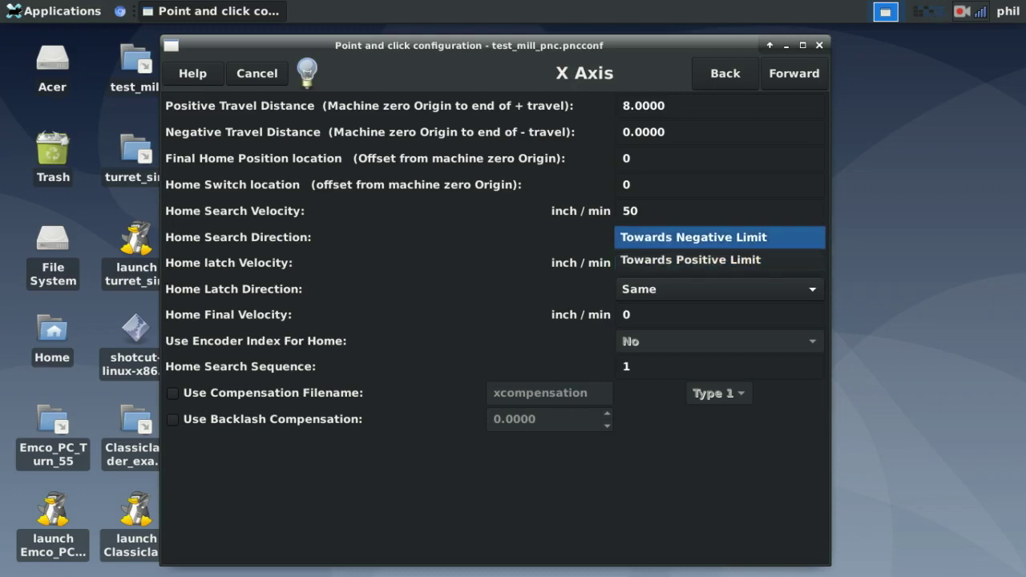
key(Escape)
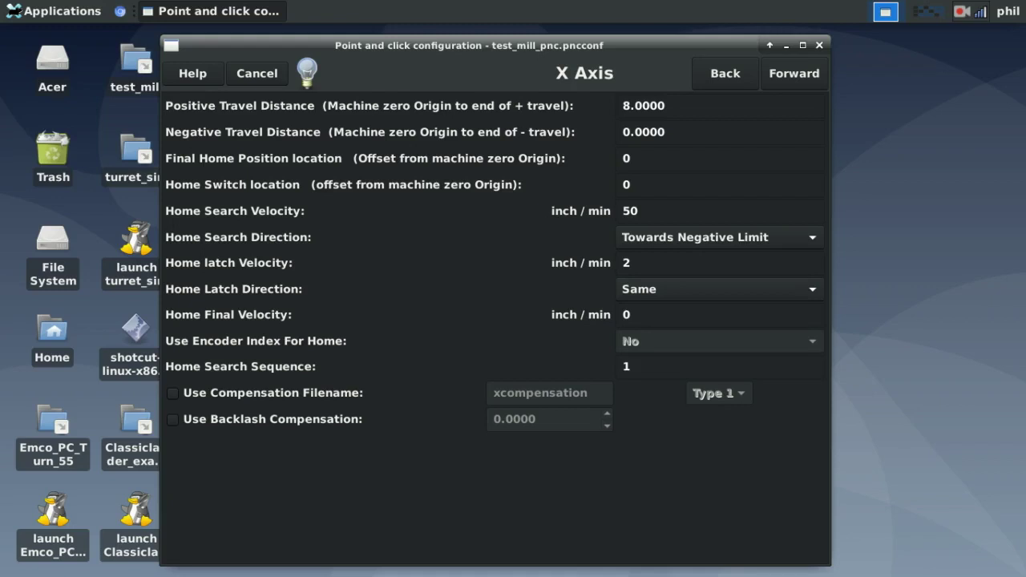
Check the home latch velocity and set the X axis home latch direction to Opposite
double_click(649, 265)
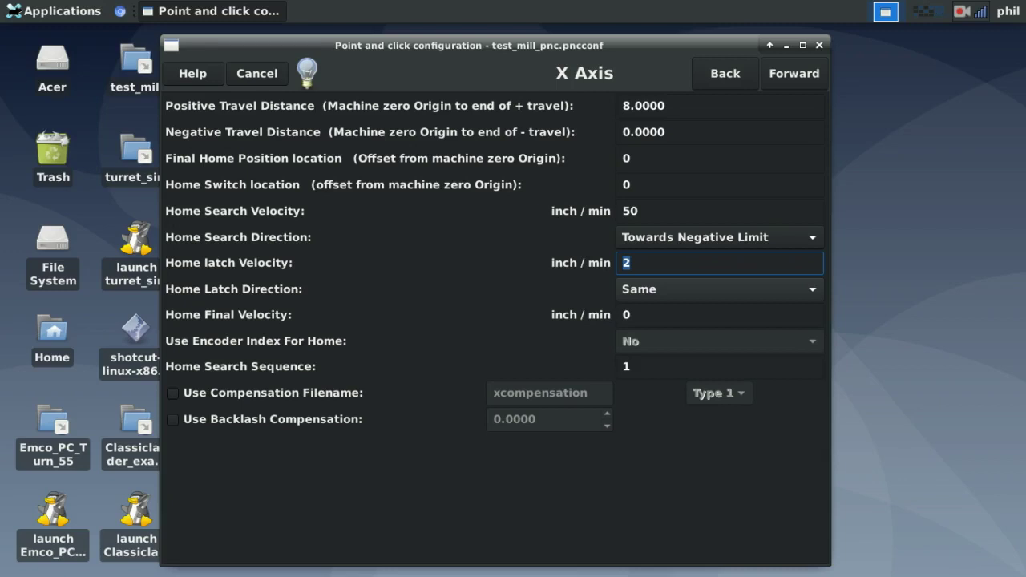
key(Tab)
key(space)
key(Down)
key(Escape)
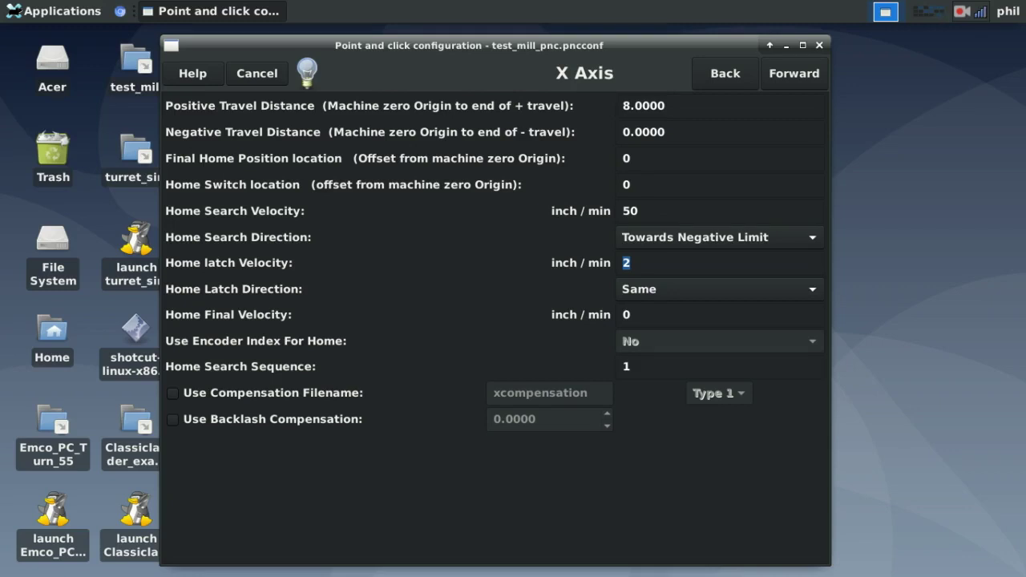
click(653, 288)
click(653, 307)
Try a home final velocity of 1 inch/min for the X axis and restore it to 0
click(661, 318)
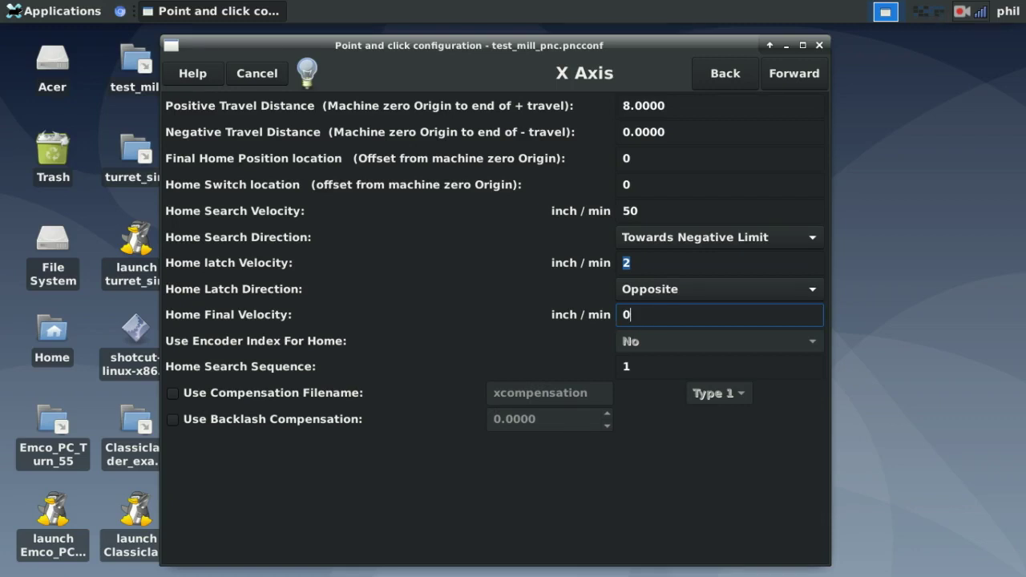
key(BackSpace)
text(1)
key(Tab)
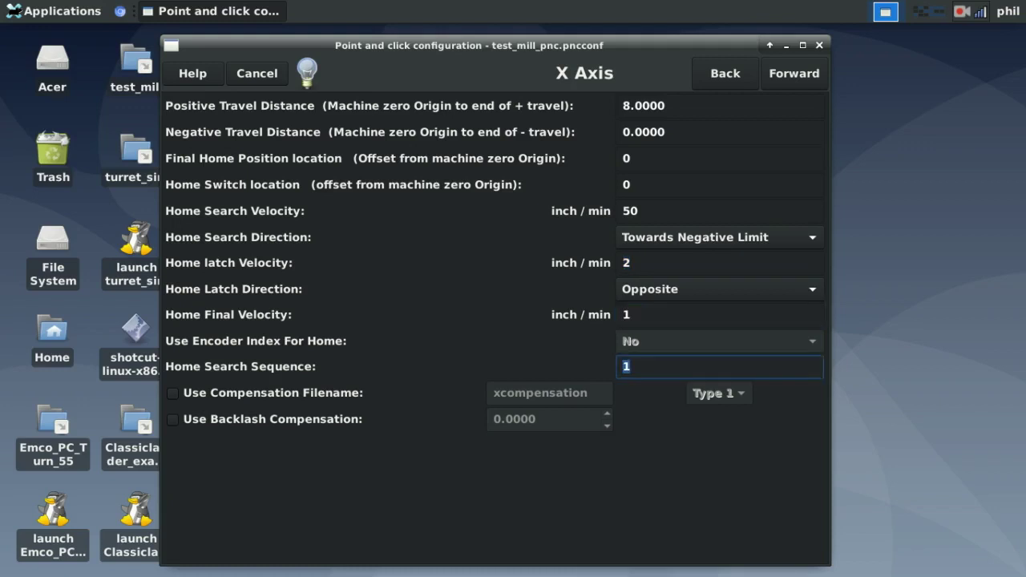
key(shift+Tab)
text(0)
key(Tab)
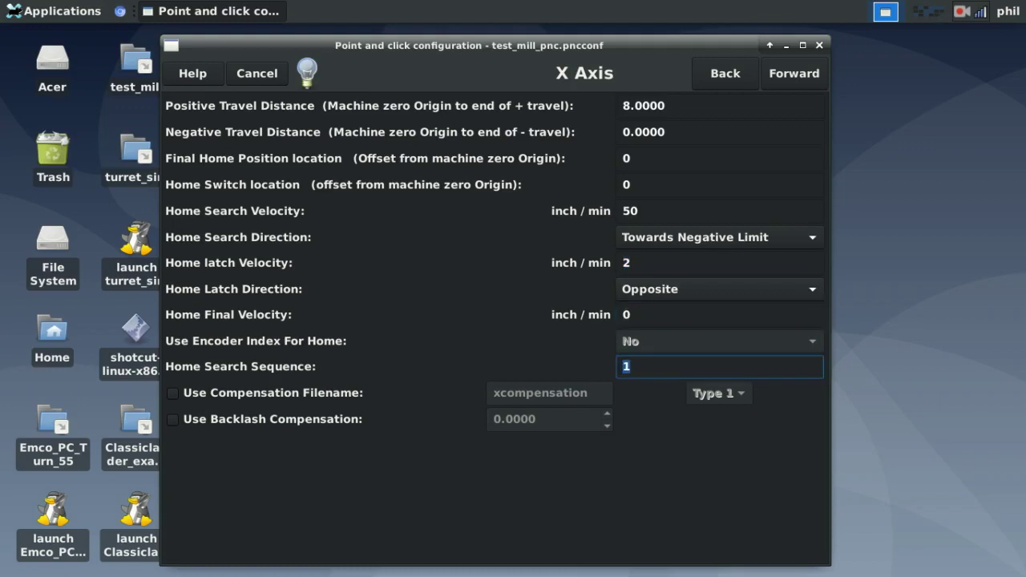
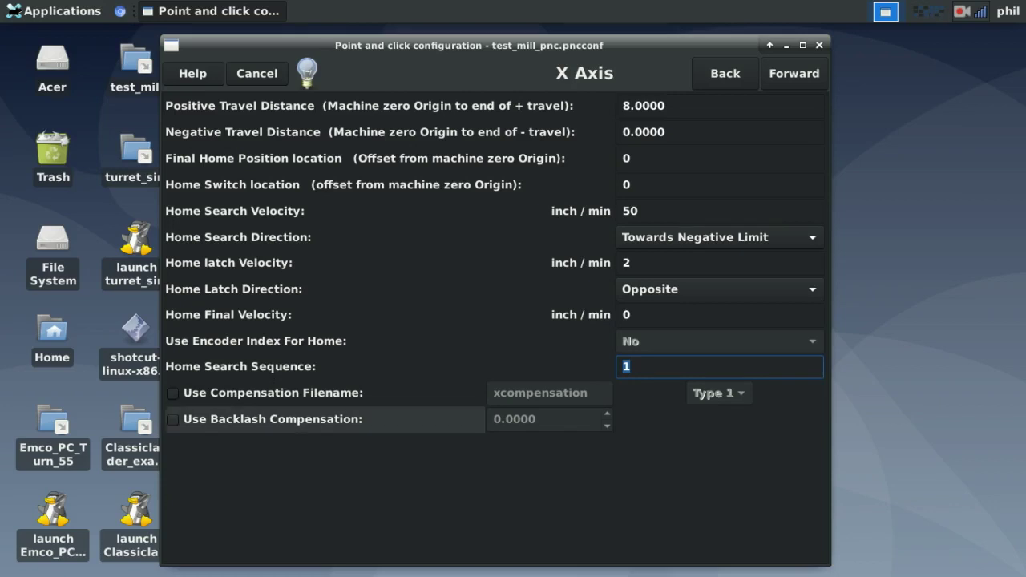
Try enabling the compensation file and backlash compensation for the X axis, turning each off again
click(174, 393)
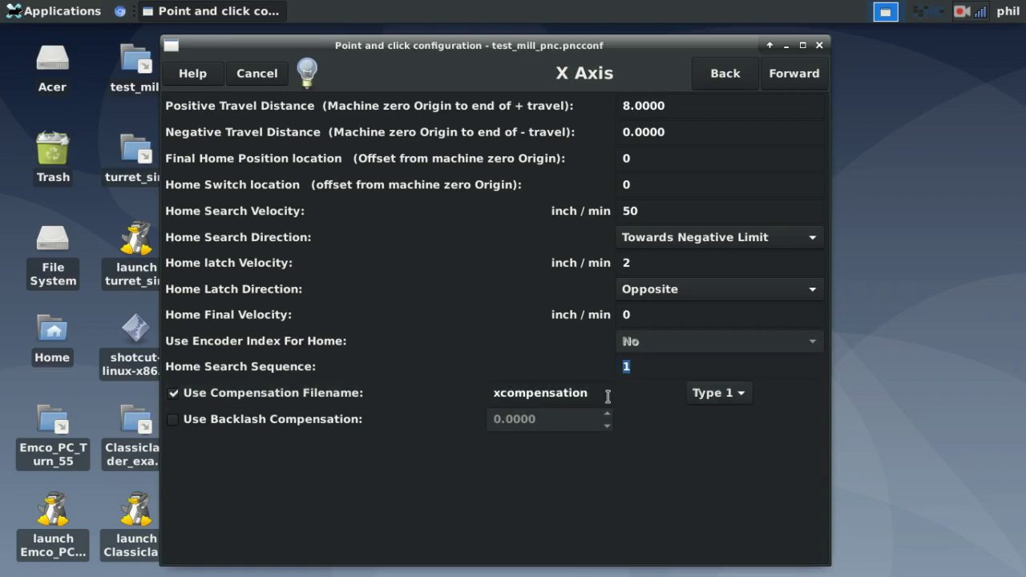
click(173, 392)
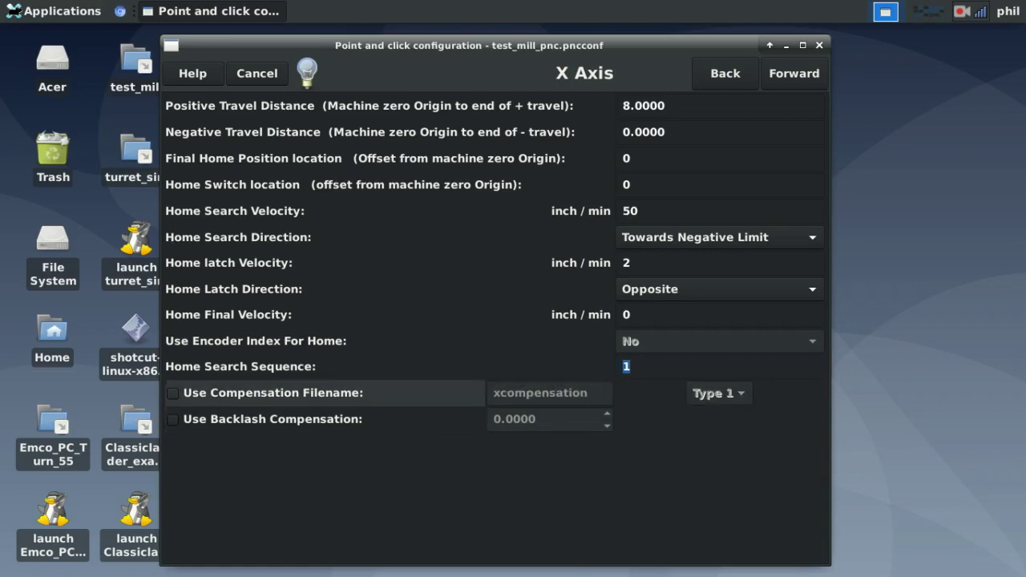
click(173, 419)
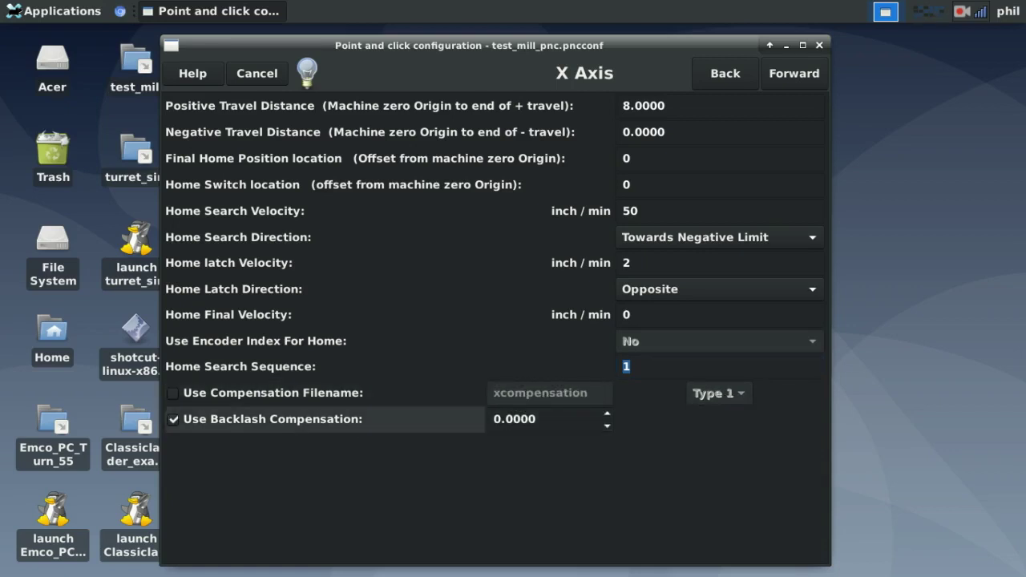
click(514, 419)
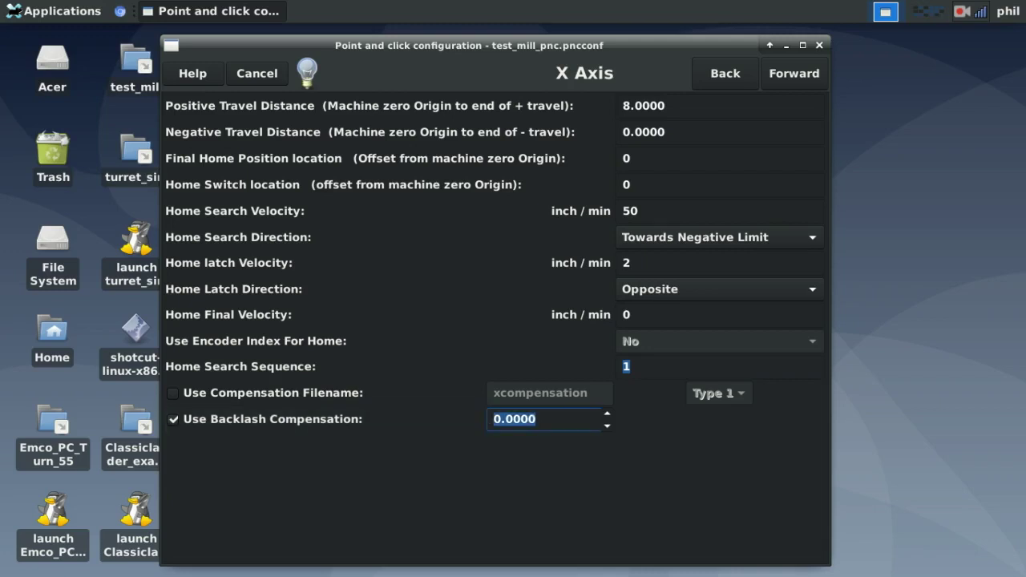
click(173, 419)
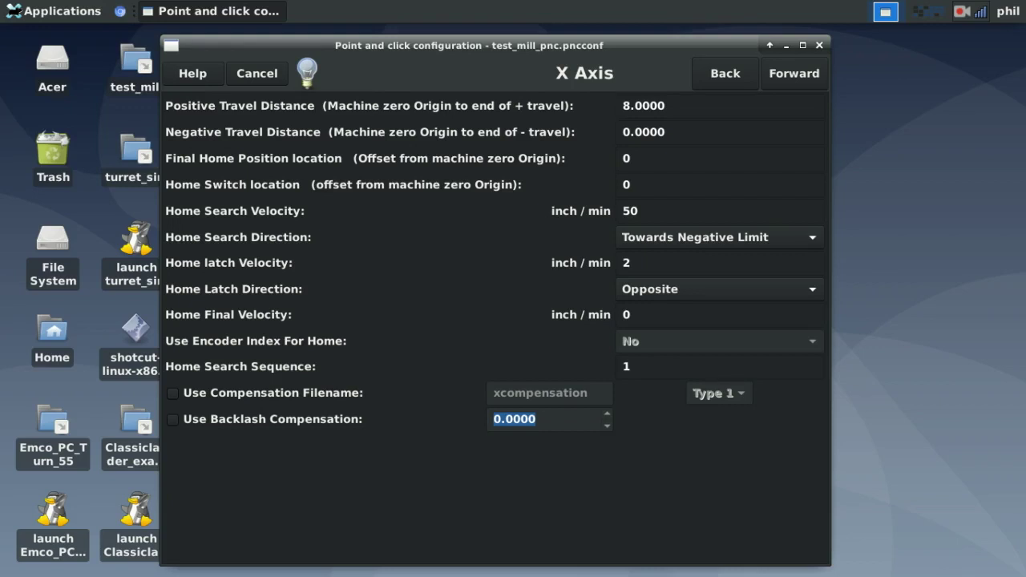
Calculate and apply the Y motor's stepper scale with a microstep factor of 10 and a 5 mm/rev metric leadscrew pitch
key(Return)
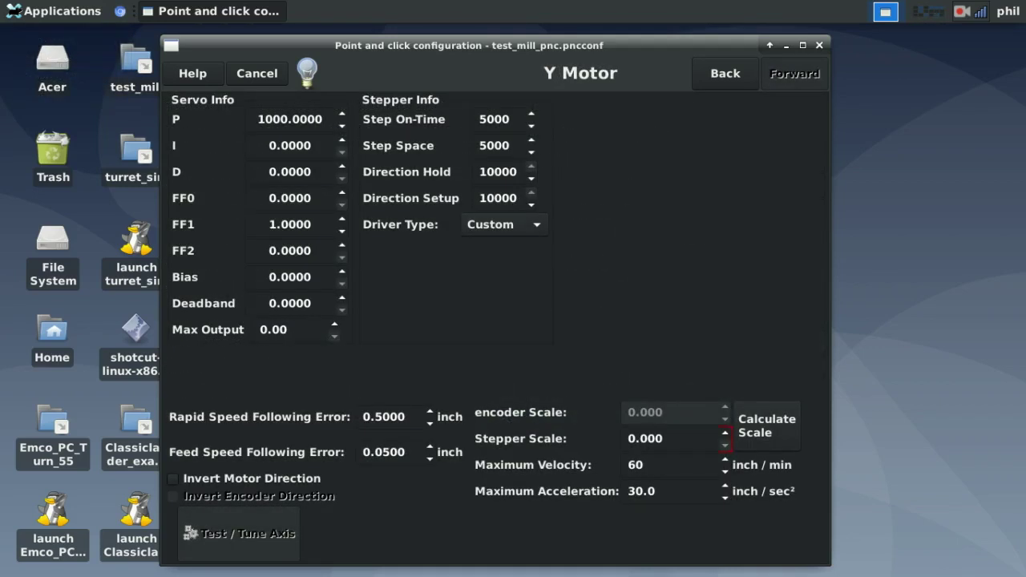
click(766, 426)
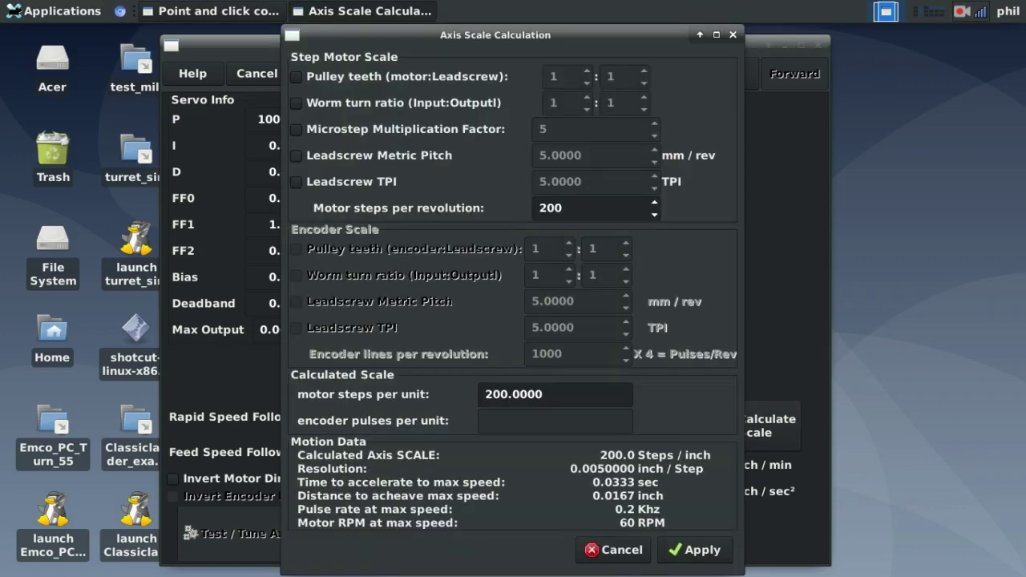
click(296, 129)
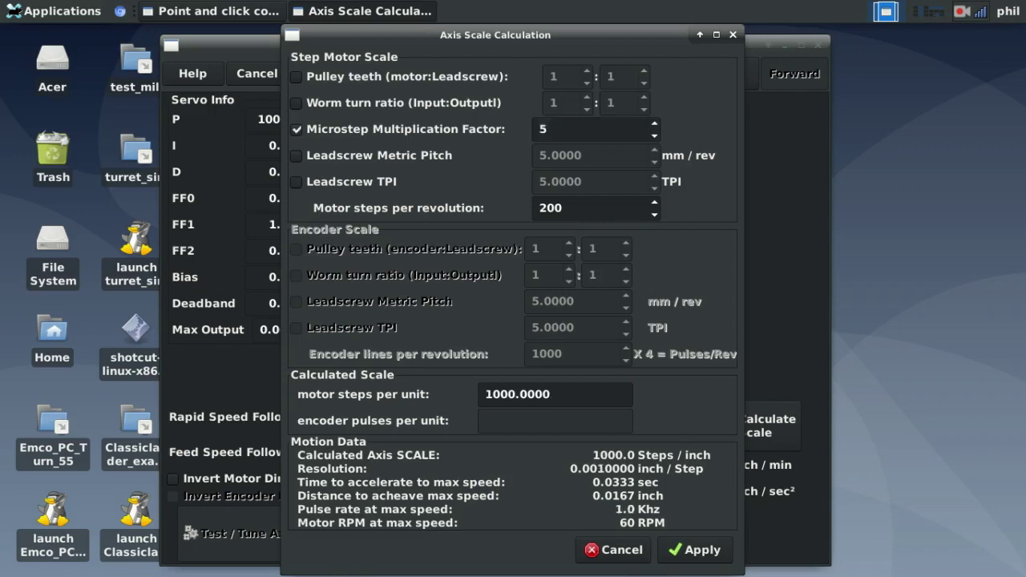
double_click(543, 129)
text(10)
click(296, 155)
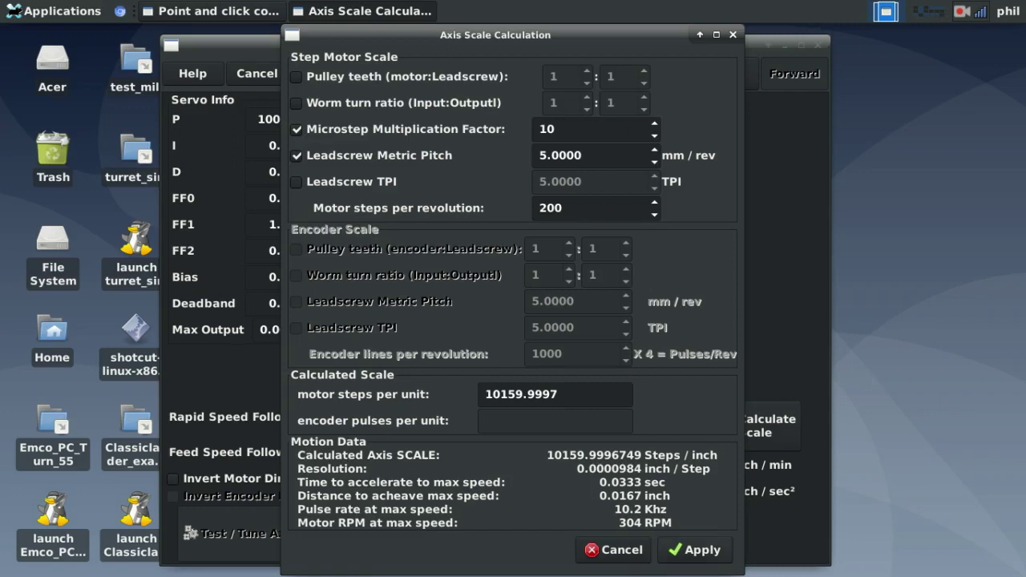
key(Return)
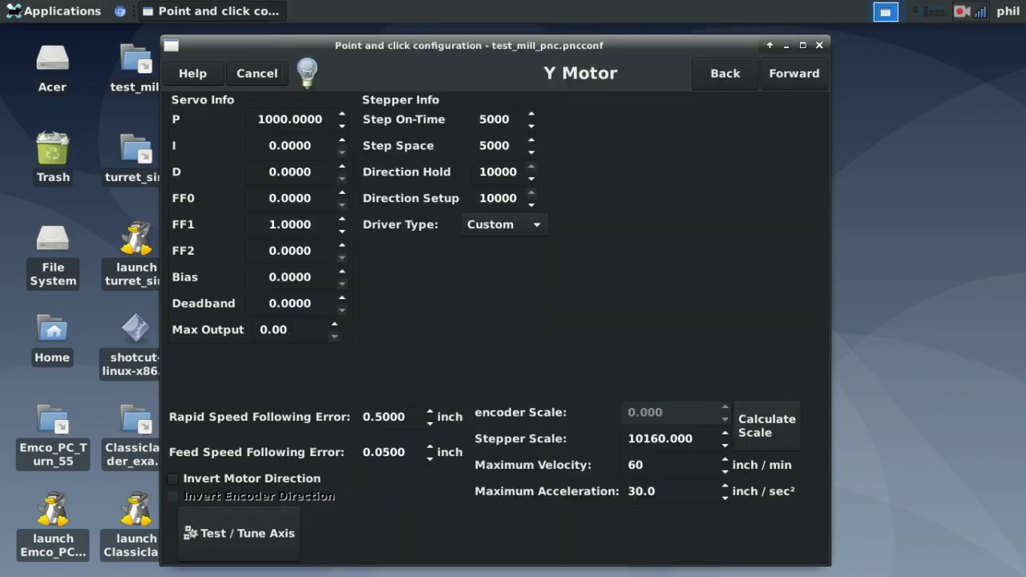
click(794, 73)
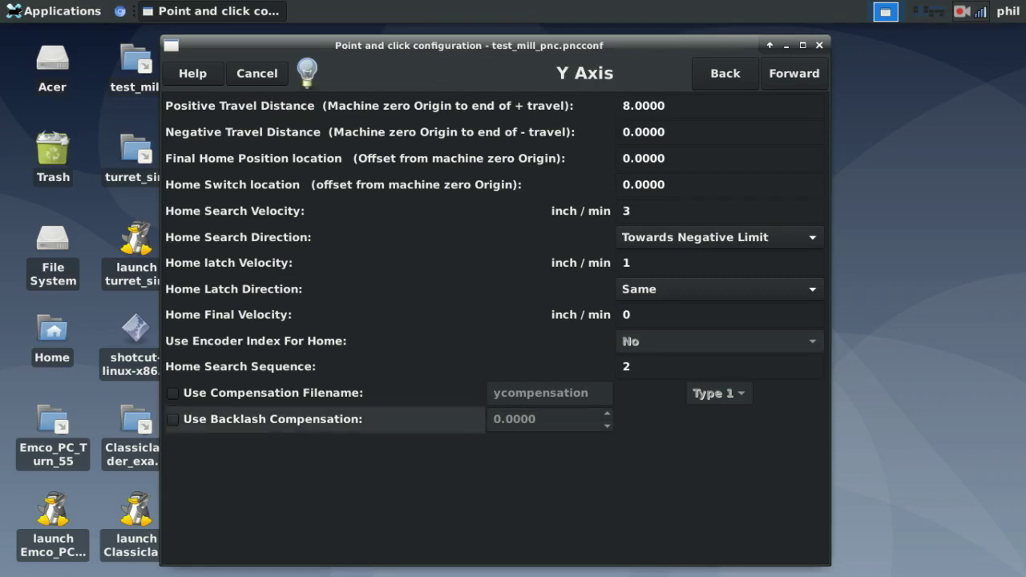
Keep the Y axis settings and apply a Z motor scale with microstep factor 10 and 5 mm/rev metric leadscrew pitch
click(794, 73)
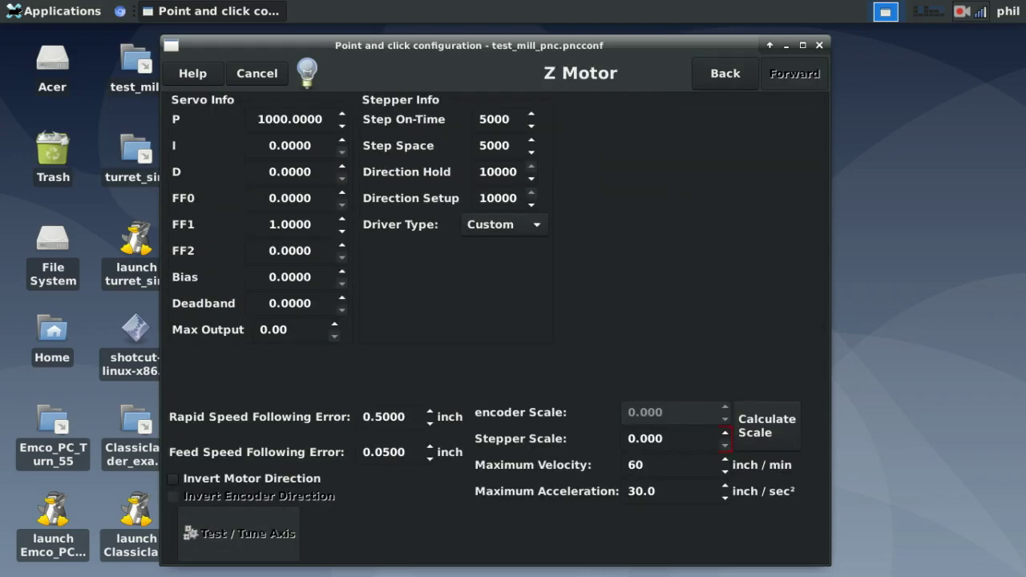
click(768, 425)
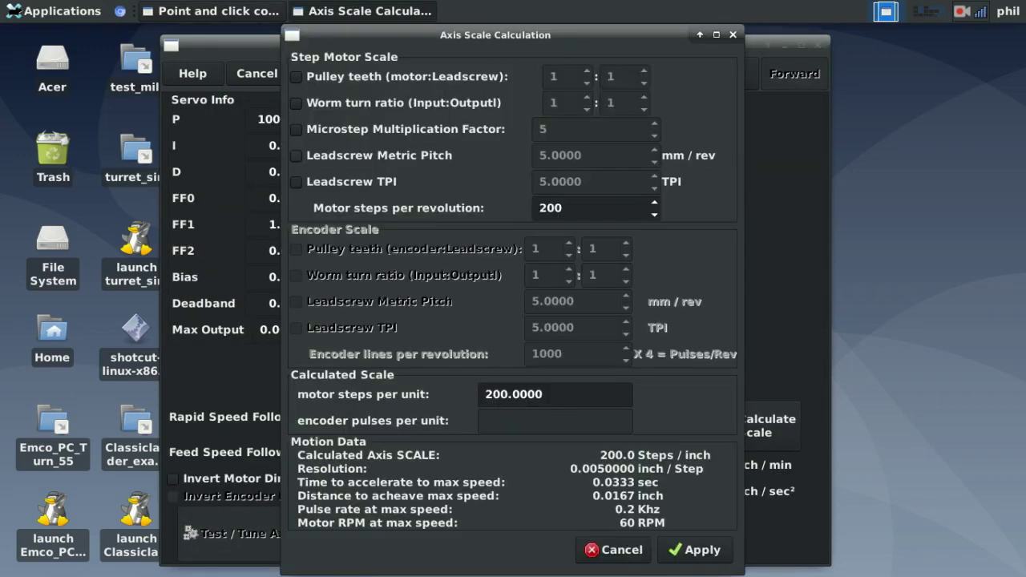
click(296, 129)
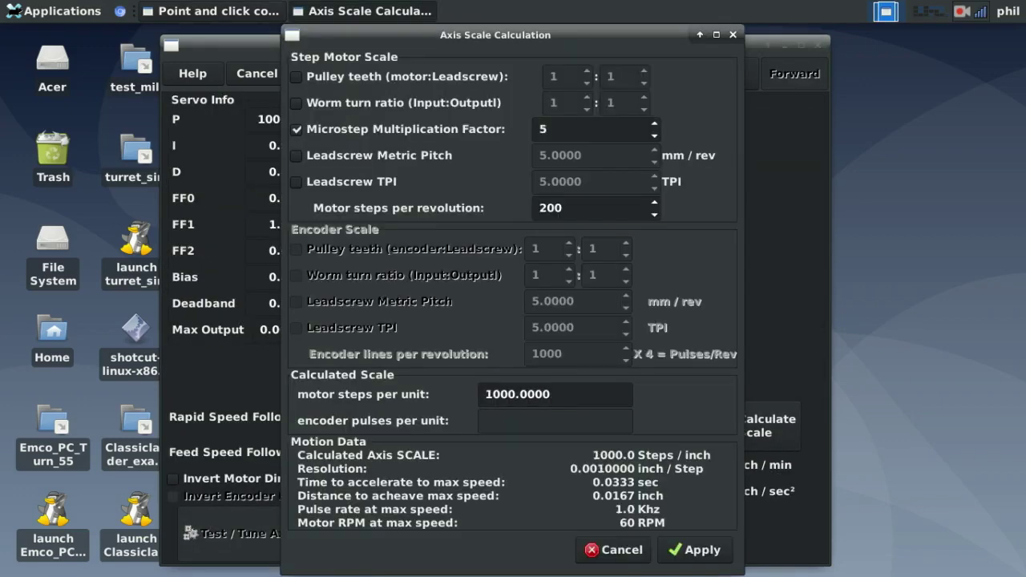
double_click(580, 128)
text(10)
click(296, 156)
click(694, 550)
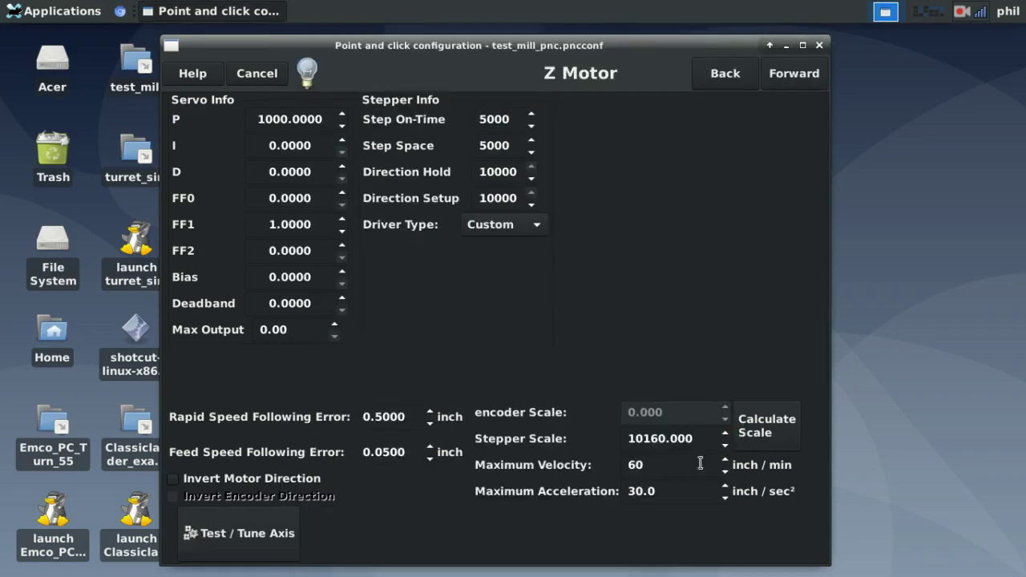
click(794, 73)
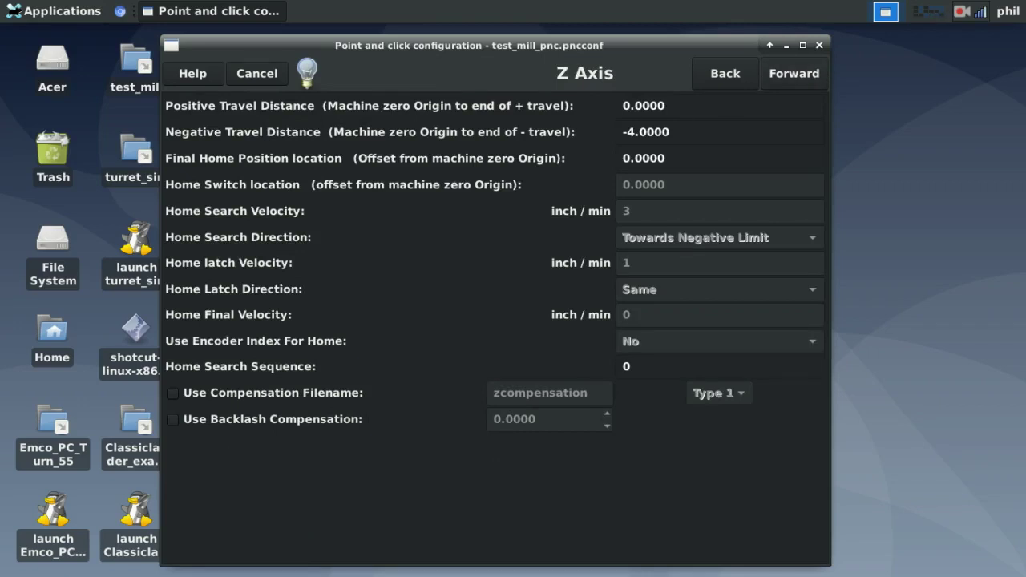
Try negative travel distances of -6 and -20 for the Z axis, clearing each one
key(ctrl+a)
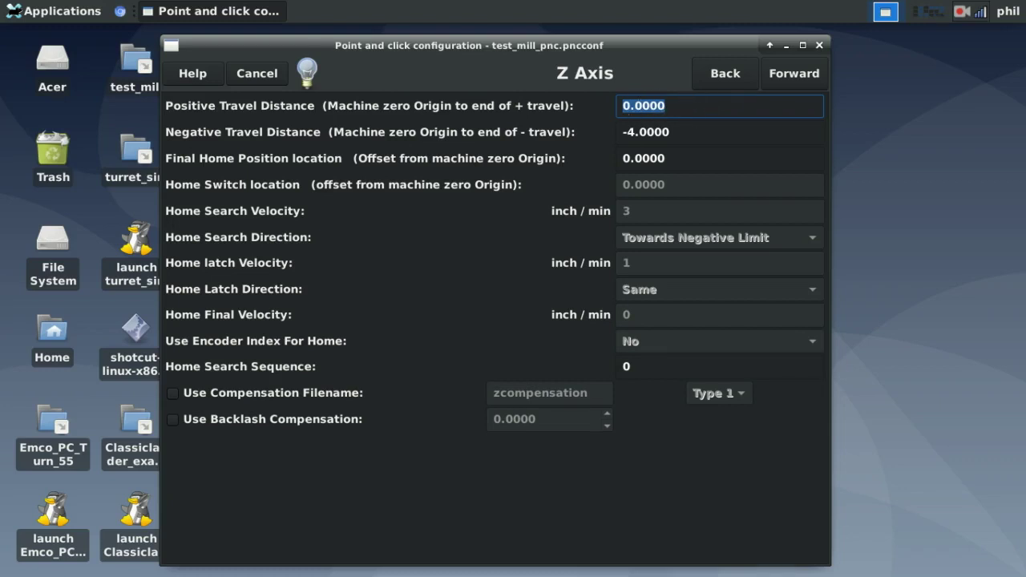
drag(693, 133, 579, 126)
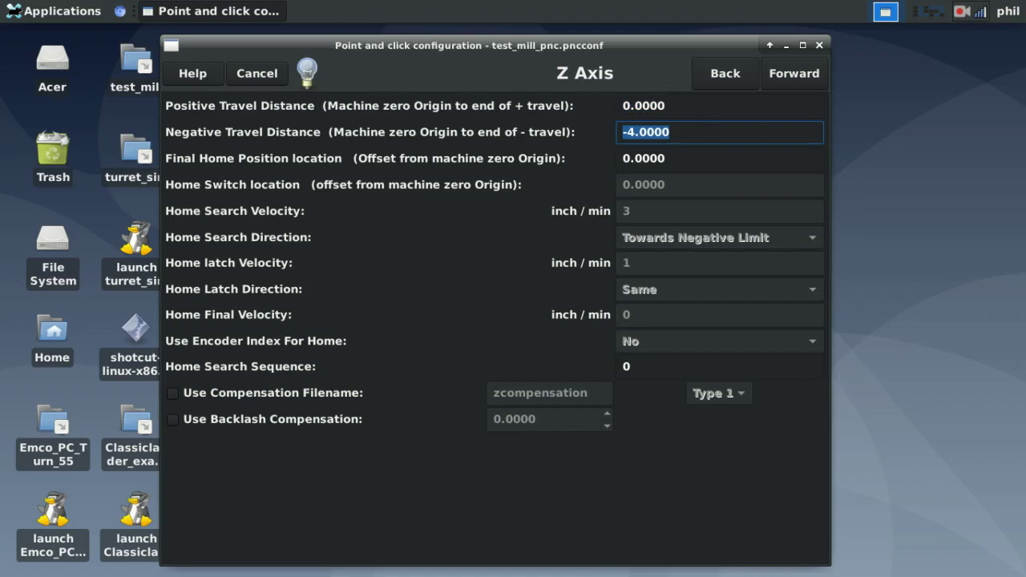
text(-6)
key(BackSpace)
key(BackSpace)
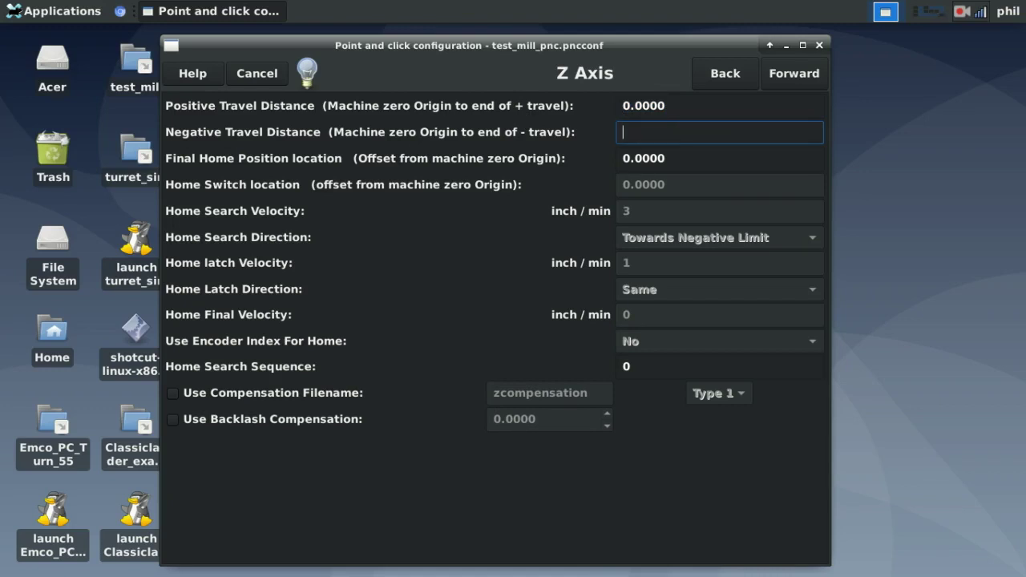
text(-)
text(20)
key(BackSpace)
key(BackSpace)
key(BackSpace)
Try a Z axis negative travel distance of -14 and replace it with -6
text(-14)
drag(666, 136, 592, 138)
key(BackSpace)
text(-6.)
Set the Z axis negative travel distance to -12
click(678, 105)
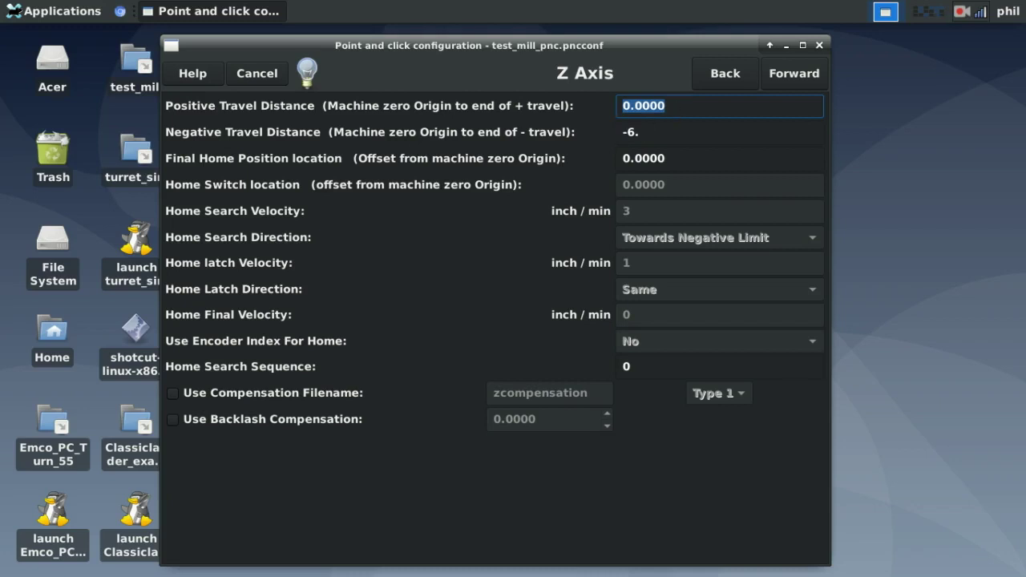
click(678, 133)
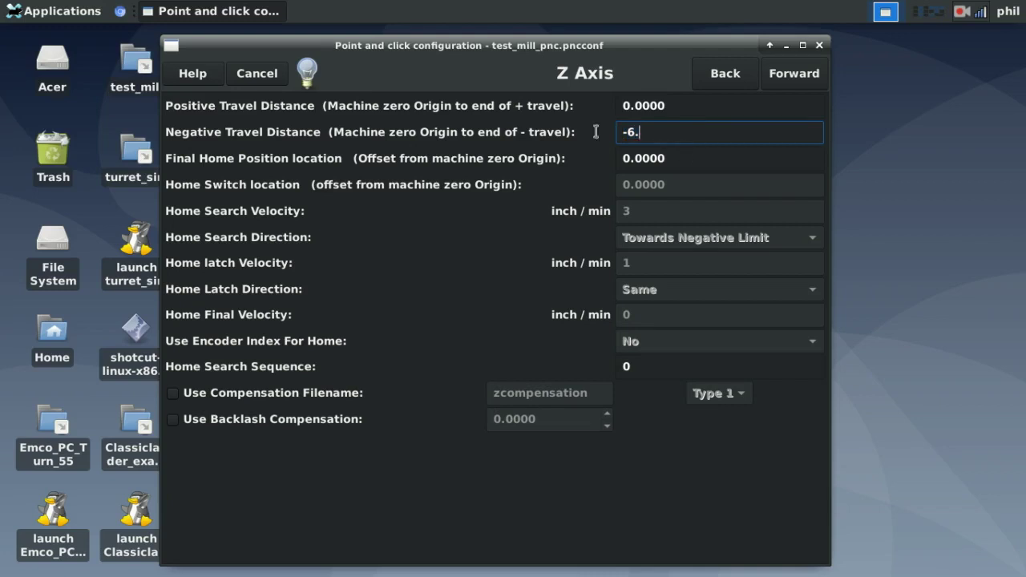
text(-12.)
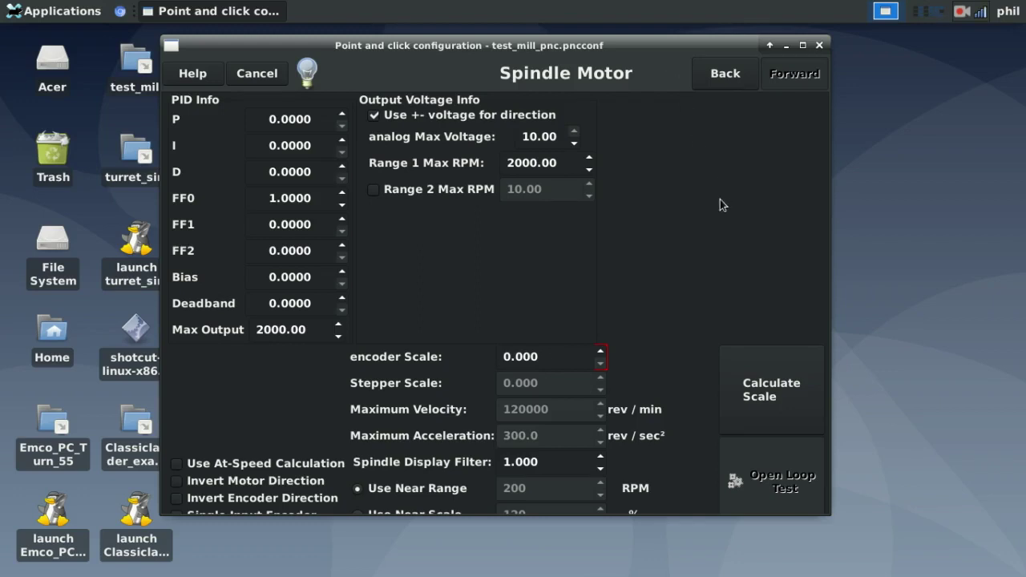
Return to the Mesa card's 7i76 TB4 analog output and set its function to Unused Analog Output
click(725, 73)
click(726, 73)
click(725, 73)
click(726, 73)
click(725, 73)
click(725, 73)
click(725, 73)
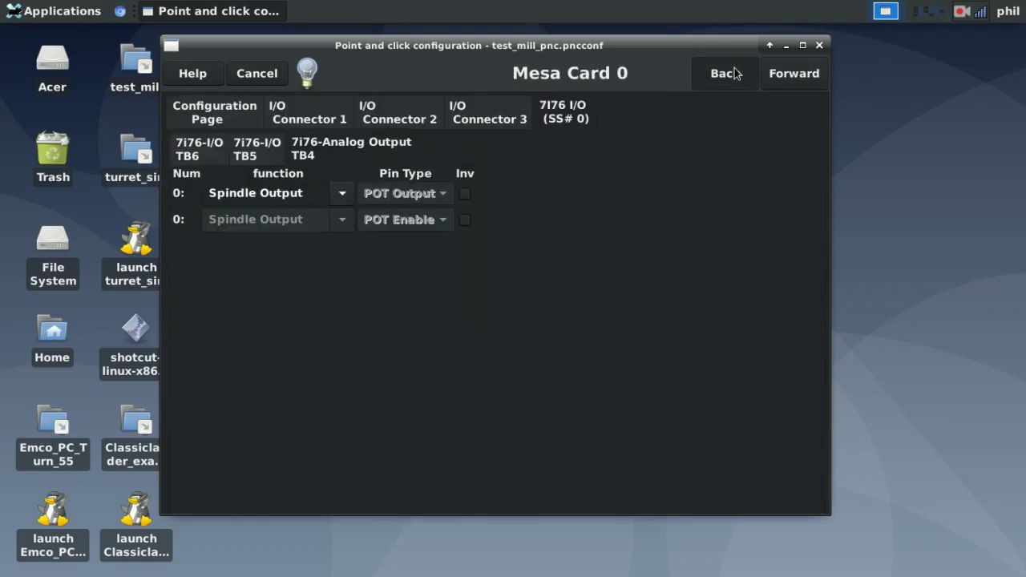
click(725, 73)
click(790, 73)
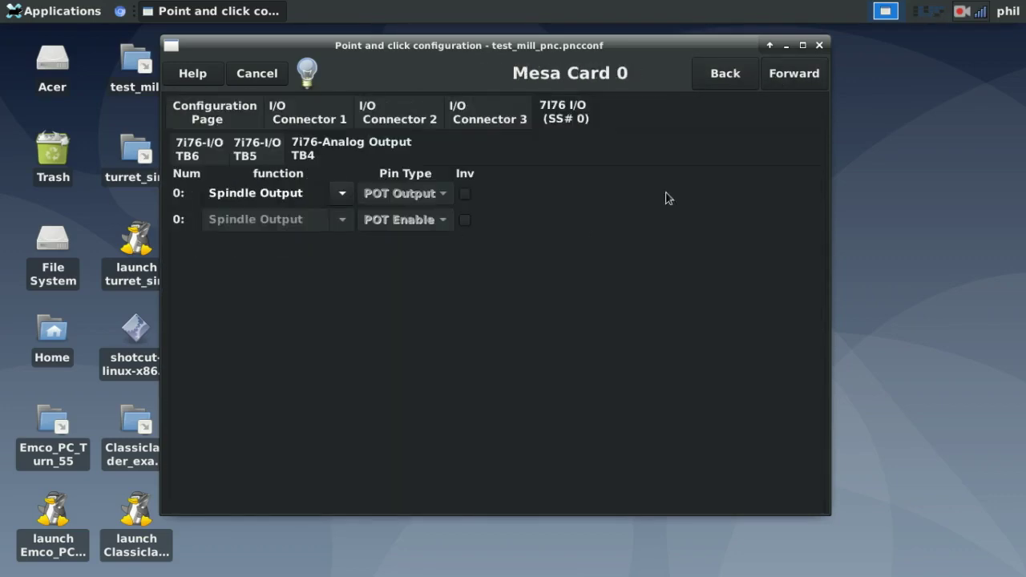
click(341, 196)
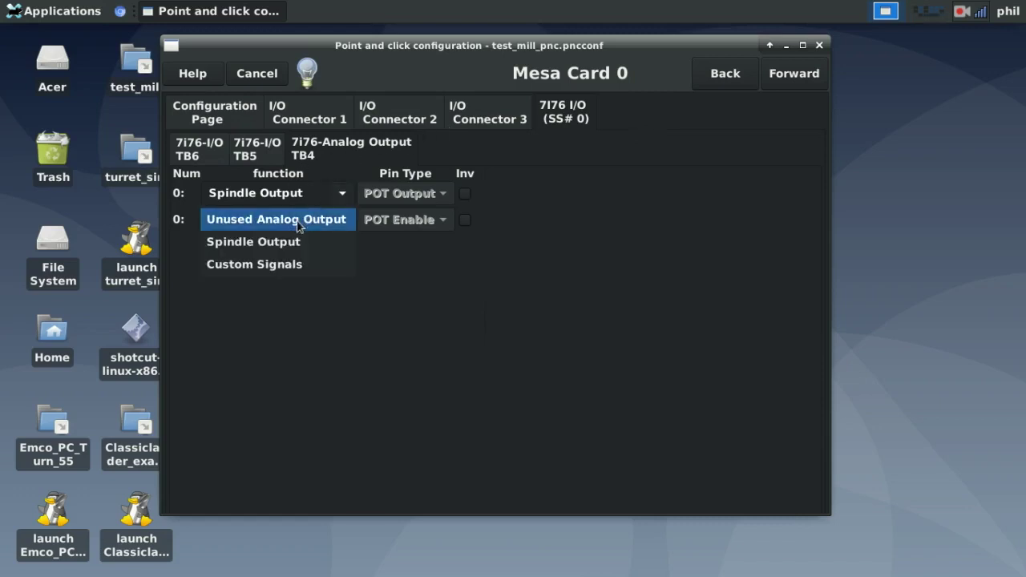
click(273, 219)
Assign Spindle StepGen to step generator 4 on I/O Connector 1 and advance to the Spindle Motor page
click(319, 119)
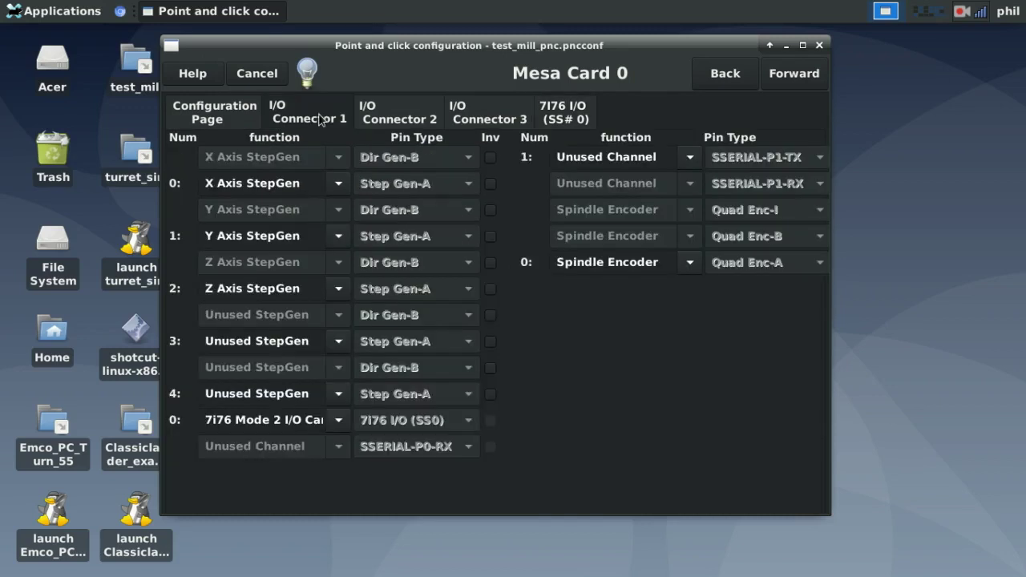
click(338, 397)
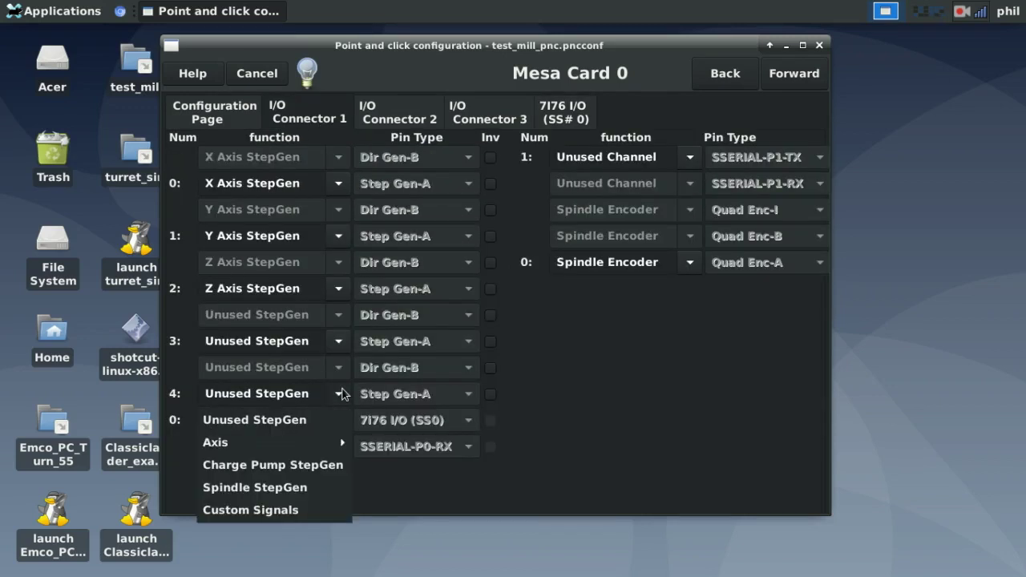
mouse_move(281, 449)
click(277, 486)
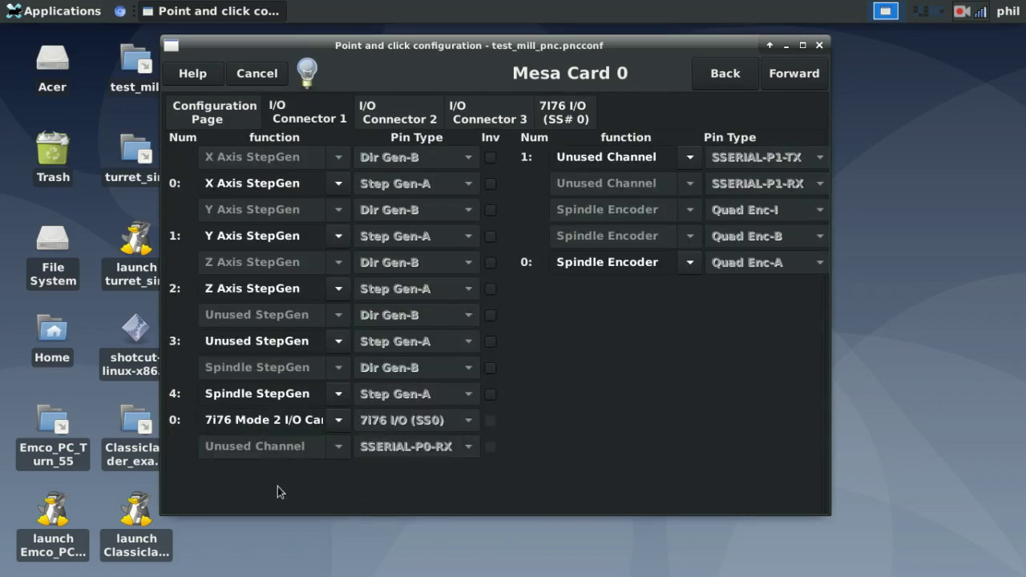
click(793, 79)
click(793, 77)
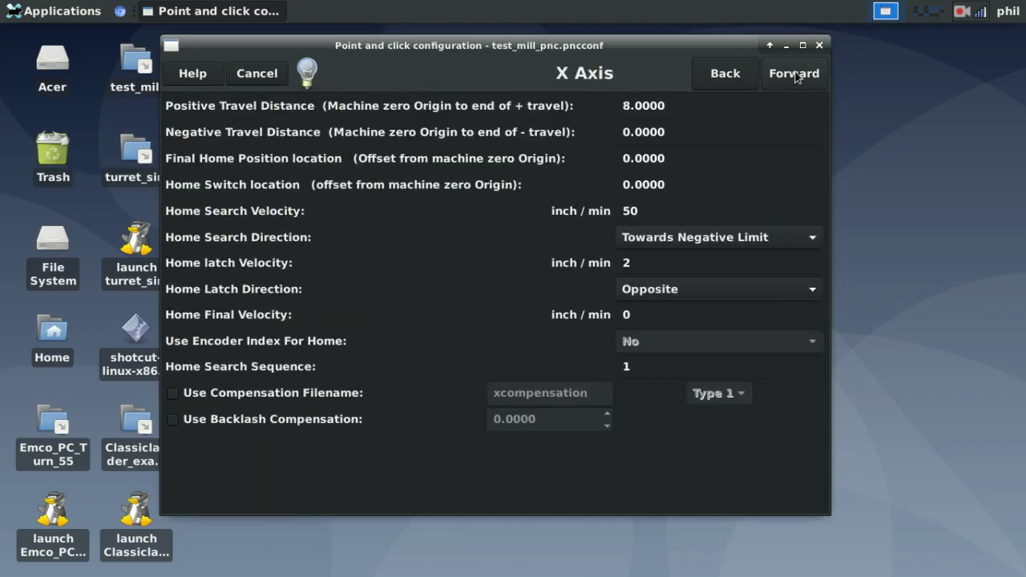
click(794, 76)
click(795, 76)
click(795, 76)
click(795, 76)
click(796, 76)
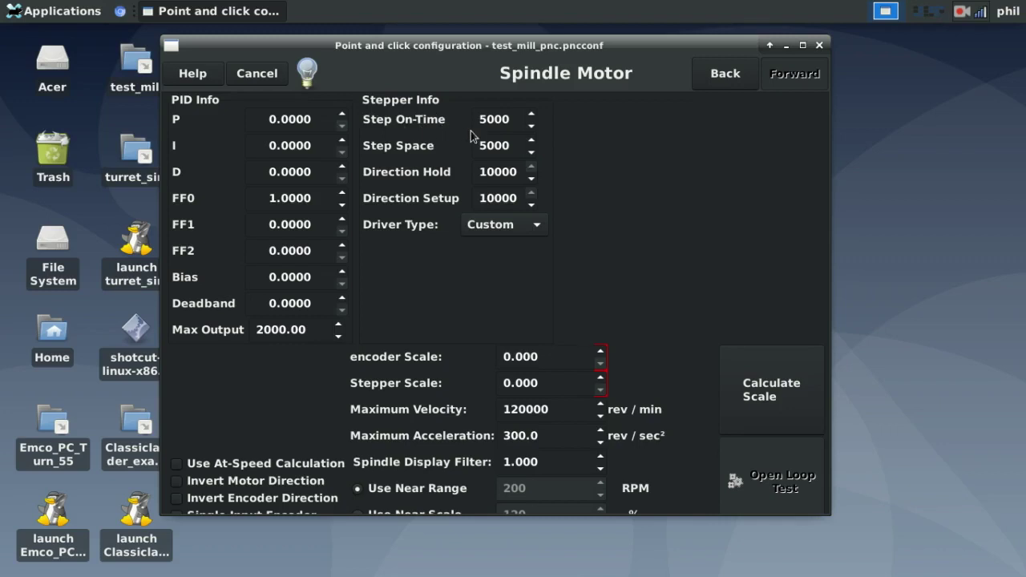
Review the spindle driver type choices and the spindle scale calculation, cancelling both
click(507, 231)
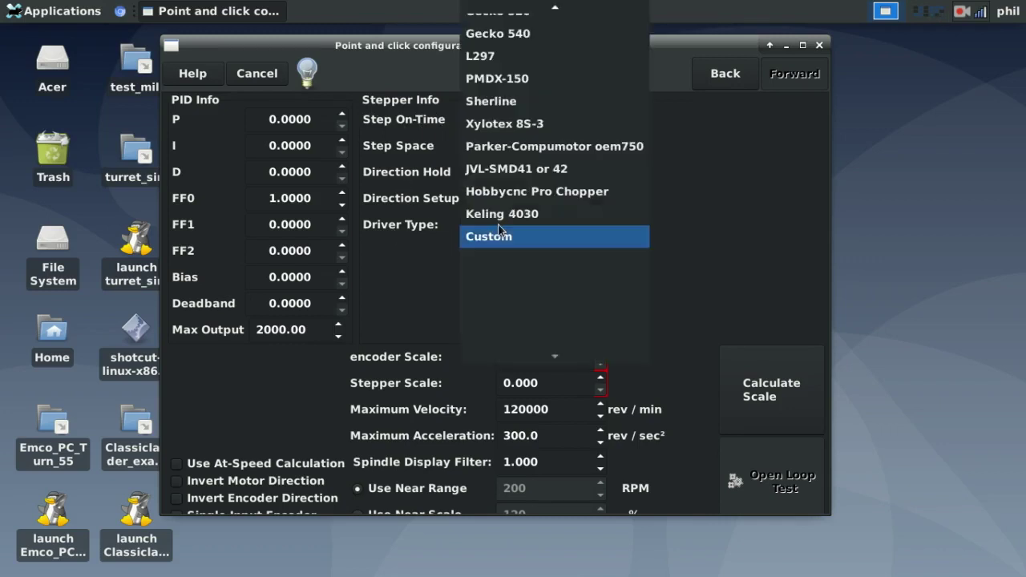
scroll(584, 90, up, 5)
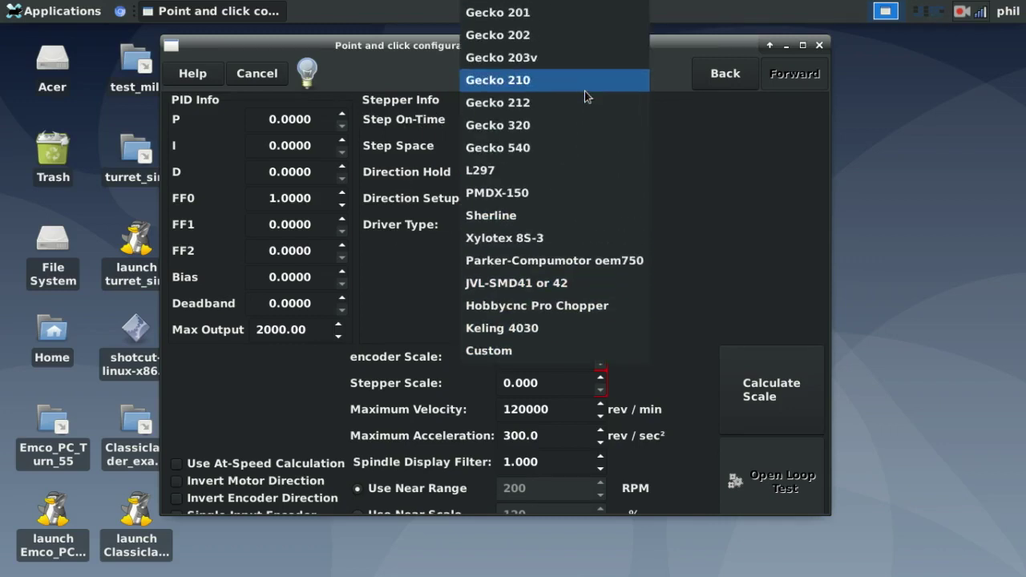
click(658, 106)
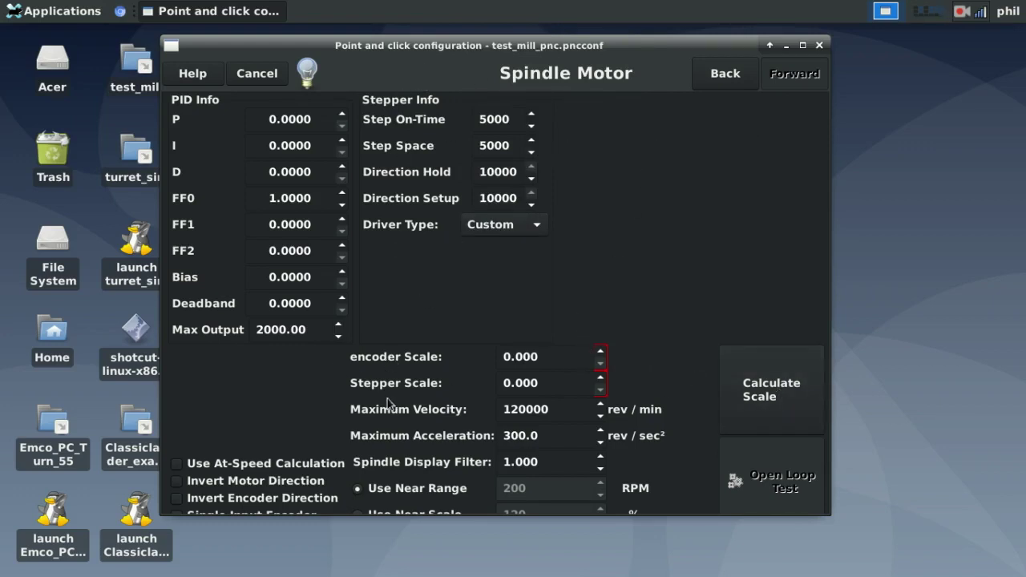
click(744, 362)
drag(796, 230, 533, 94)
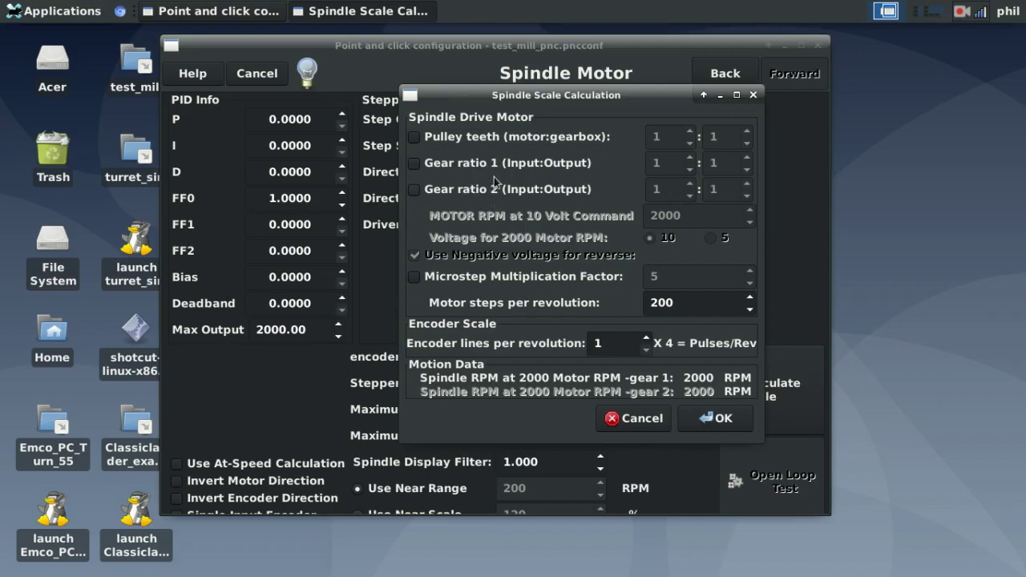
click(627, 419)
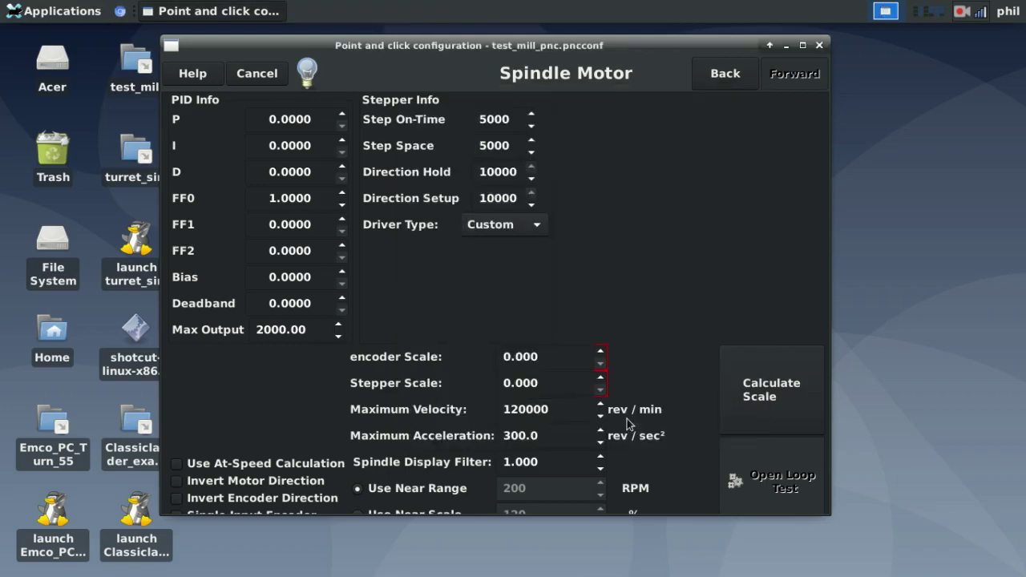
Return to the Mesa card's I/O Connector 1 and set step generator 4 back to Unused StepGen
click(726, 73)
click(726, 73)
click(725, 73)
click(726, 73)
click(726, 73)
click(726, 73)
click(725, 73)
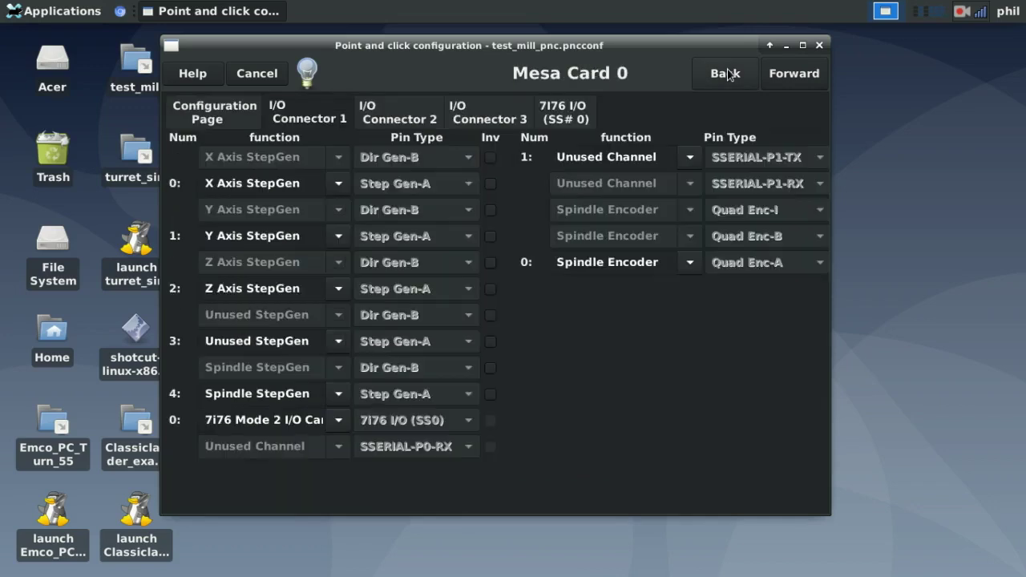
click(338, 394)
mouse_move(306, 439)
click(265, 420)
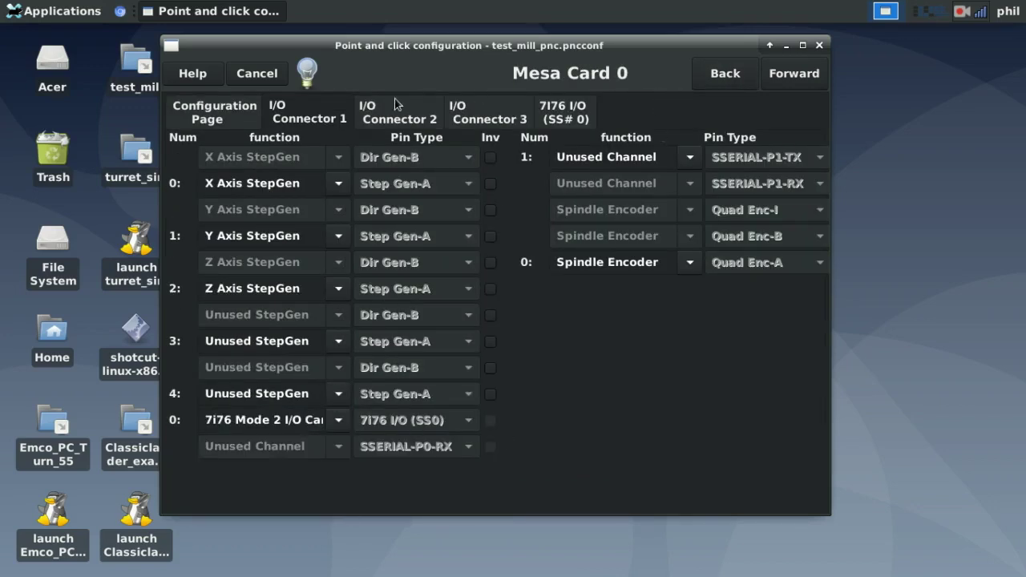
Set the 7i76 TB4 analog output back to Spindle Output and advance to the Spindle Motor page
click(552, 121)
click(335, 193)
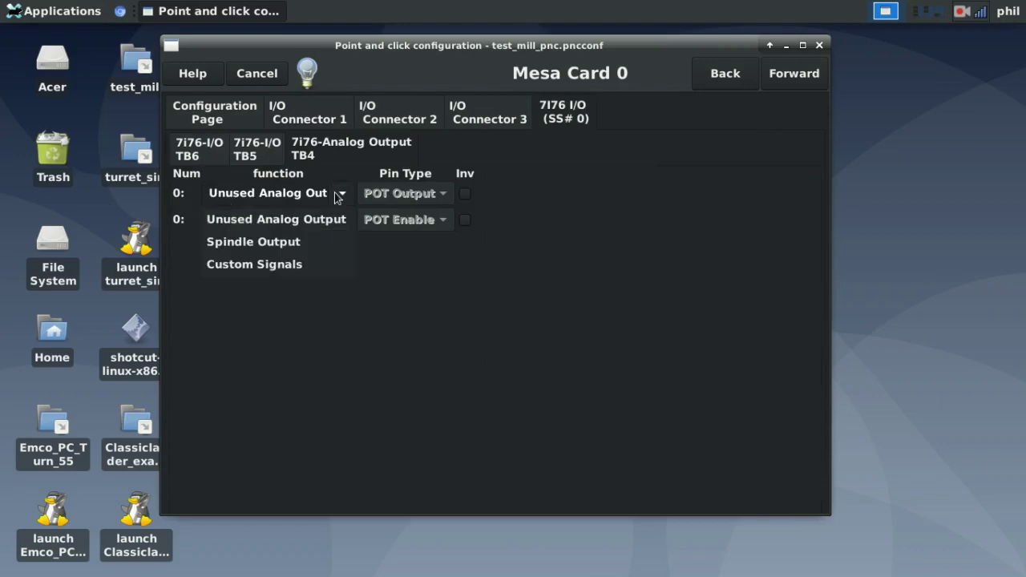
click(284, 242)
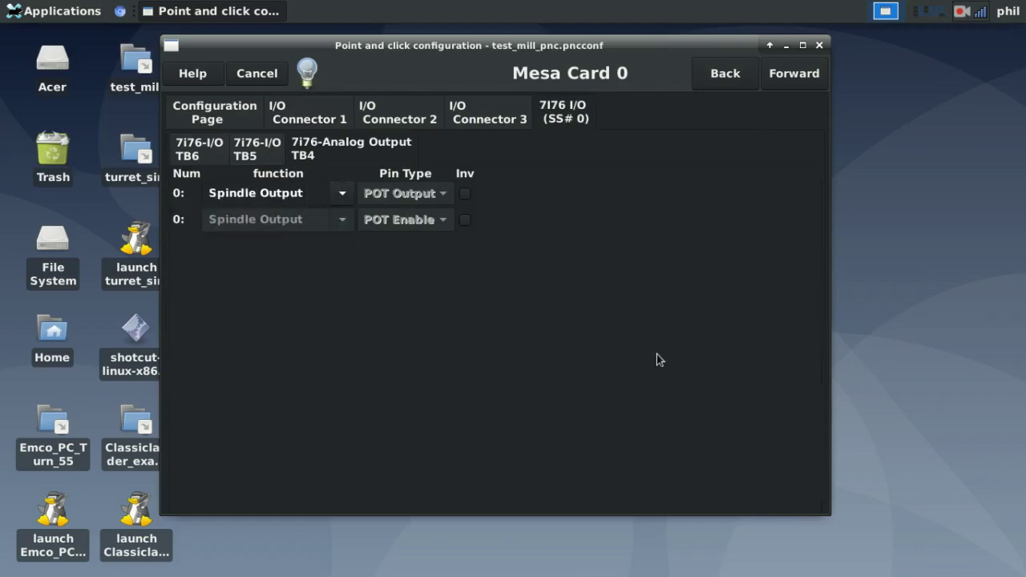
click(782, 80)
click(783, 80)
click(783, 80)
click(784, 80)
click(783, 80)
click(784, 80)
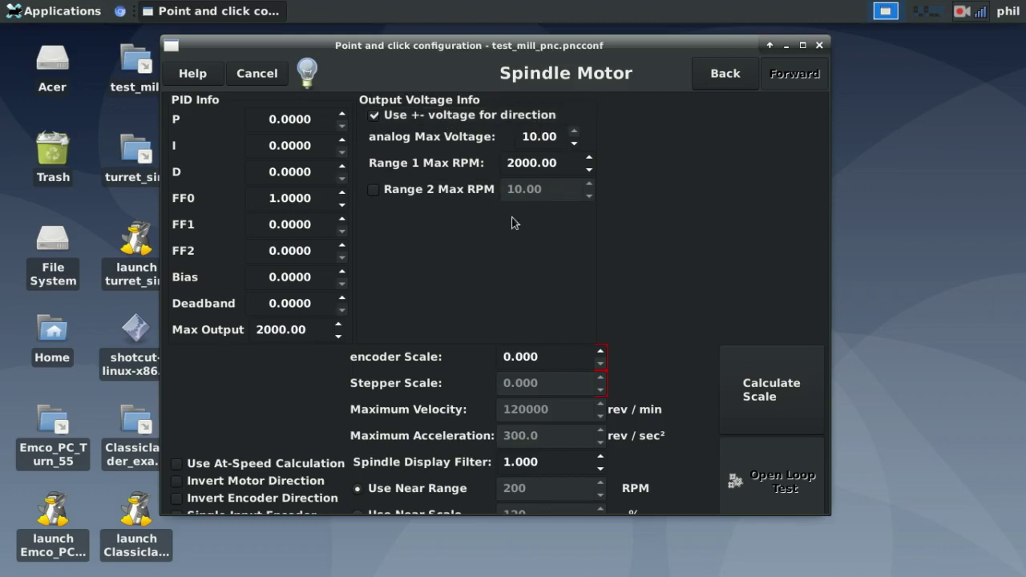
Calculate the spindle scale without pulley or gear ratios, using 2000 motor RPM at 10 volts and 1 encoder line per revolution
click(759, 369)
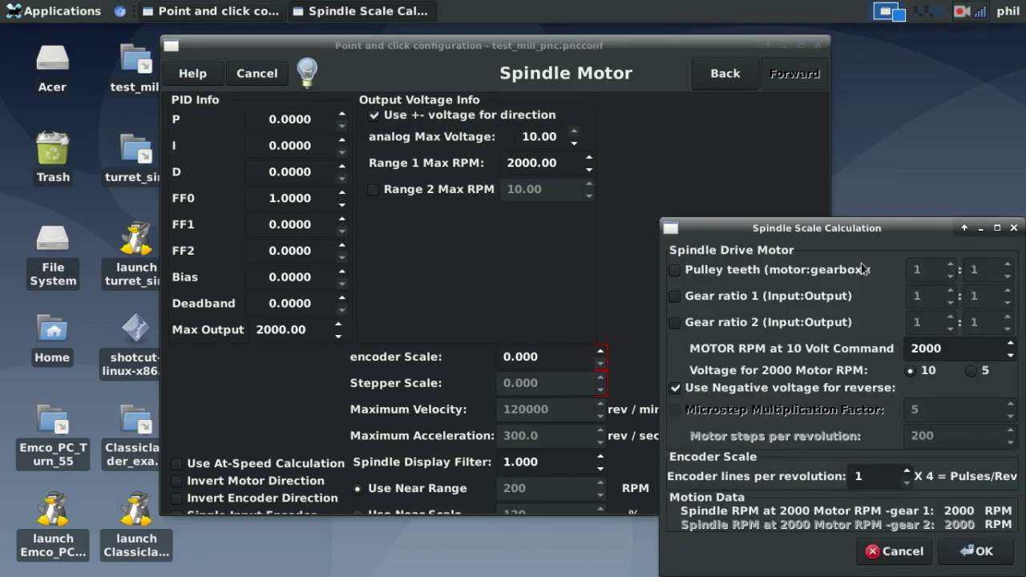
drag(817, 219, 535, 155)
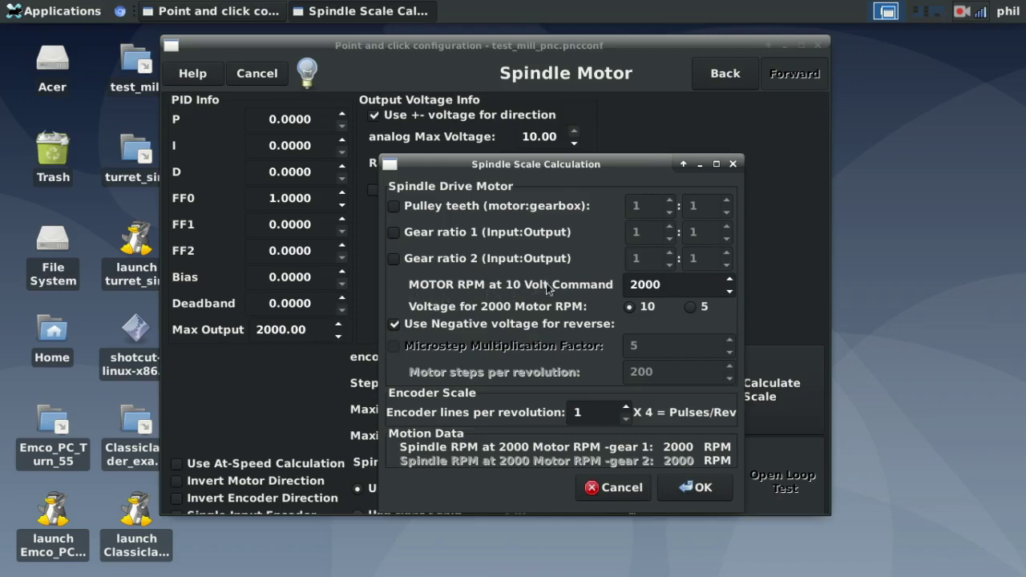
click(394, 258)
click(394, 233)
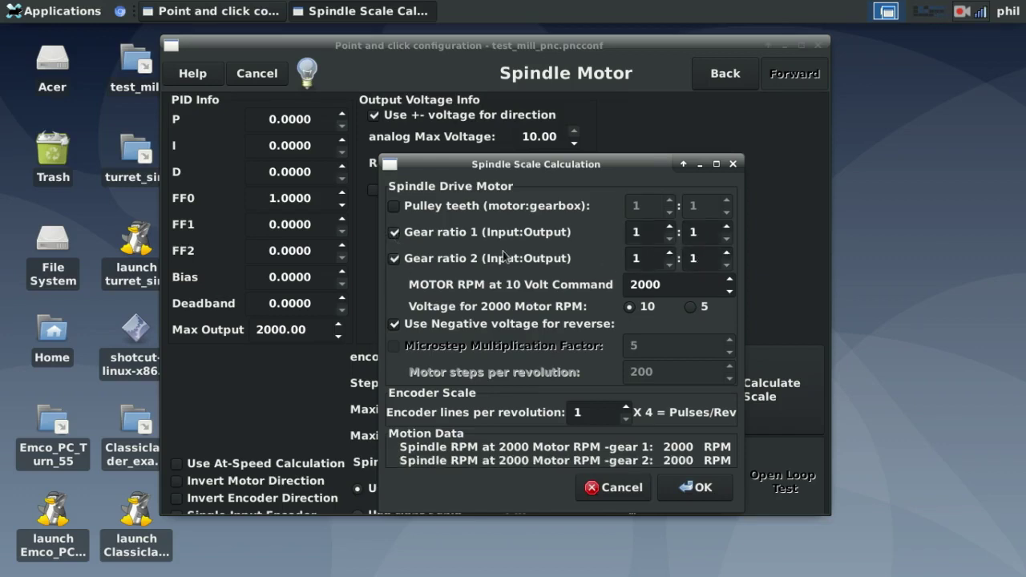
click(401, 239)
click(398, 257)
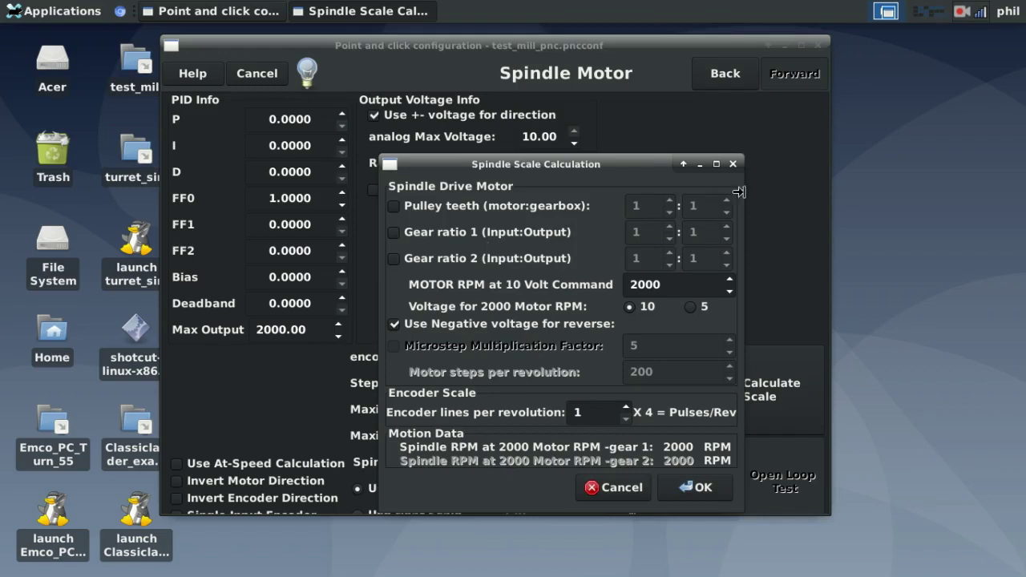
click(732, 164)
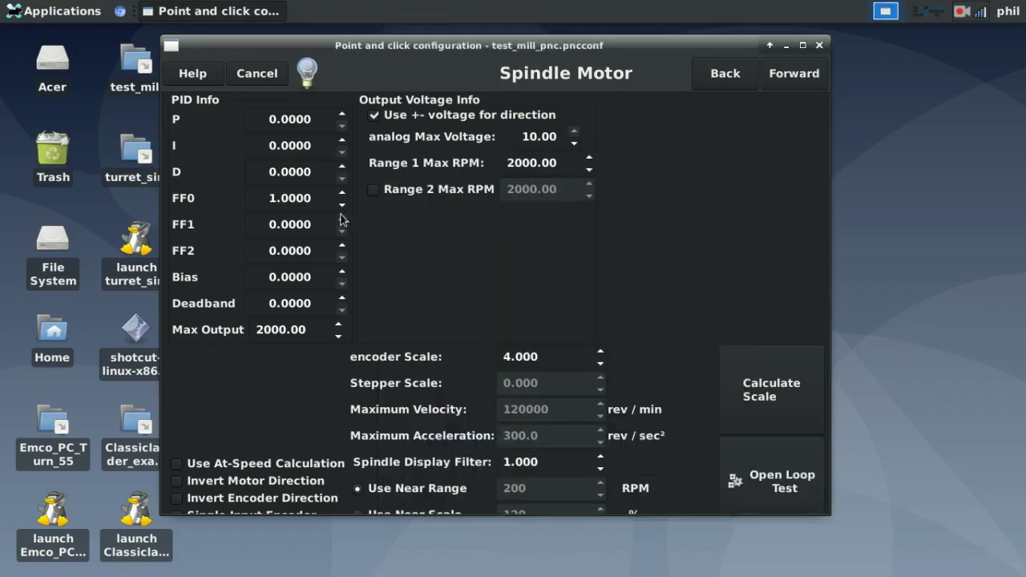
Try enabling the Range 2 Max RPM setting for the spindle output voltage
click(380, 192)
double_click(569, 190)
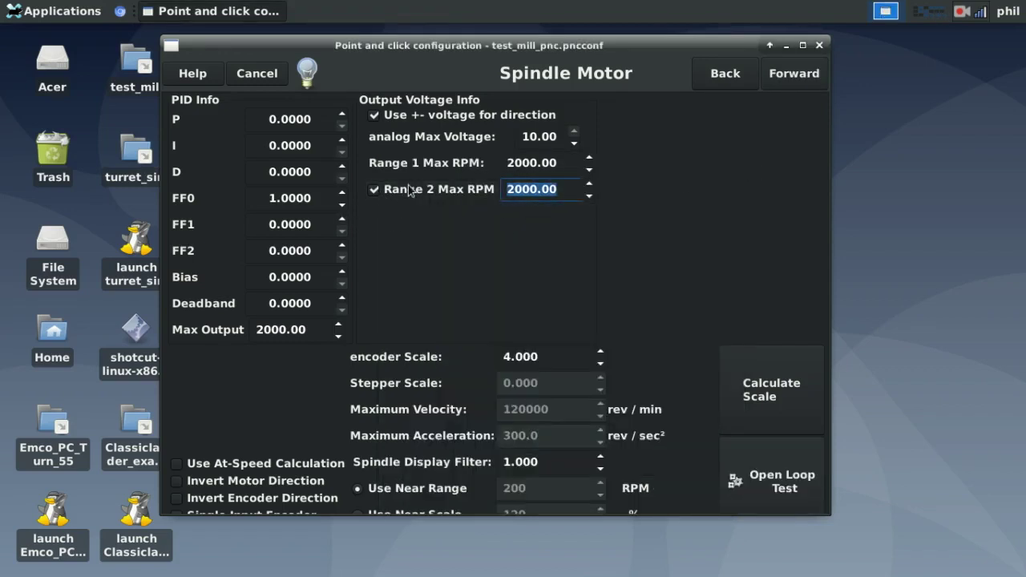
click(374, 193)
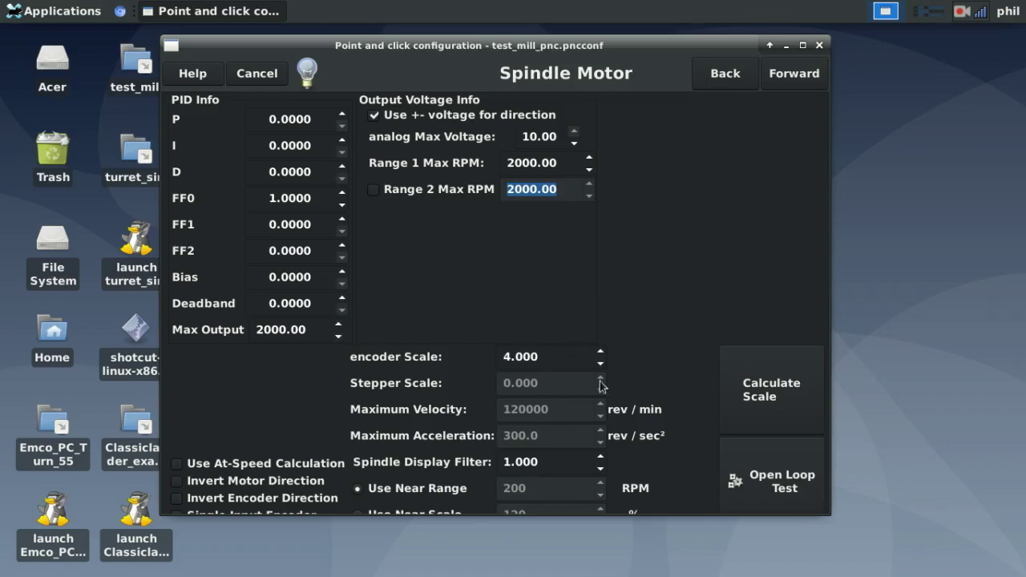
Enlarge the configuration window to fit all the spindle settings and advance to the Options page
click(677, 516)
drag(677, 516, 679, 567)
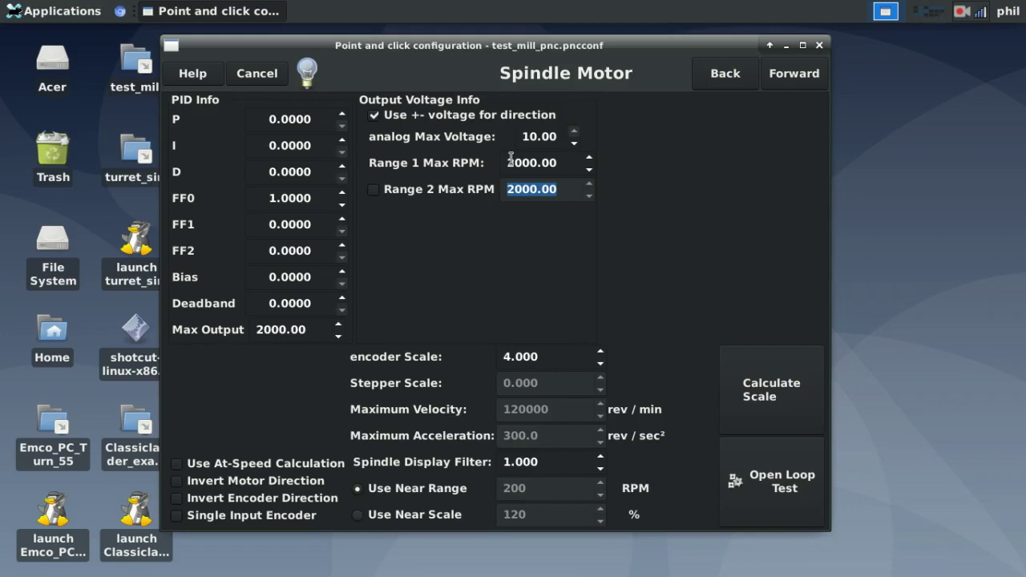
click(589, 158)
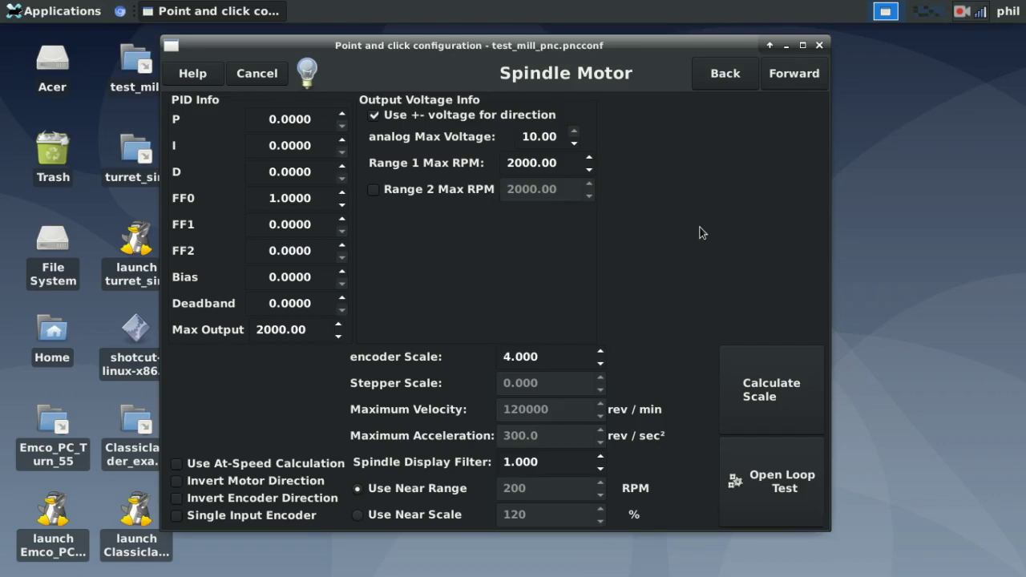
click(787, 73)
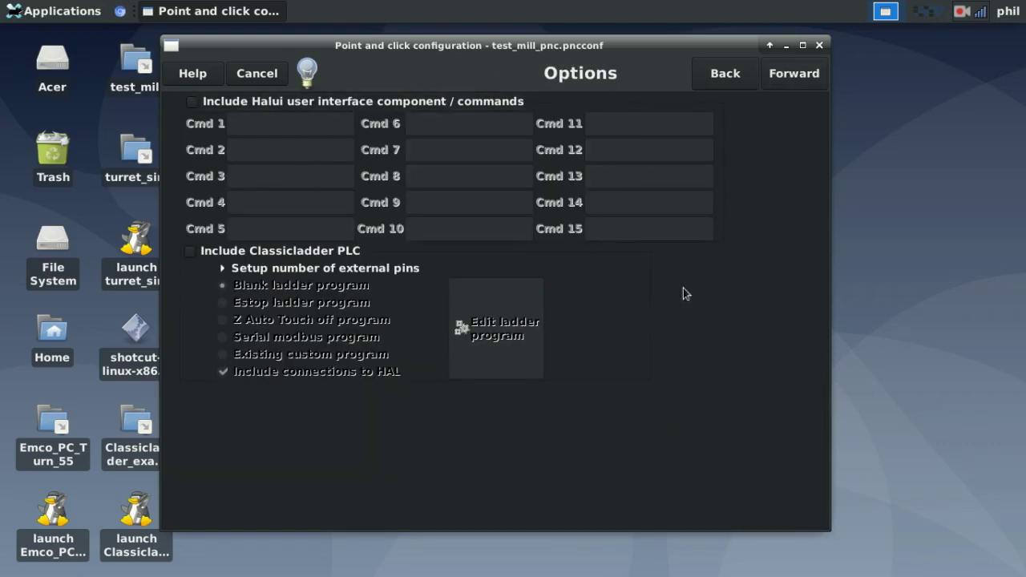
Try including the Halui user interface component and the Classicladder PLC, switching each one off again
click(193, 103)
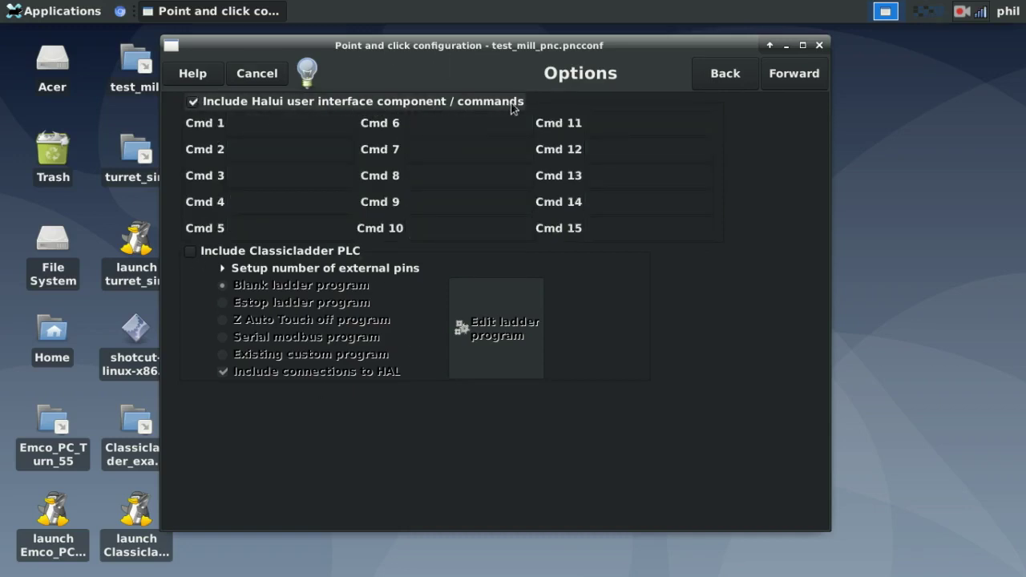
click(298, 125)
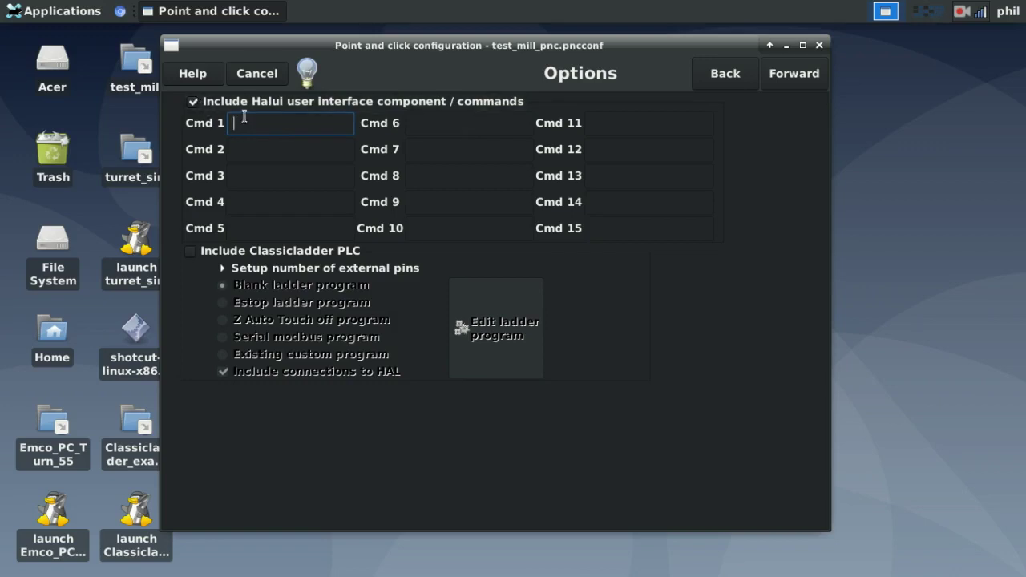
click(200, 103)
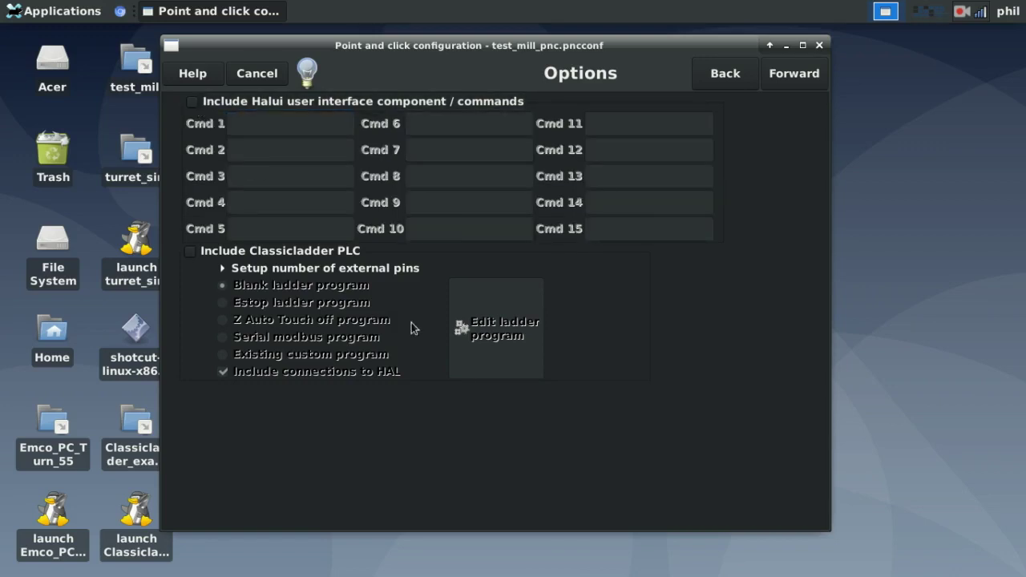
click(193, 252)
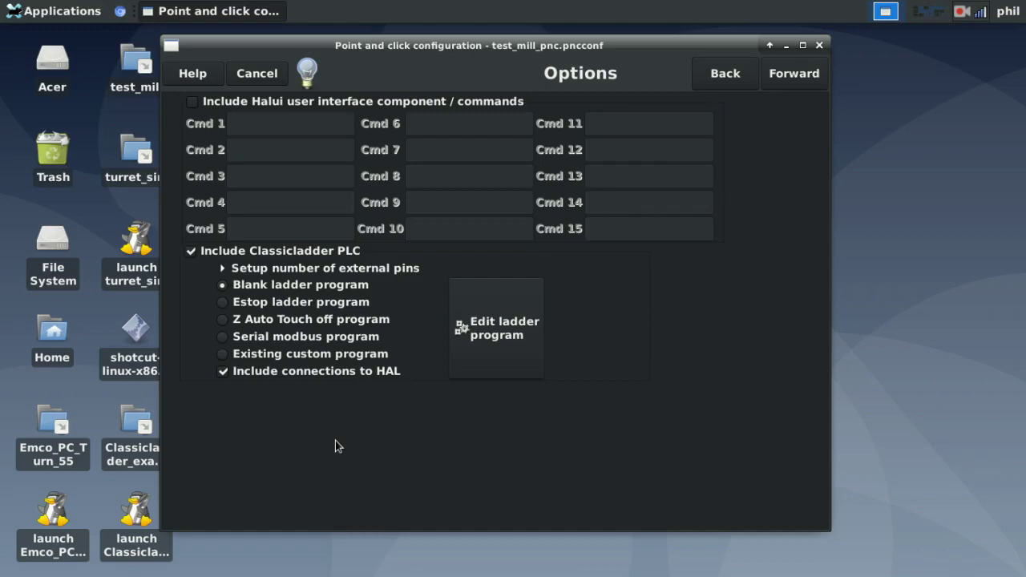
click(193, 253)
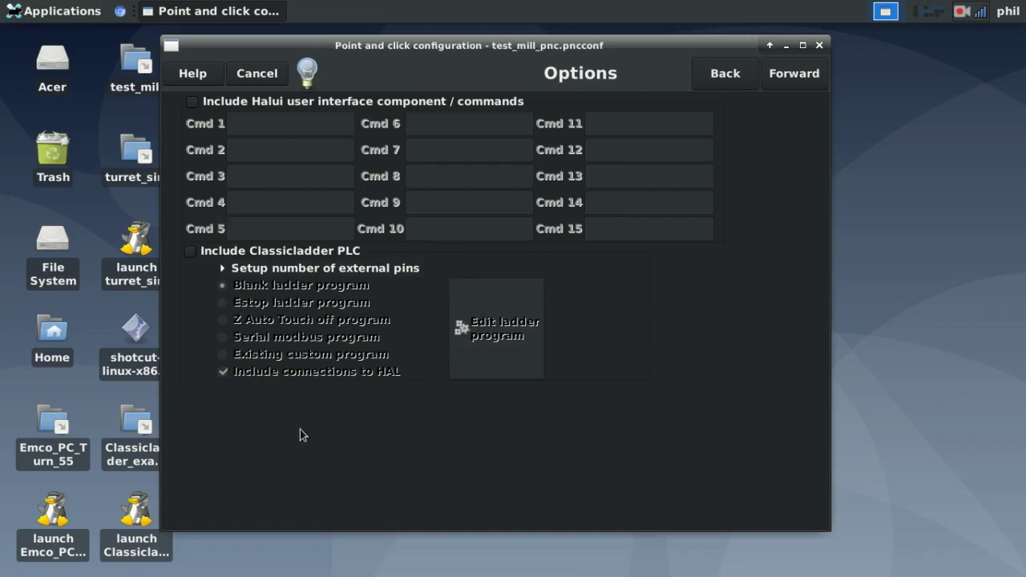
Continue past the Options and Realtime pages without additions, write the configuration files to disk and quit the wizard
click(791, 74)
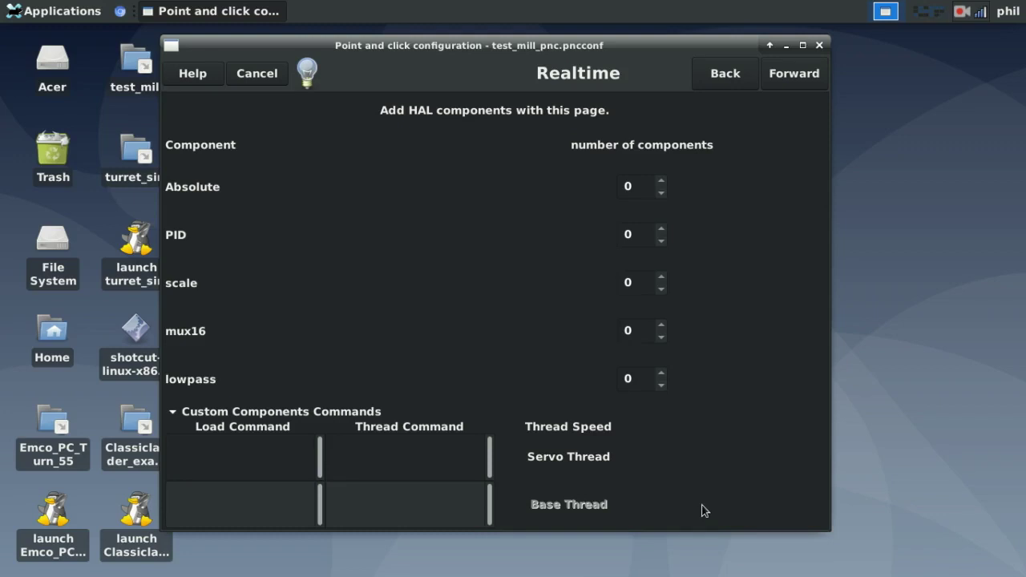
click(790, 73)
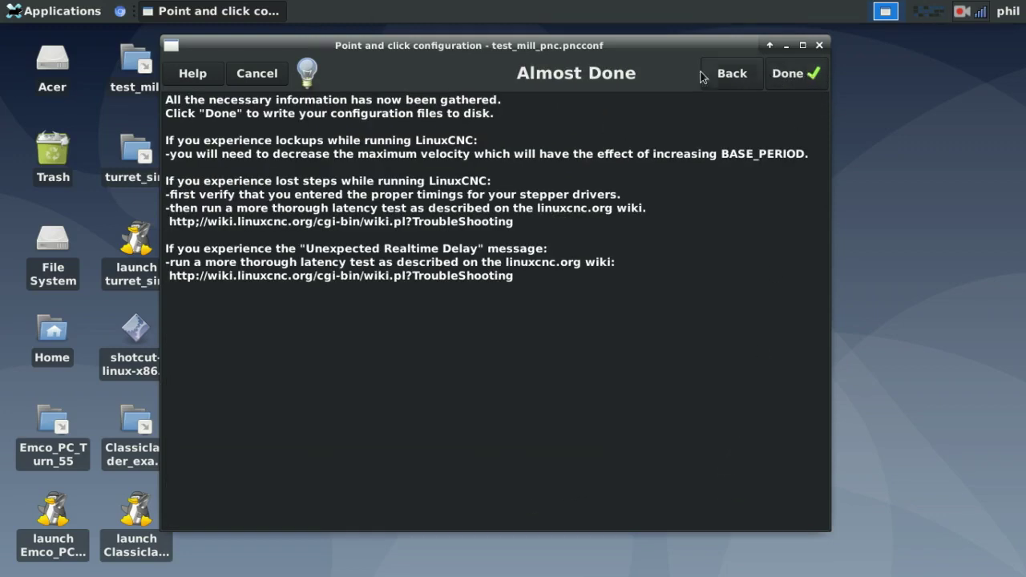
click(784, 74)
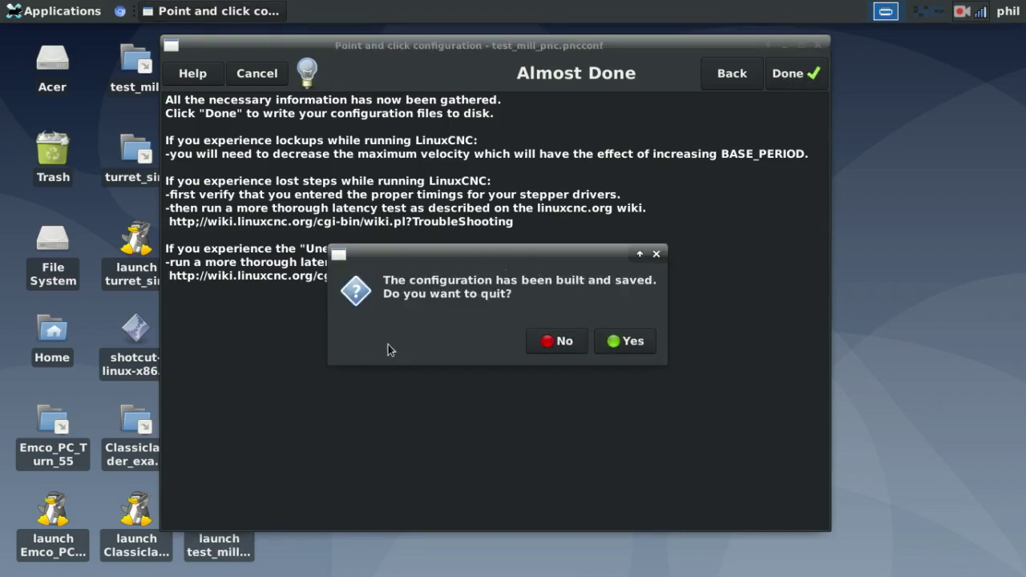
click(625, 341)
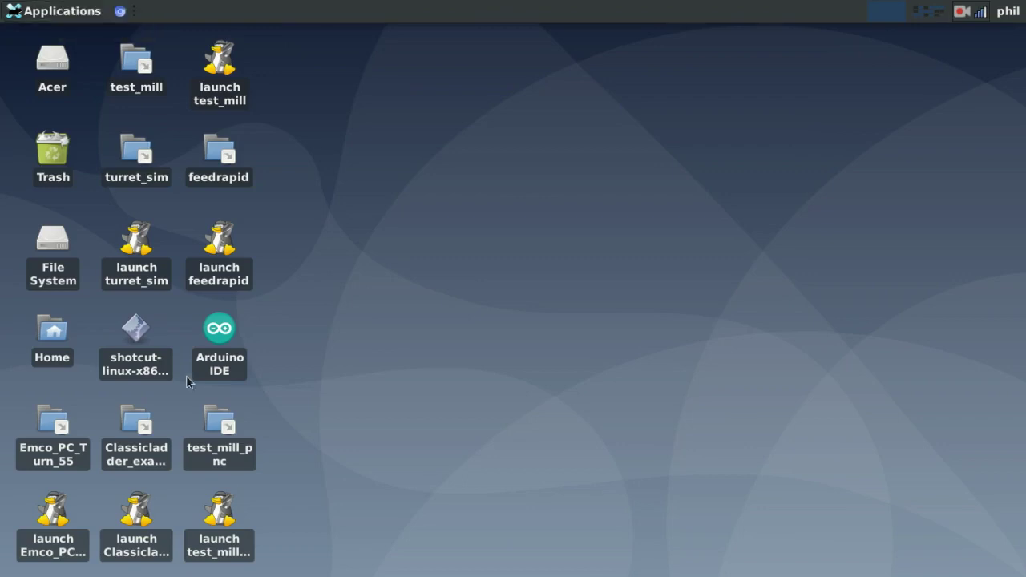
Open the LinuxCNC configuration selector and run the test_mill_pnc configuration
click(219, 517)
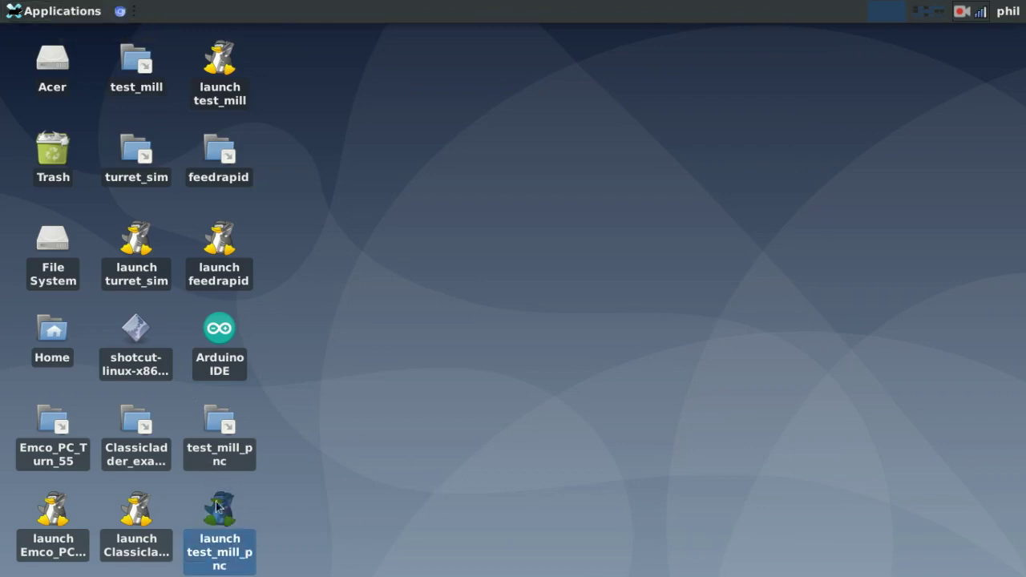
click(56, 10)
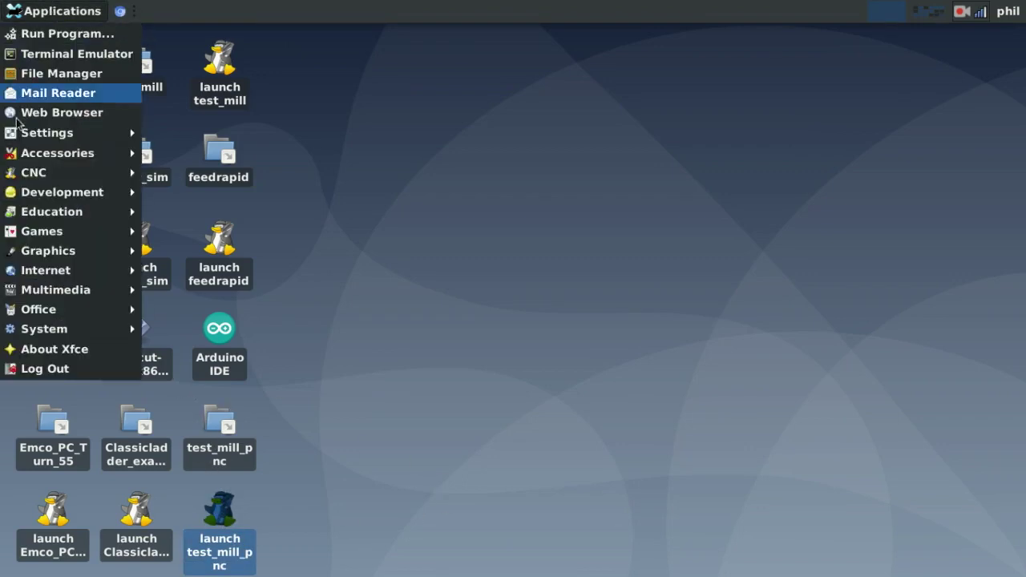
mouse_move(34, 172)
click(201, 230)
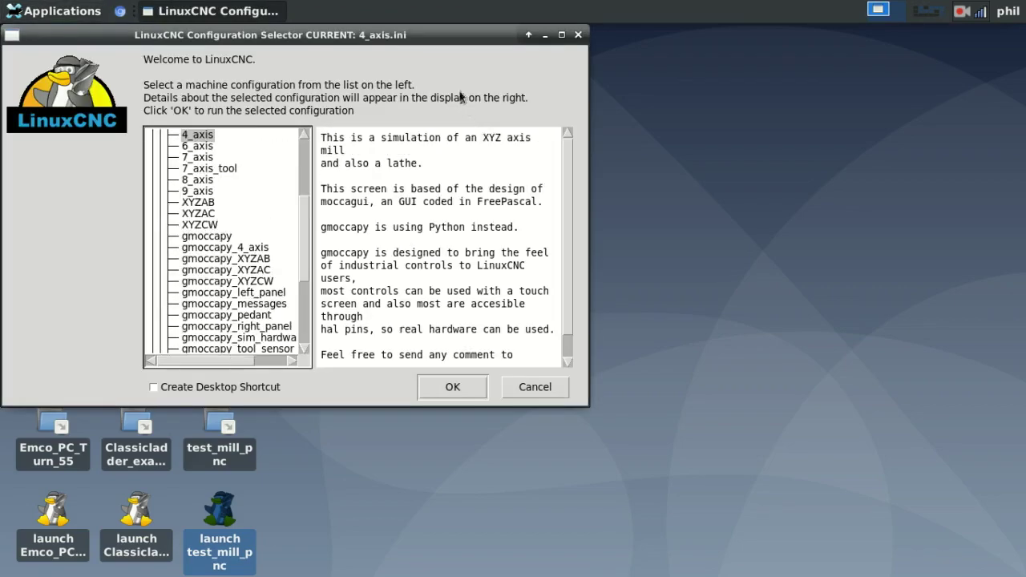
click(205, 326)
click(453, 387)
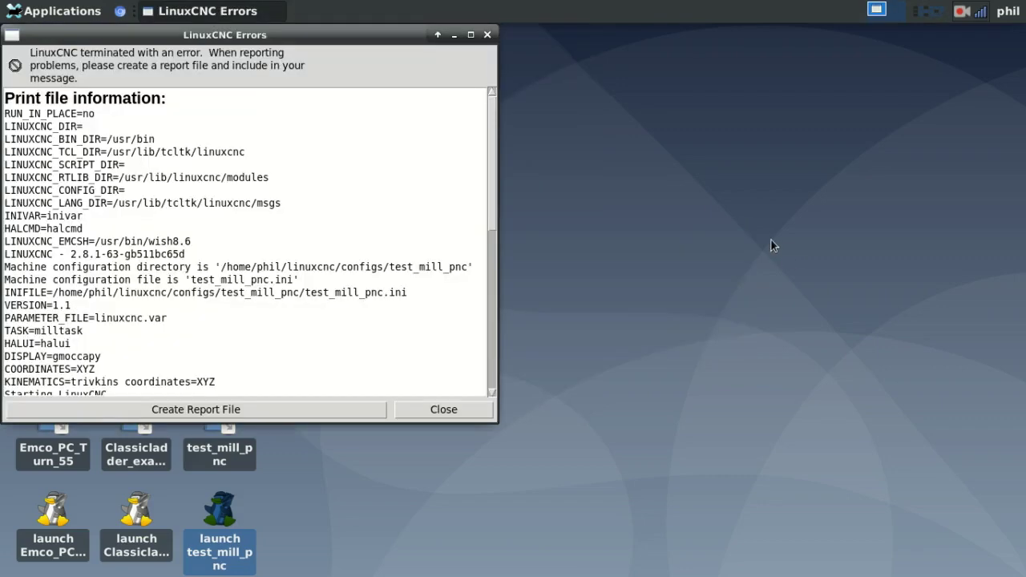
Read through the print and debug information in the LinuxCNC error report, and close it
drag(315, 37, 573, 47)
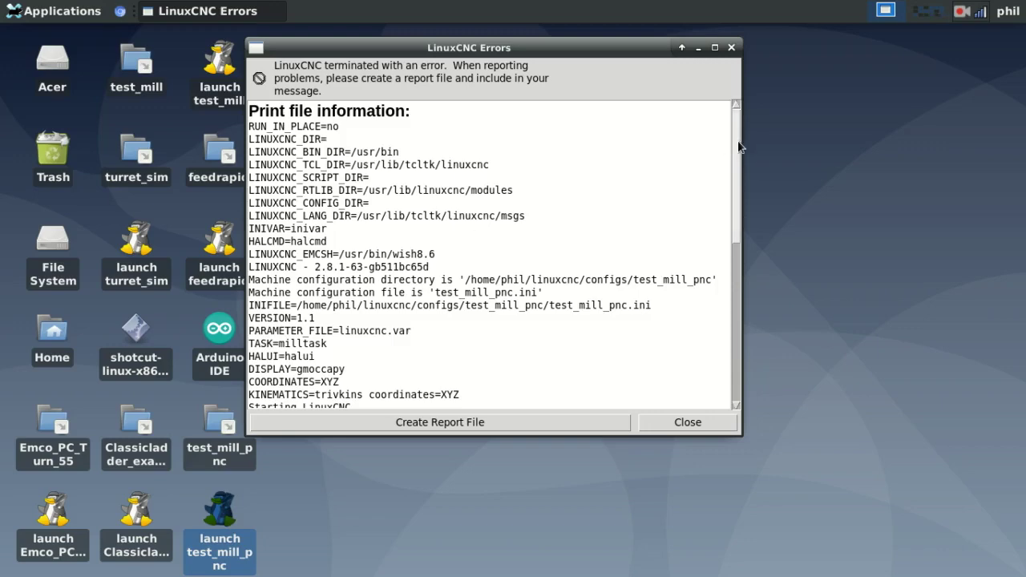
drag(736, 152, 743, 112)
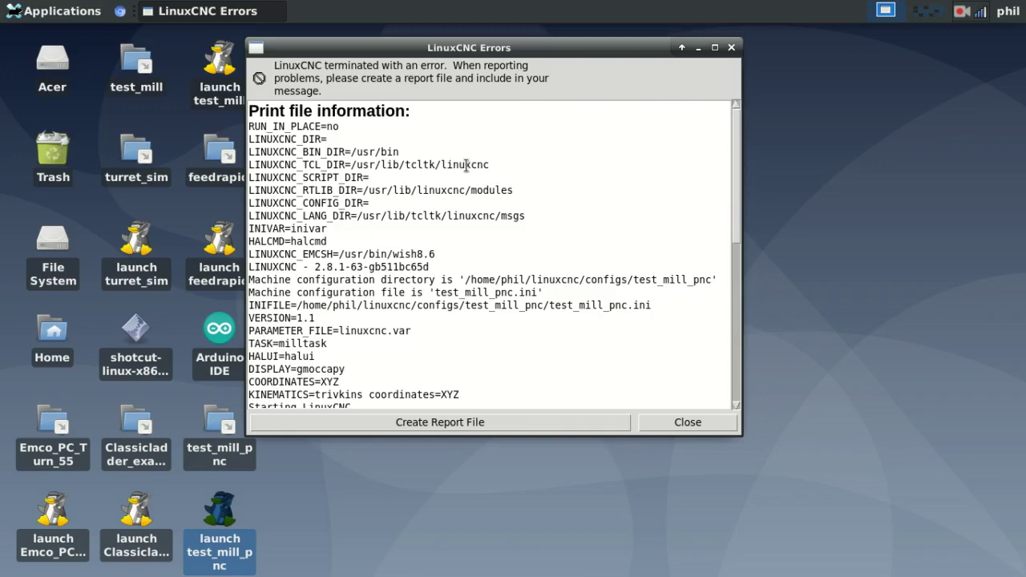
drag(733, 143, 726, 309)
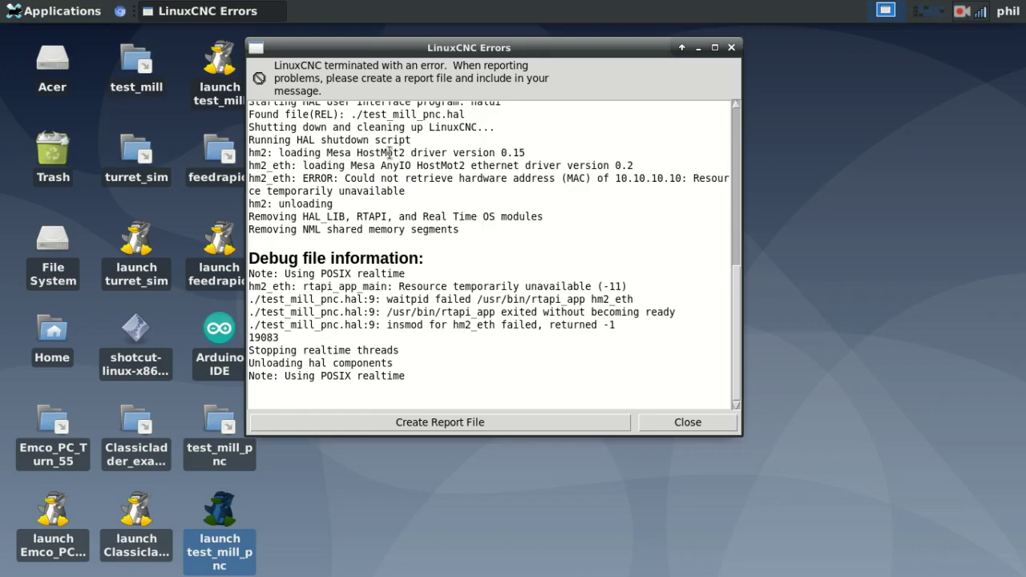
scroll(490, 319, up, 2)
scroll(490, 319, up, 7)
scroll(490, 319, down, 8)
click(689, 423)
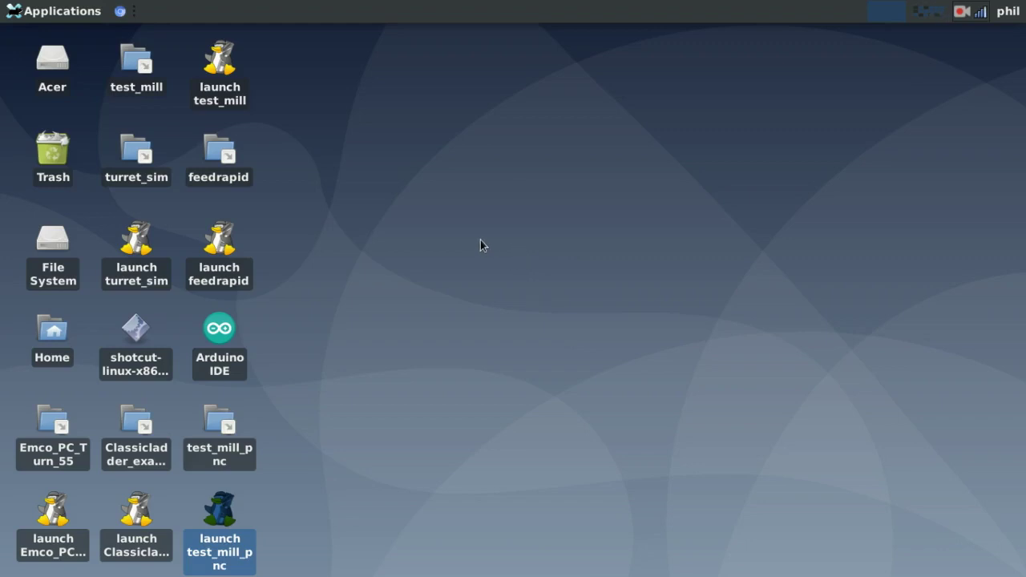
click(462, 331)
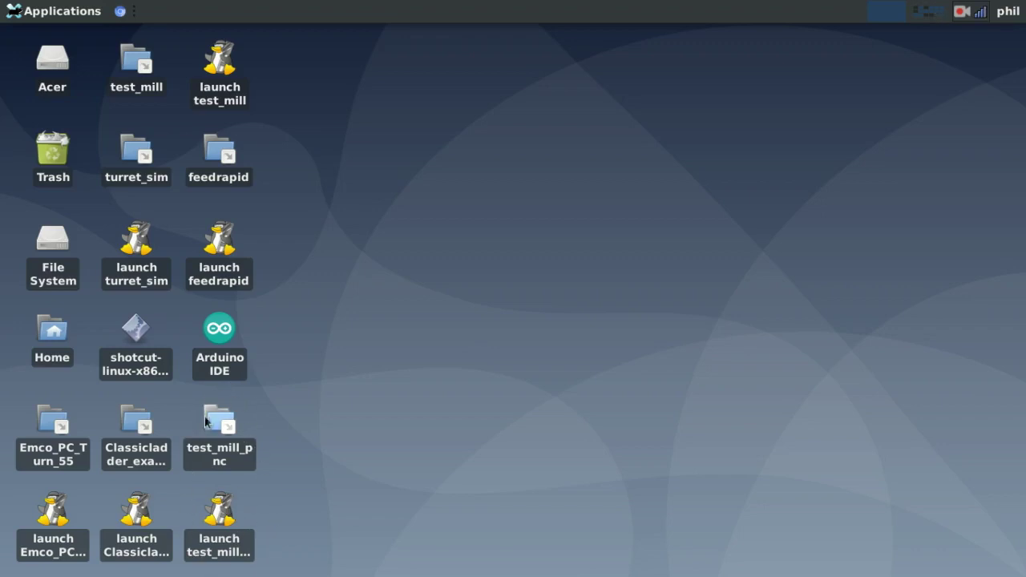
mouse_move(212, 418)
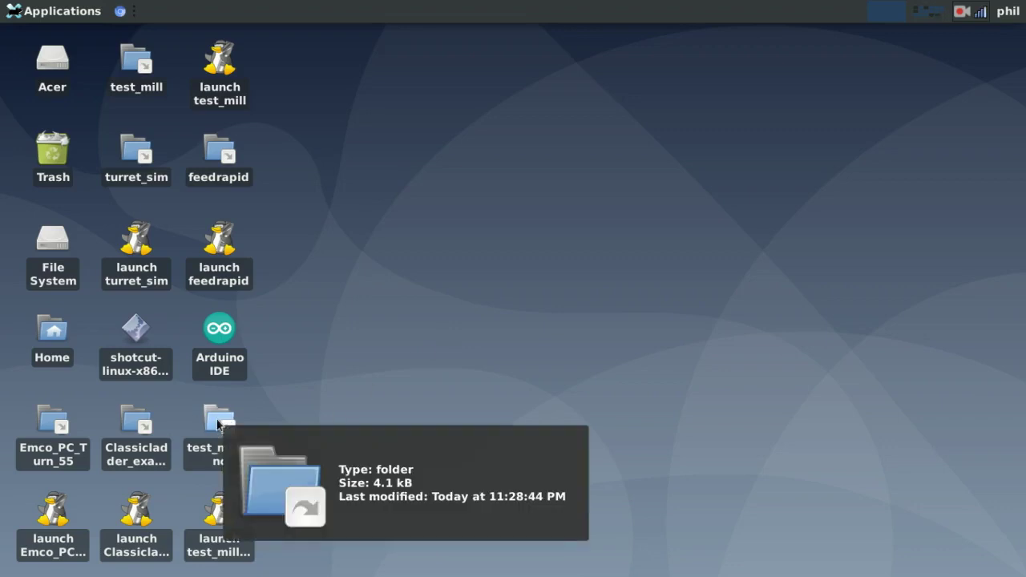
click(961, 11)
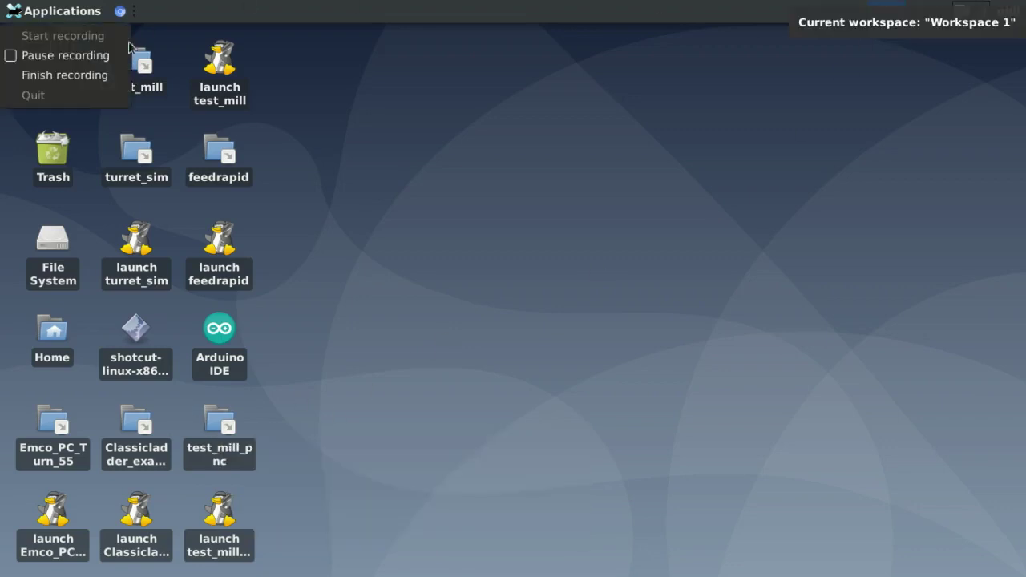
click(64, 74)
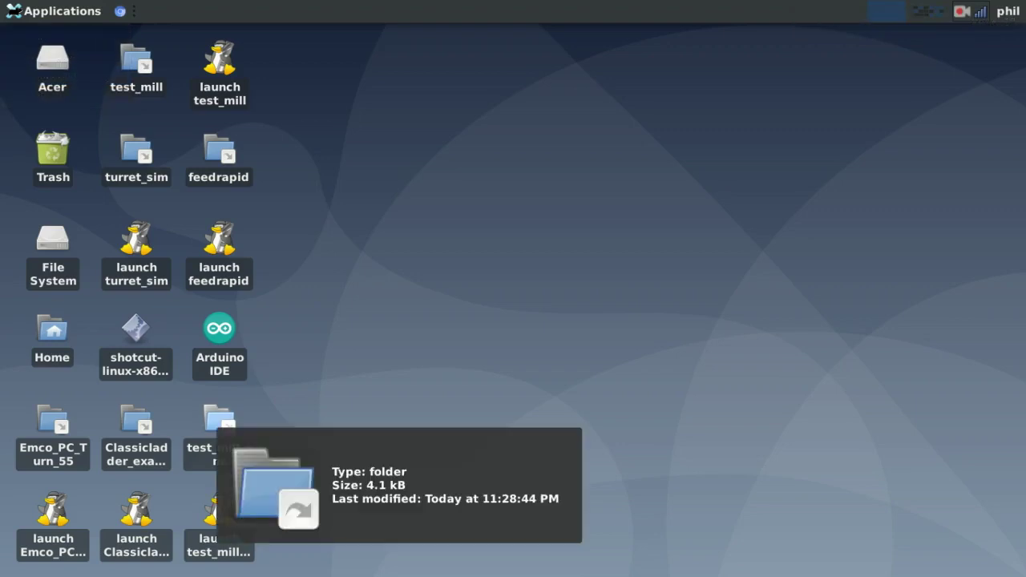
Open the test_mill_pnc folder on the desktop to view its configuration files, and close it
double_click(218, 425)
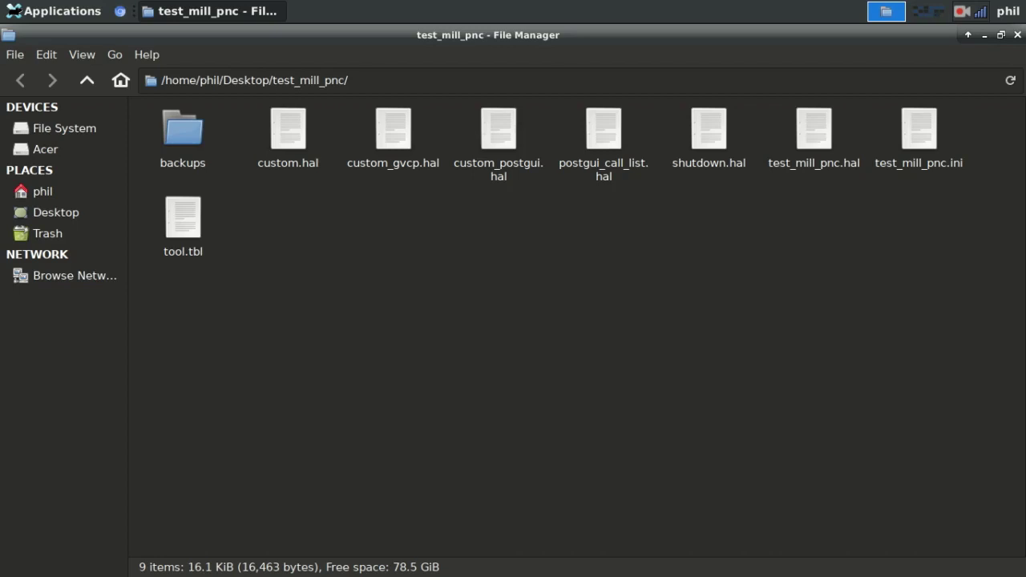
click(1018, 34)
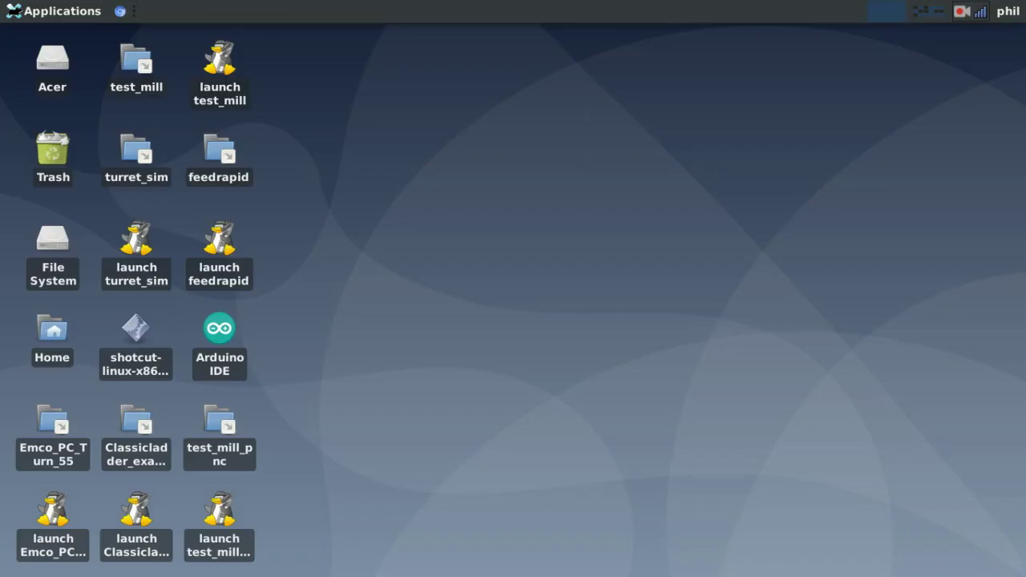